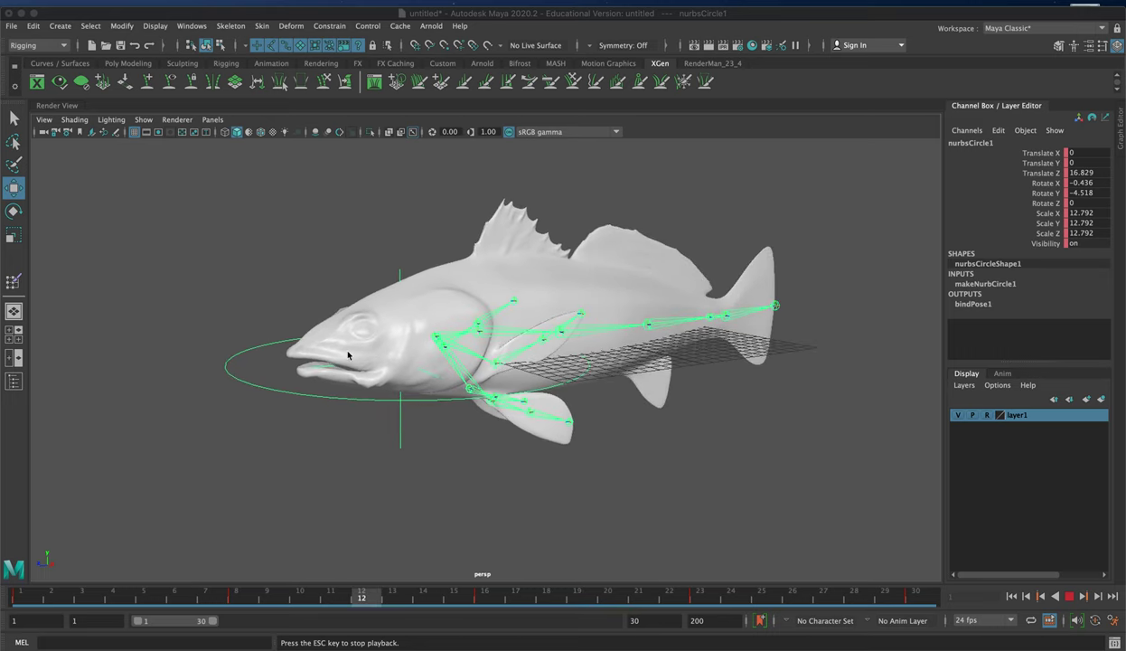
pyautogui.keyDown('alt'); pyautogui.moveTo(356, 355); pyautogui.dragTo(567, 500); pyautogui.keyUp('alt')
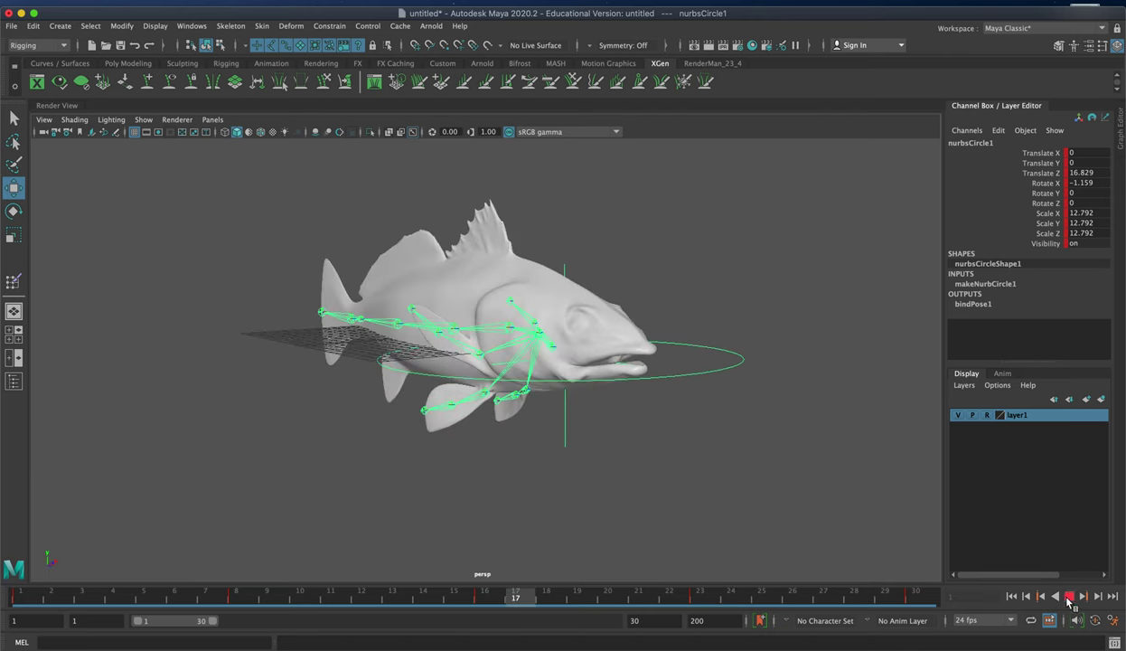
pyautogui.click(1013, 598)
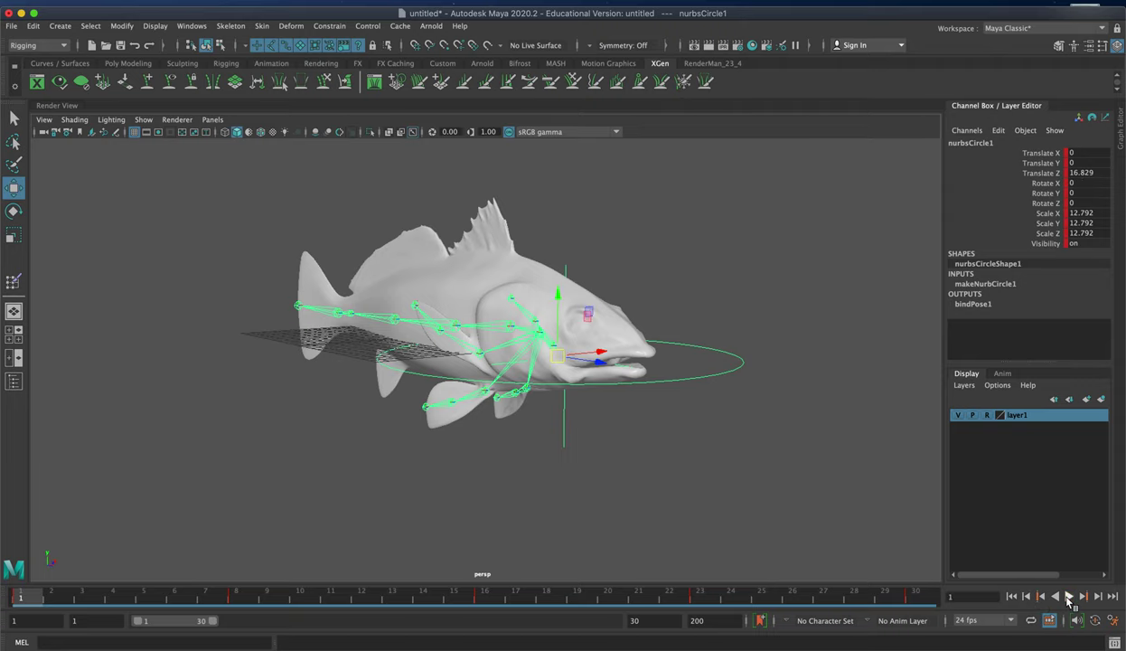
pyautogui.click(1068, 598)
pyautogui.keyDown('alt'); pyautogui.moveTo(817, 490); pyautogui.dragTo(701, 485); pyautogui.keyUp('alt')
pyautogui.keyDown('alt'); pyautogui.moveTo(615, 331); pyautogui.dragTo(454, 442); pyautogui.keyUp('alt')
pyautogui.keyDown('alt'); pyautogui.moveTo(454, 442); pyautogui.dragTo(598, 439, button='right'); pyautogui.keyUp('alt')
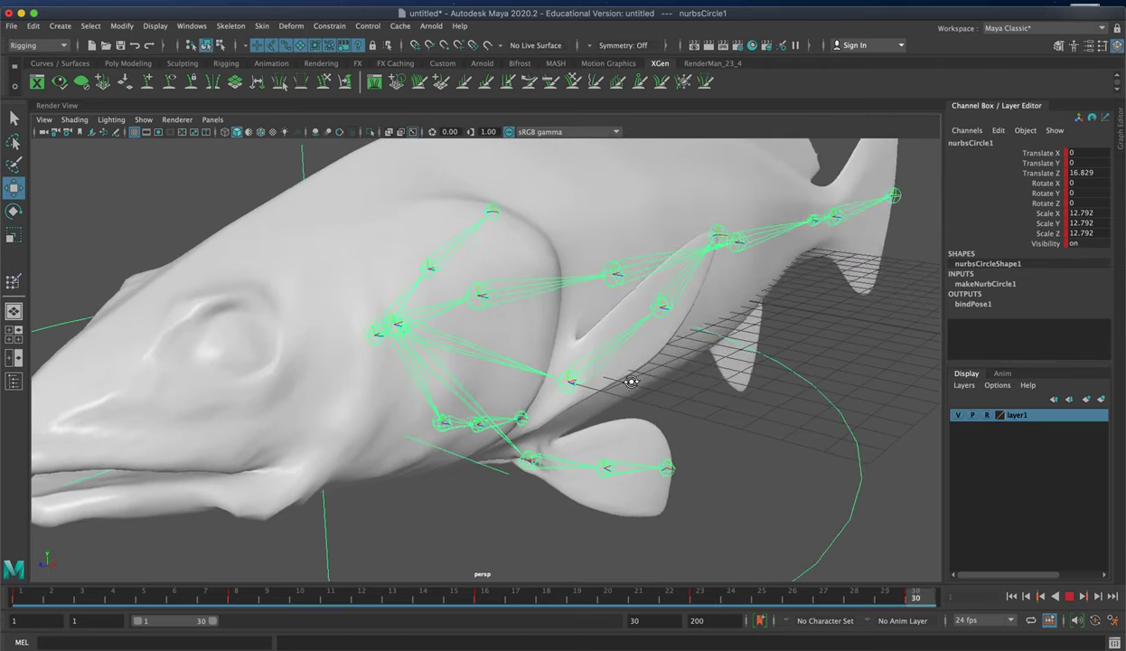
pyautogui.keyDown('alt'); pyautogui.moveTo(634, 384); pyautogui.dragTo(689, 384); pyautogui.keyUp('alt')
pyautogui.keyDown('alt'); pyautogui.moveTo(690, 385); pyautogui.dragTo(605, 373, button='right'); pyautogui.keyUp('alt')
pyautogui.keyDown('alt'); pyautogui.moveTo(606, 372); pyautogui.dragTo(494, 365); pyautogui.keyUp('alt')
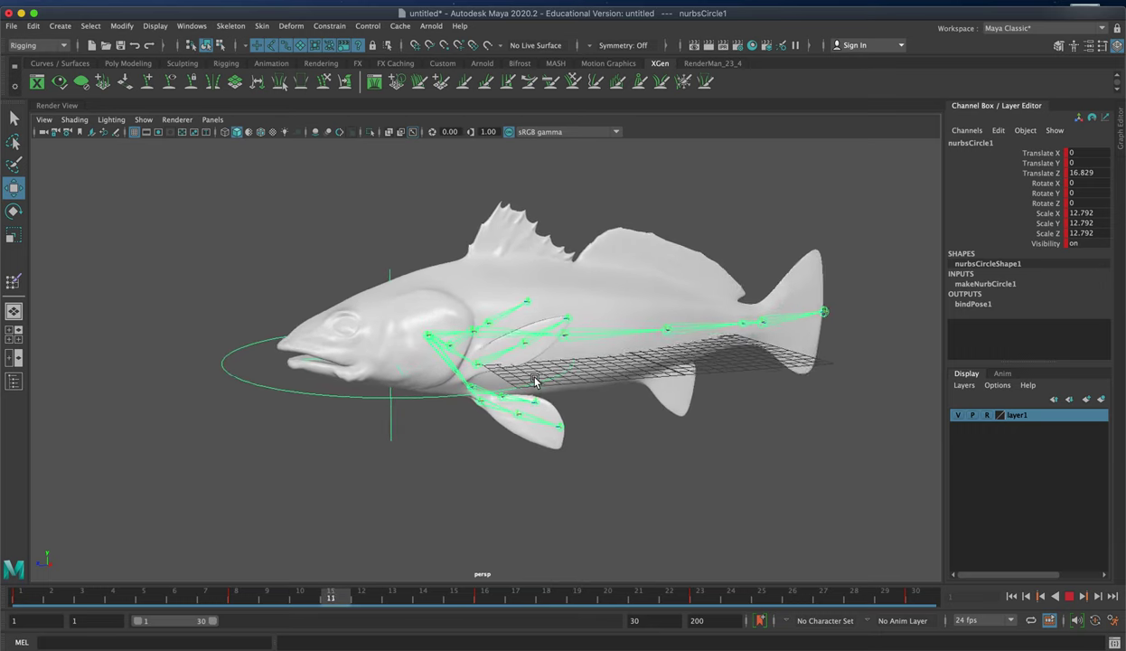
# Stop playback at frame 10 and browse Save Scene As to Desktop/Miami Presentation/Redfish
pyautogui.click(1069, 595)
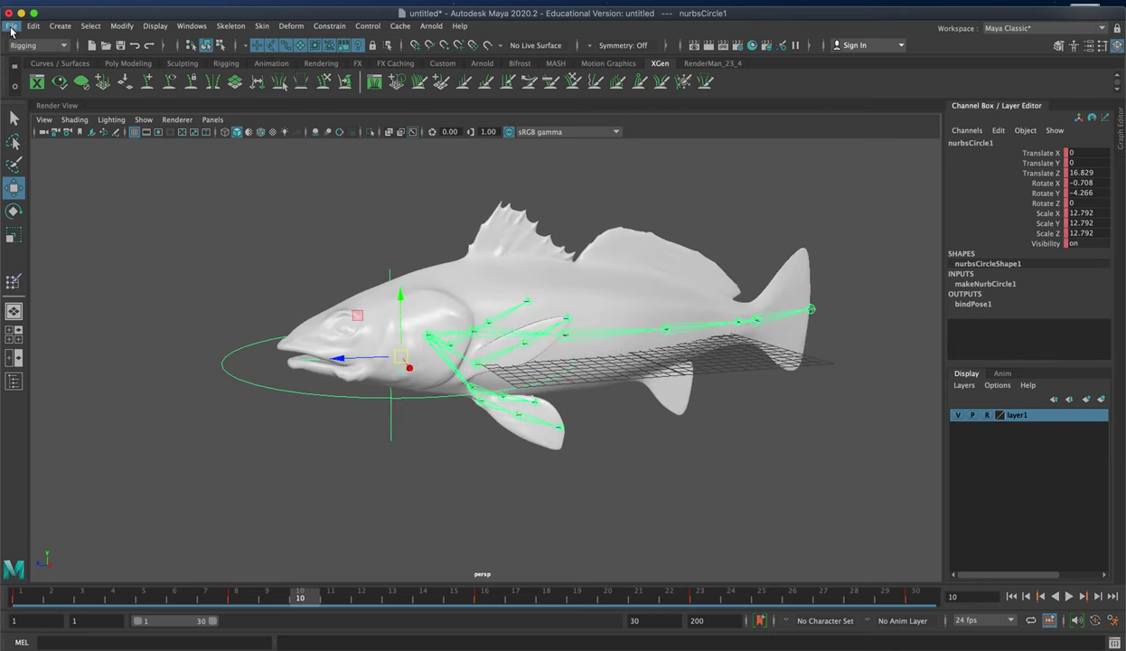
pyautogui.click(11, 26)
pyautogui.click(54, 89)
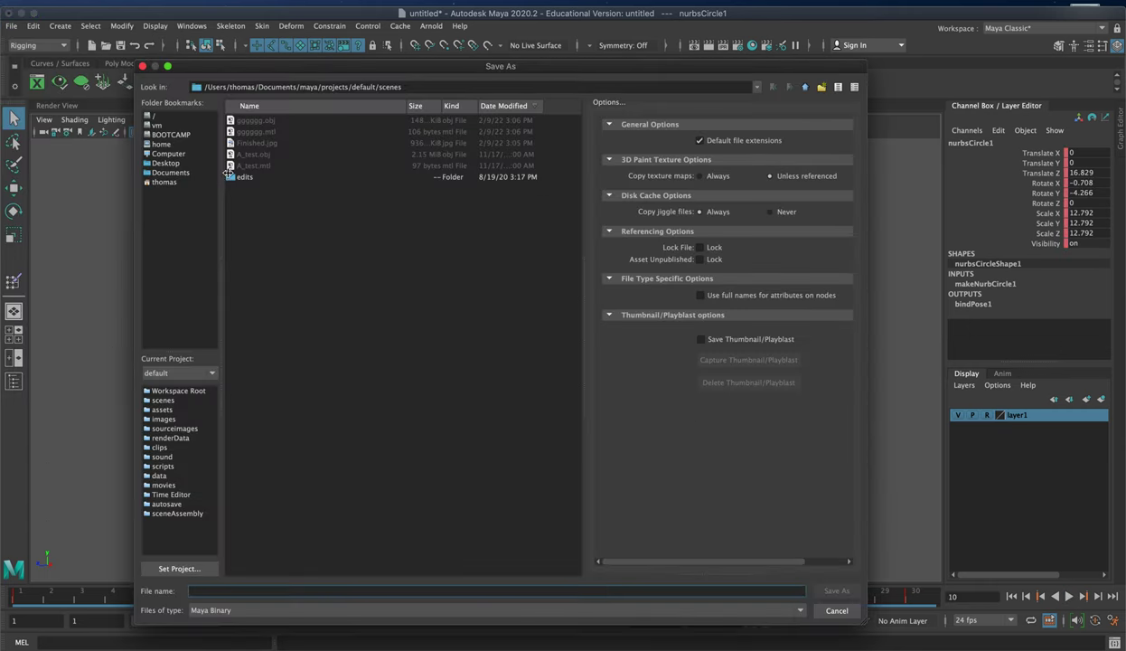
pyautogui.click(166, 164)
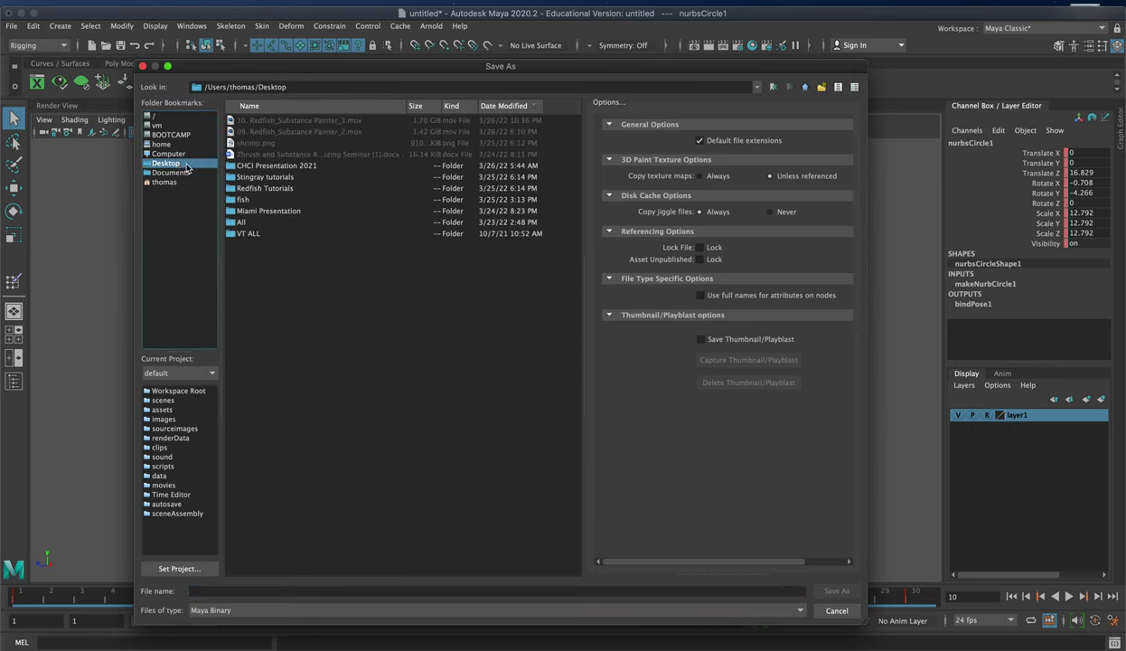
pyautogui.doubleClick(278, 189)
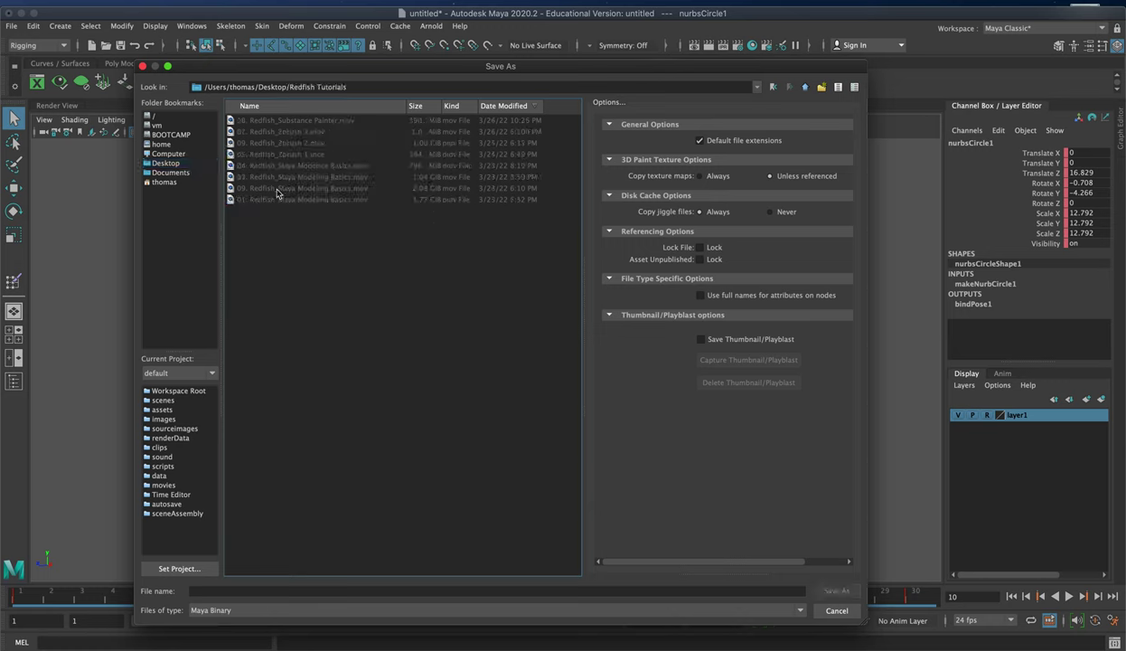
pyautogui.click(166, 163)
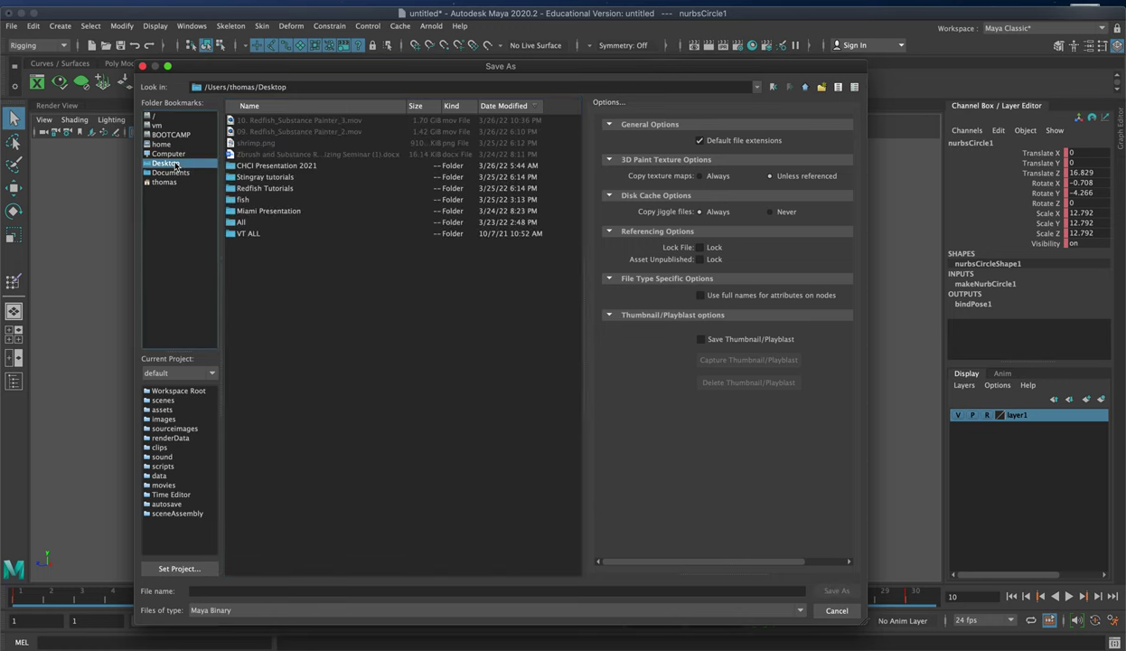
pyautogui.doubleClick(271, 211)
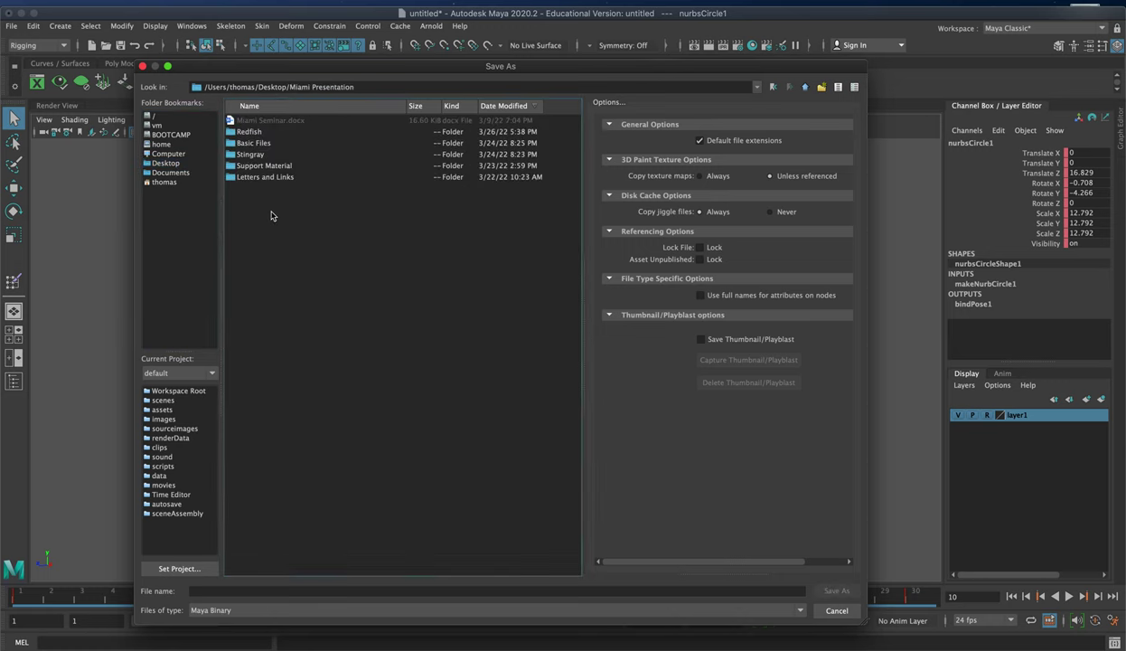
pyautogui.click(258, 132)
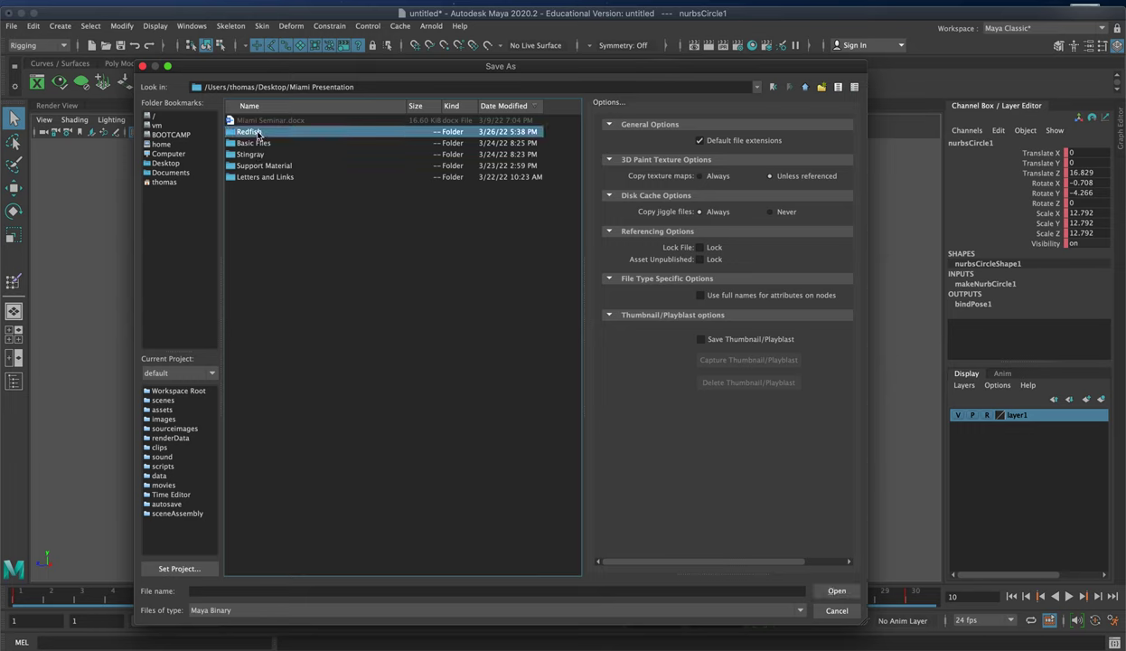
pyautogui.doubleClick(231, 134)
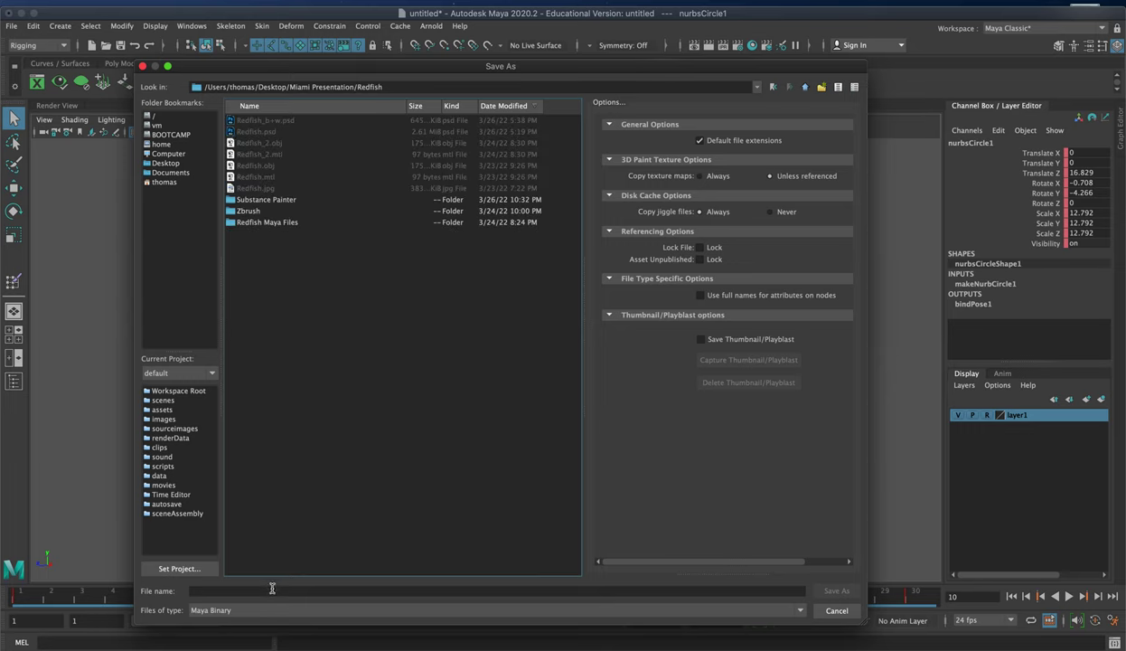
# Create a Final_Rig folder inside Redfish and save the scene there as Final_Rig.mb
pyautogui.click(821, 87)
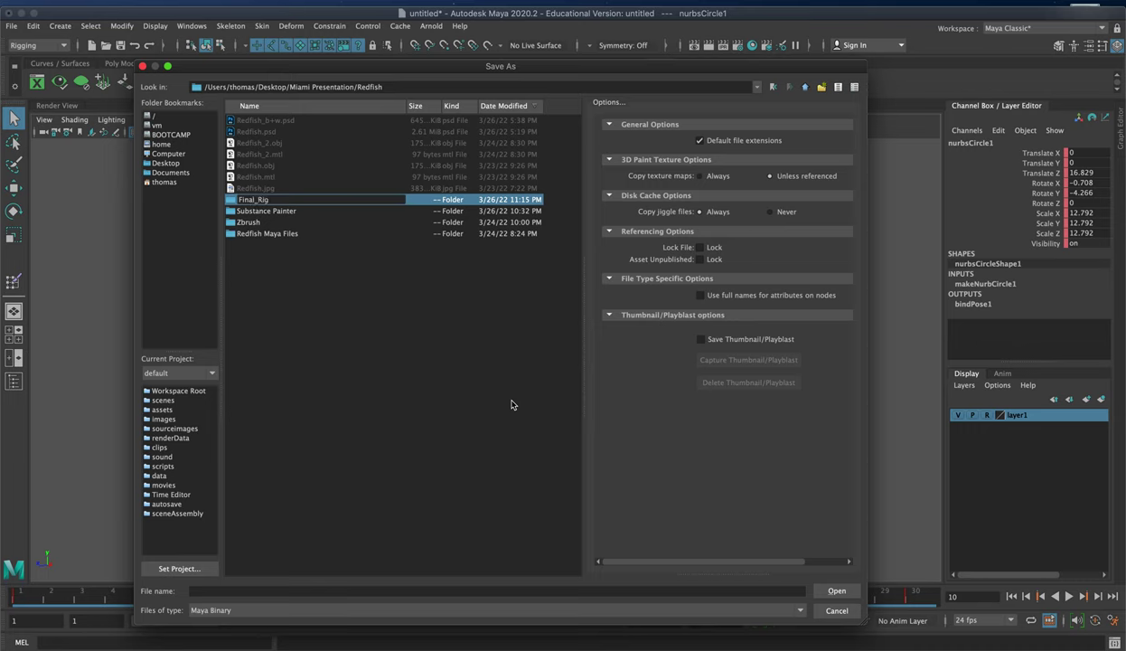
pyautogui.write('Final_Rig')
pyautogui.press('Return')
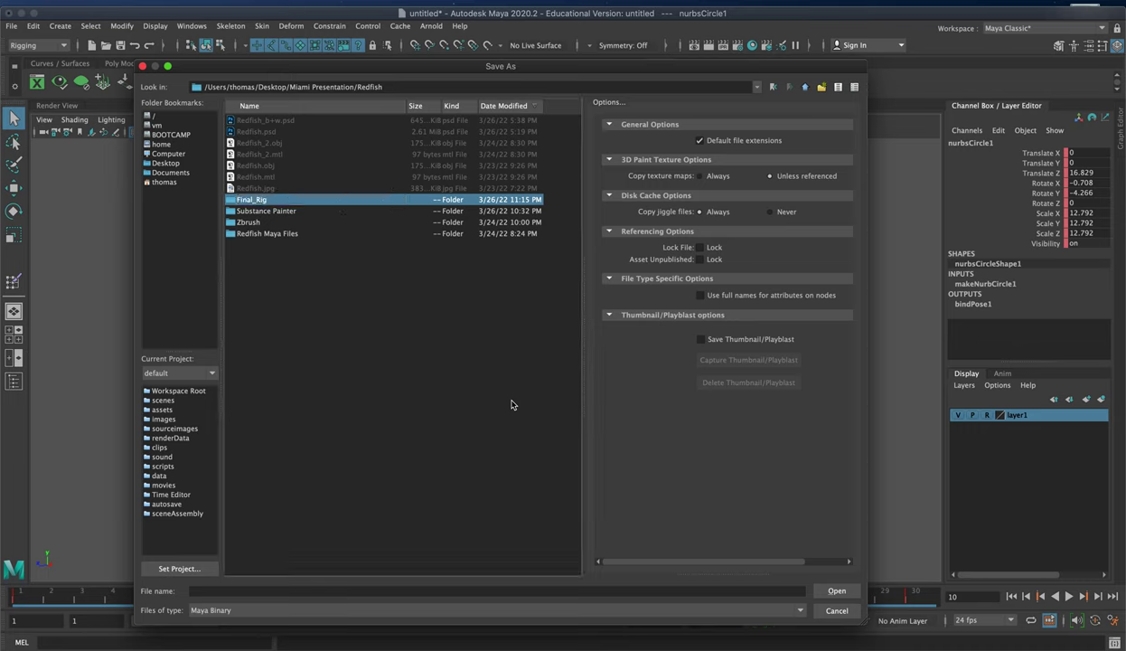
pyautogui.doubleClick(236, 200)
pyautogui.click(239, 591)
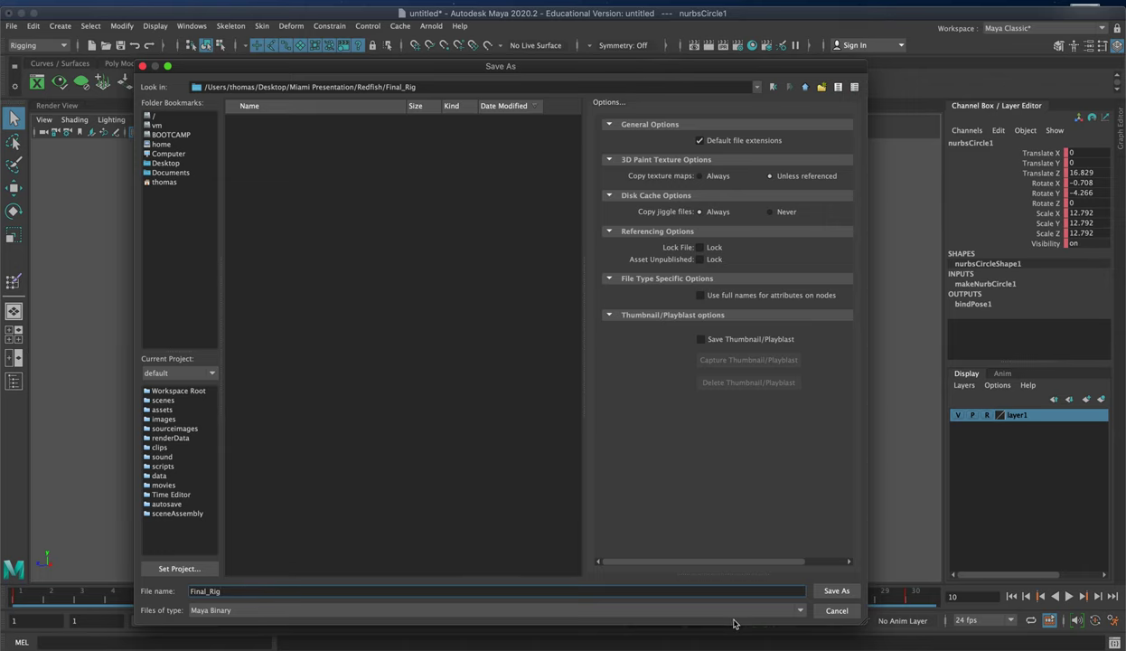
pyautogui.click(846, 592)
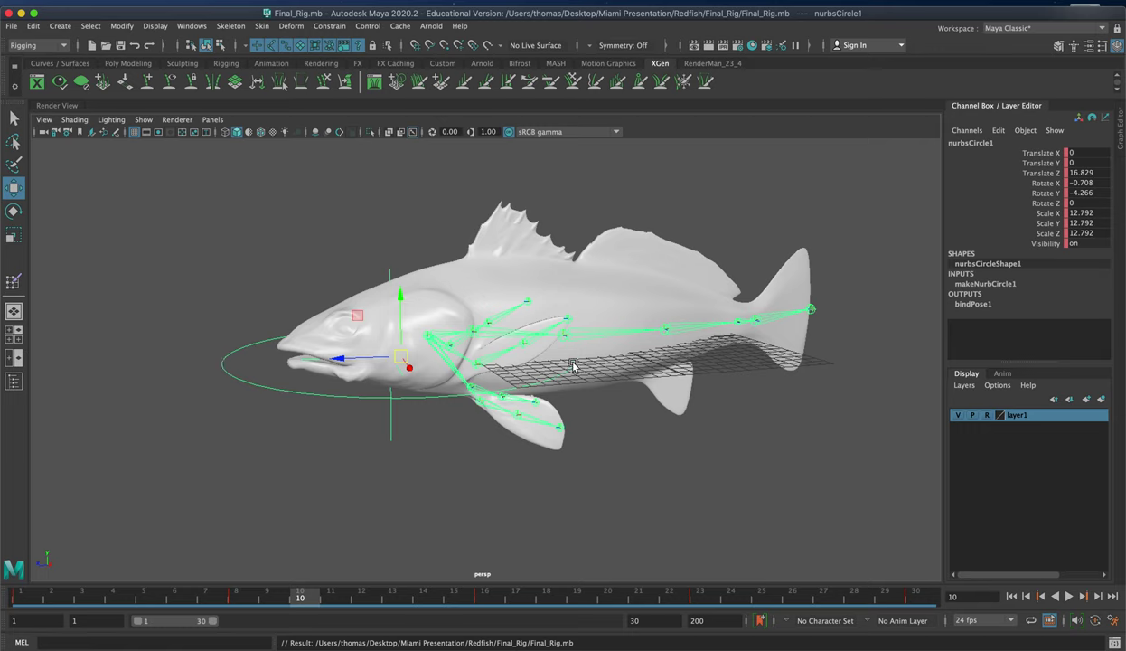
pyautogui.click(692, 287)
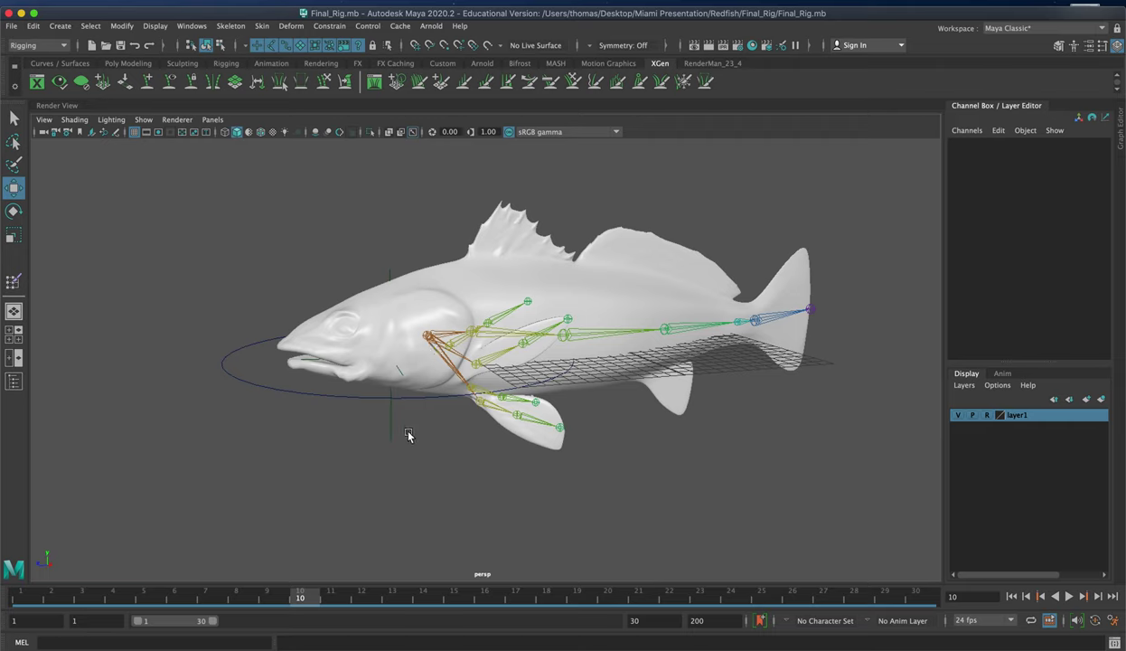
pyautogui.keyDown('alt'); pyautogui.moveTo(454, 484); pyautogui.dragTo(495, 506); pyautogui.keyUp('alt')
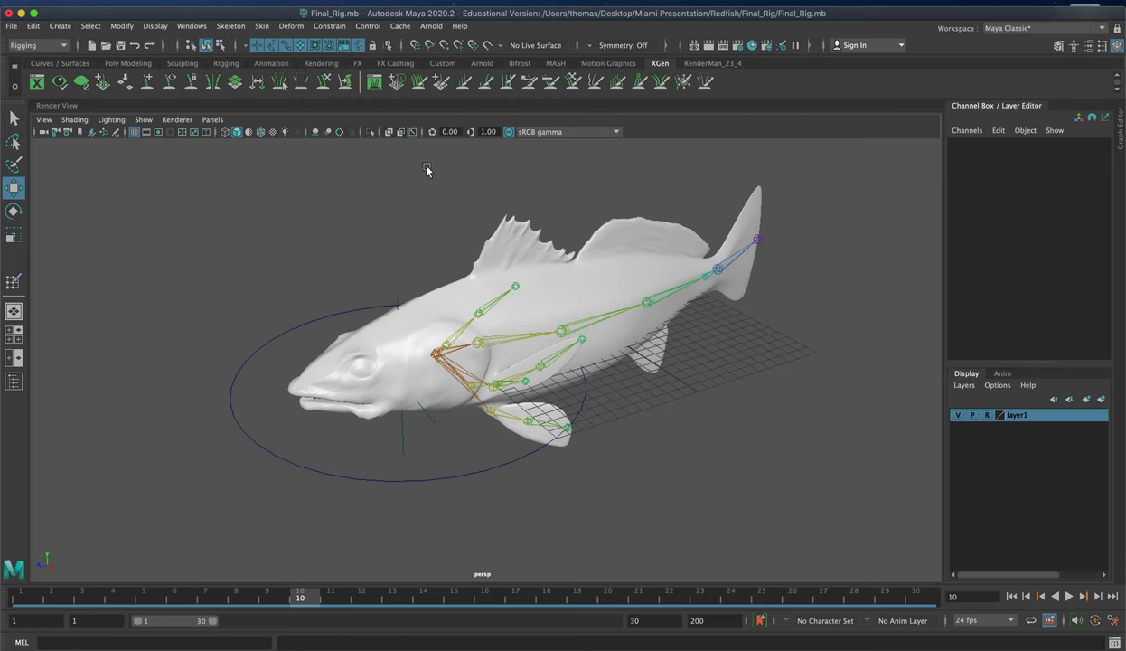
# Start a new empty scene, discarding unsaved changes to Final_Rig.mb
pyautogui.click(12, 28)
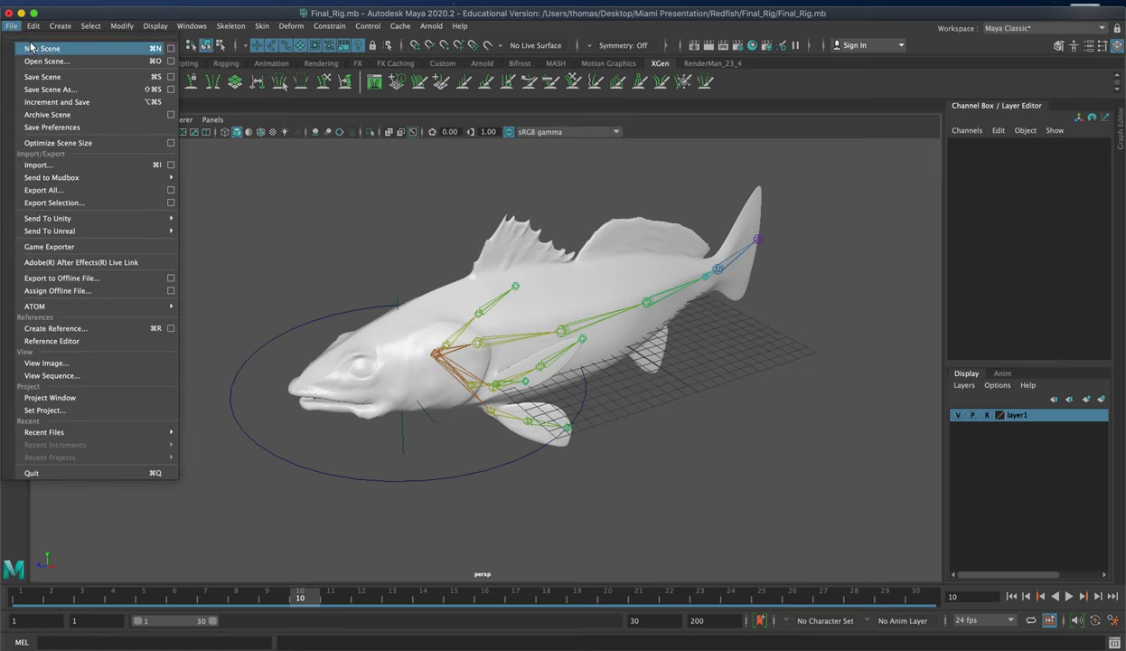
pyautogui.click(32, 41)
pyautogui.click(28, 42)
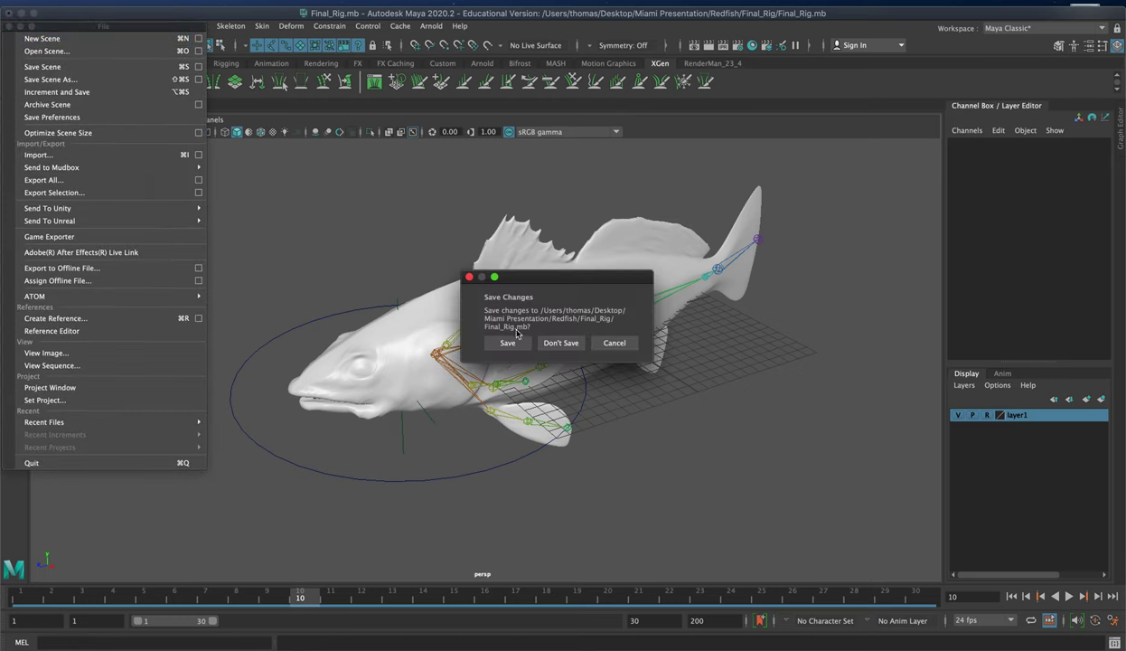
pyautogui.click(542, 339)
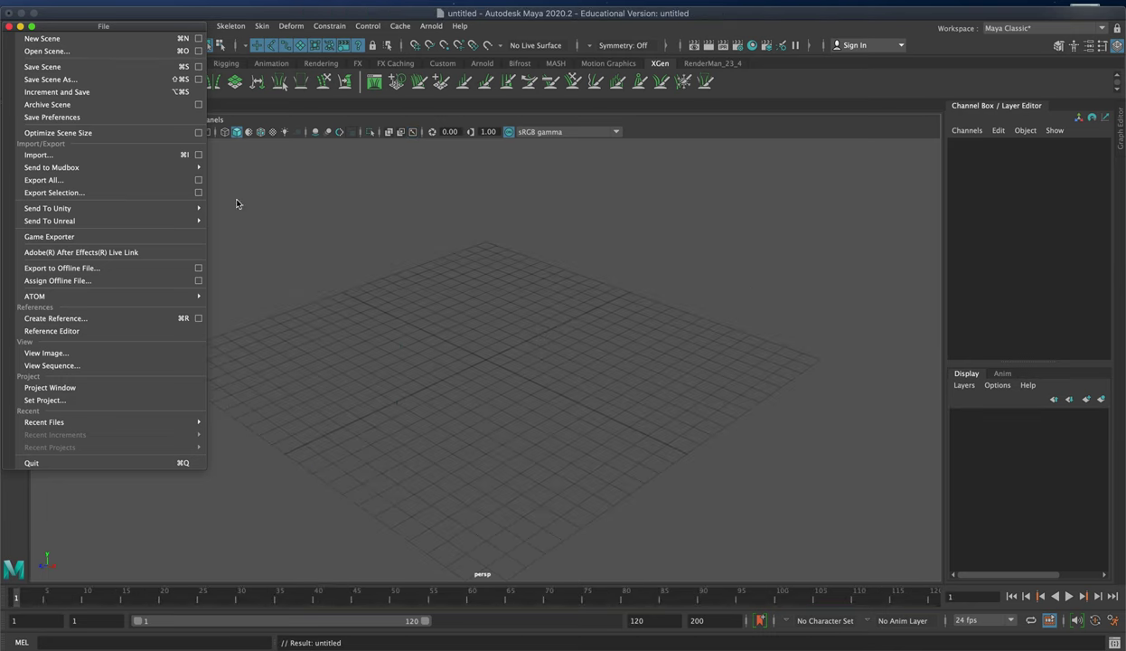
# Import RedFish_Final.fbx from Miami Presentation/Redfish/Substance Painter/Final_Build
pyautogui.click(110, 155)
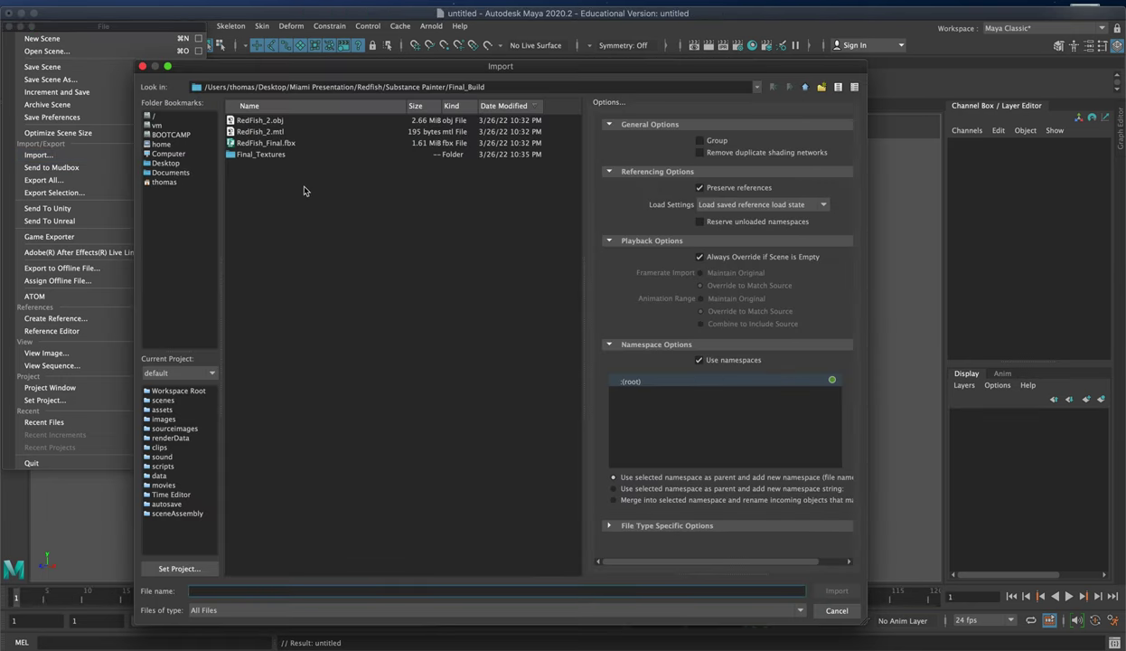
pyautogui.click(166, 162)
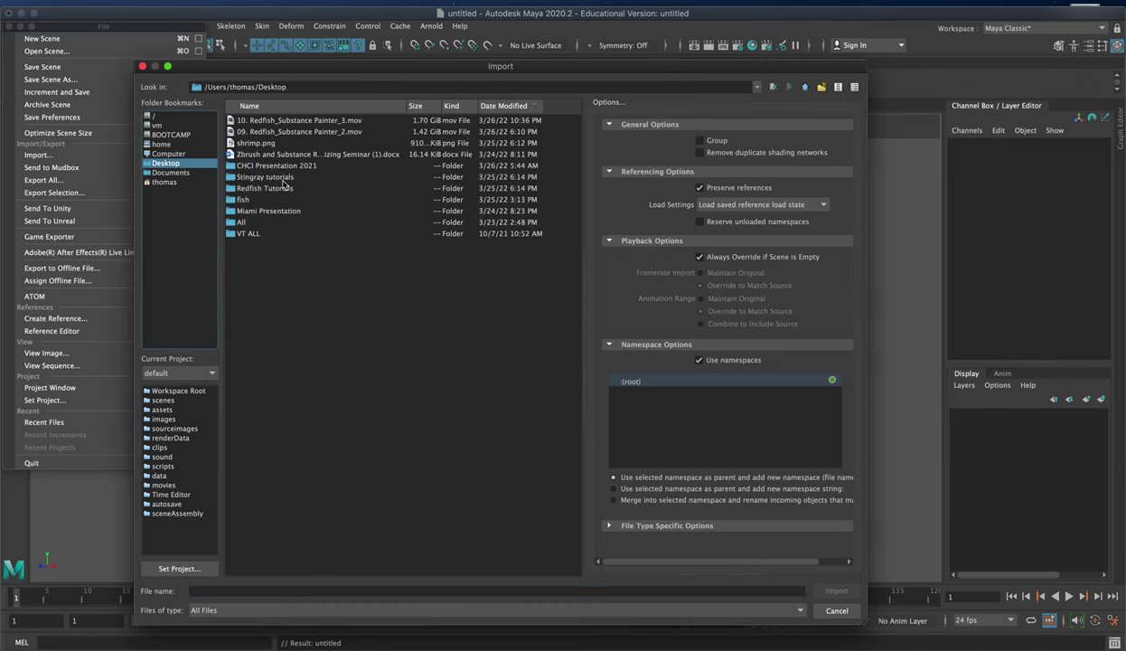
pyautogui.doubleClick(275, 211)
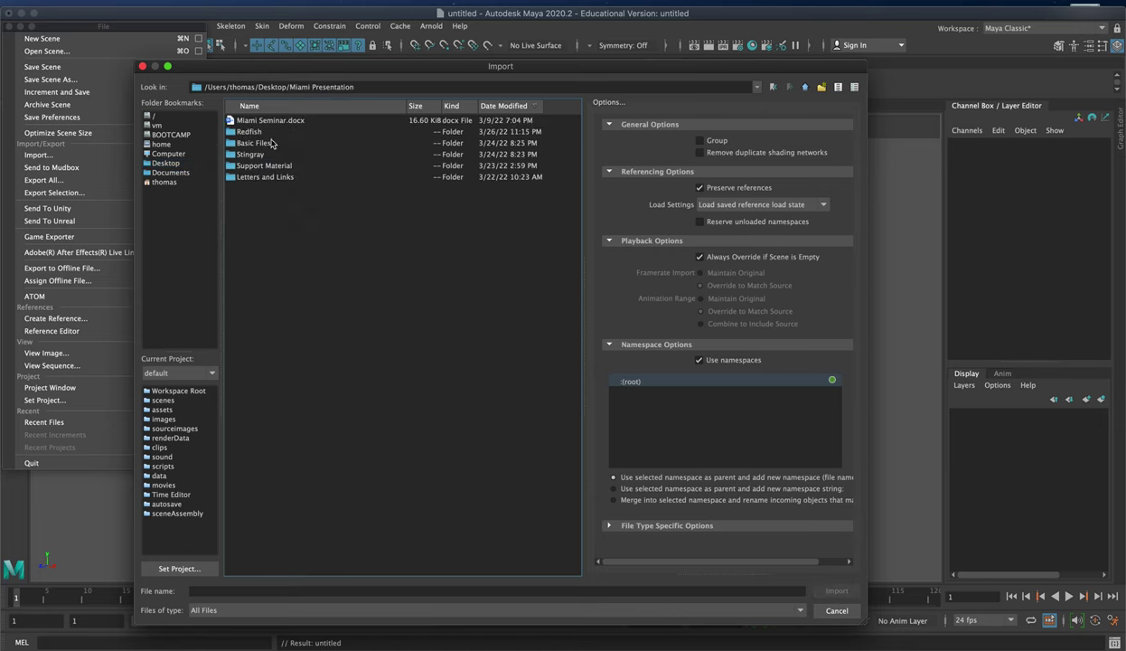
pyautogui.doubleClick(264, 133)
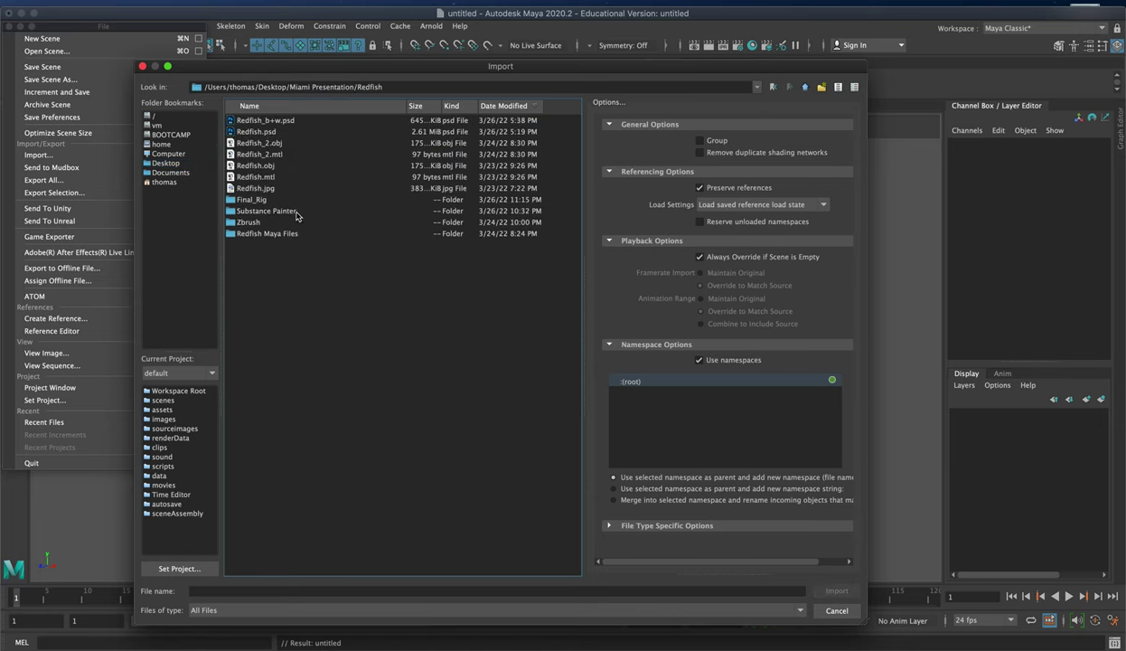
pyautogui.doubleClick(271, 211)
pyautogui.doubleClick(294, 213)
pyautogui.click(308, 146)
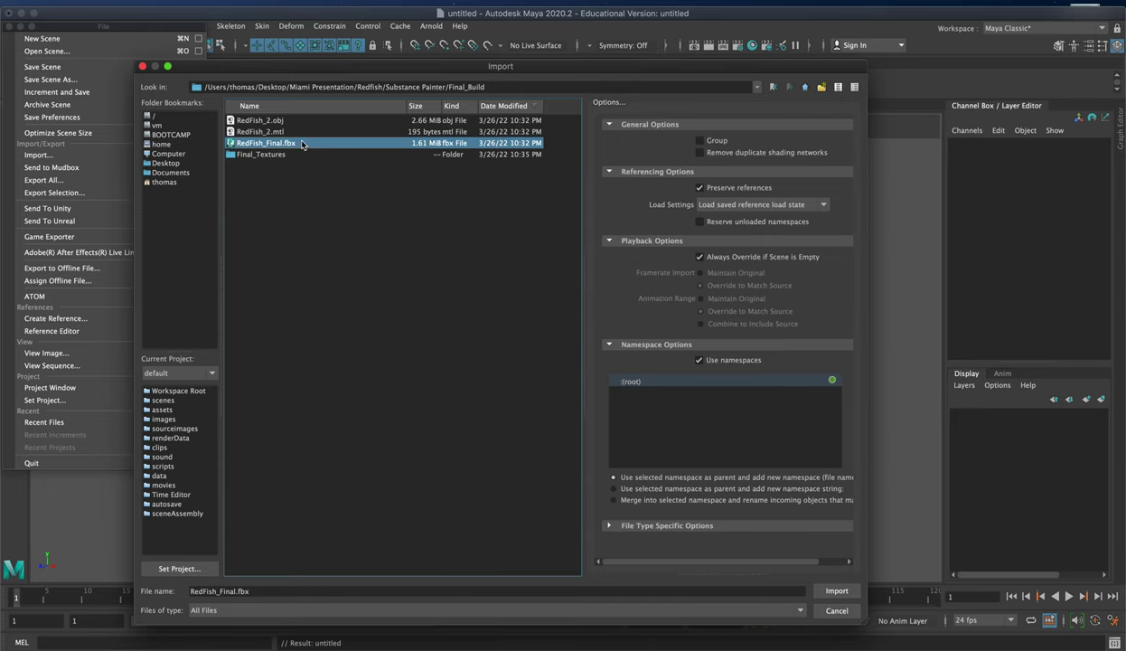
pyautogui.click(836, 589)
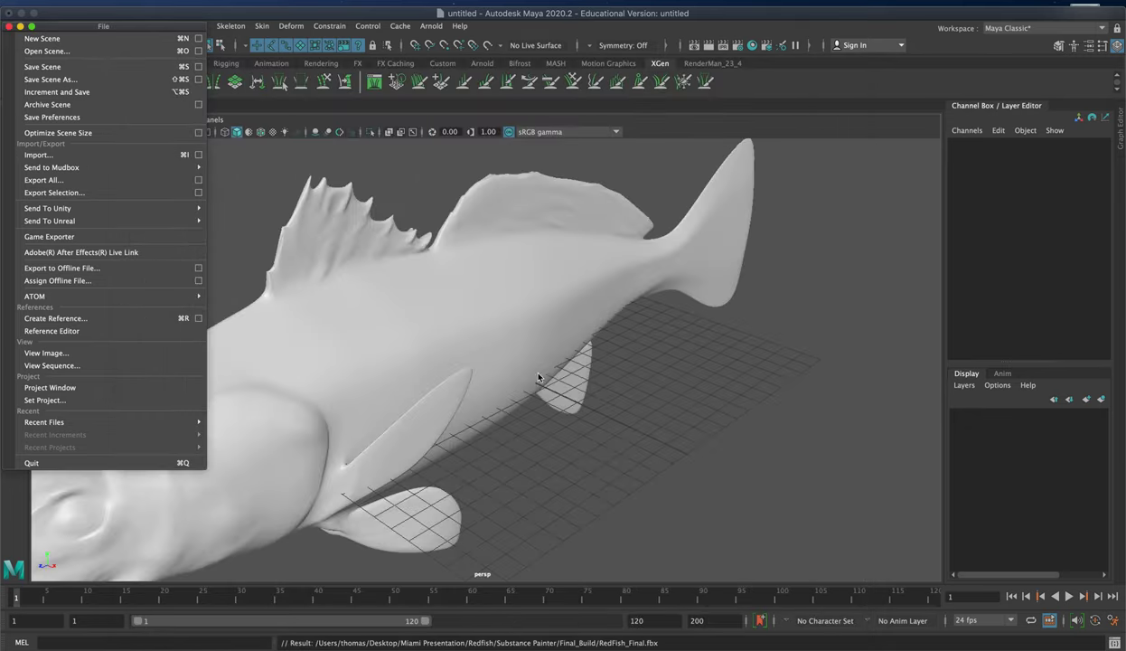
# Delete the construction history of the imported fish group with Delete by Type > History
pyautogui.click(422, 338)
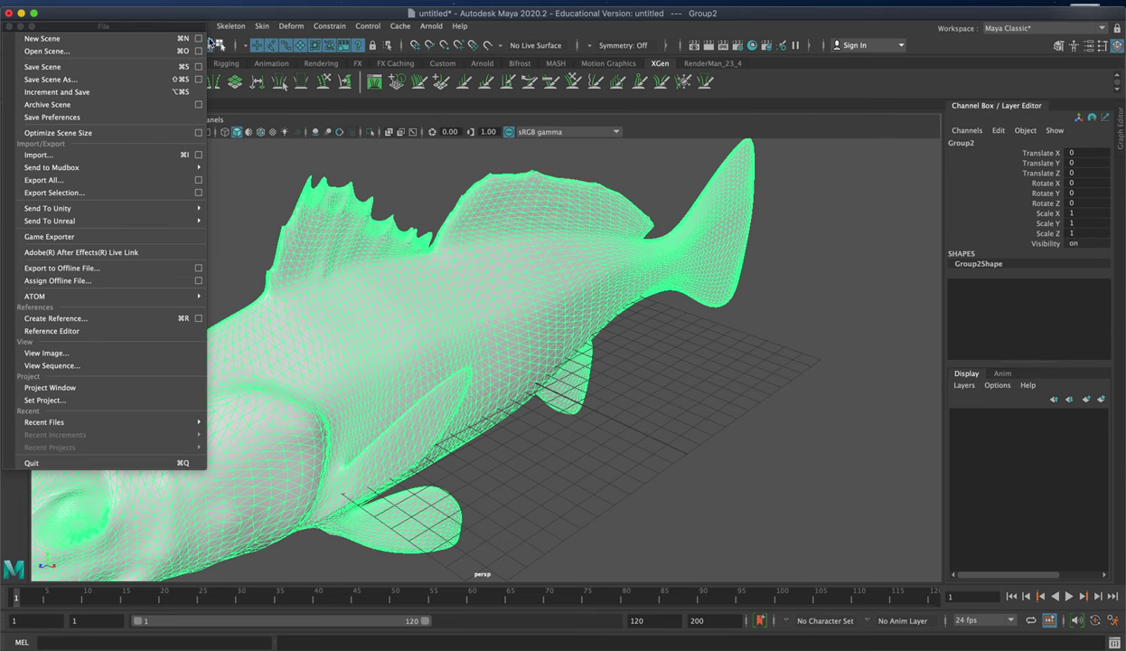
pyautogui.click(141, 25)
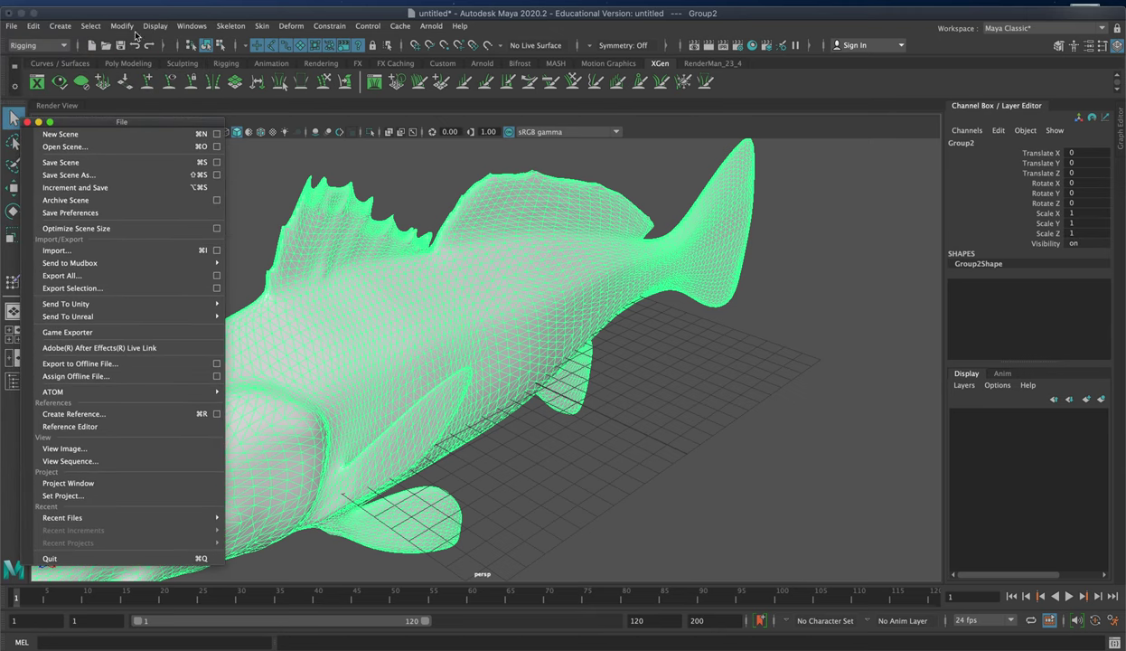
pyautogui.click(124, 26)
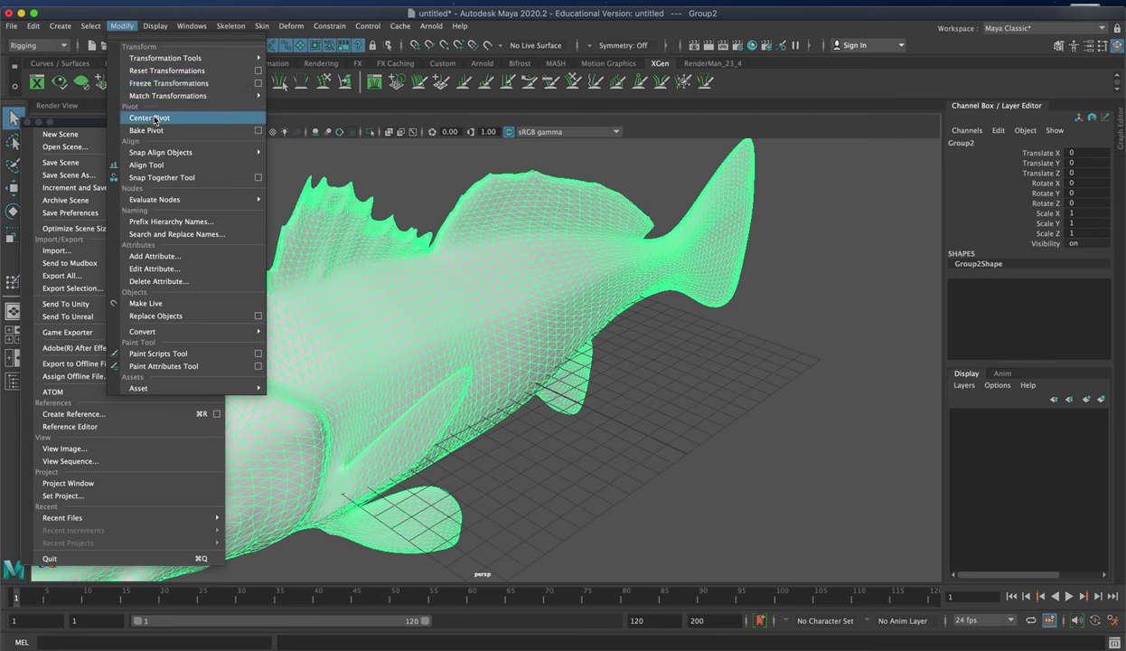
pyautogui.click(32, 25)
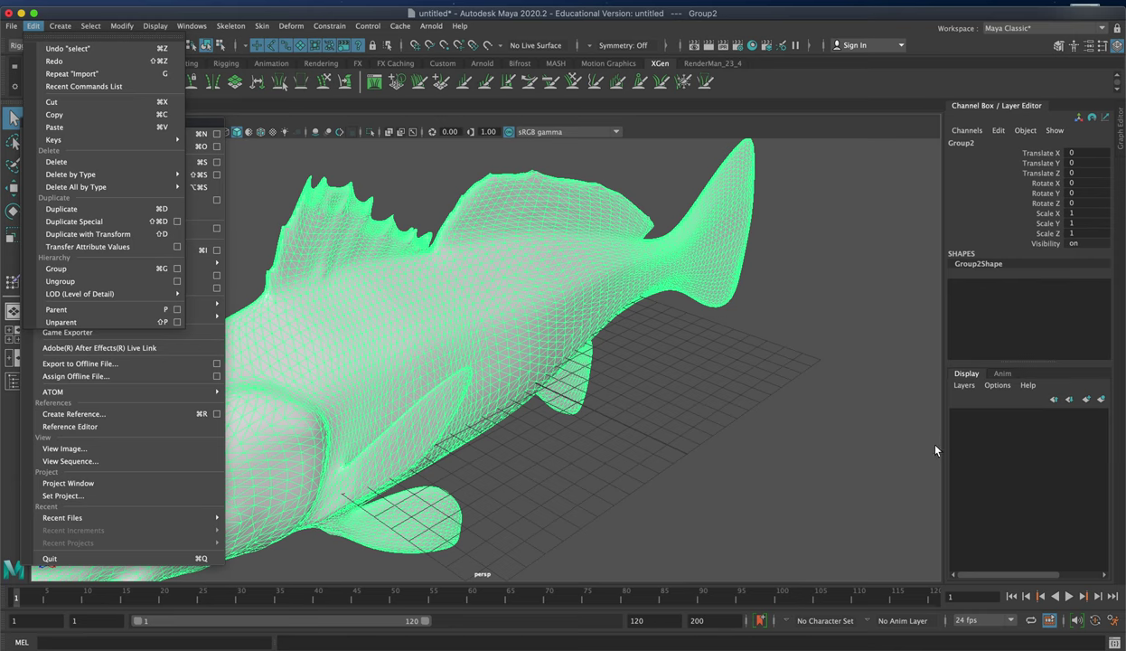
pyautogui.moveTo(118, 173)
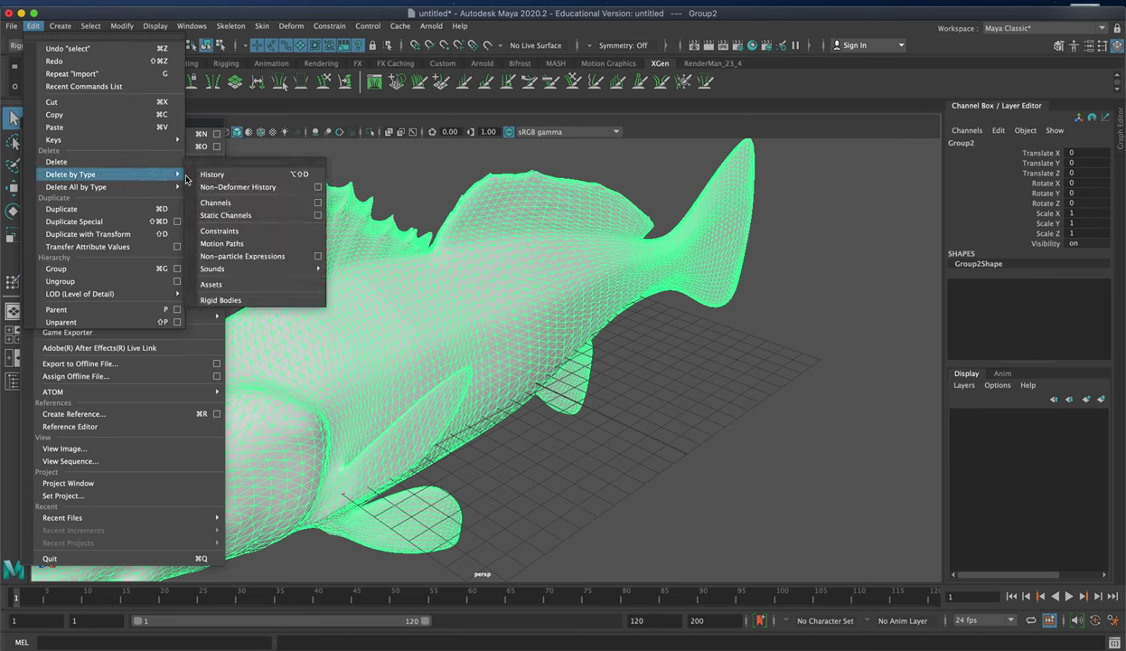
pyautogui.click(235, 177)
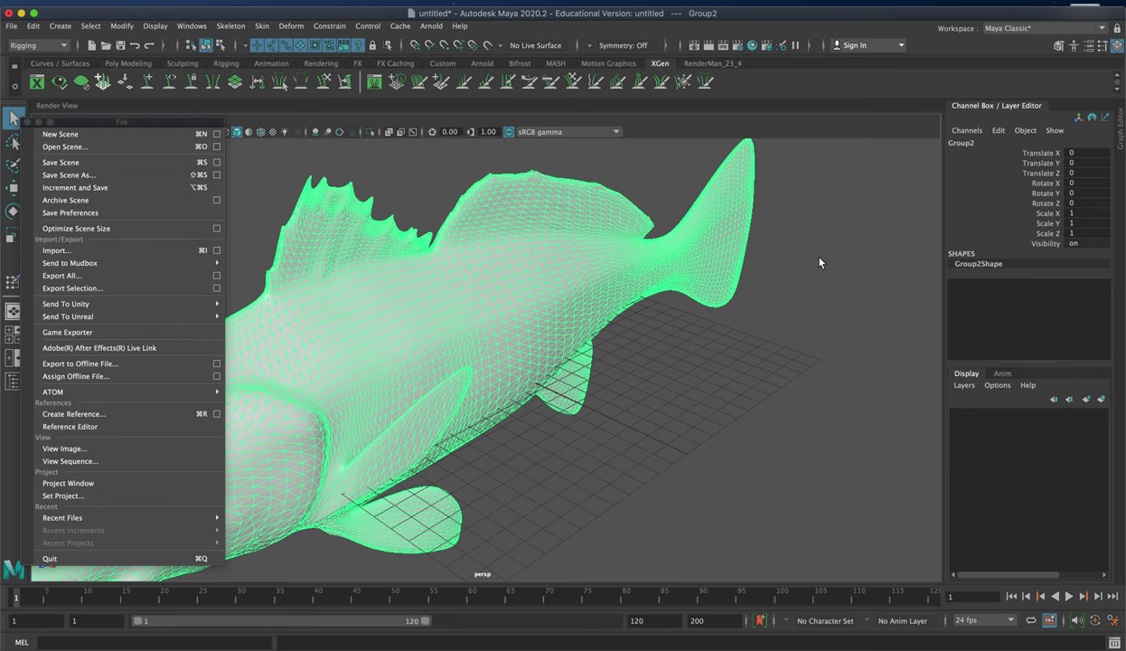
# View the fish side-on, deselect it, and close the floating file-commands window
pyautogui.scroll(-5, 593, 451)
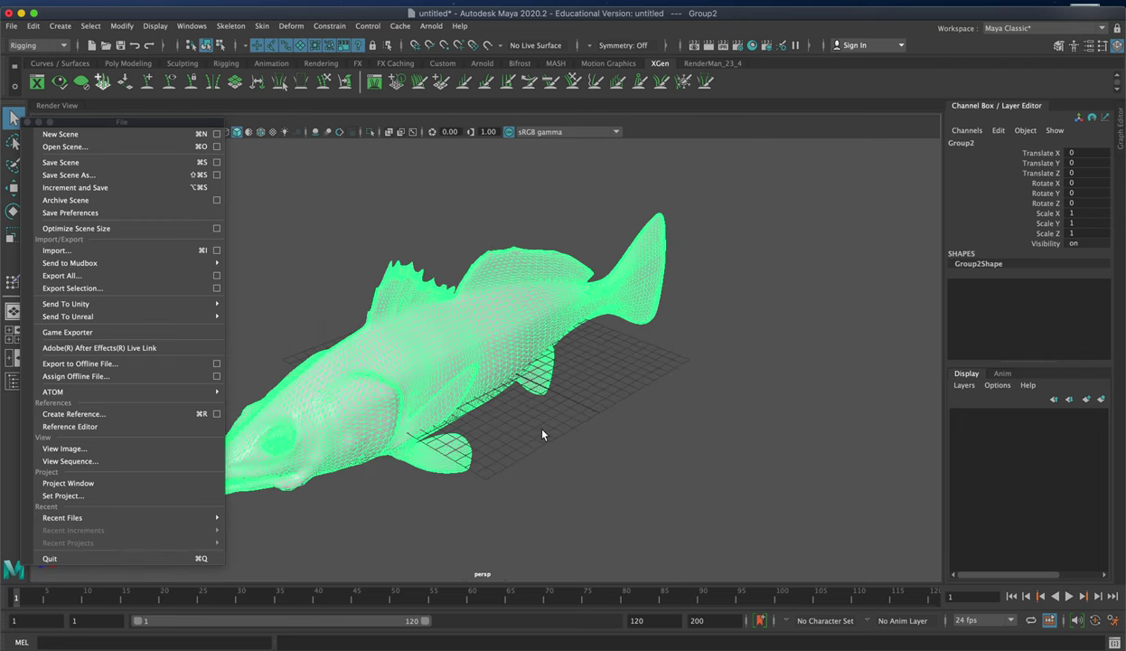
pyautogui.keyDown('alt'); pyautogui.moveTo(543, 434); pyautogui.dragTo(632, 431); pyautogui.keyUp('alt')
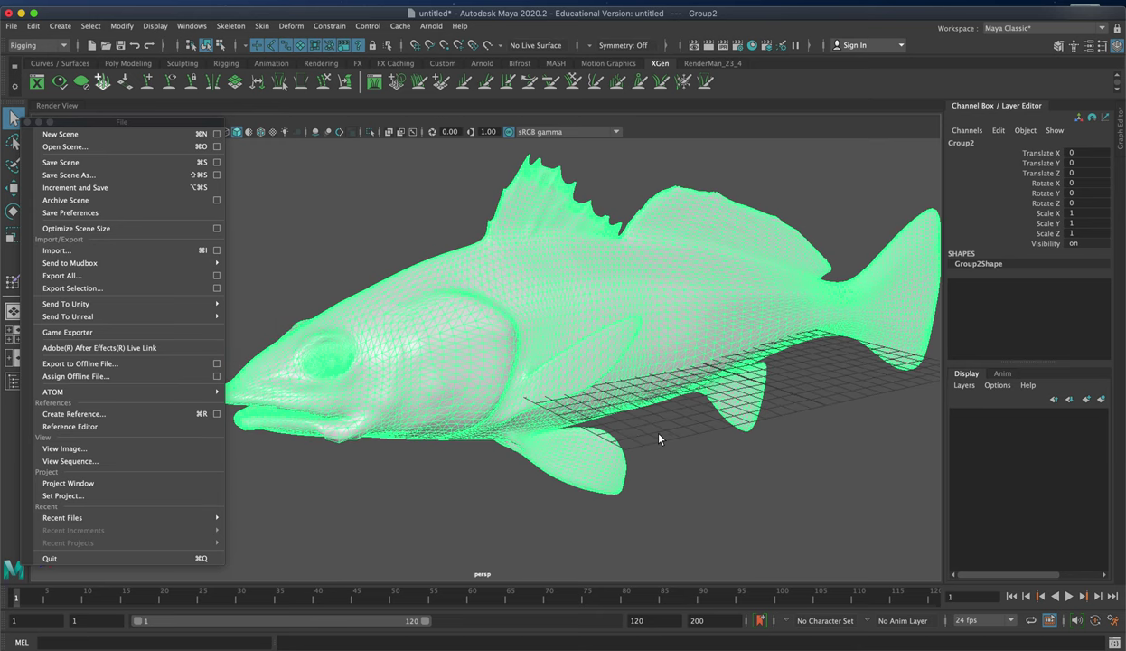
pyautogui.click(652, 435)
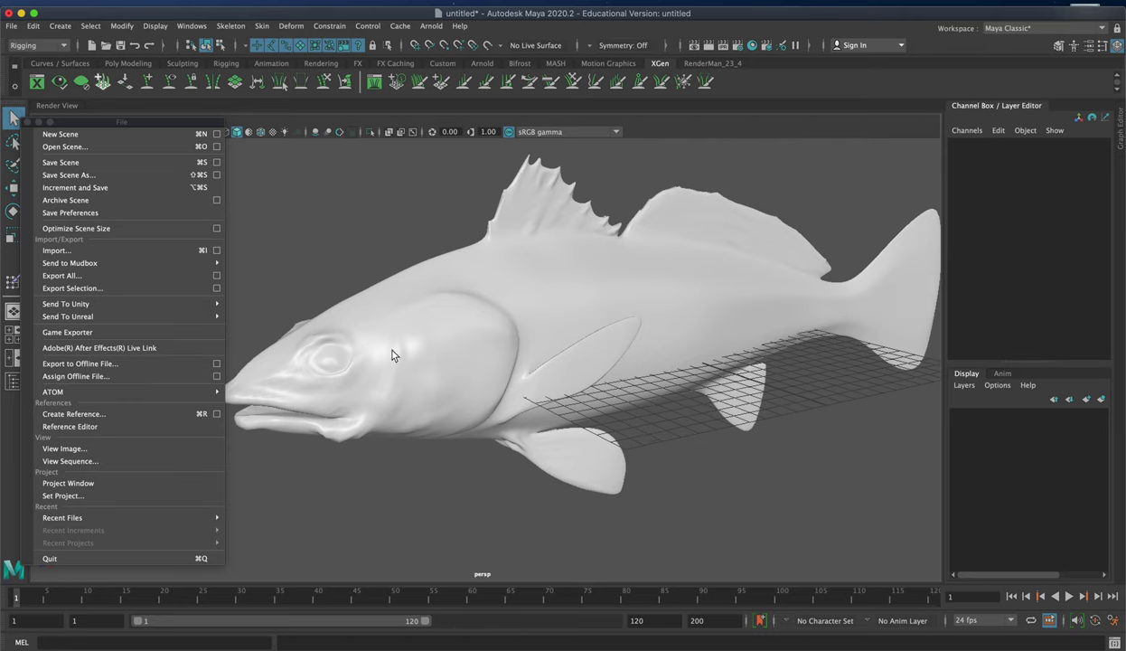
pyautogui.click(28, 122)
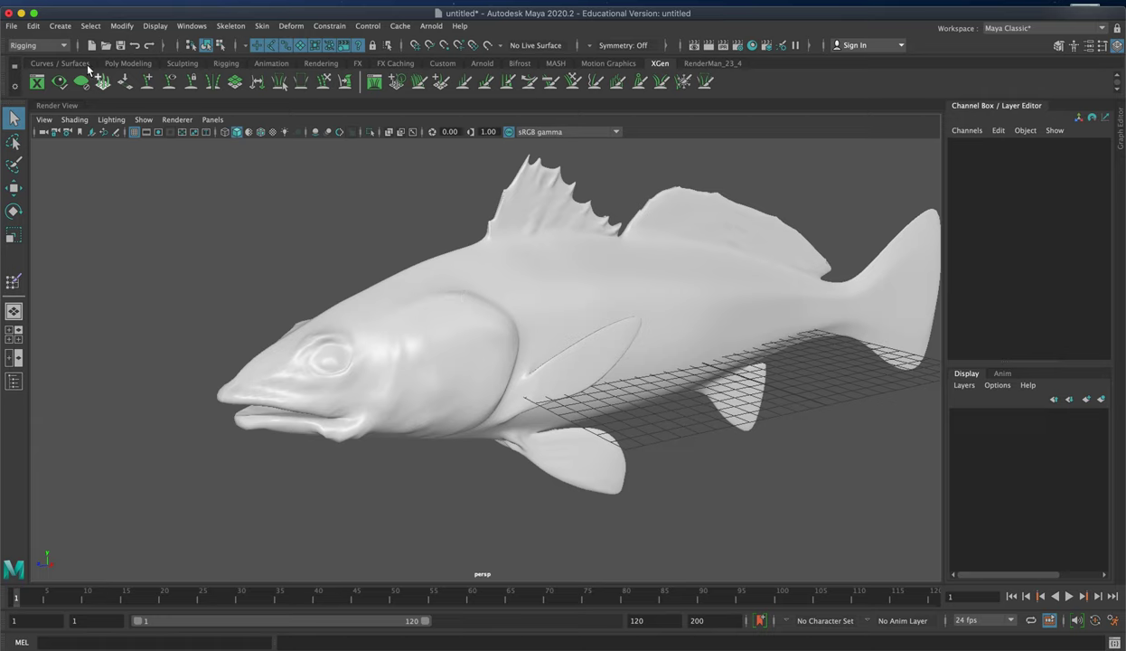
# Switch to the Modeling menu set and create a locator
pyautogui.click(54, 31)
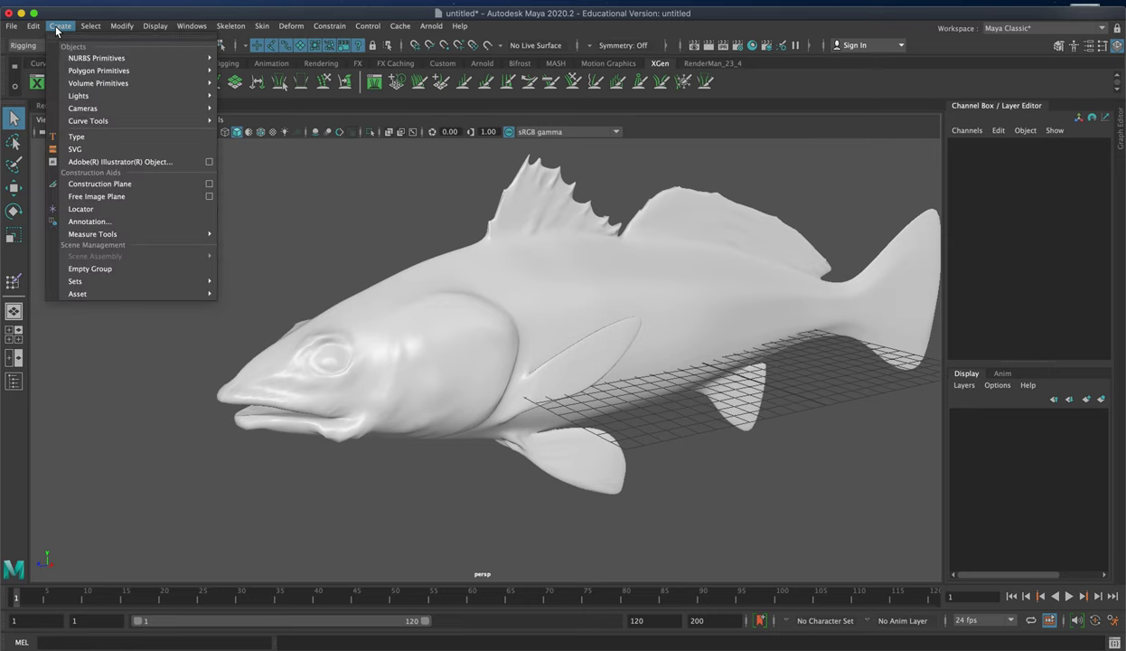
pyautogui.click(36, 45)
pyautogui.click(37, 45)
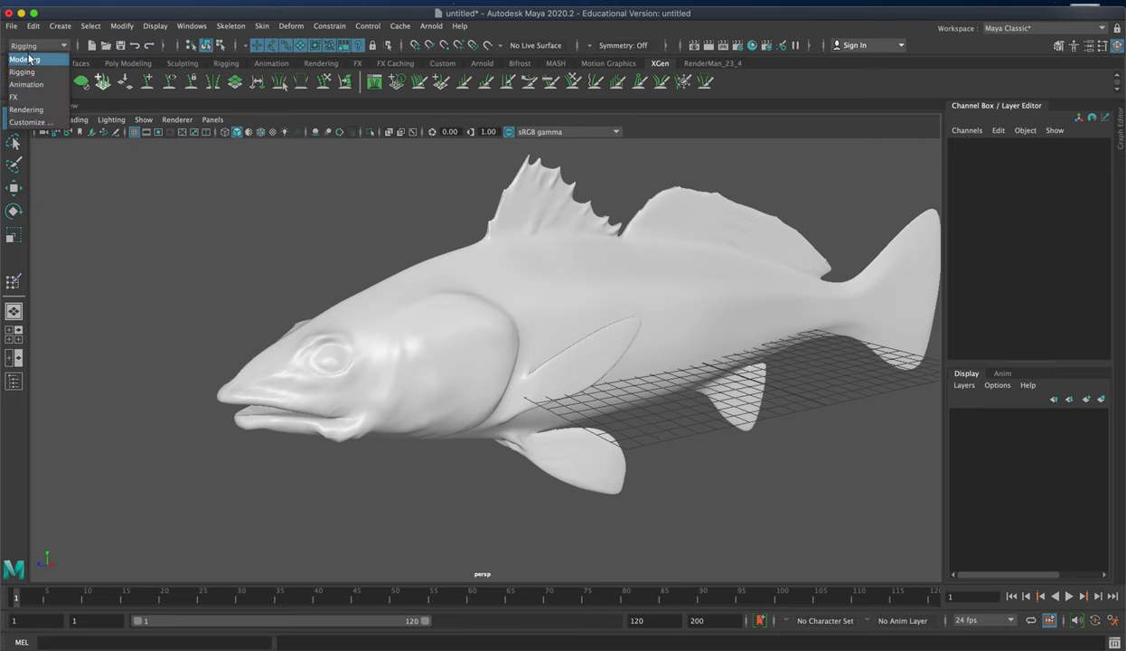
pyautogui.click(30, 59)
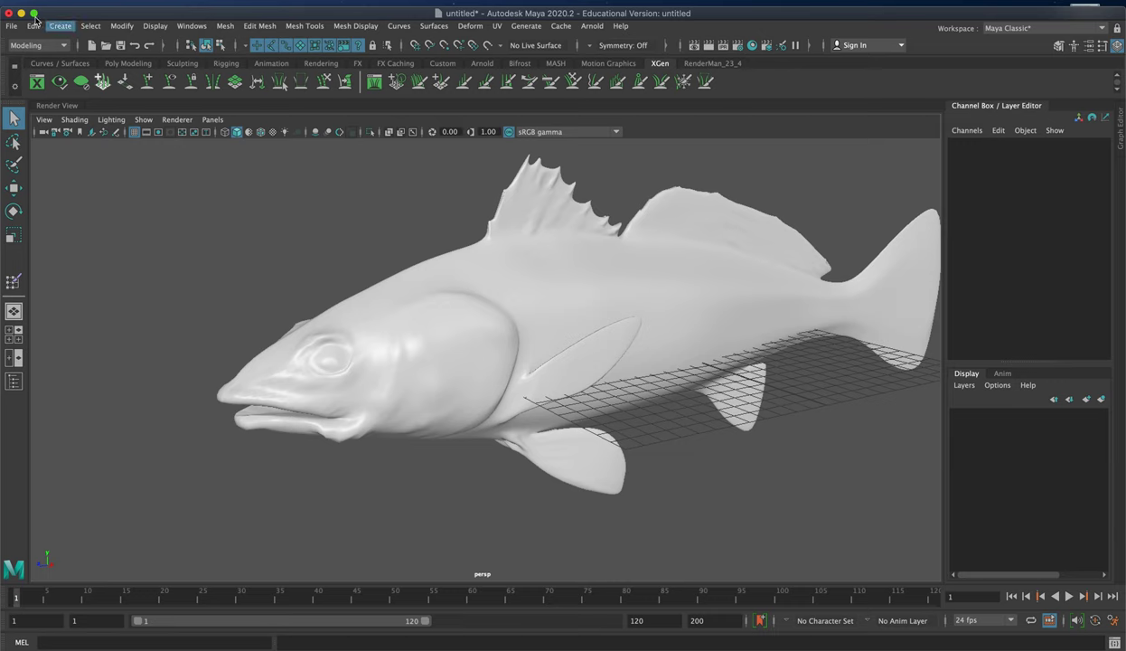
pyautogui.click(61, 27)
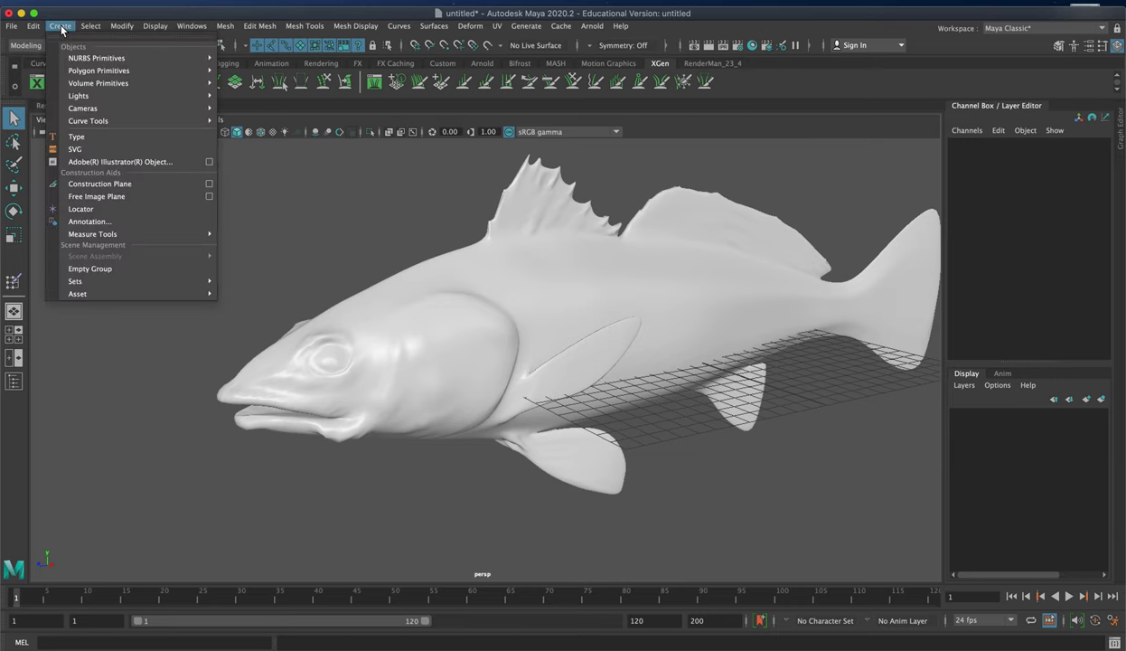
pyautogui.click(104, 209)
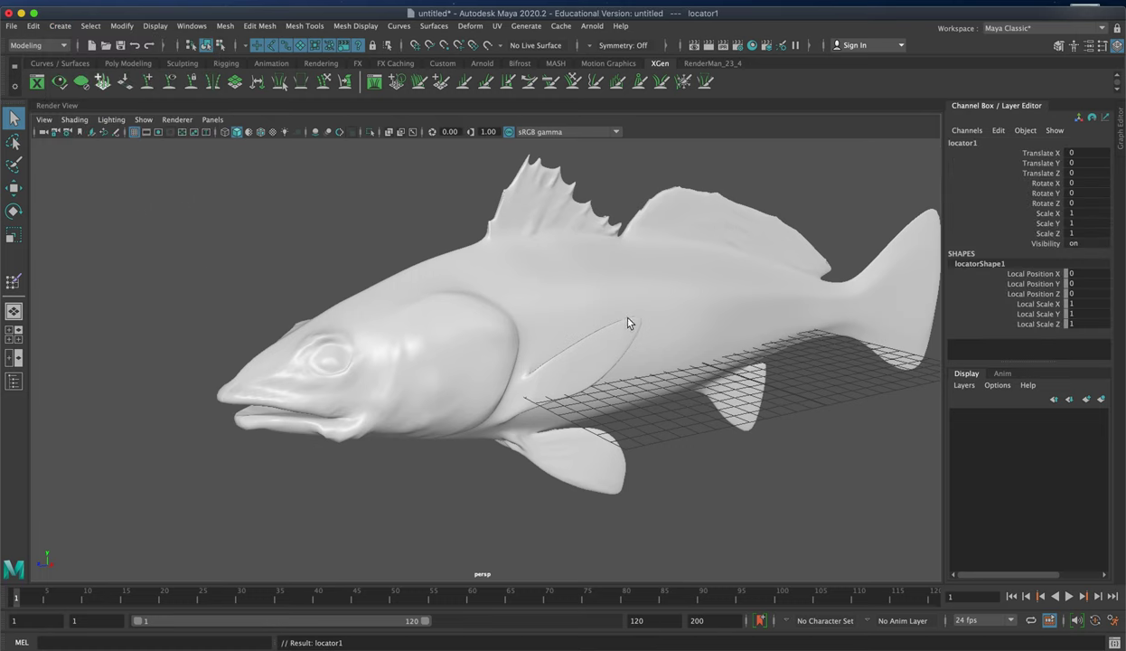
# Scale the locator to 7.8, move it forward to the fish's head, and show wireframe
pyautogui.press('r')
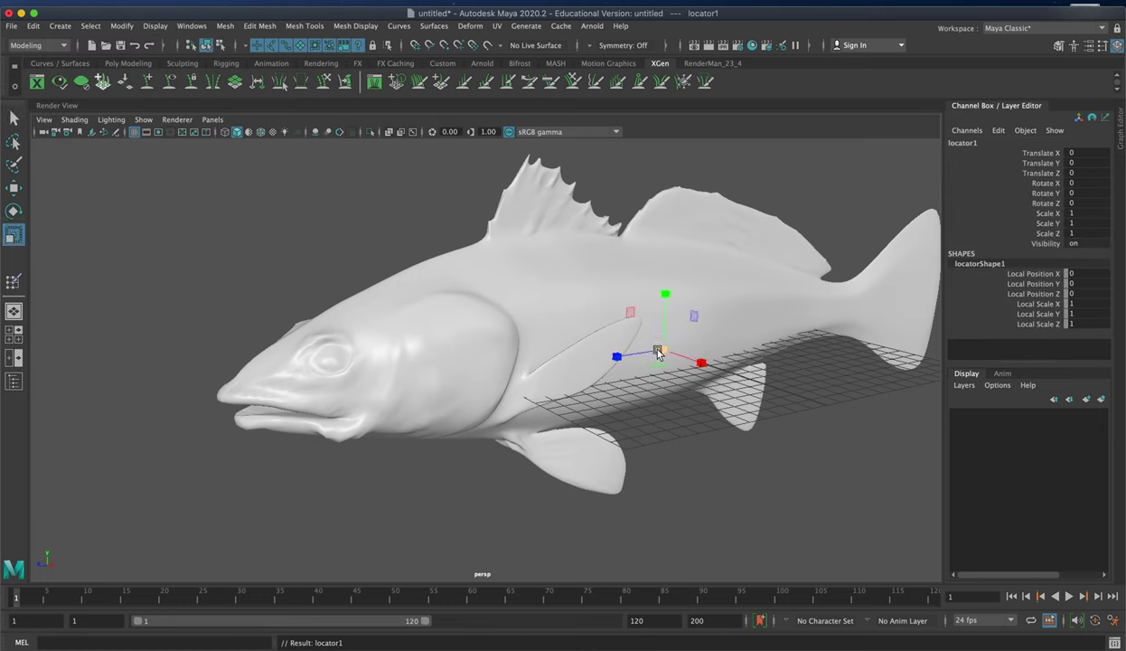
pyautogui.moveTo(664, 352); pyautogui.dragTo(231, 398)
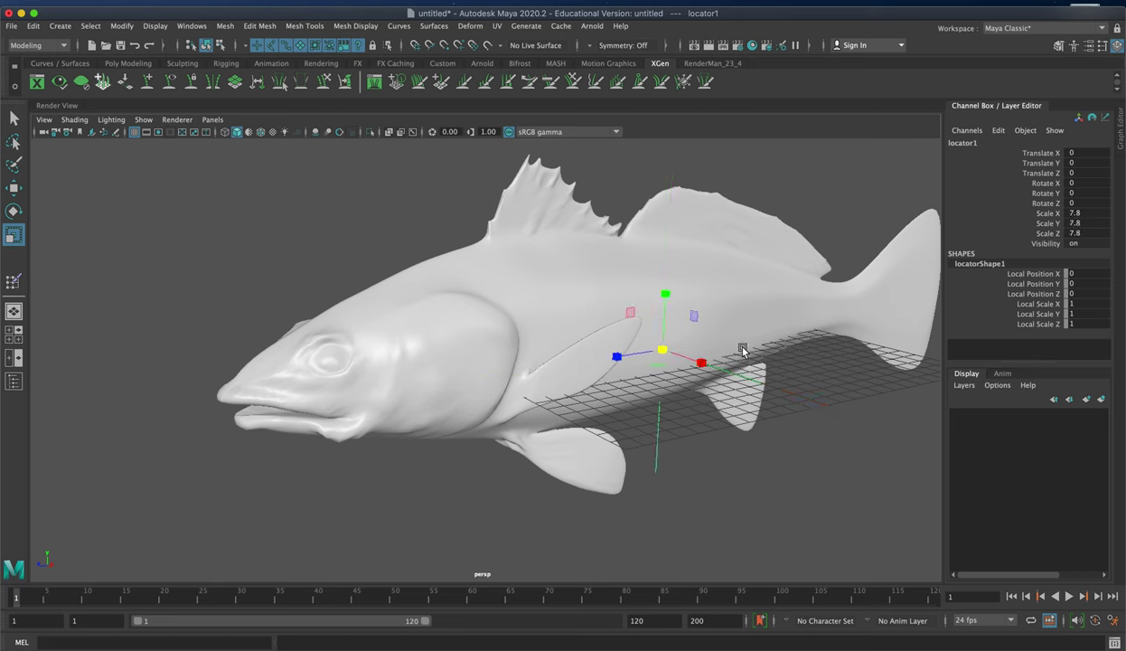
pyautogui.press('w')
pyautogui.moveTo(606, 362); pyautogui.dragTo(343, 383)
pyautogui.press('4')
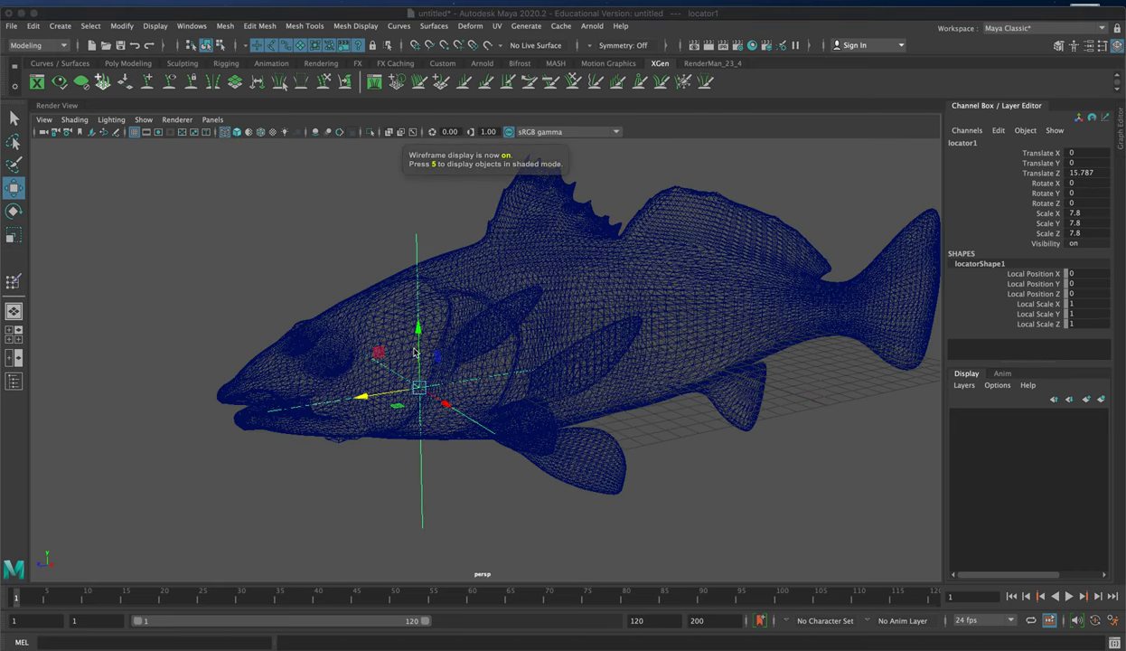
# Fine-tune the locator into the fish's head at Y 1.734, Z 15.429
pyautogui.moveTo(413, 354)
pyautogui.keyDown('alt'); pyautogui.mouseDown()
pyautogui.moveTo(432, 390)
pyautogui.moveTo(397, 371)
pyautogui.moveTo(397, 350)
pyautogui.moveTo(427, 355)
pyautogui.moveTo(418, 346)
pyautogui.mouseUp(); pyautogui.keyUp('alt')
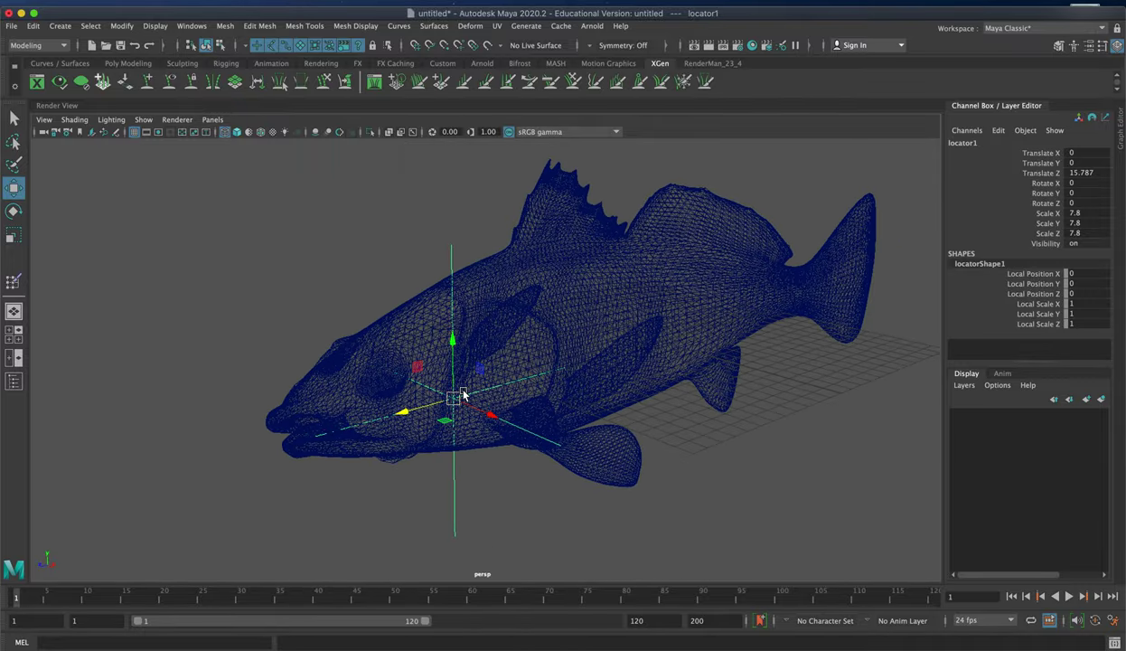
pyautogui.keyDown('alt'); pyautogui.moveTo(462, 393); pyautogui.dragTo(377, 369); pyautogui.keyUp('alt')
pyautogui.moveTo(354, 304)
pyautogui.mouseDown()
pyautogui.moveTo(355, 285)
pyautogui.moveTo(377, 305)
pyautogui.moveTo(367, 304)
pyautogui.moveTo(364, 334)
pyautogui.mouseUp()
pyautogui.keyDown('alt'); pyautogui.moveTo(284, 322); pyautogui.dragTo(310, 323); pyautogui.keyUp('alt')
pyautogui.moveTo(359, 267); pyautogui.dragTo(359, 259)
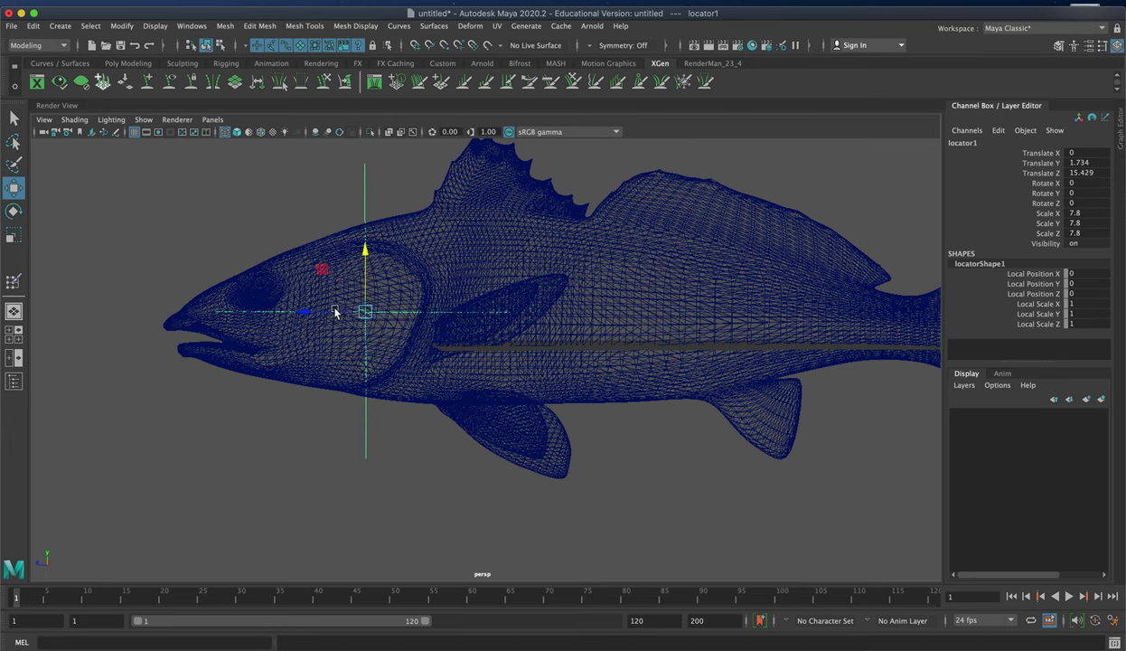
pyautogui.click(394, 315)
pyautogui.hotkey('ctrl', 'z')
pyautogui.keyDown('alt'); pyautogui.moveTo(343, 168); pyautogui.dragTo(344, 235); pyautogui.keyUp('alt')
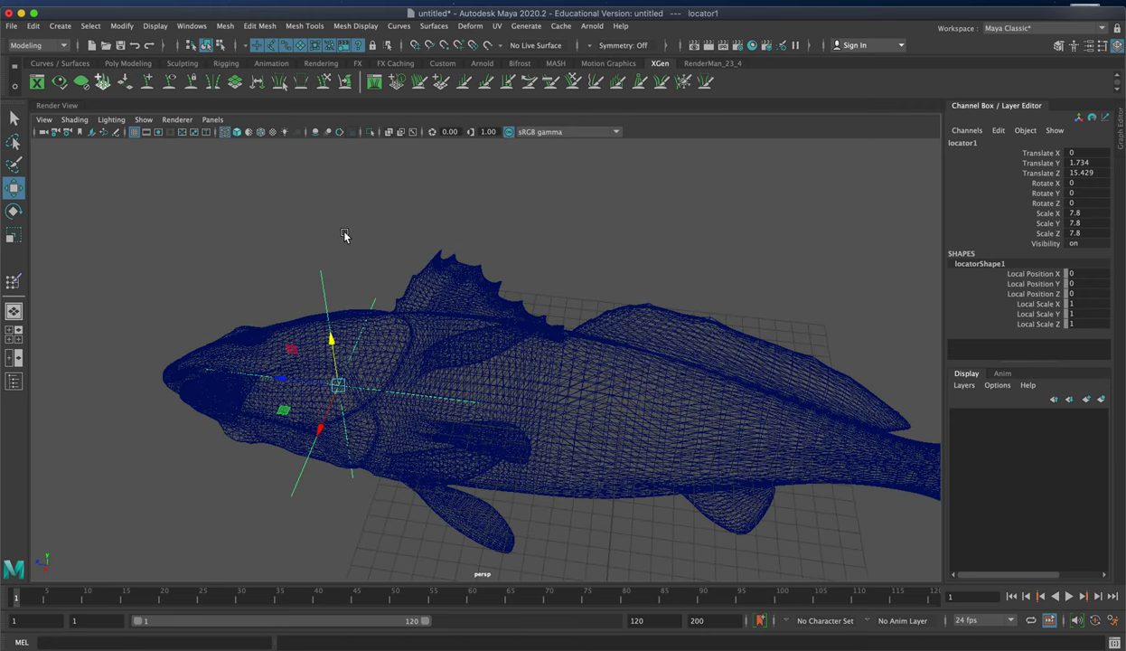
# Create a NURBS circle, scale it up, and move it toward the fish's head
pyautogui.click(57, 26)
pyautogui.moveTo(77, 58)
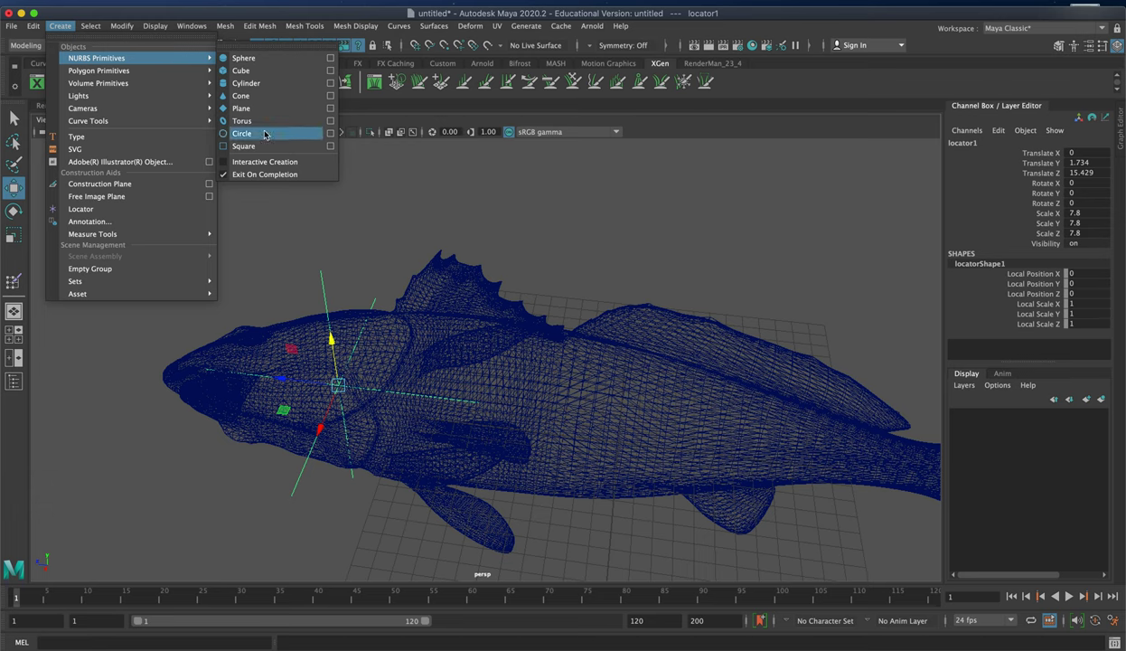
pyautogui.click(312, 133)
pyautogui.press('r')
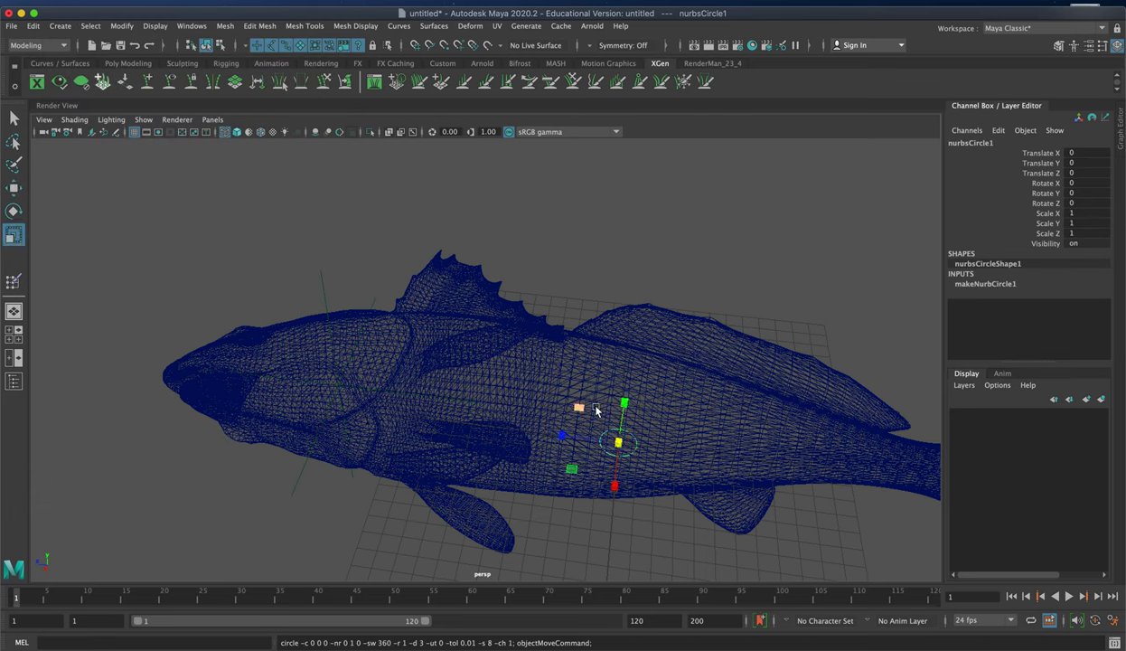
pyautogui.moveTo(618, 442); pyautogui.dragTo(829, 409)
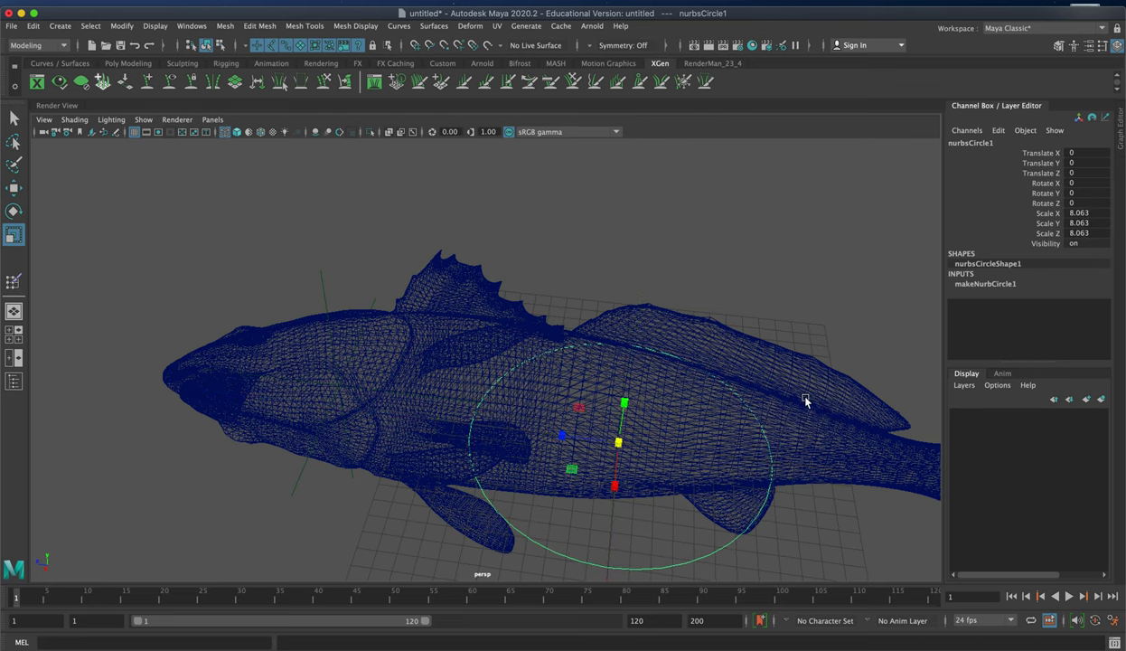
pyautogui.press('w')
pyautogui.moveTo(575, 427); pyautogui.dragTo(285, 384)
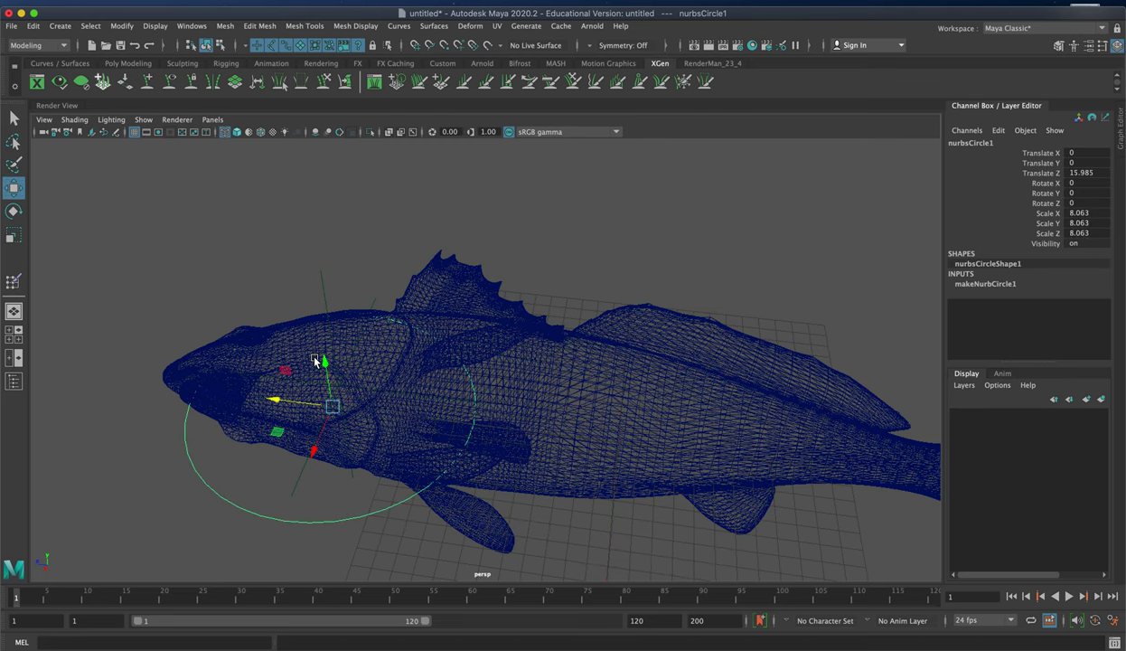
# Enlarge the circle to about 10 (10.066) around the head
pyautogui.press('space')
pyautogui.press('space')
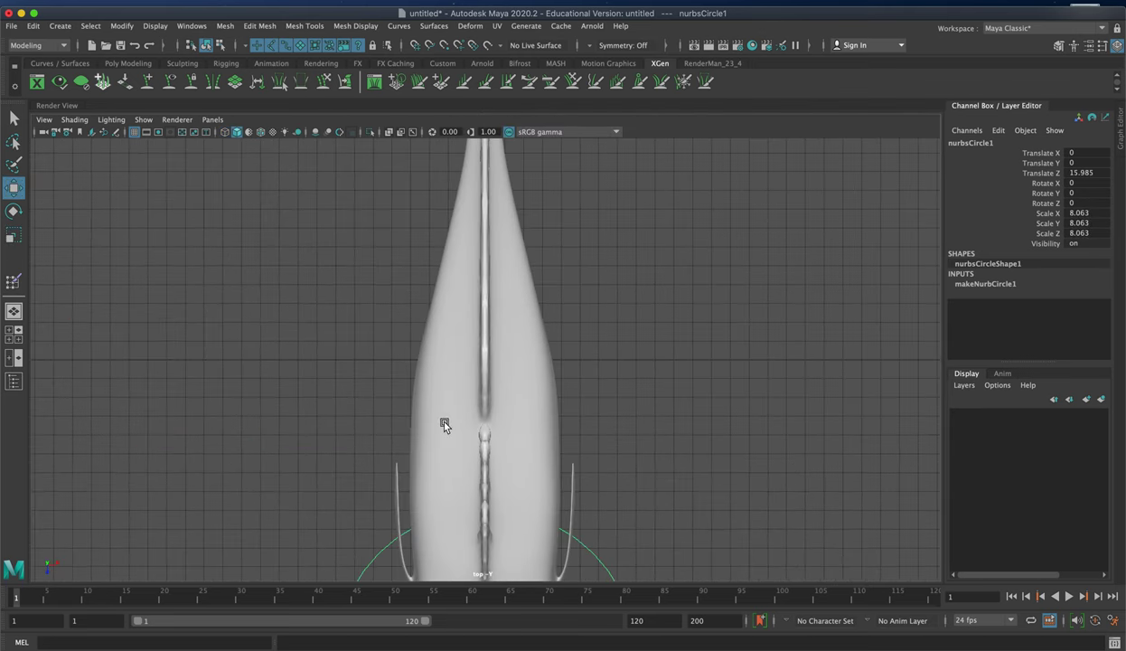
pyautogui.scroll(-5, 446, 431)
pyautogui.scroll(4, 506, 357)
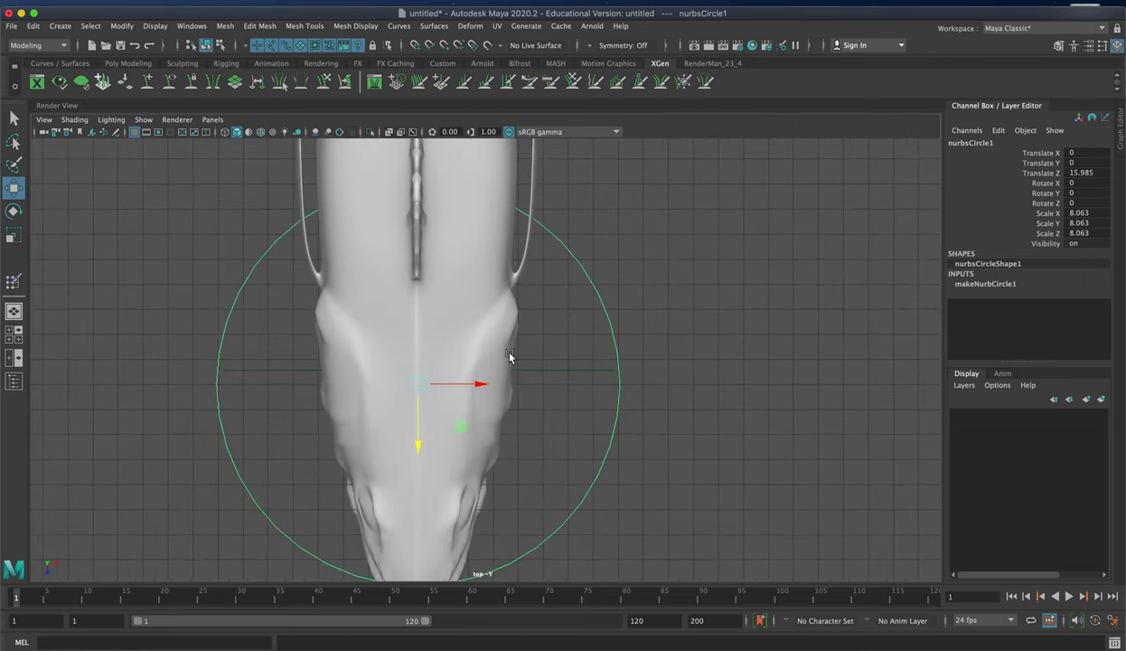
pyautogui.press('e')
pyautogui.press('r')
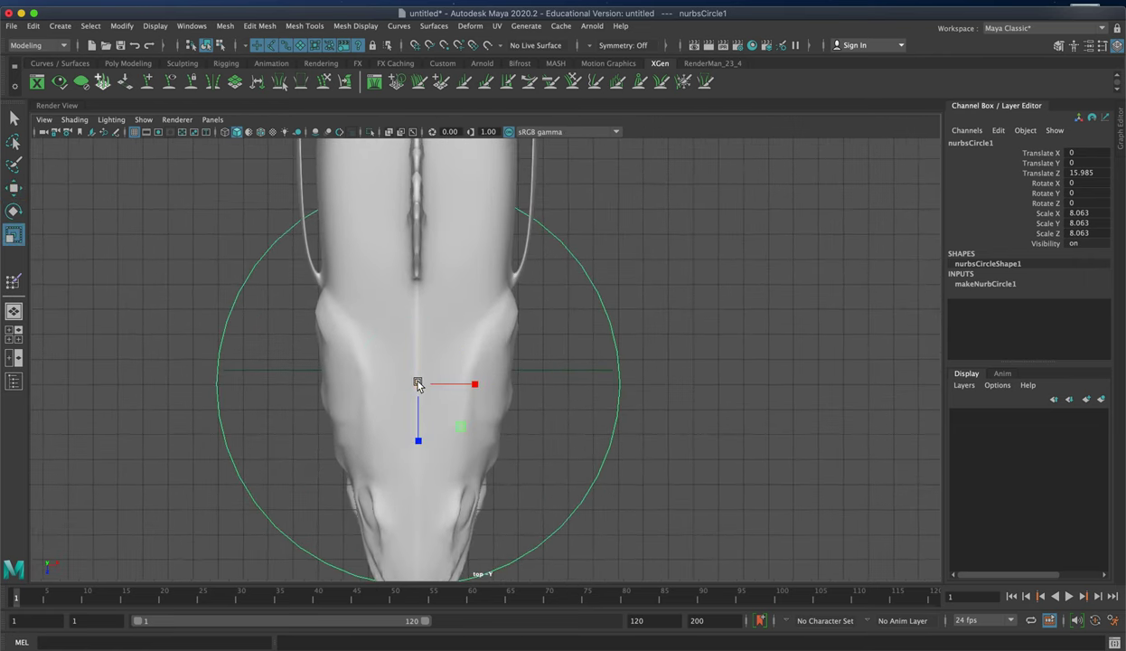
pyautogui.moveTo(417, 383); pyautogui.dragTo(495, 384)
# Adjust the circle's height around the head, settling at Y 1.725, Z 15.985
pyautogui.press('space')
pyautogui.press('space')
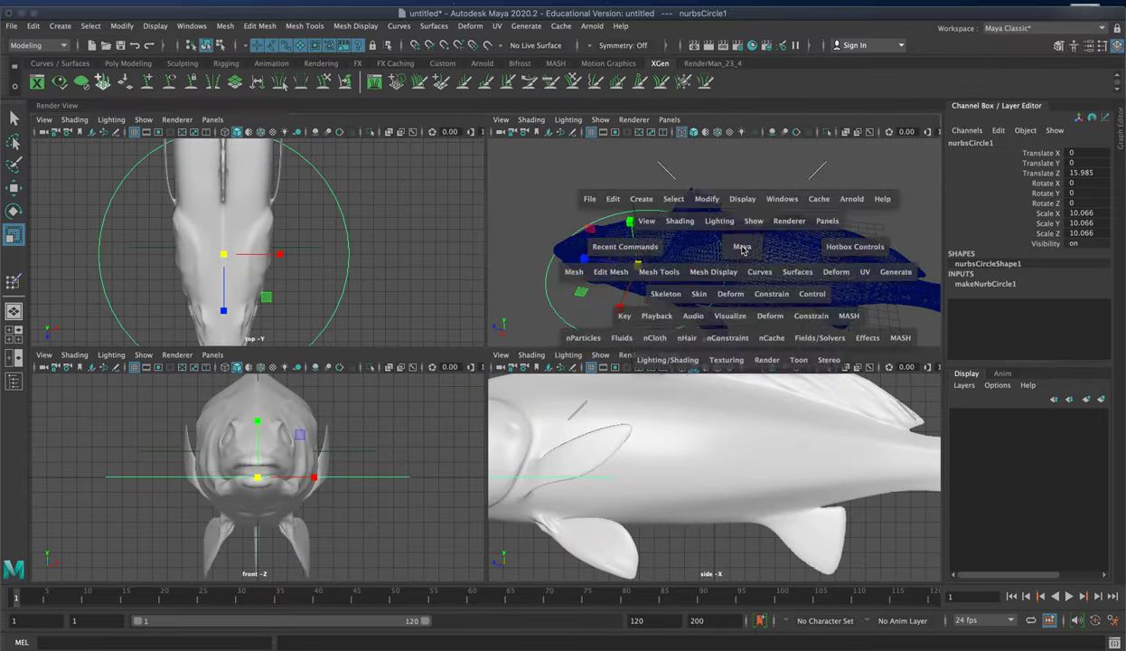
pyautogui.keyDown('alt'); pyautogui.moveTo(354, 474); pyautogui.dragTo(351, 430); pyautogui.keyUp('alt')
pyautogui.keyDown('alt'); pyautogui.moveTo(571, 468); pyautogui.dragTo(391, 454); pyautogui.keyUp('alt')
pyautogui.press('w')
pyautogui.moveTo(354, 276); pyautogui.dragTo(352, 255)
pyautogui.press('space')
pyautogui.press('space')
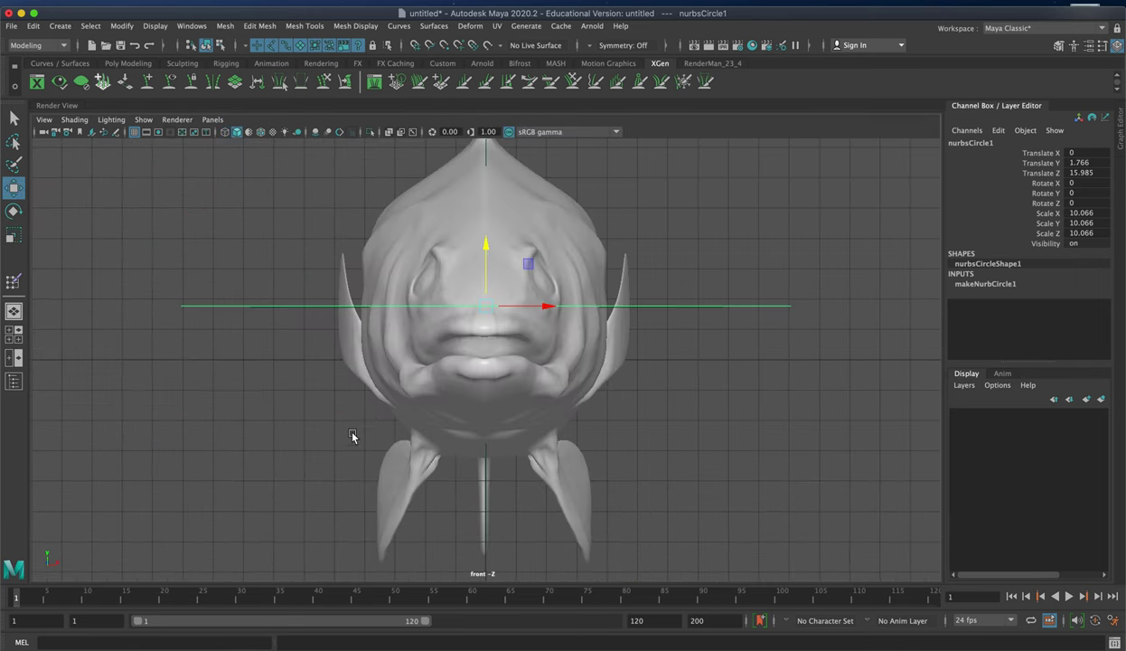
pyautogui.moveTo(485, 249)
pyautogui.mouseDown()
pyautogui.moveTo(485, 277)
pyautogui.moveTo(490, 249)
pyautogui.mouseUp()
pyautogui.press('space')
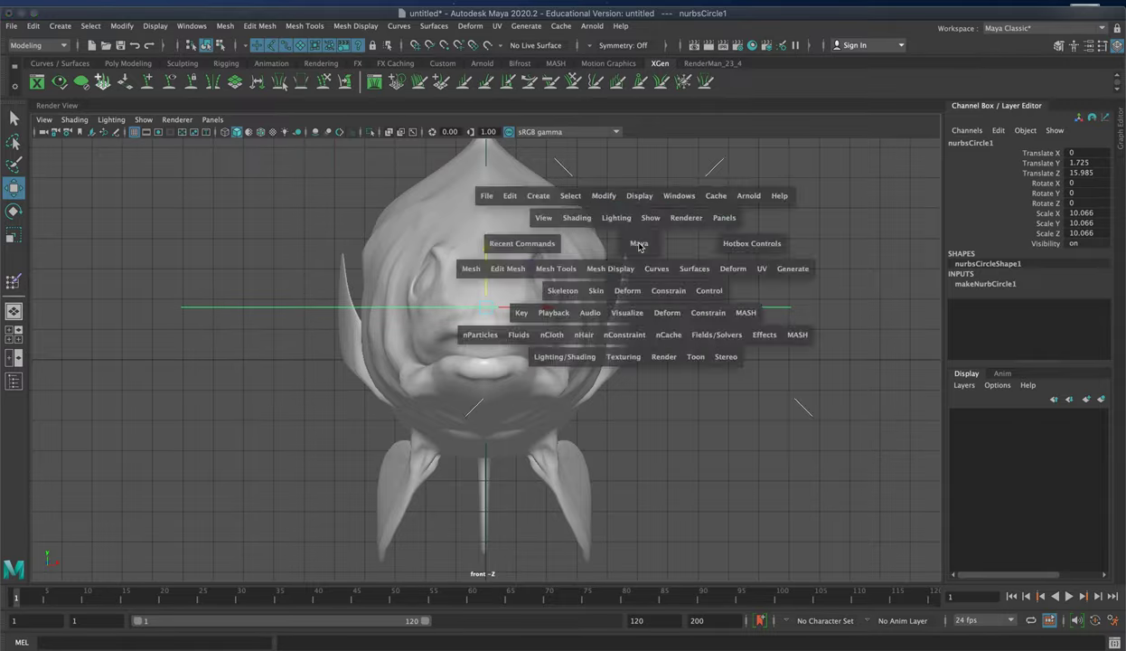
pyautogui.press('space')
# Check the circle's placement from several angles, then deselect it
pyautogui.keyDown('alt'); pyautogui.moveTo(435, 402); pyautogui.dragTo(553, 343); pyautogui.keyUp('alt')
pyautogui.keyDown('alt'); pyautogui.moveTo(339, 326); pyautogui.dragTo(383, 339, button='right'); pyautogui.keyUp('alt')
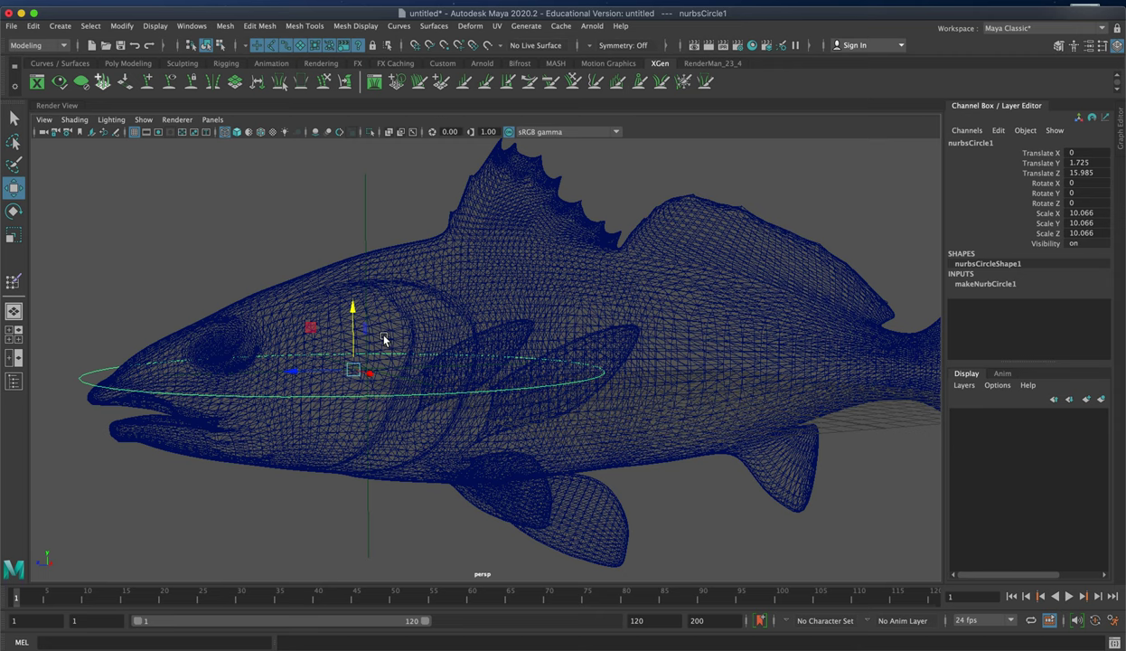
pyautogui.keyDown('alt'); pyautogui.moveTo(276, 256); pyautogui.dragTo(295, 286); pyautogui.keyUp('alt')
pyautogui.keyDown('alt'); pyautogui.moveTo(322, 305); pyautogui.dragTo(307, 213, button='middle'); pyautogui.keyUp('alt')
pyautogui.click(306, 212)
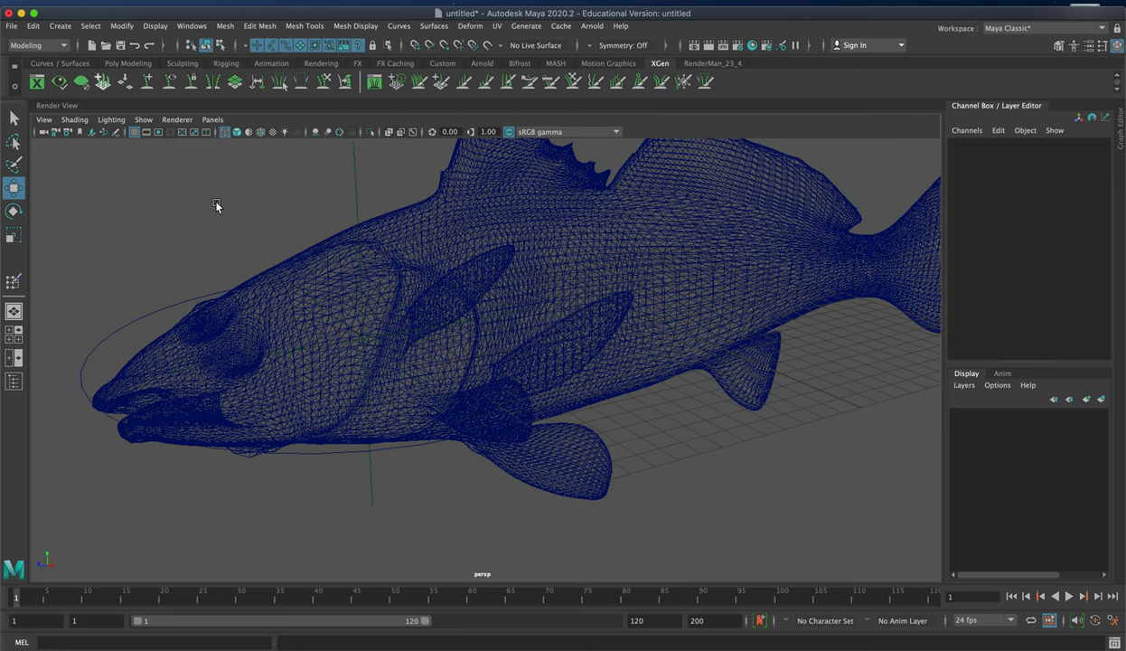
pyautogui.keyDown('alt'); pyautogui.moveTo(212, 205); pyautogui.dragTo(292, 193); pyautogui.keyUp('alt')
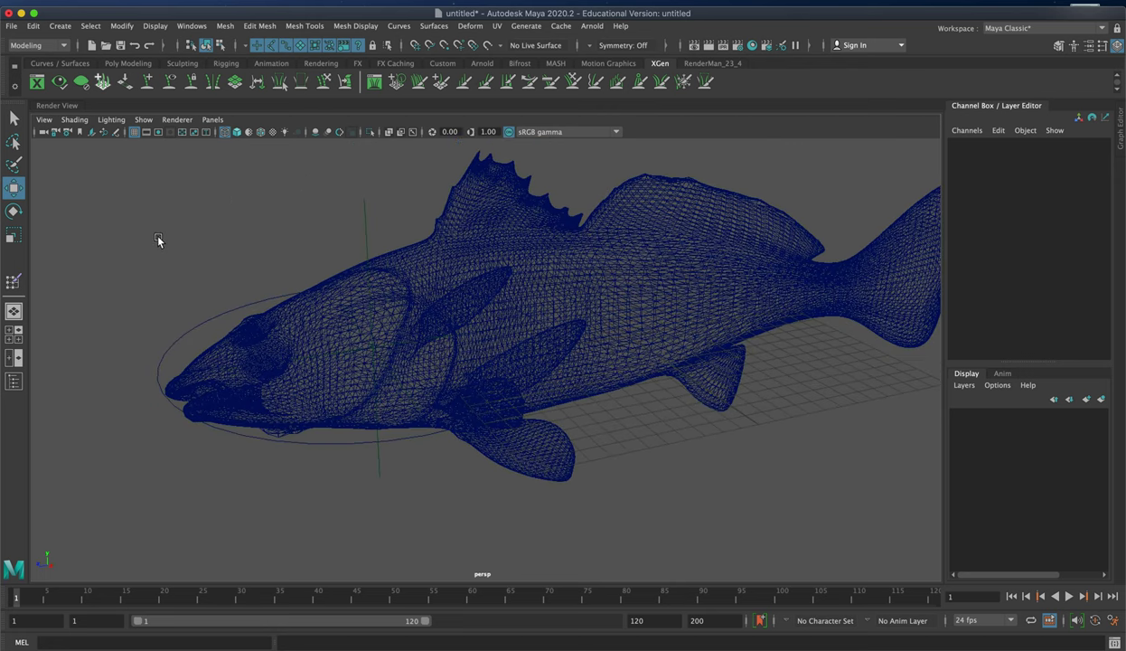
# Switch to the Rigging menu set, float the Skeleton menu, and maximize the side view
pyautogui.click(30, 47)
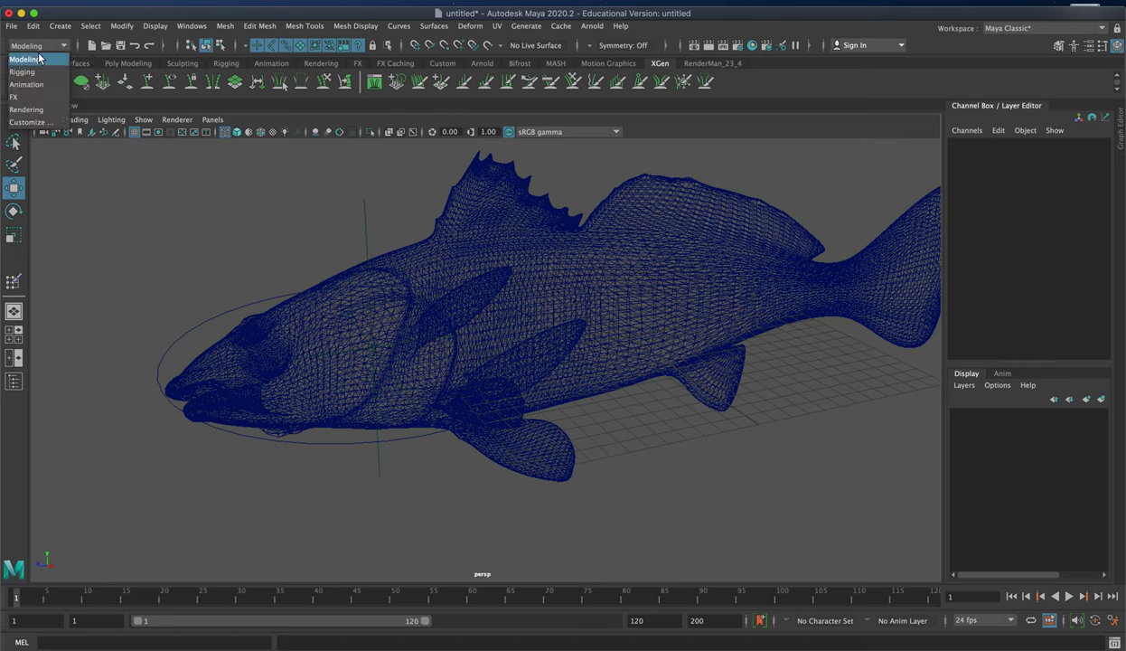
pyautogui.click(42, 72)
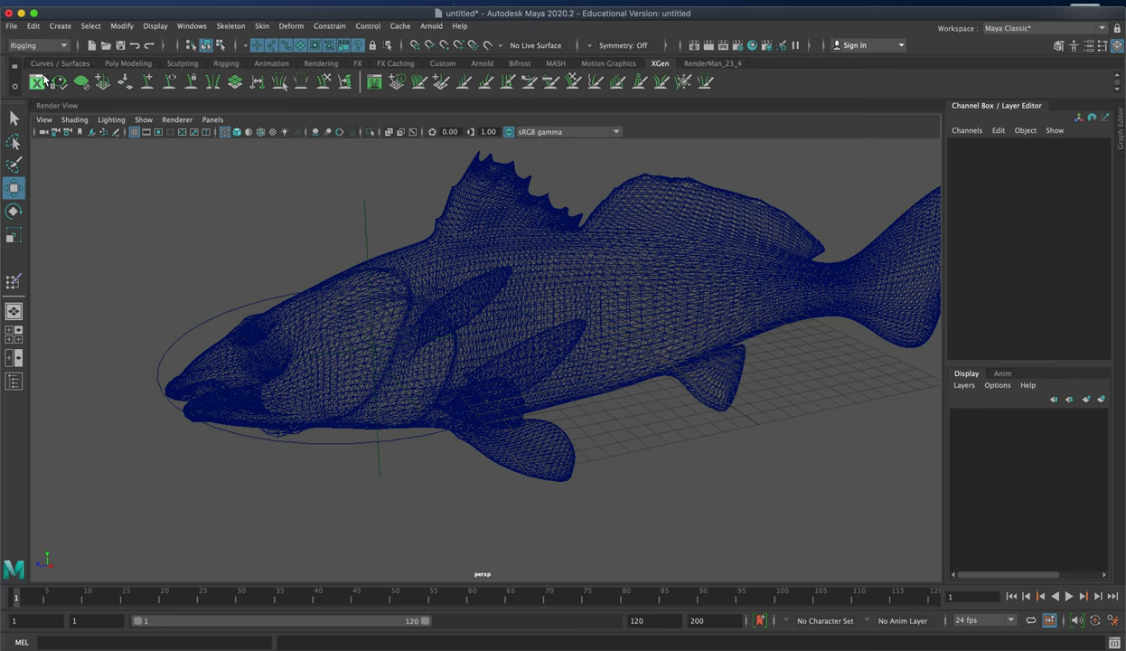
pyautogui.click(232, 27)
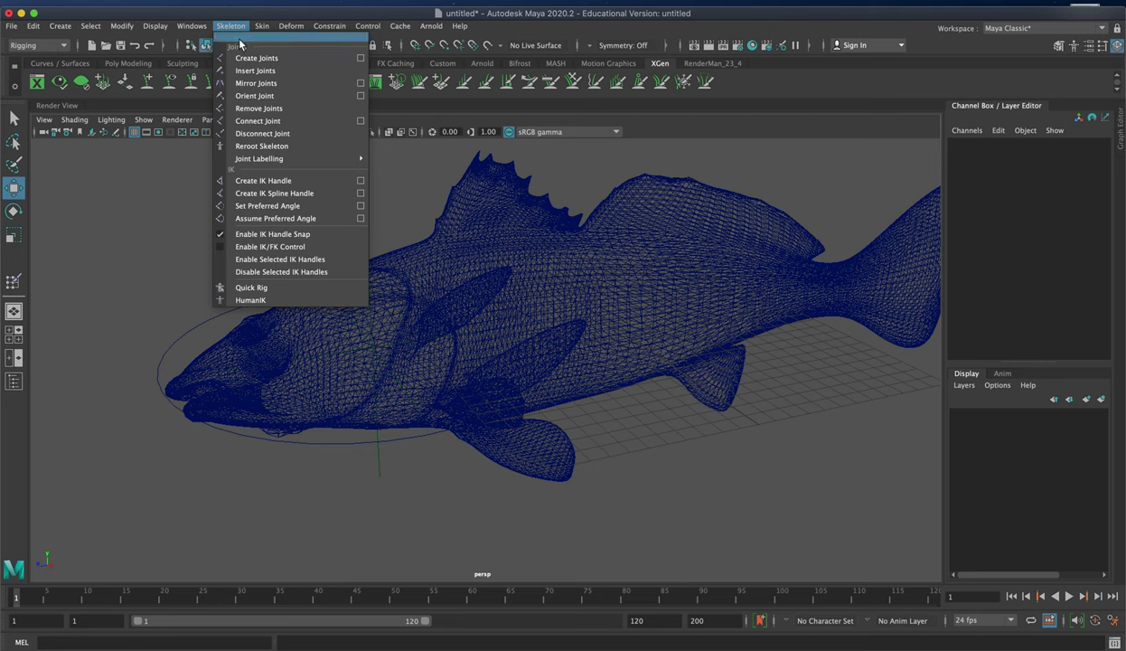
pyautogui.click(240, 42)
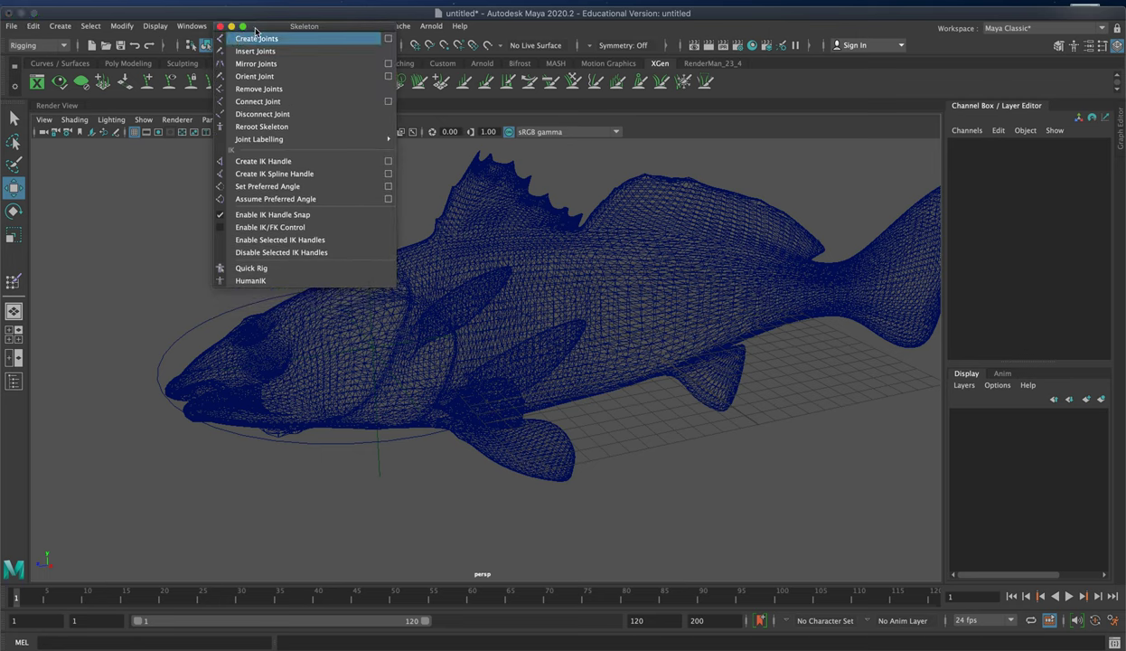
pyautogui.moveTo(259, 31); pyautogui.dragTo(91, 237)
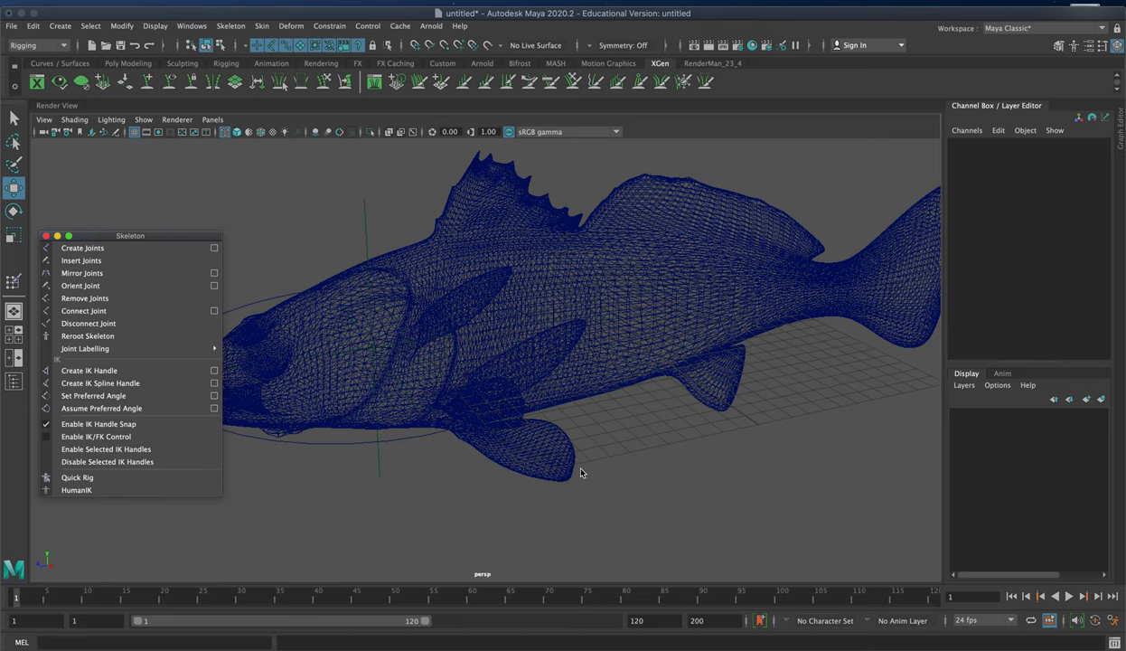
pyautogui.press('space')
pyautogui.press('space')
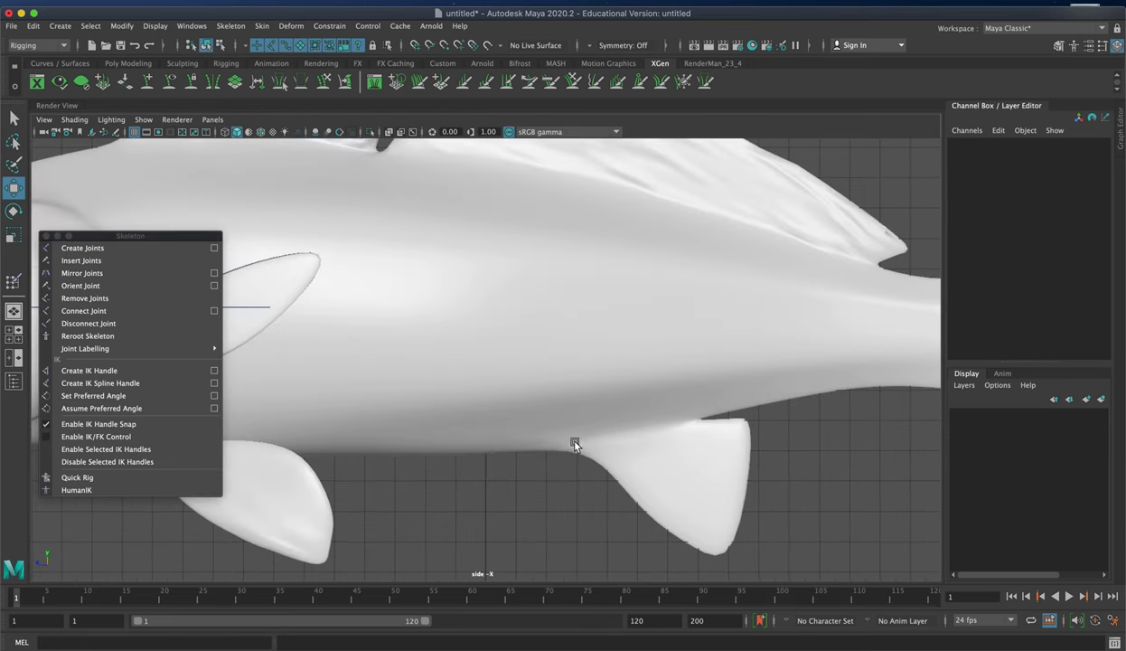
# Add the fish mesh to a new display layer, layer1, set to template, and deselect
pyautogui.click(548, 361)
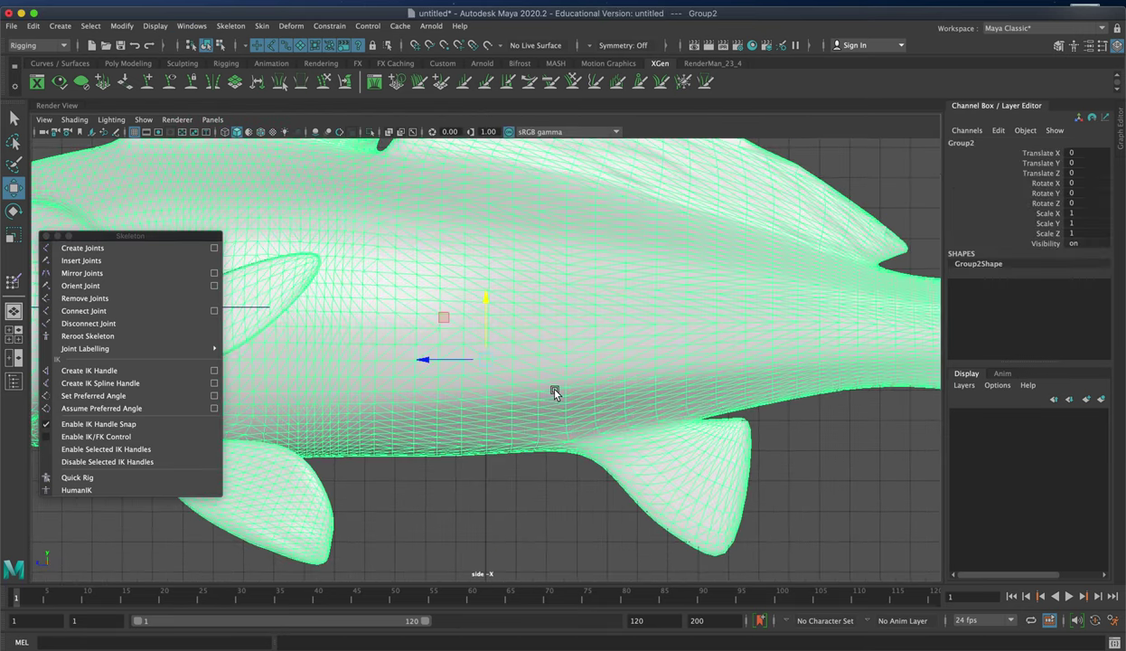
pyautogui.click(962, 387)
pyautogui.click(990, 400)
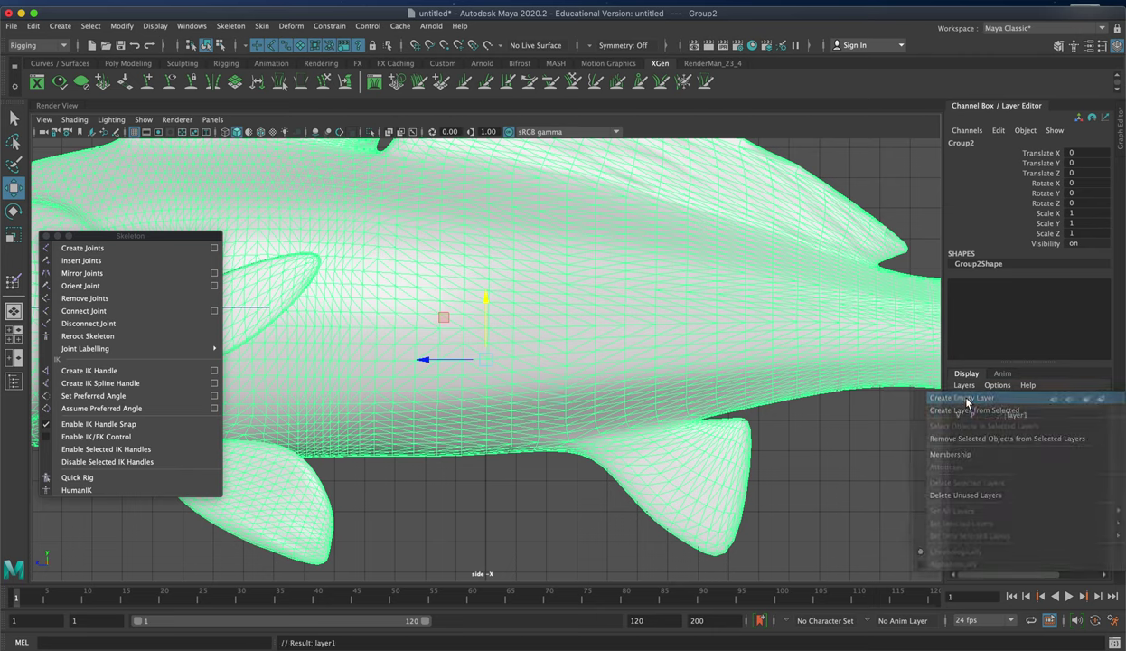
pyautogui.click(1012, 417)
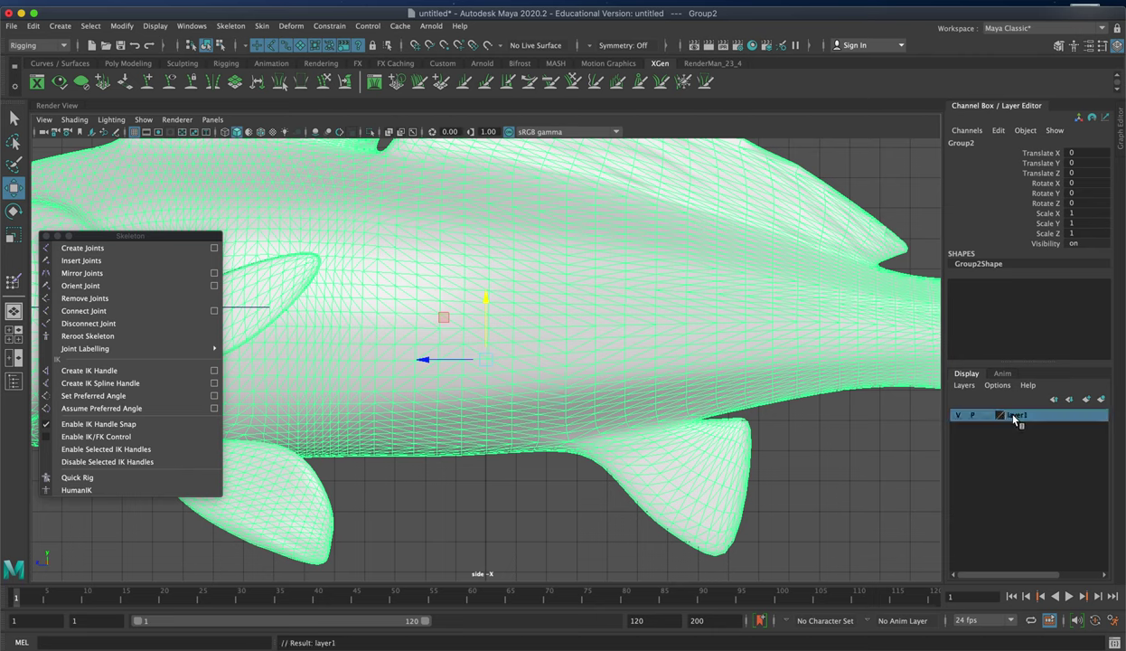
pyautogui.rightClick(1016, 419)
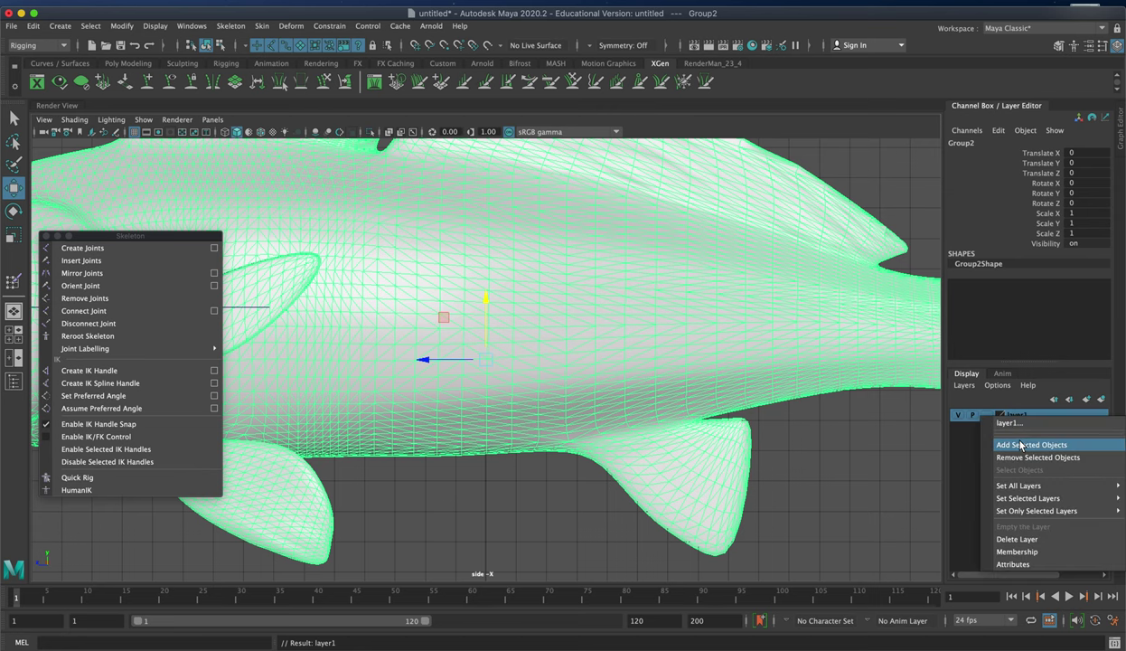
pyautogui.click(1022, 444)
pyautogui.click(988, 415)
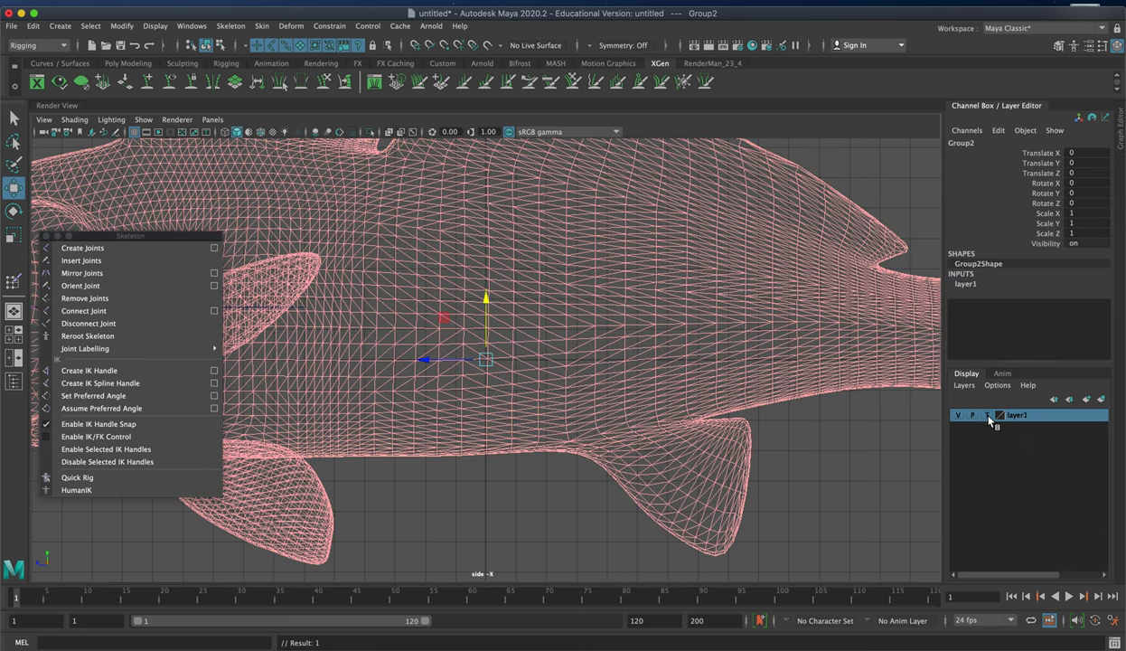
pyautogui.click(841, 432)
# Centre the fish in the side view and activate the Create Joints tool
pyautogui.scroll(-5, 749, 351)
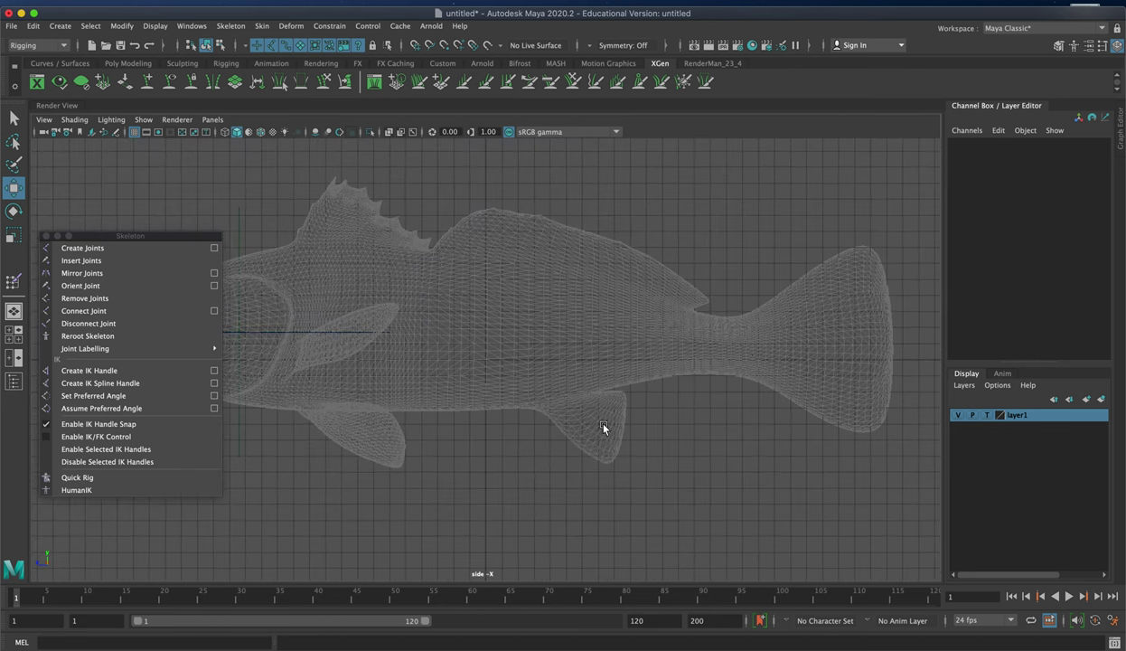
pyautogui.keyDown('alt'); pyautogui.moveTo(603, 428); pyautogui.dragTo(696, 458, button='middle'); pyautogui.keyUp('alt')
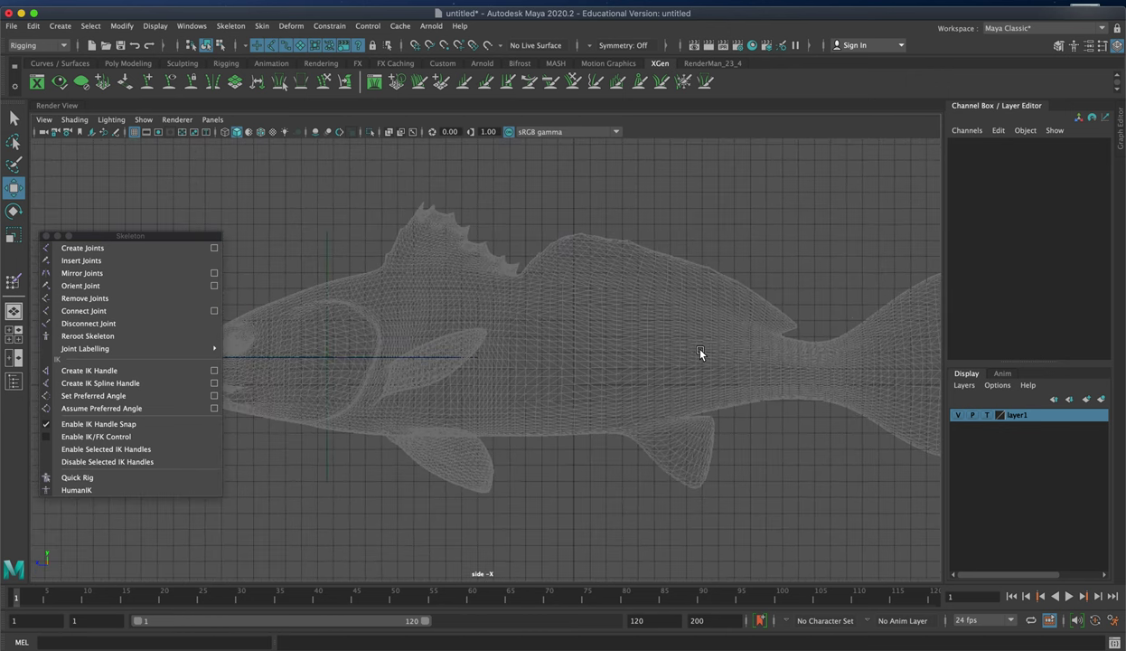
pyautogui.click(140, 261)
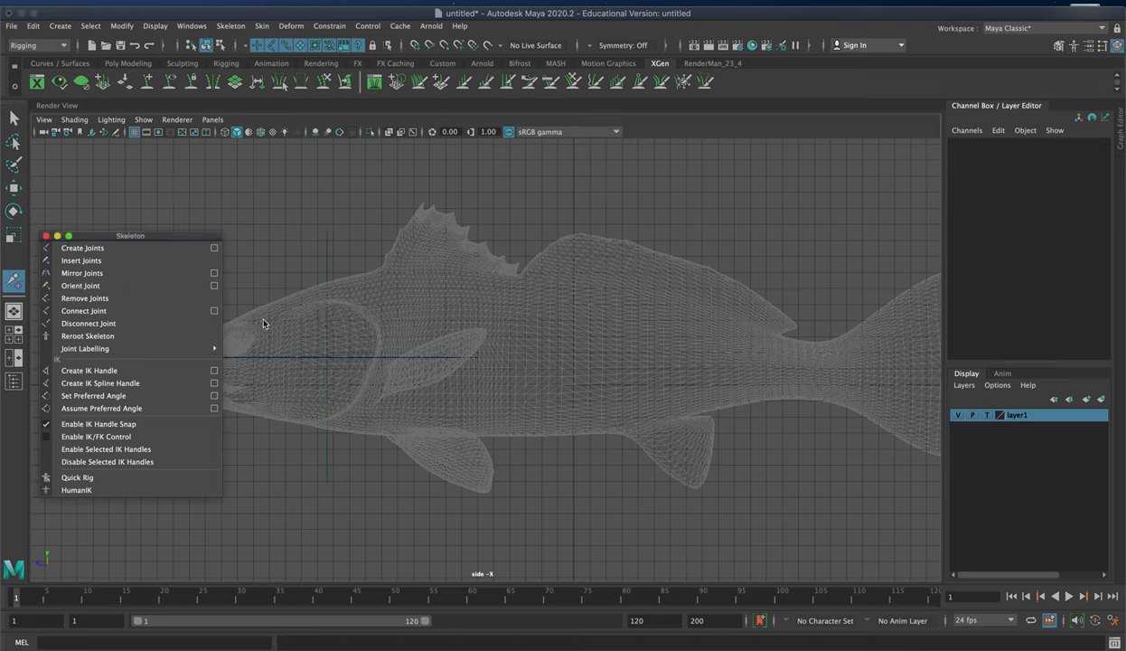
pyautogui.click(335, 371)
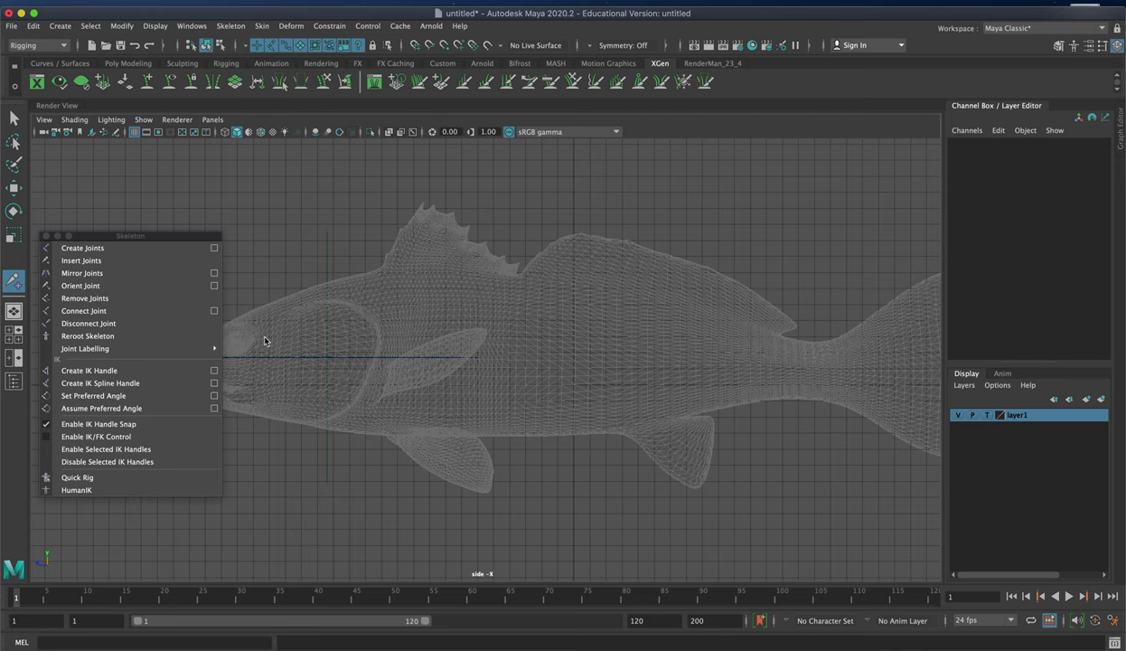
pyautogui.click(131, 248)
# Place nine spine joints from behind the head to past the tail tip, and finish the chain
pyautogui.click(335, 370)
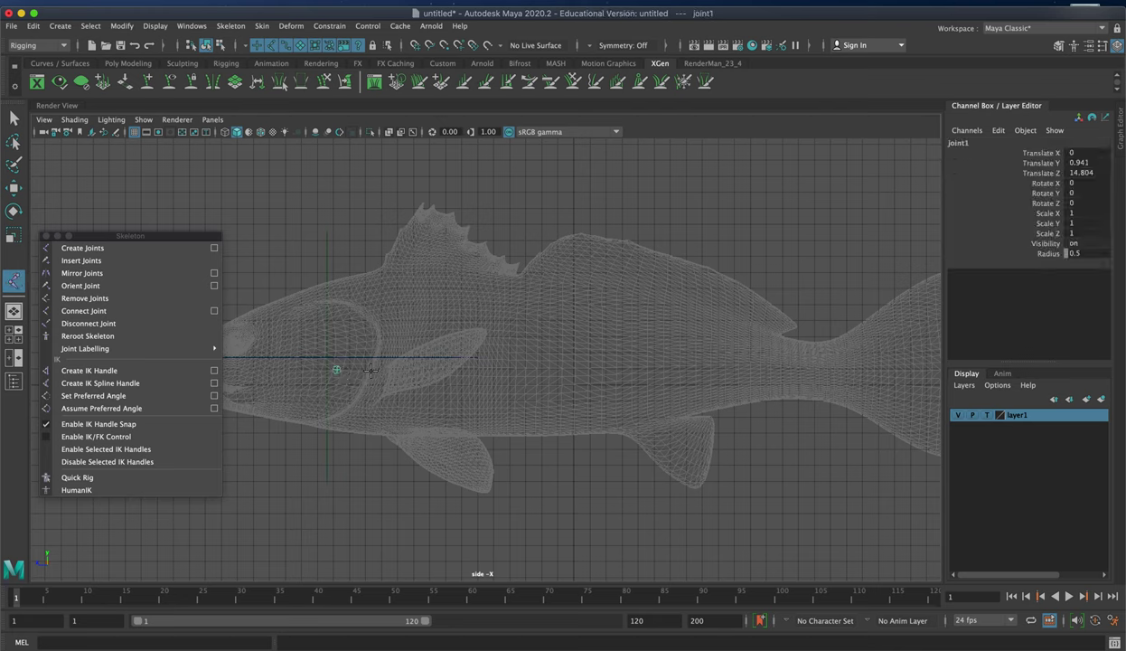
pyautogui.click(371, 371)
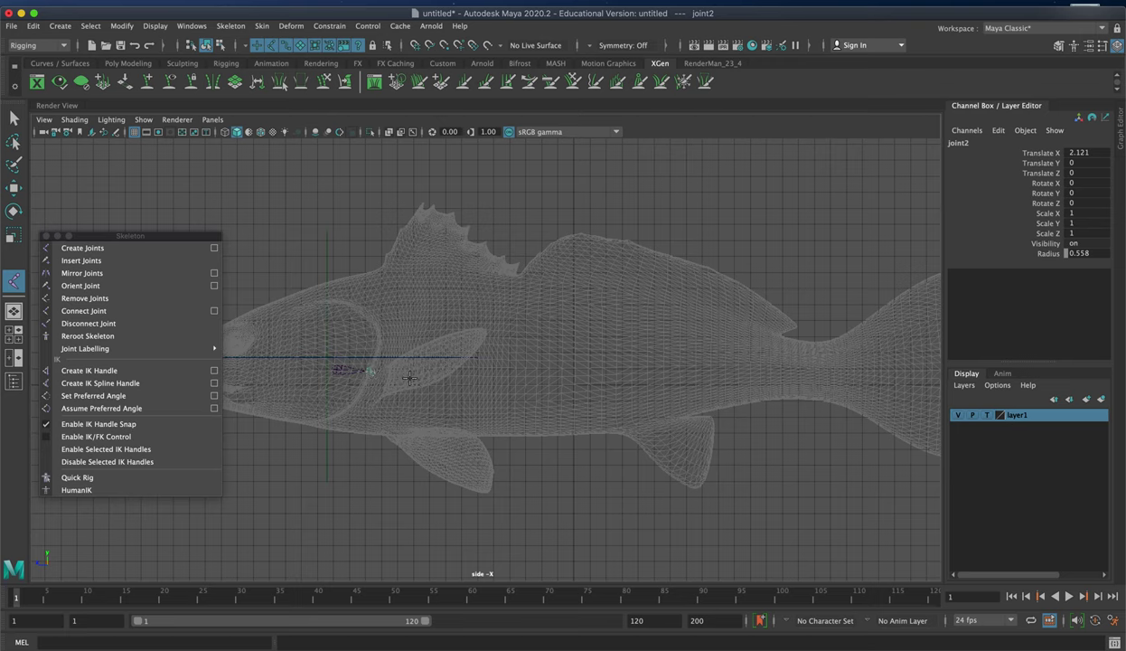
pyautogui.click(458, 371)
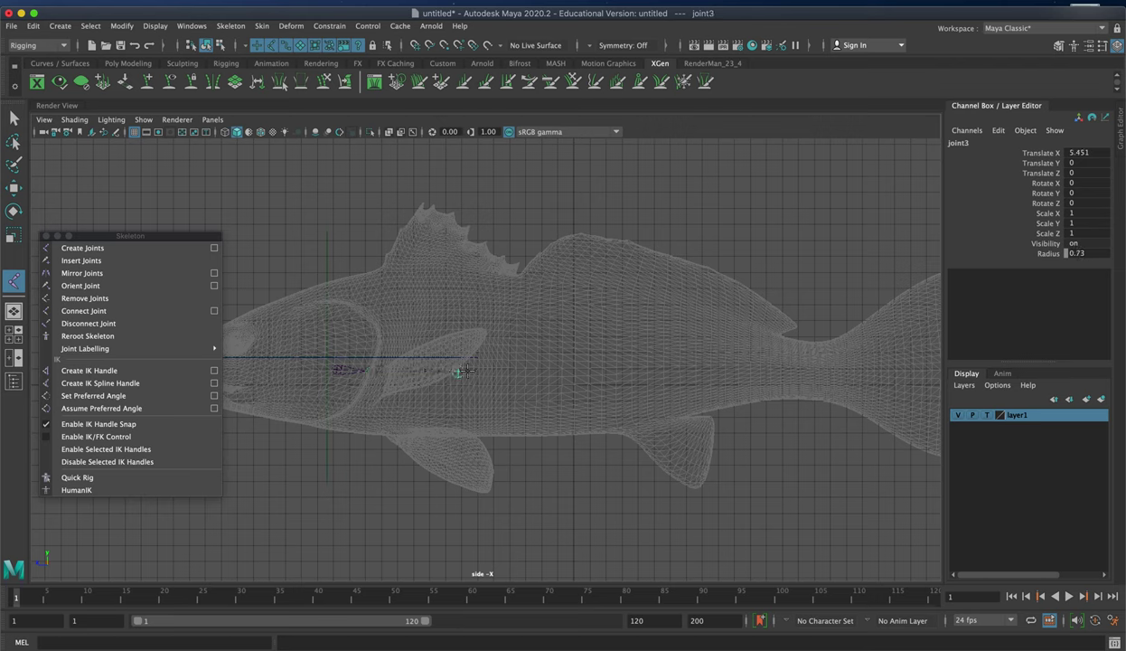
pyautogui.click(533, 370)
pyautogui.click(639, 368)
pyautogui.click(728, 370)
pyautogui.click(803, 370)
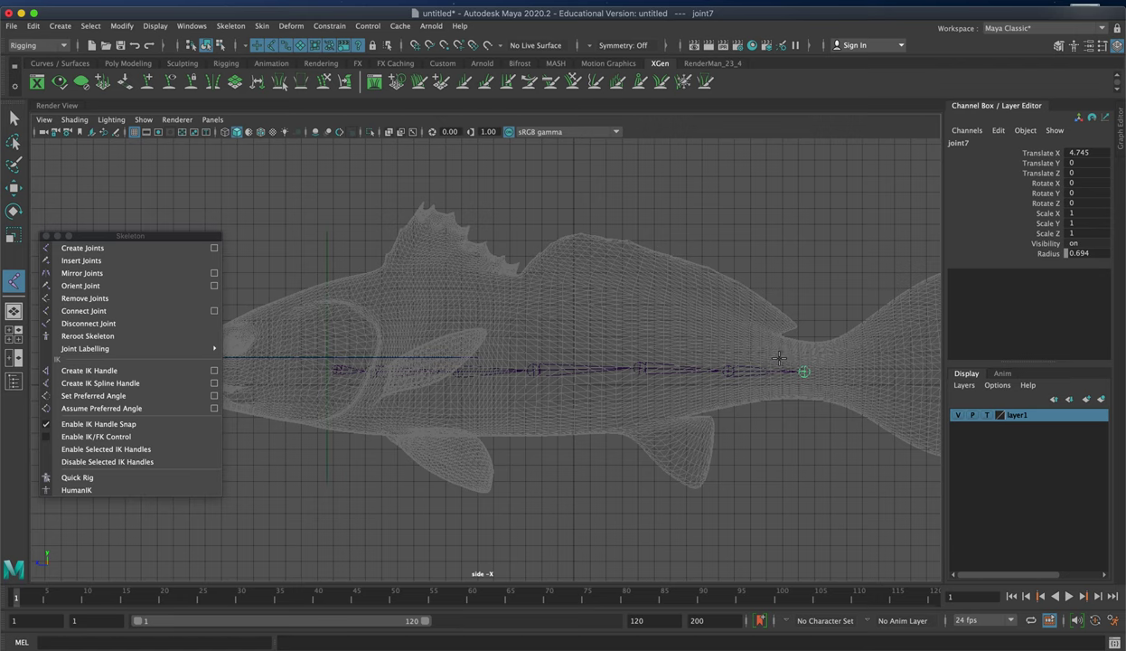
pyautogui.keyDown('alt'); pyautogui.moveTo(778, 359); pyautogui.dragTo(523, 347, button='middle'); pyautogui.keyUp('alt')
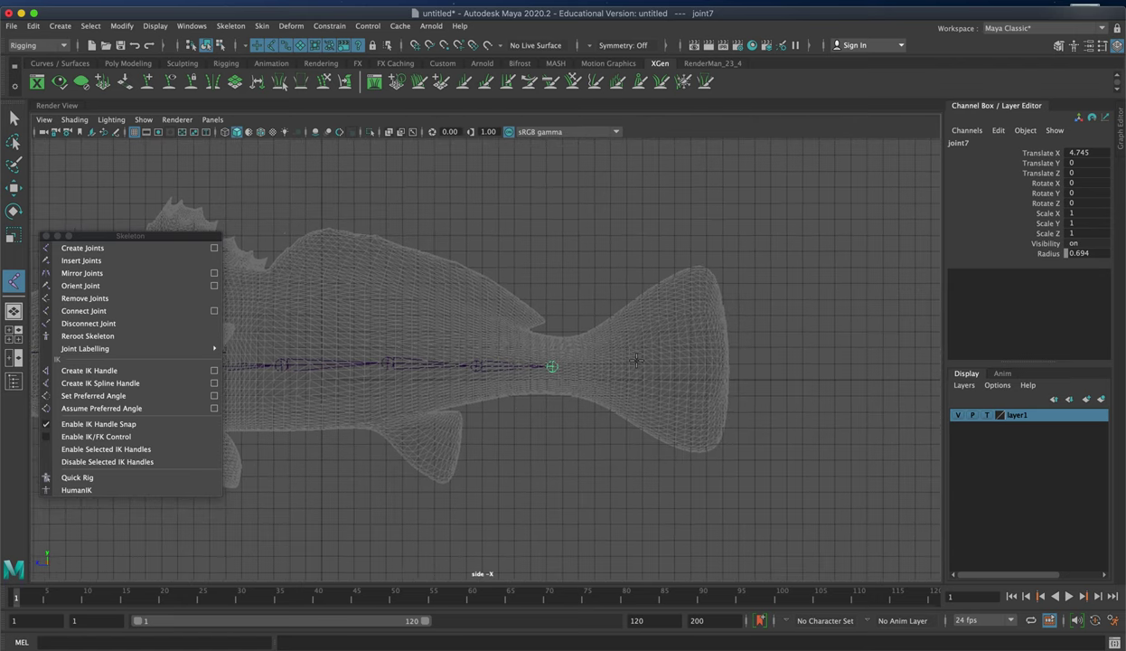
pyautogui.click(638, 361)
pyautogui.click(754, 349)
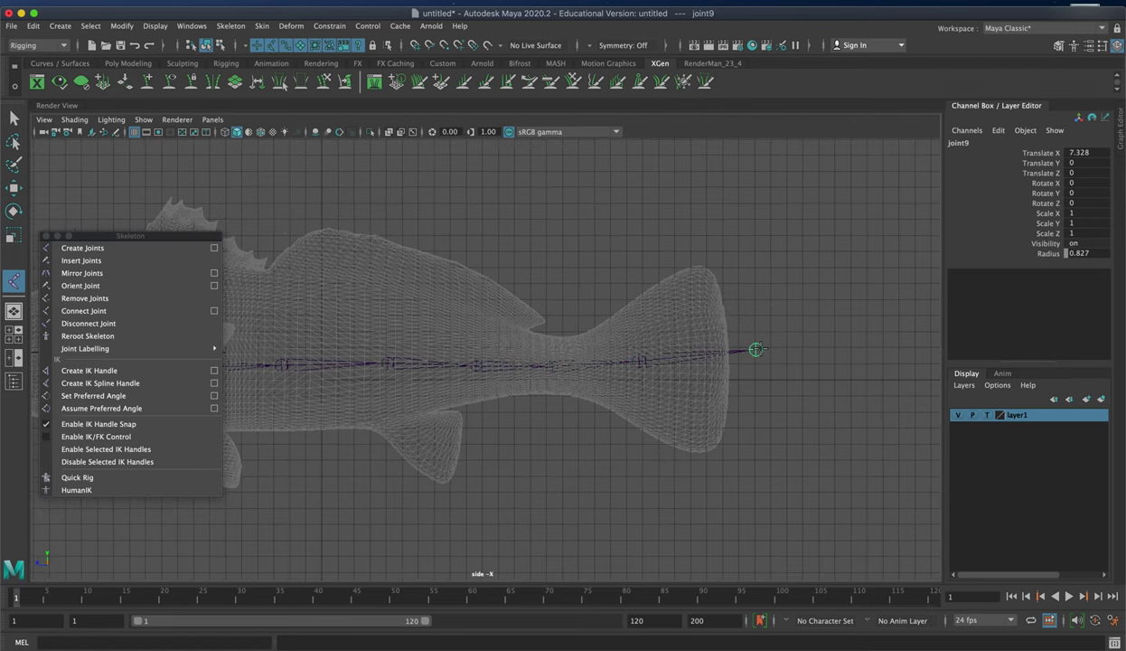
pyautogui.press('Return')
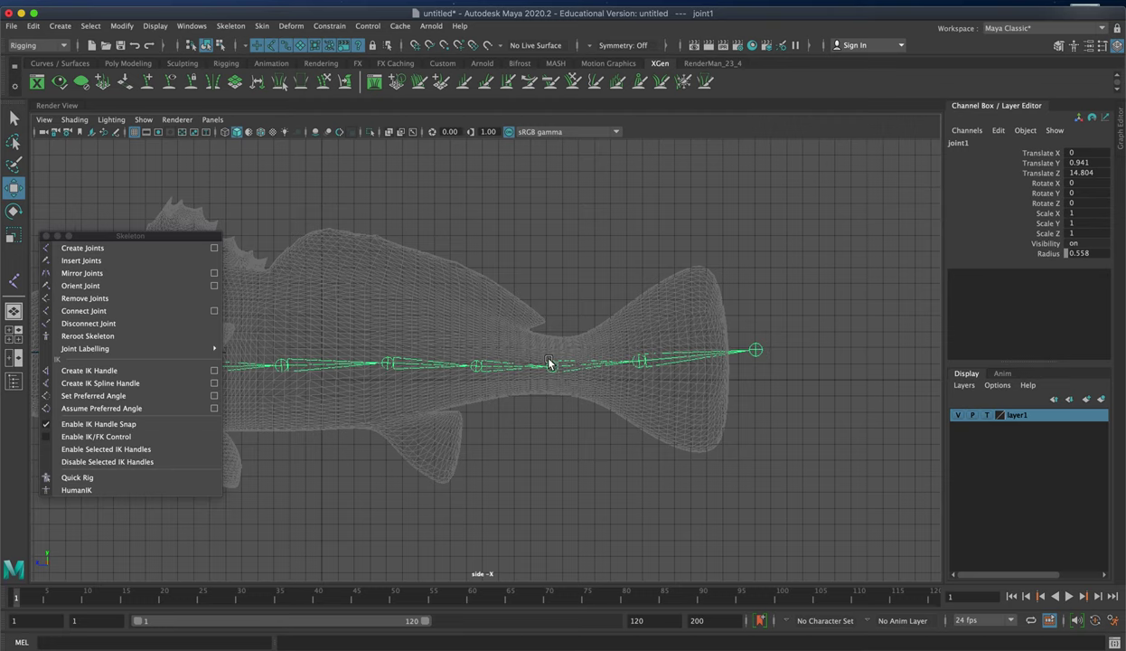
pyautogui.keyDown('alt'); pyautogui.moveTo(623, 423); pyautogui.dragTo(686, 433, button='middle'); pyautogui.keyUp('alt')
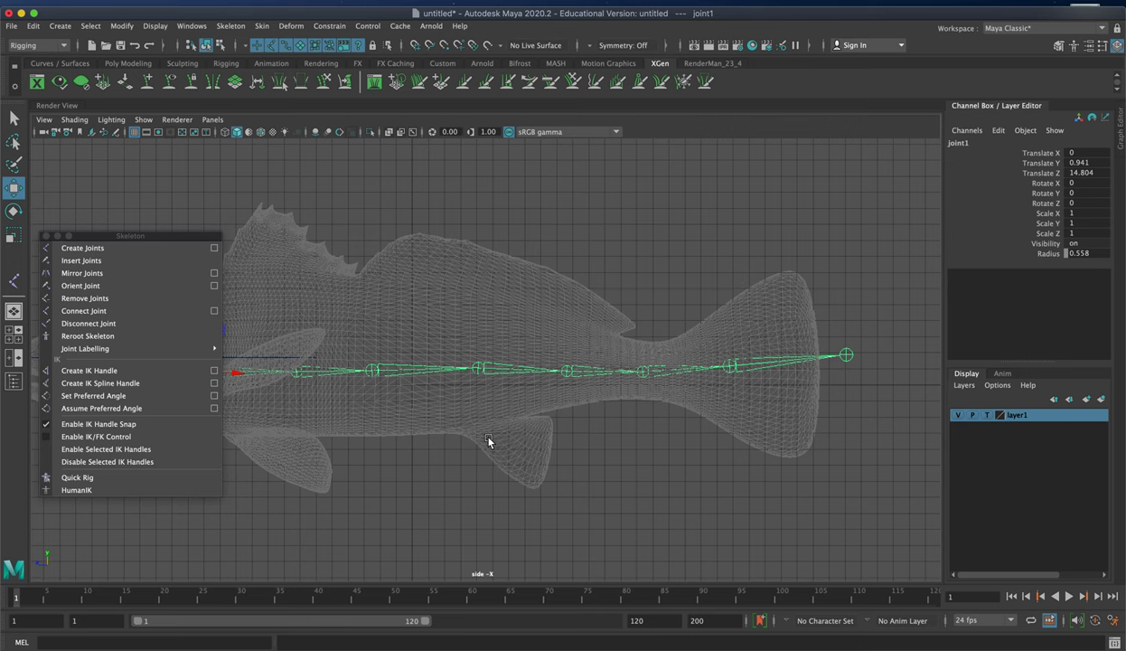
pyautogui.keyDown('alt'); pyautogui.moveTo(491, 441); pyautogui.dragTo(714, 448, button='middle'); pyautogui.keyUp('alt')
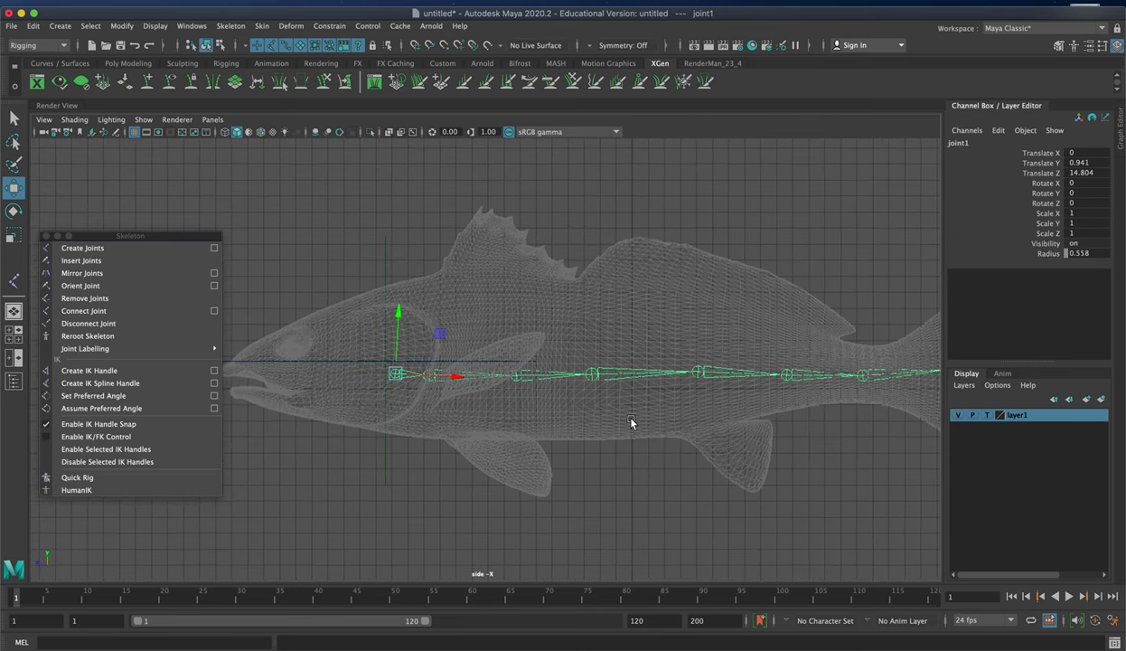
# Draw a three-joint pectoral fin chain from root to tip
pyautogui.click(119, 262)
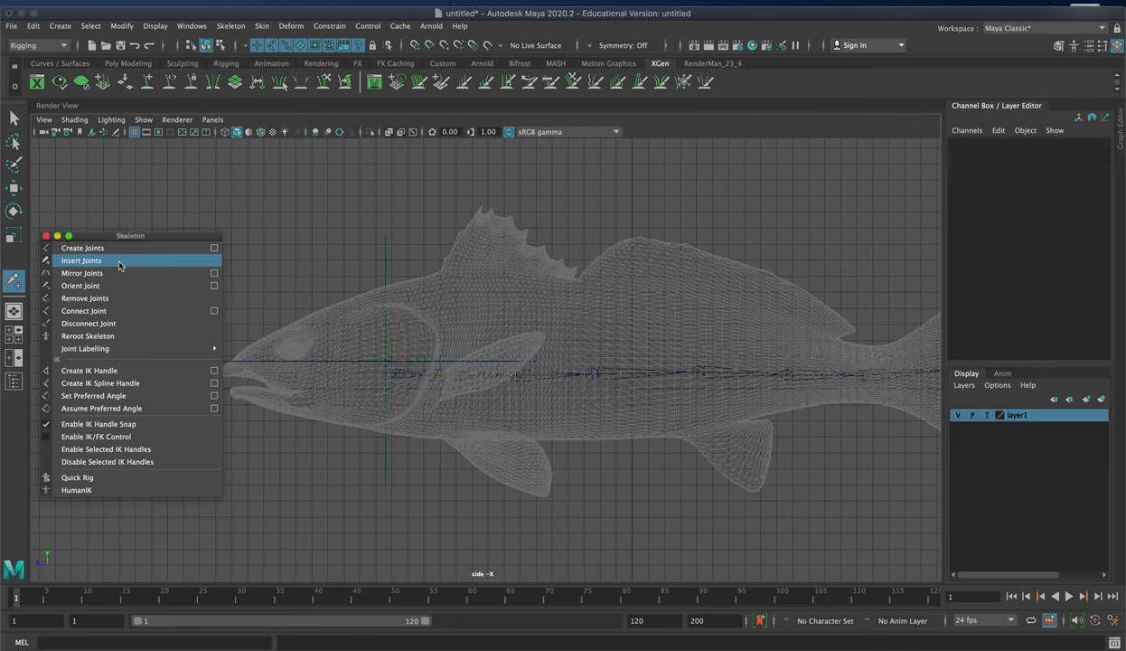
pyautogui.click(450, 387)
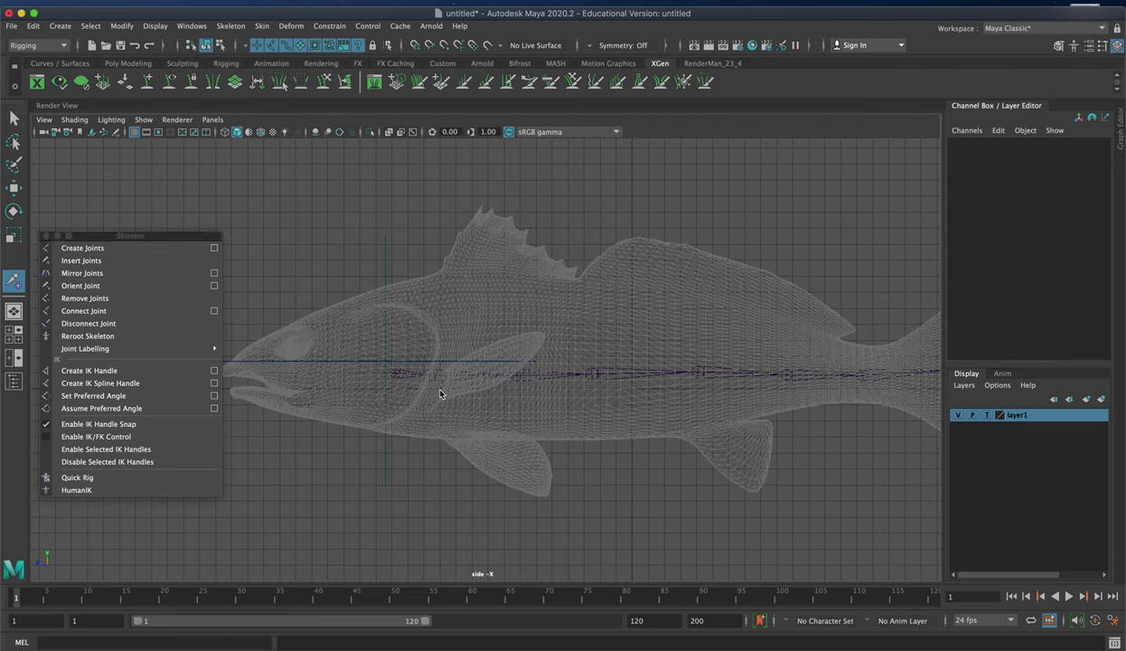
pyautogui.click(113, 247)
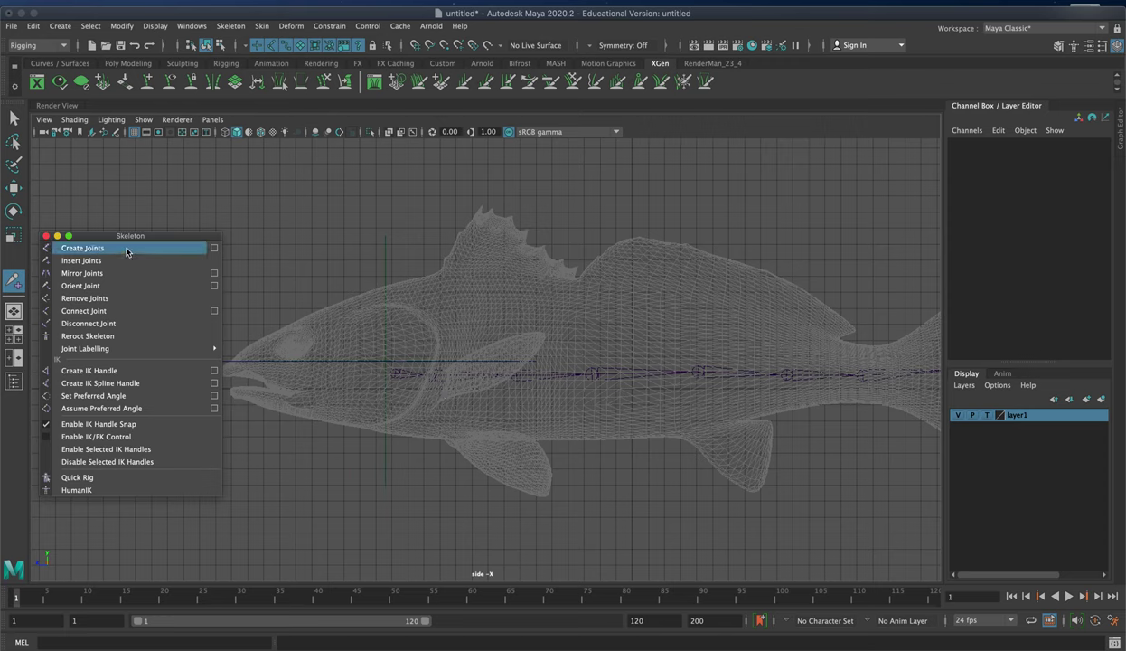
pyautogui.click(443, 390)
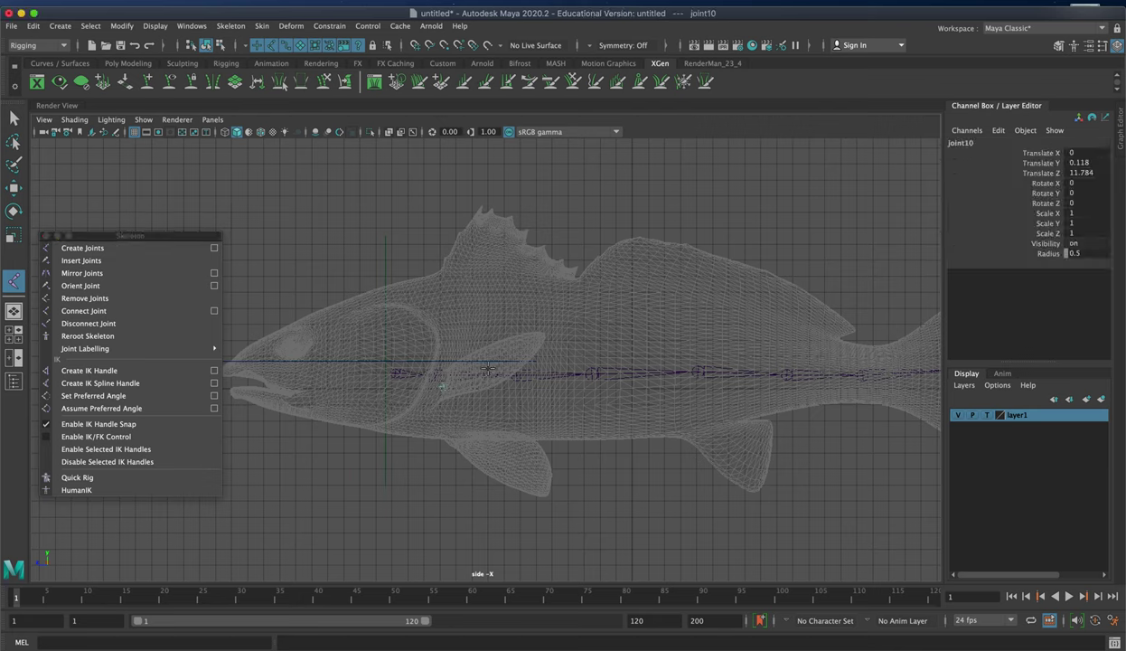
pyautogui.click(490, 368)
pyautogui.click(547, 335)
pyautogui.press('w')
# Draw a three-joint pelvic fin chain from root to tip
pyautogui.press('y')
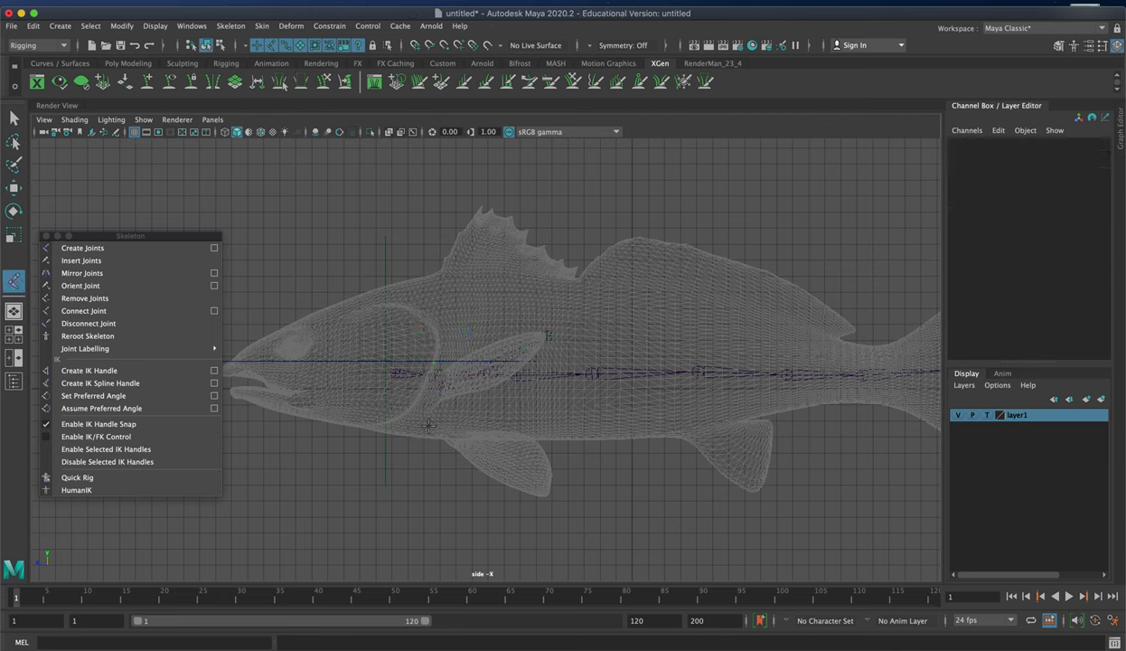
pyautogui.click(447, 432)
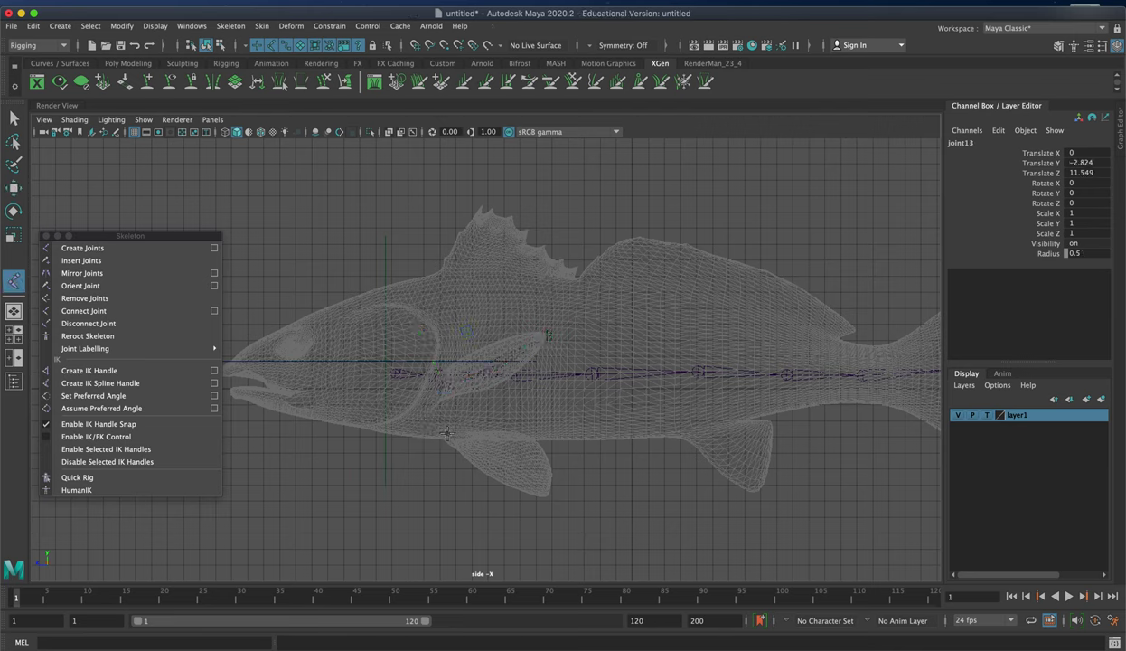
pyautogui.click(509, 466)
pyautogui.click(551, 493)
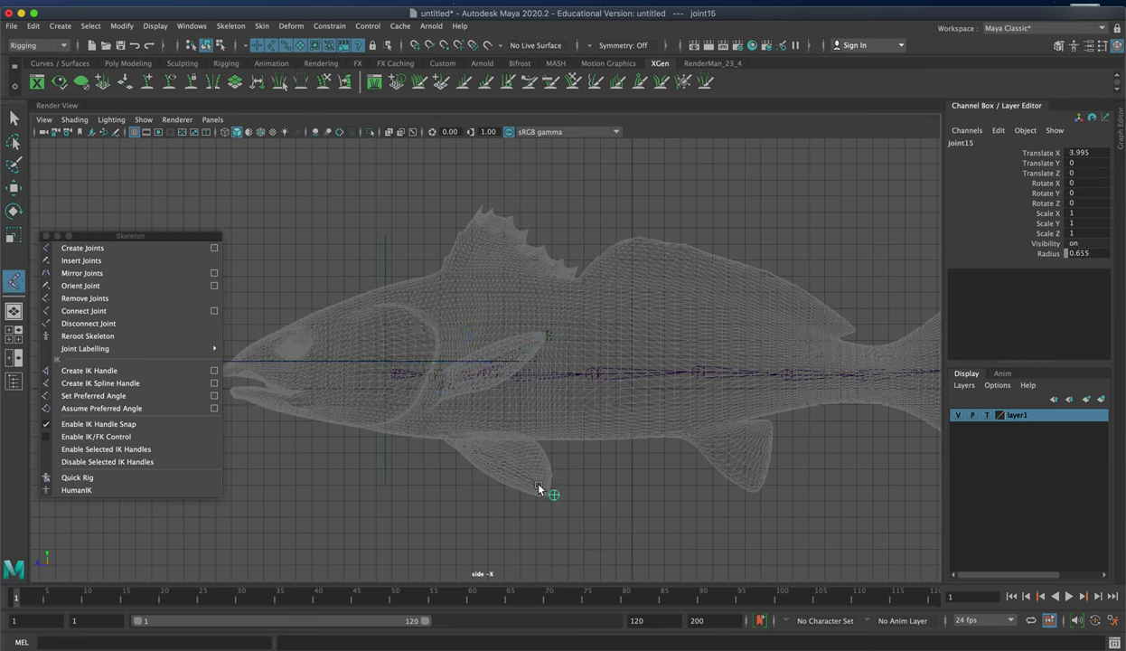
pyautogui.press('w')
# In the enlarged perspective view, move joint13 outward along X into the fin
pyautogui.press('space')
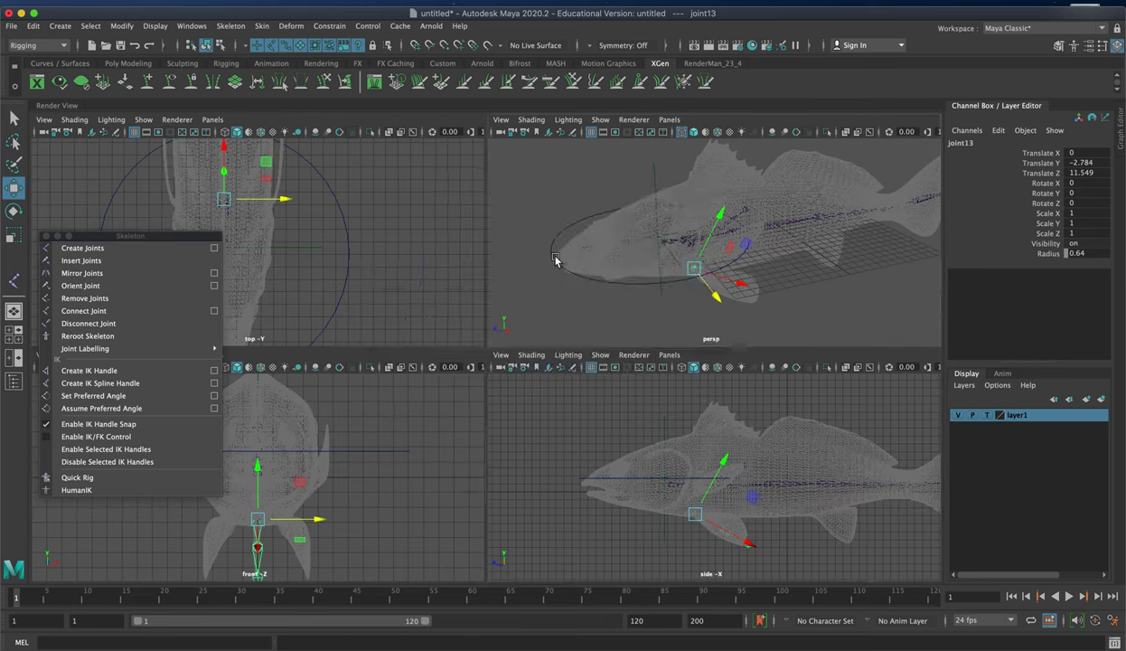
pyautogui.press('space')
pyautogui.keyDown('alt'); pyautogui.moveTo(469, 413); pyautogui.dragTo(493, 424); pyautogui.keyUp('alt')
# Add joint14 and joint15 to extend the short fin chain into the lower fin
pyautogui.press('y')
pyautogui.click(477, 390)
pyautogui.press('Return')
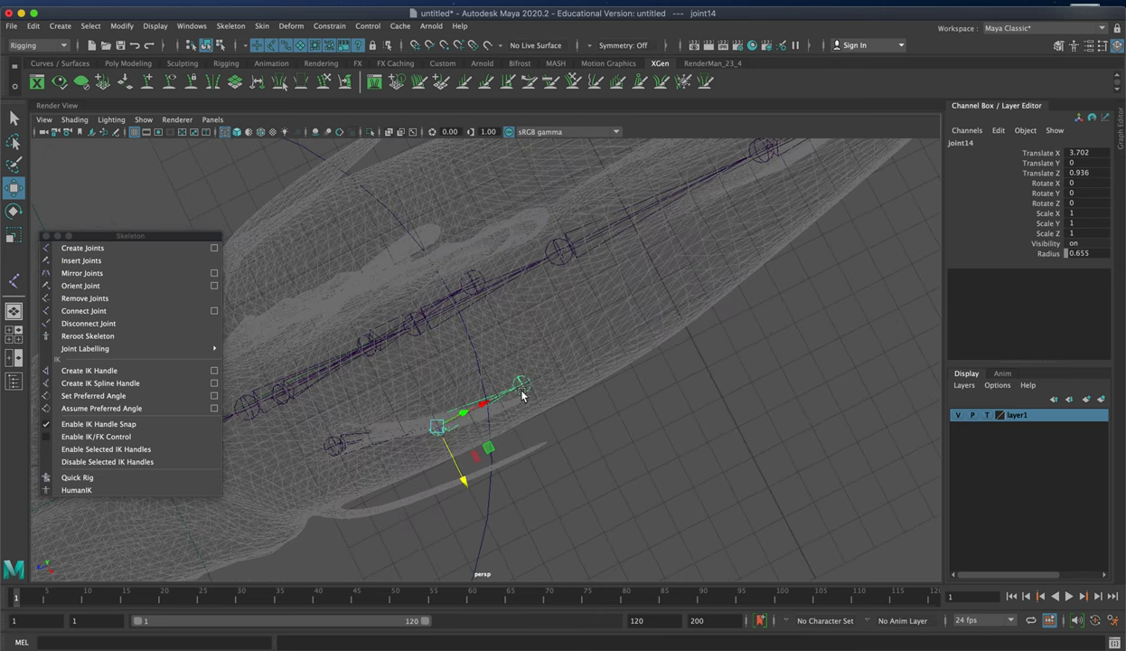
pyautogui.press('y')
pyautogui.click(524, 394)
pyautogui.press('Return')
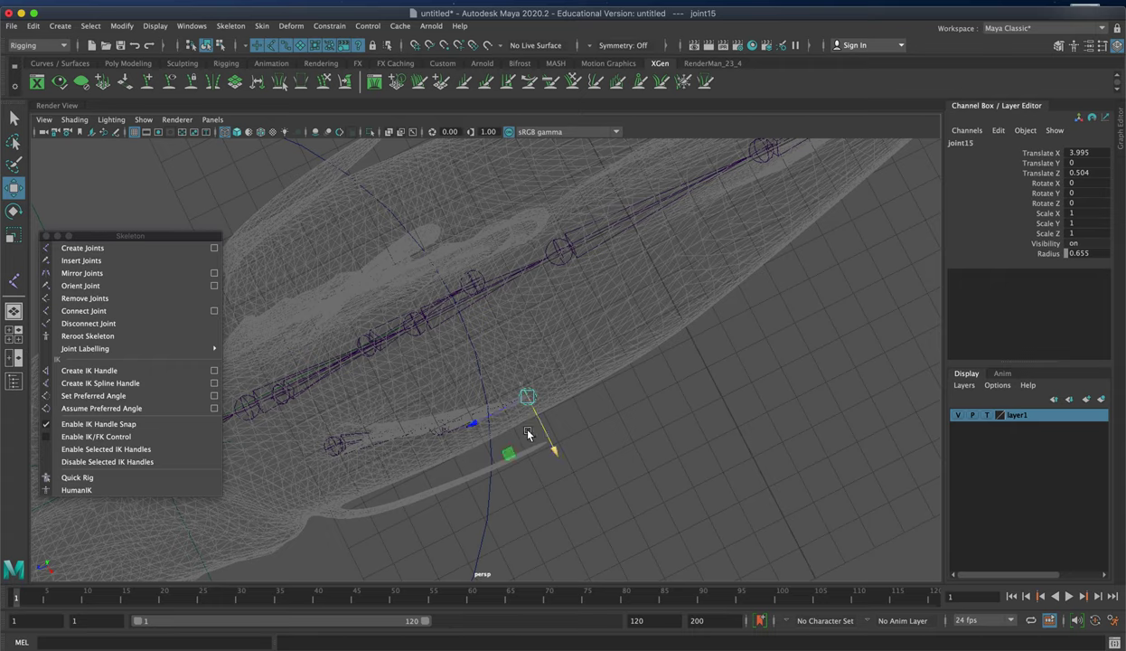
# Orbit beneath the fish, then maximize the side view and zoom in close
pyautogui.keyDown('alt'); pyautogui.moveTo(527, 434); pyautogui.dragTo(608, 338); pyautogui.keyUp('alt')
pyautogui.press('space')
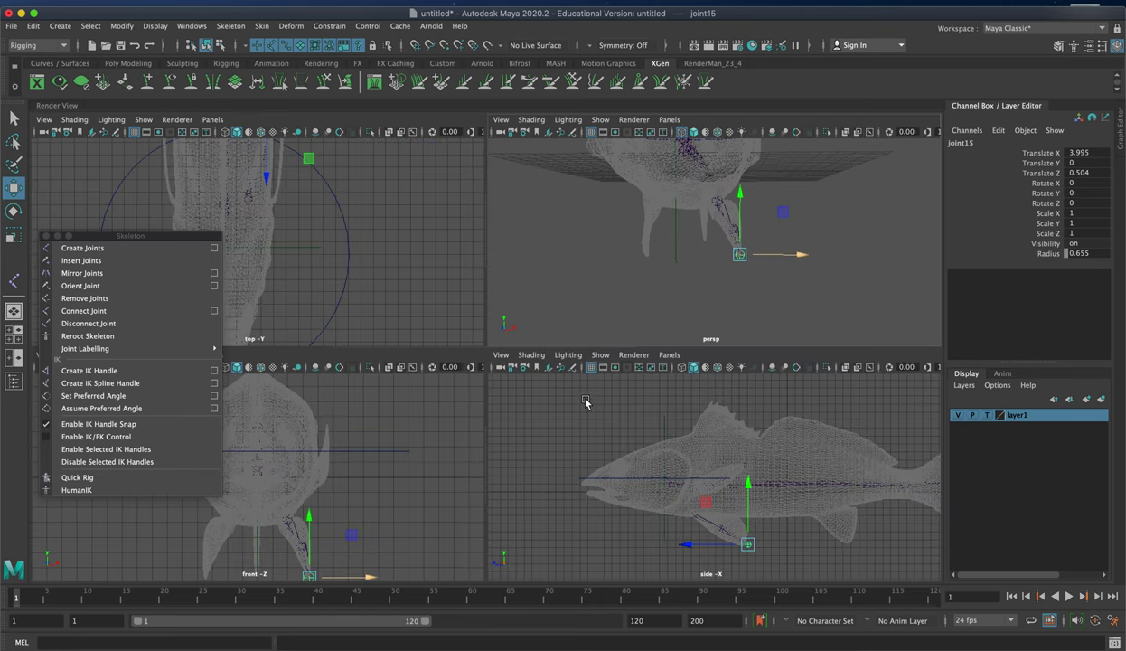
pyautogui.press('space')
pyautogui.scroll(3, 478, 384)
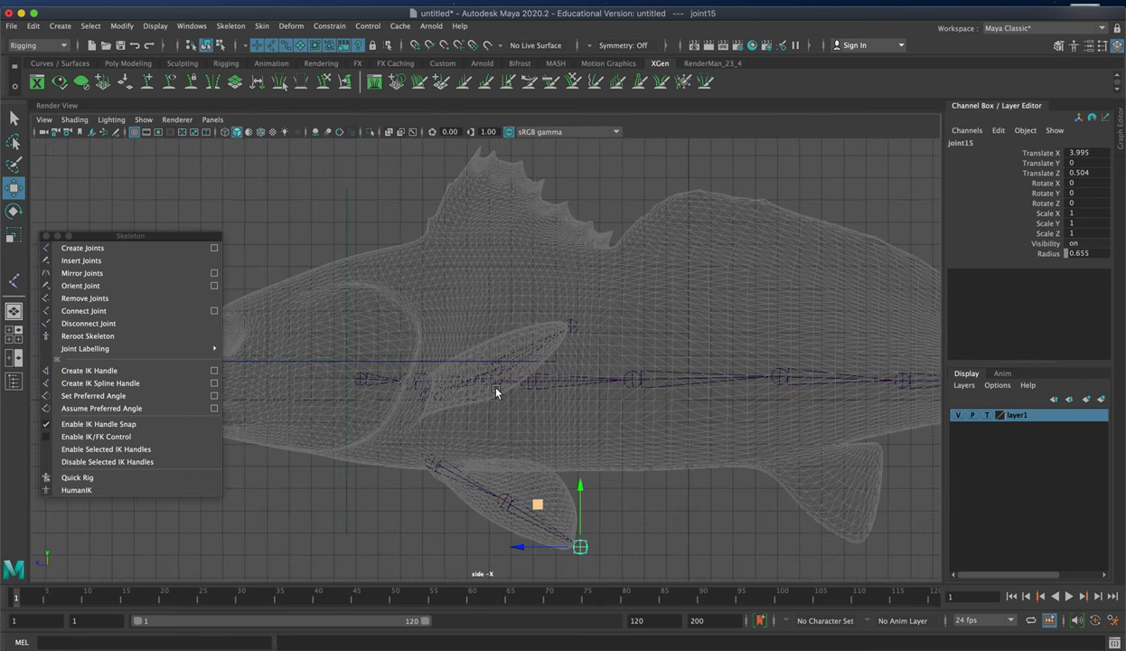
# Draw a three-joint chain along the lower fin and settle its root on the fin base
pyautogui.click(82, 248)
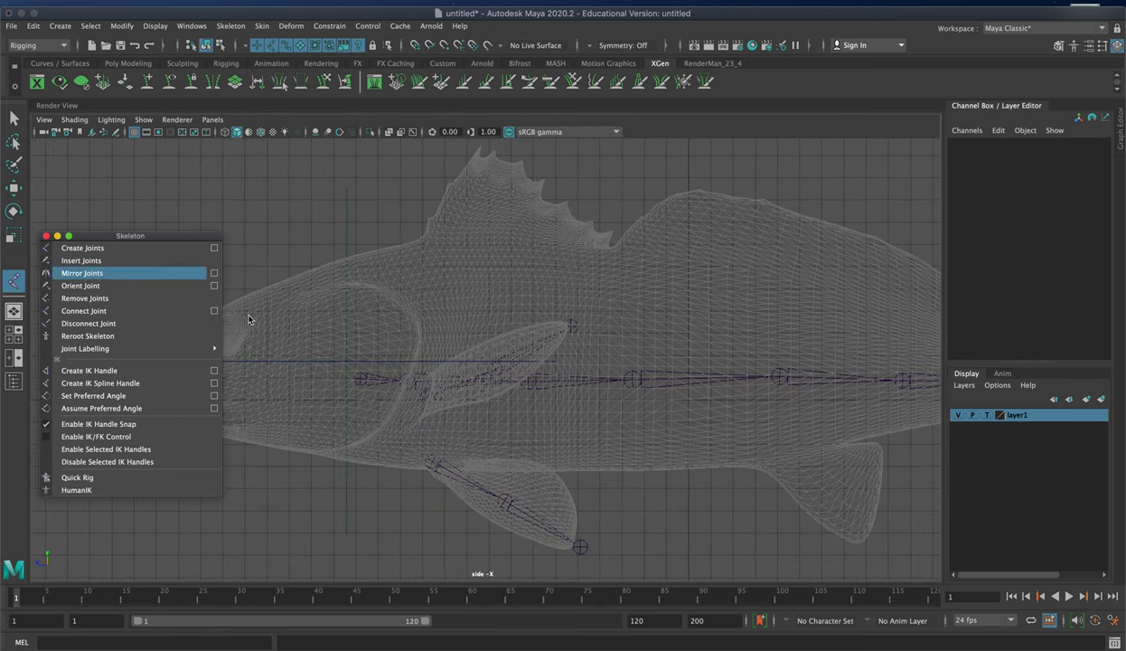
pyautogui.click(441, 448)
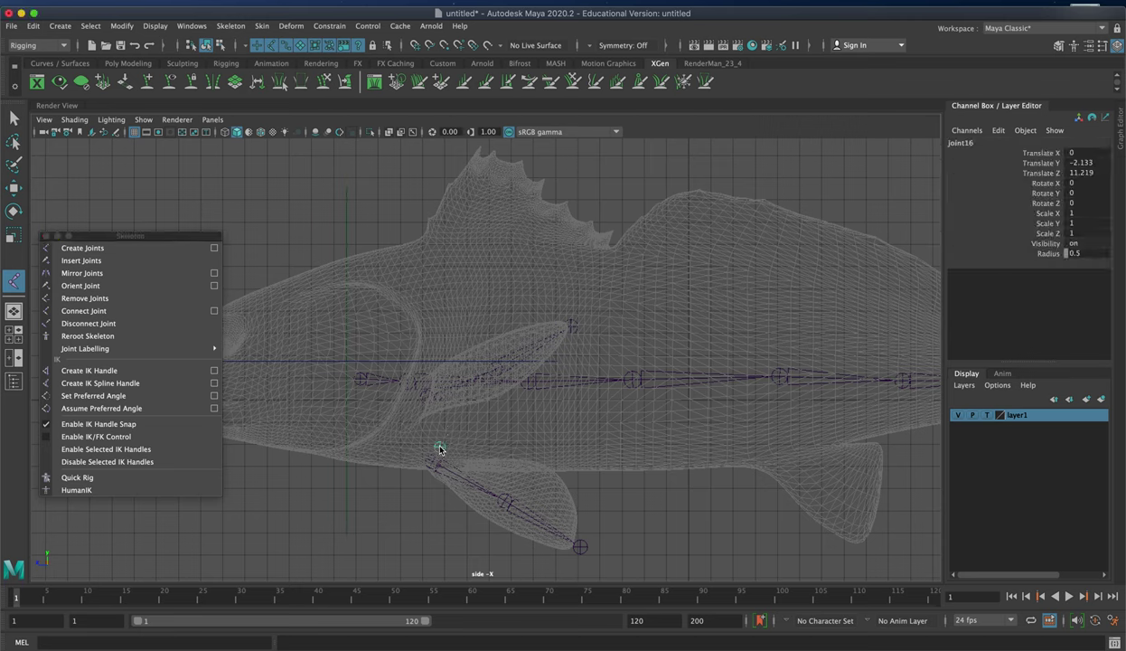
pyautogui.click(516, 486)
pyautogui.click(595, 535)
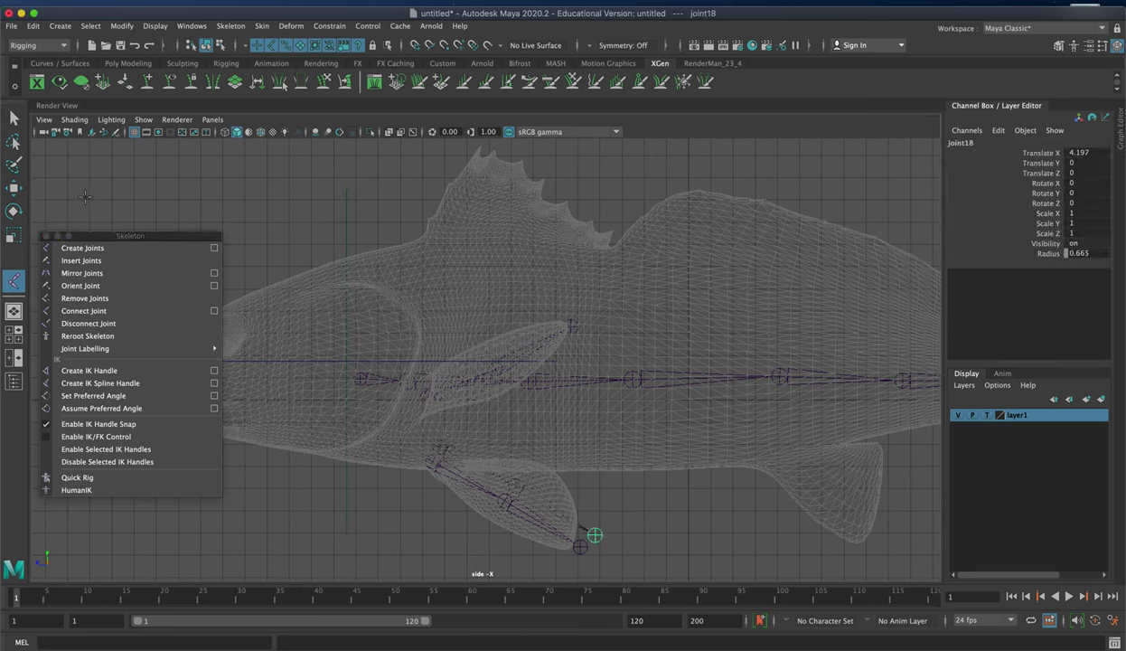
pyautogui.press('Return')
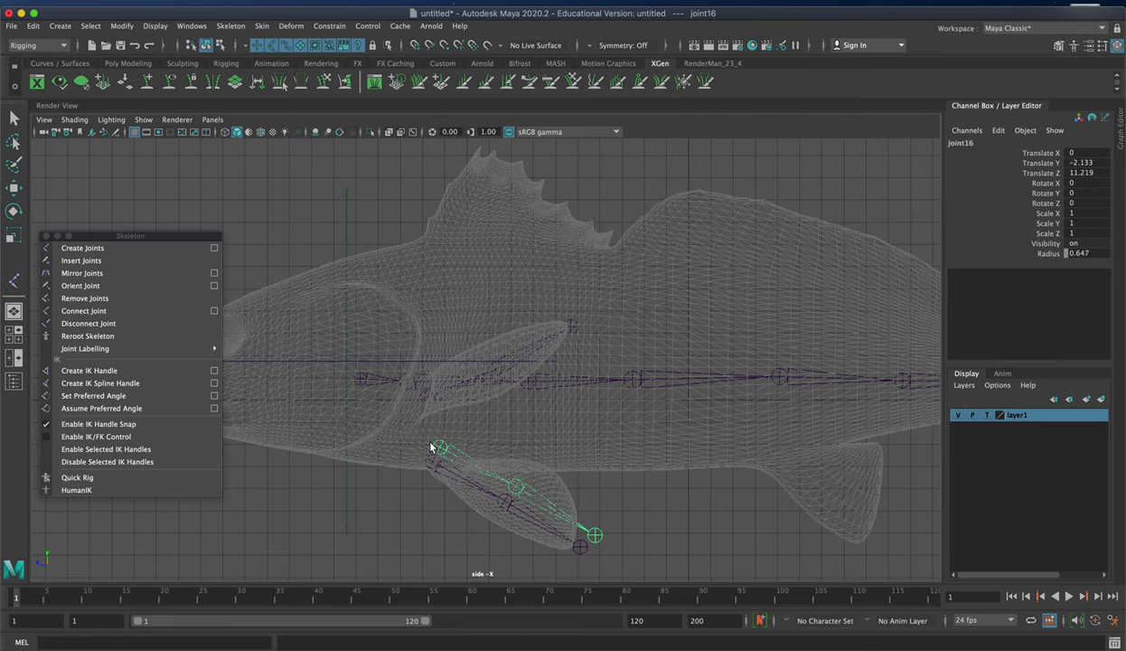
pyautogui.press('w')
pyautogui.moveTo(436, 446); pyautogui.dragTo(428, 462)
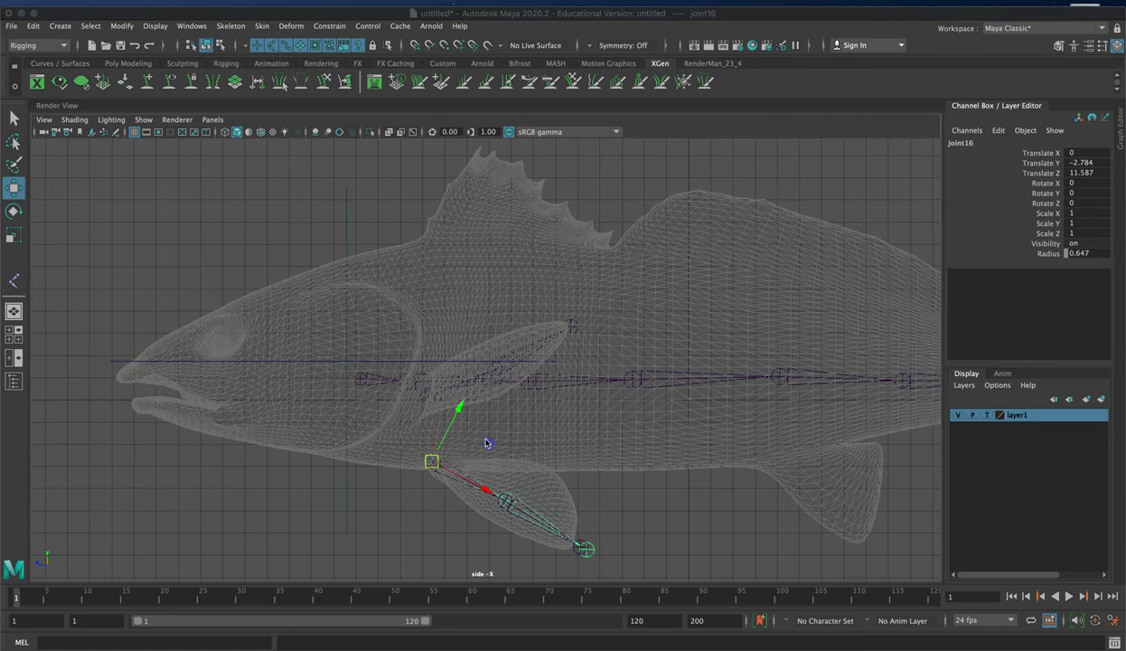
pyautogui.click(128, 12)
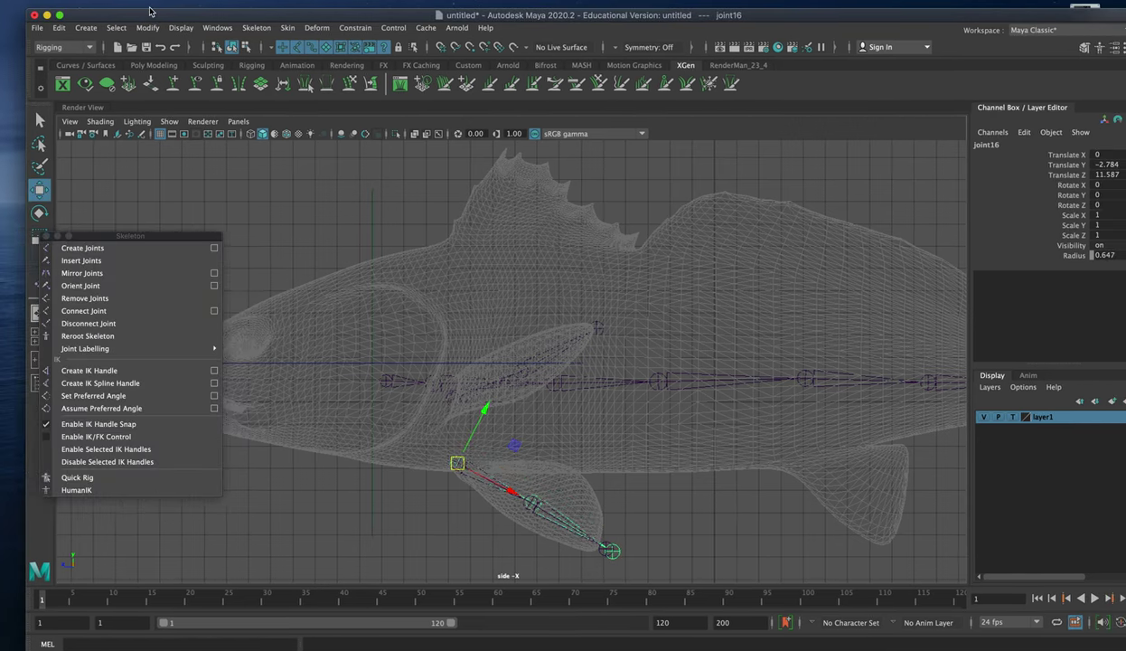
pyautogui.moveTo(402, 463)
pyautogui.mouseDown()
pyautogui.moveTo(397, 470)
pyautogui.moveTo(403, 462)
pyautogui.mouseUp()
# Move the fin chain's root, middle and tip joints left into the left fin
pyautogui.press('space')
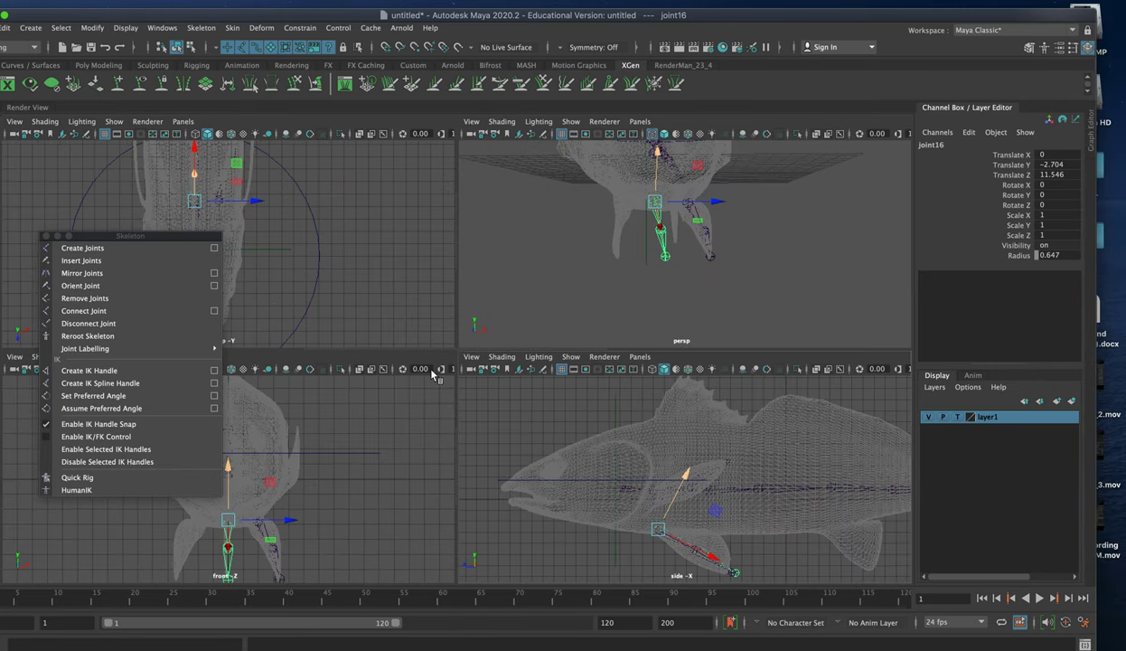
pyautogui.press('space')
pyautogui.moveTo(461, 276); pyautogui.dragTo(393, 279)
pyautogui.click(367, 334)
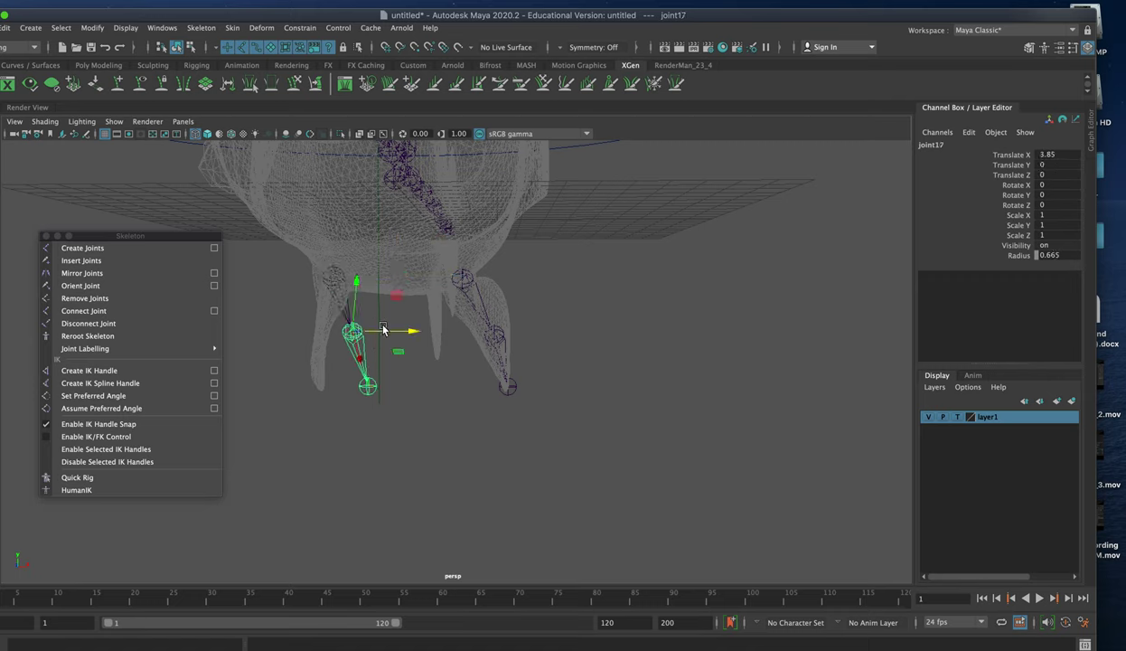
pyautogui.moveTo(377, 332); pyautogui.dragTo(347, 334)
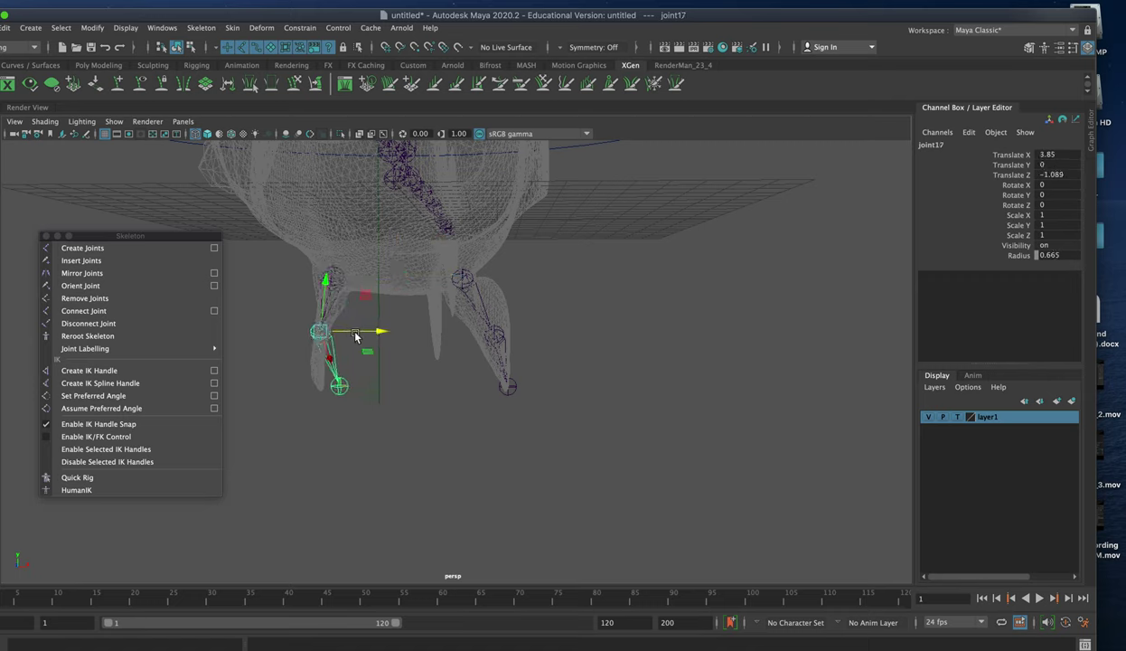
pyautogui.click(339, 386)
pyautogui.moveTo(392, 387); pyautogui.dragTo(380, 386)
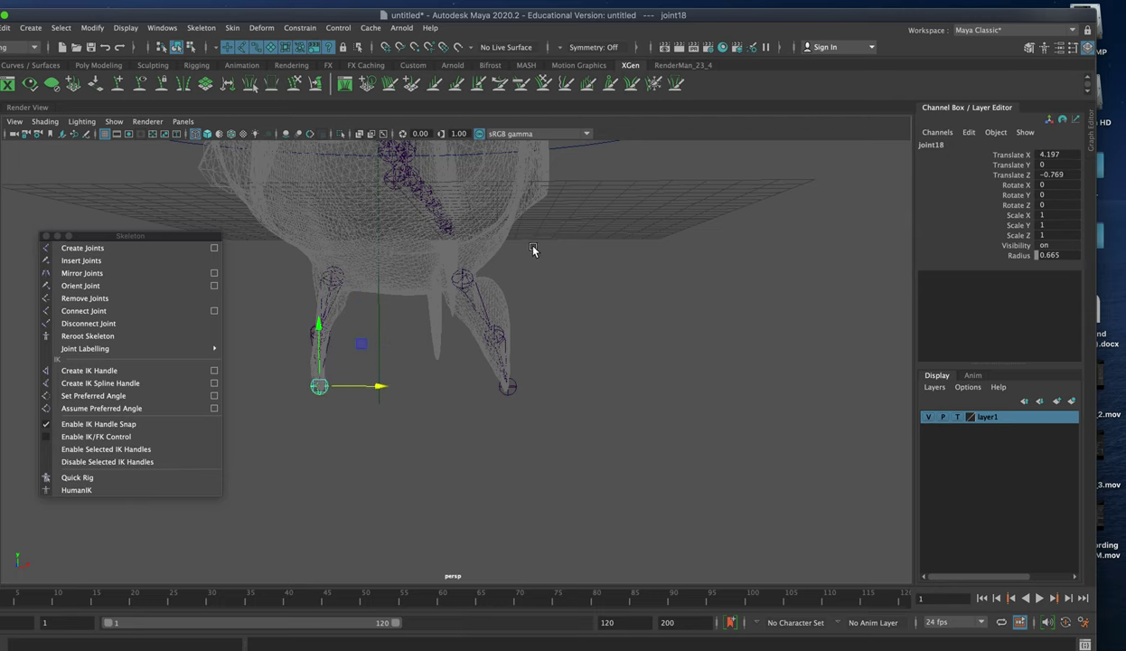
# Shift the other fin chain's root and middle joint right into its fin, joint10 at X 4.154
pyautogui.moveTo(555, 295)
pyautogui.keyDown('alt'); pyautogui.mouseDown()
pyautogui.moveTo(541, 300)
pyautogui.moveTo(548, 311)
pyautogui.mouseUp(); pyautogui.keyUp('alt')
pyautogui.click(388, 260)
pyautogui.moveTo(393, 260); pyautogui.dragTo(526, 294, button='middle')
pyautogui.keyDown('alt'); pyautogui.moveTo(595, 314); pyautogui.dragTo(599, 365); pyautogui.keyUp('alt')
pyautogui.moveTo(611, 450); pyautogui.dragTo(631, 459)
pyautogui.click(576, 334)
pyautogui.moveTo(599, 336); pyautogui.dragTo(617, 339)
# In the side view, draw a three-joint chain along the side fin behind the gill
pyautogui.click(622, 200)
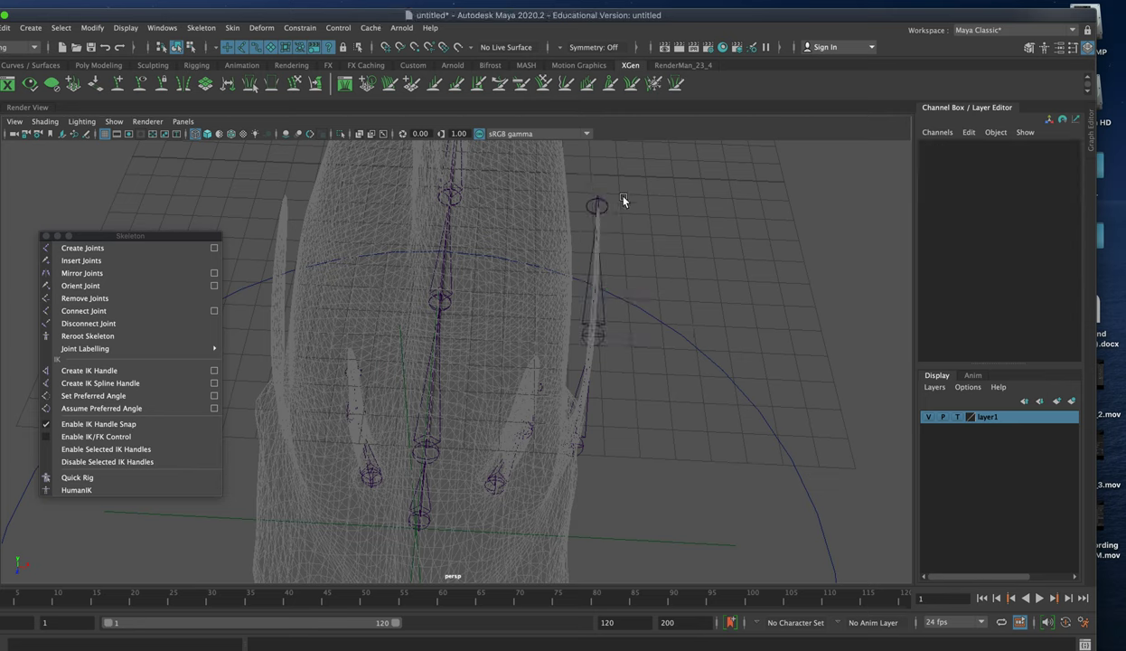
pyautogui.click(605, 203)
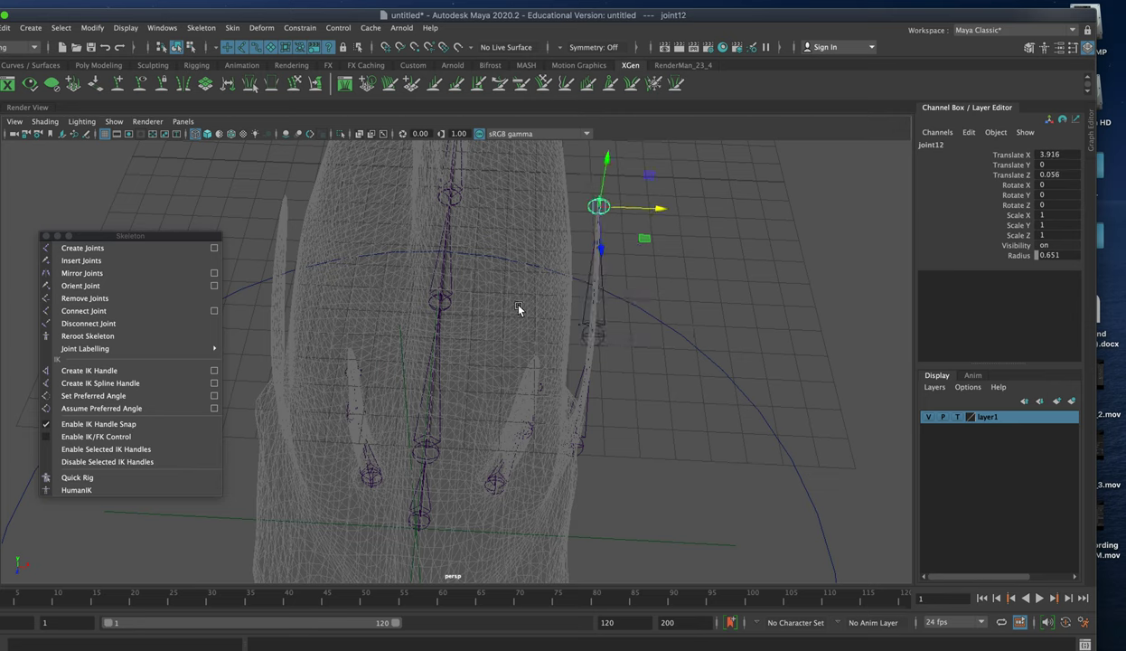
pyautogui.press('space')
pyautogui.press('space')
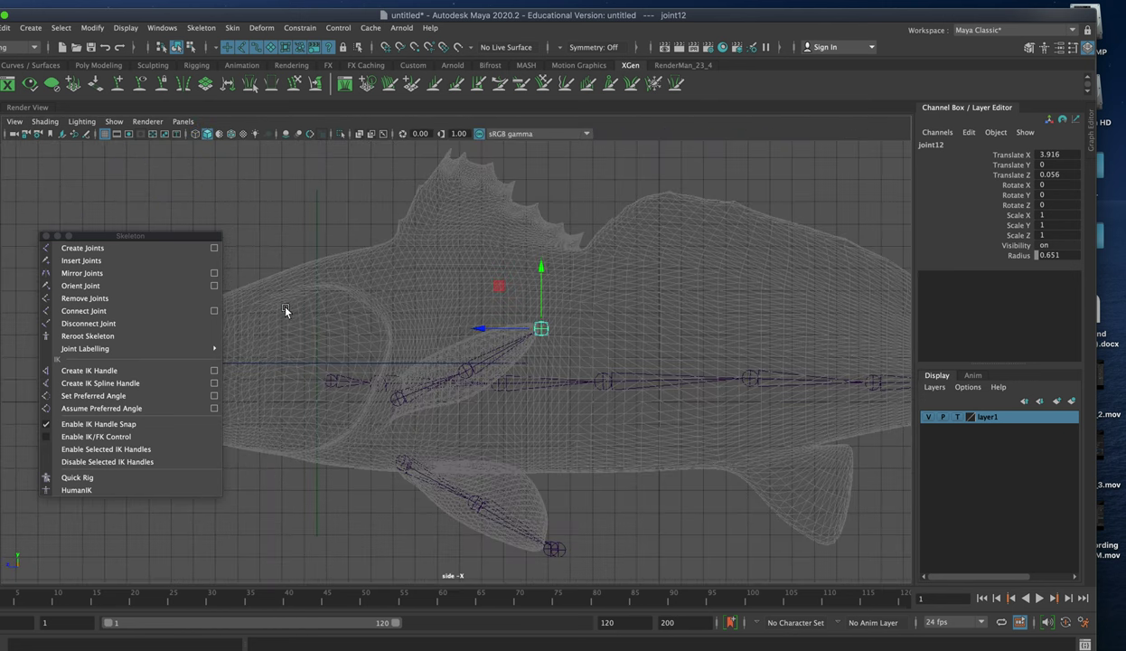
pyautogui.click(158, 248)
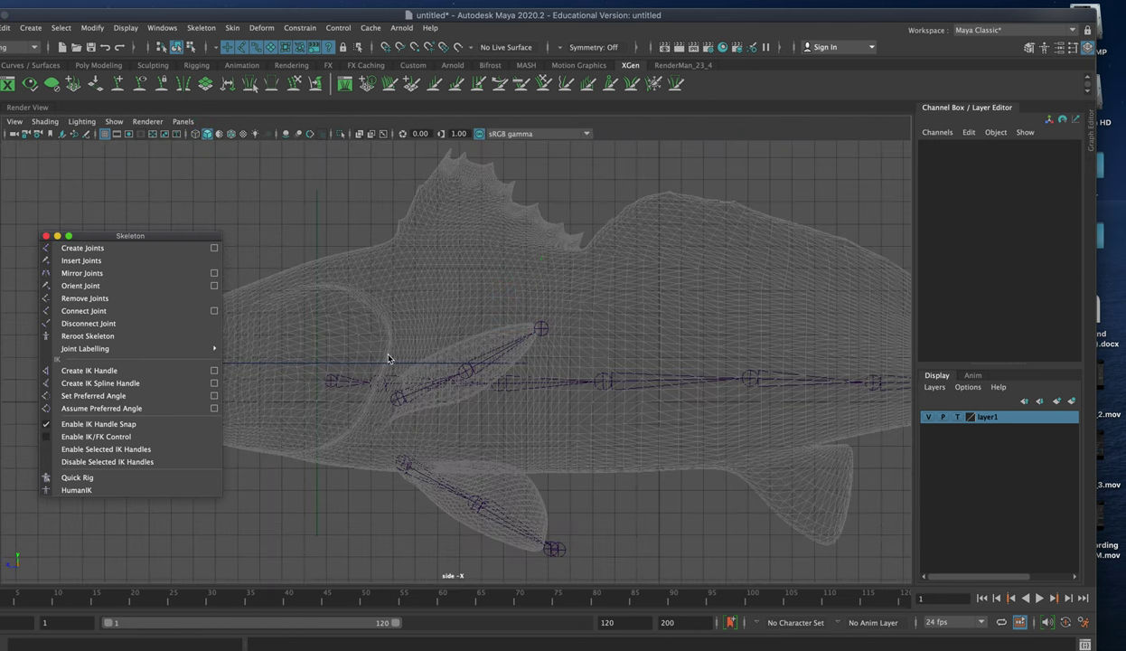
pyautogui.click(396, 410)
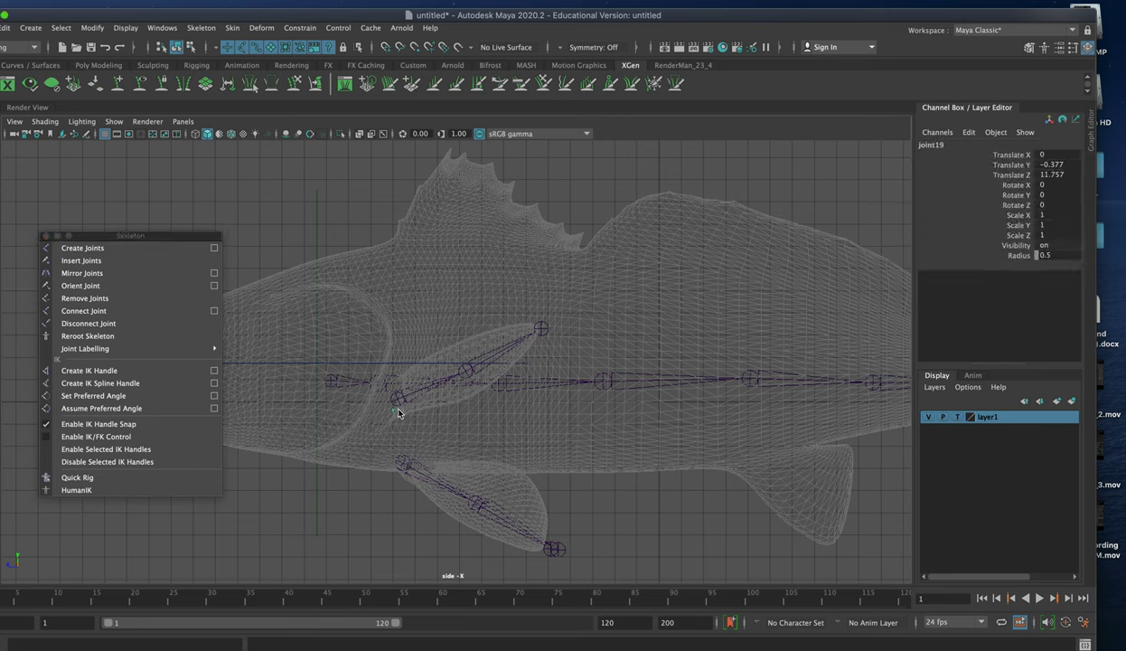
pyautogui.click(473, 383)
pyautogui.click(550, 337)
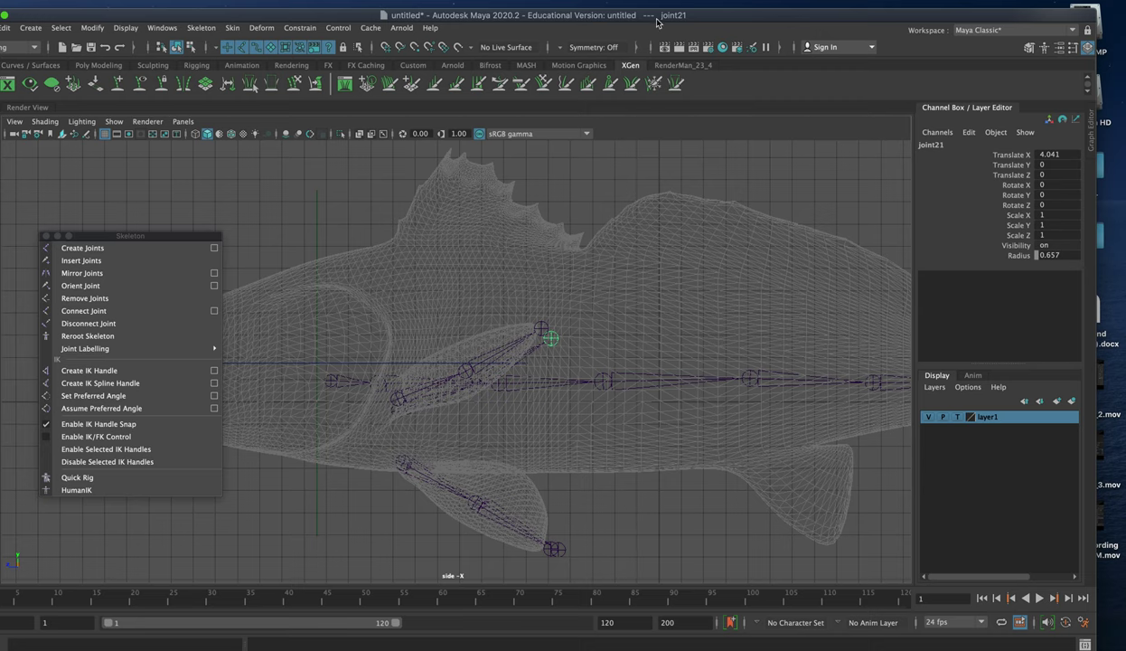
pyautogui.moveTo(657, 22); pyautogui.dragTo(686, 19)
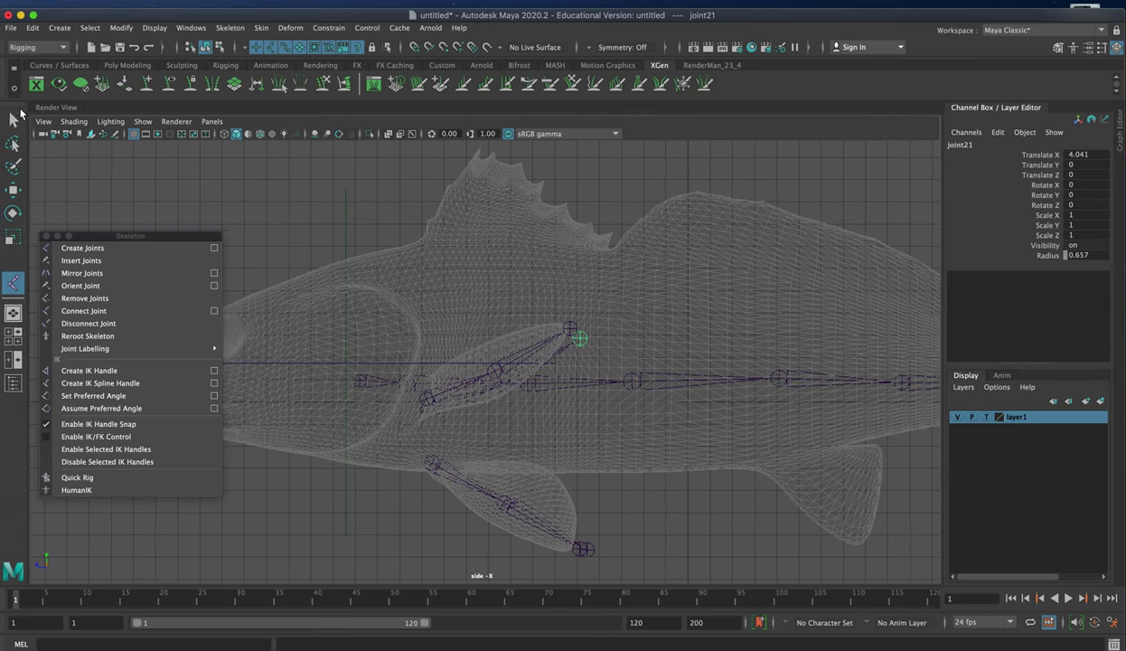
pyautogui.click(14, 117)
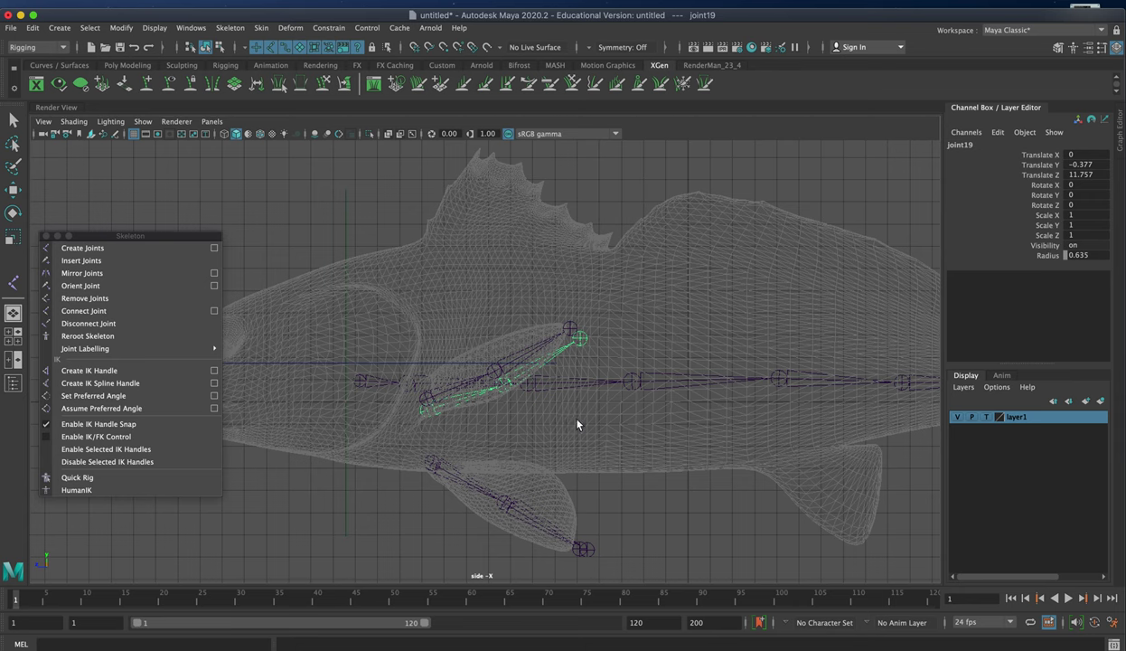
# Move the side-fin chain and its middle joint out into the fin on the left
pyautogui.press('space')
pyautogui.press('space')
pyautogui.press('w')
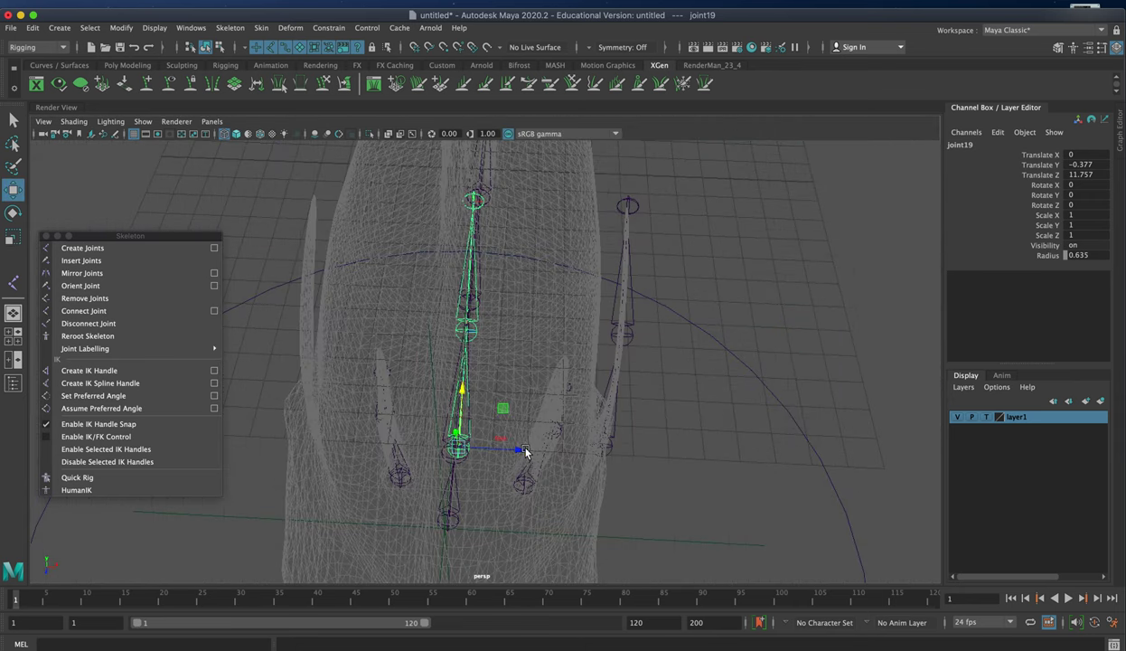
pyautogui.moveTo(511, 443); pyautogui.dragTo(370, 438)
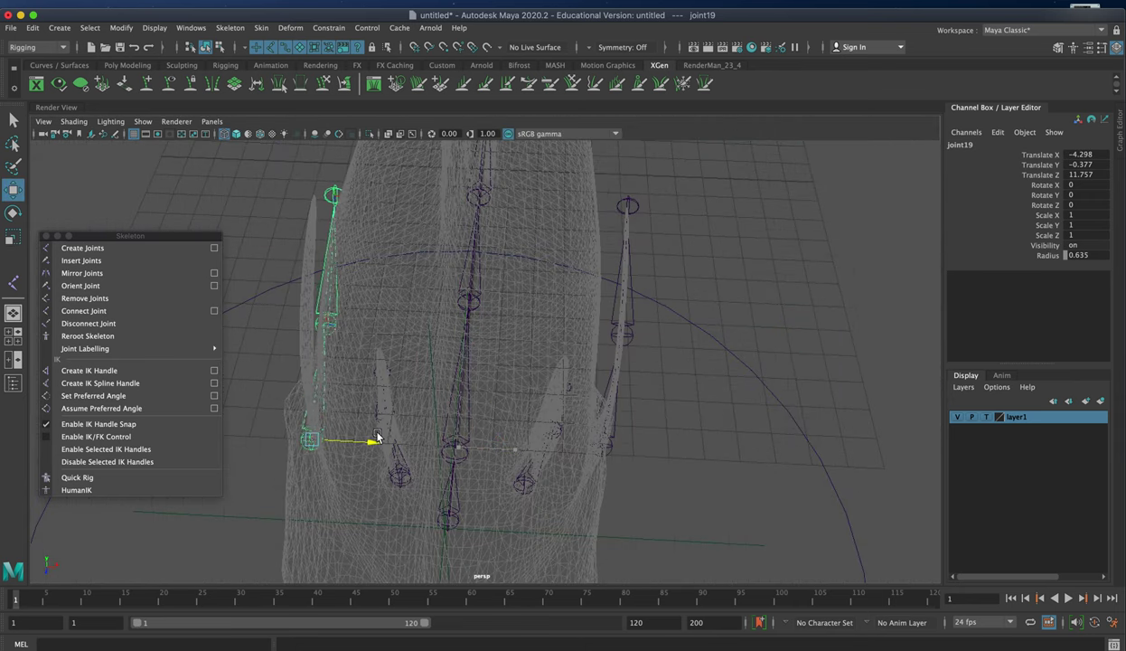
pyautogui.click(330, 324)
pyautogui.moveTo(366, 332); pyautogui.dragTo(343, 328)
pyautogui.click(317, 193)
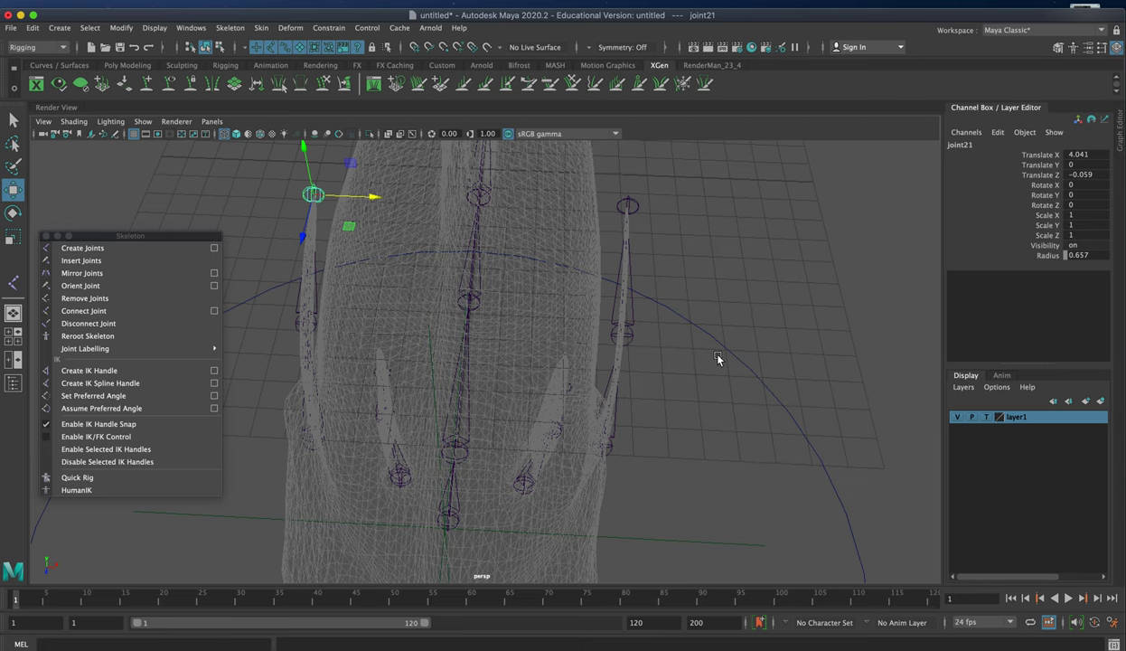
# Inspect the side-fin chain from several angles, reselecting its middle and root joints
pyautogui.press('space')
pyautogui.press('space')
pyautogui.keyDown('alt'); pyautogui.moveTo(465, 375); pyautogui.dragTo(399, 255); pyautogui.keyUp('alt')
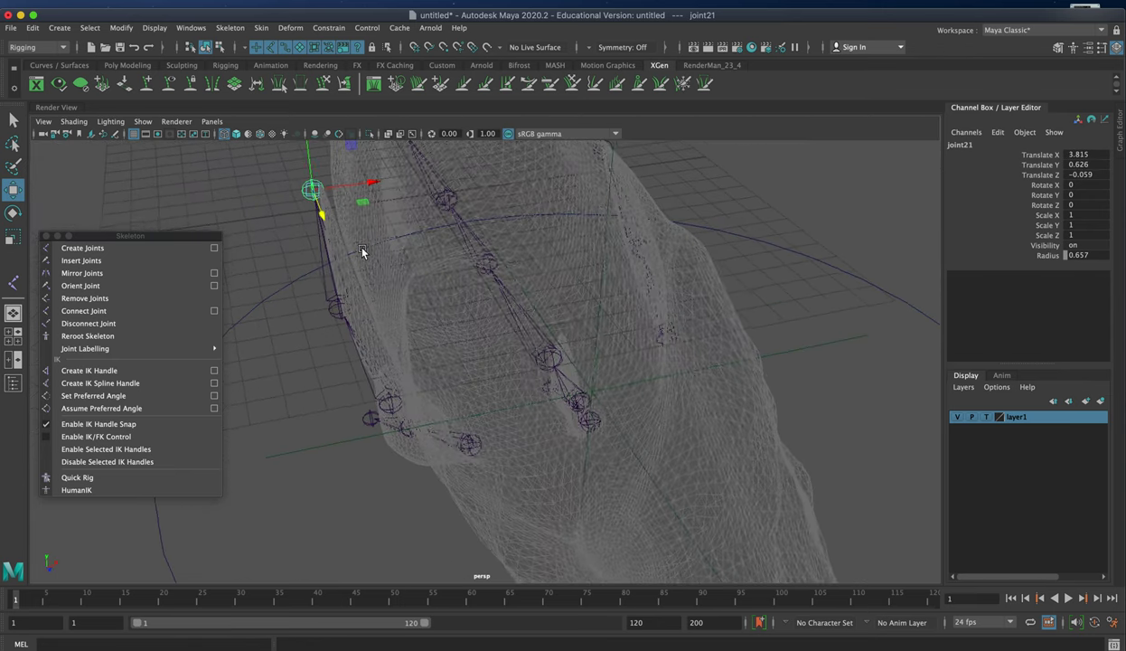
pyautogui.keyDown('alt'); pyautogui.moveTo(362, 251); pyautogui.dragTo(345, 260); pyautogui.keyUp('alt')
pyautogui.click(321, 318)
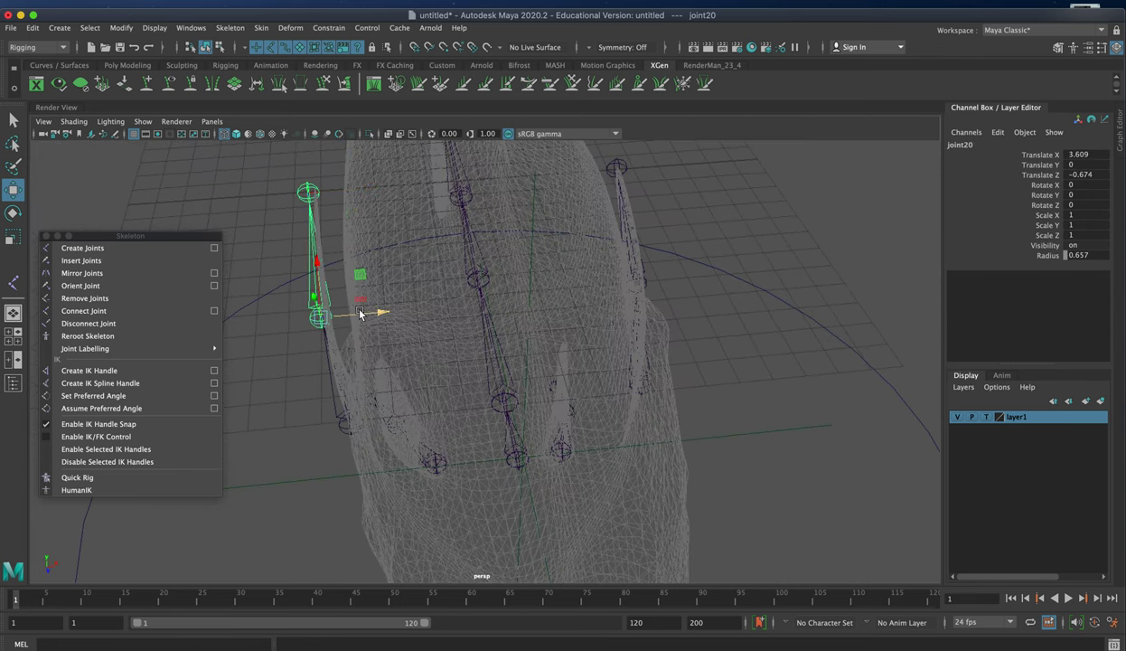
pyautogui.moveTo(371, 417)
pyautogui.keyDown('alt'); pyautogui.mouseDown()
pyautogui.moveTo(390, 410)
pyautogui.moveTo(349, 415)
pyautogui.moveTo(381, 422)
pyautogui.mouseUp(); pyautogui.keyUp('alt')
pyautogui.click(351, 421)
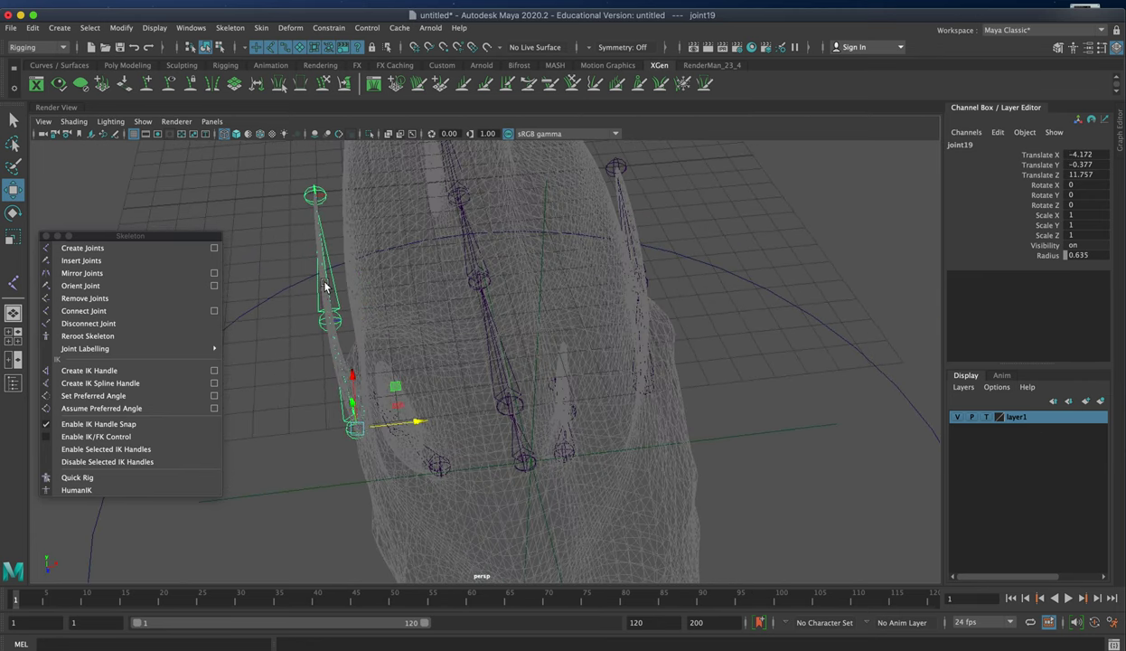
pyautogui.keyDown('alt'); pyautogui.moveTo(320, 200); pyautogui.dragTo(588, 428); pyautogui.keyUp('alt')
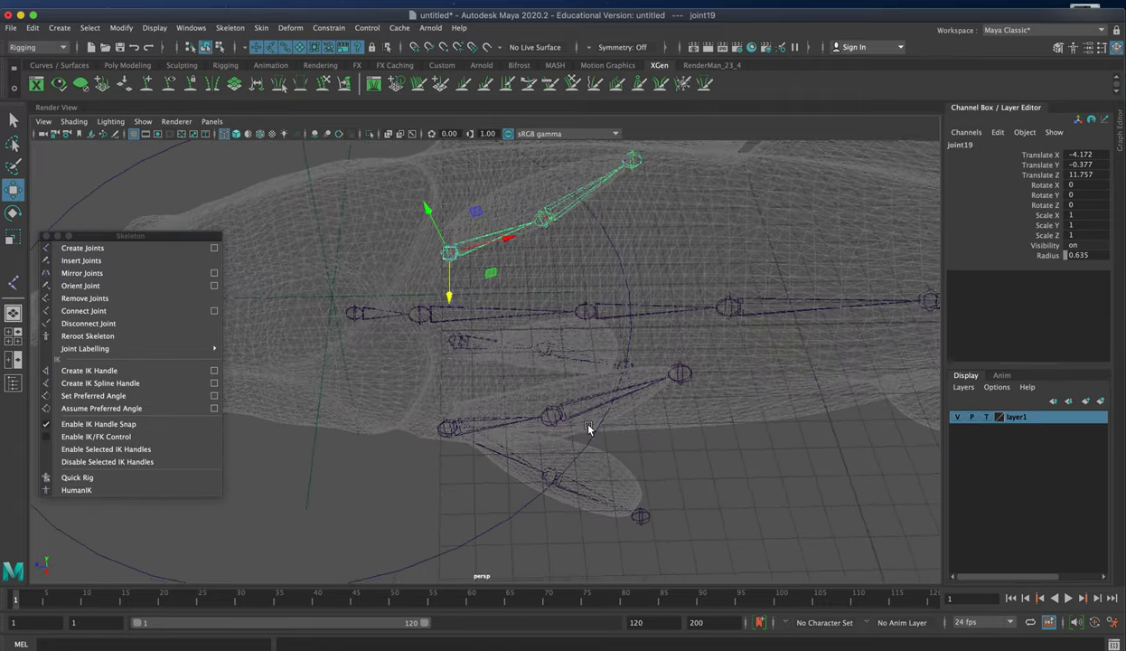
# Parent the loose fin chains under the root joint, joint1
pyautogui.click(448, 430)
pyautogui.keyDown('alt'); pyautogui.moveTo(430, 441); pyautogui.dragTo(463, 437); pyautogui.keyUp('alt')
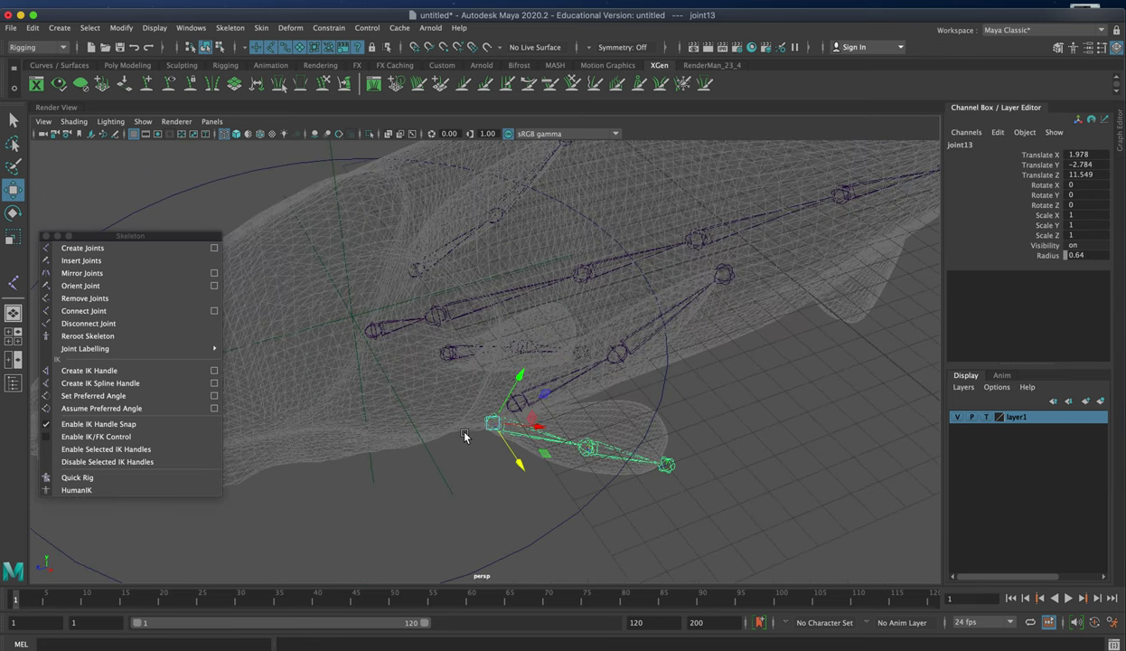
pyautogui.keyDown('shift'); pyautogui.click(452, 349); pyautogui.keyUp('shift')
pyautogui.keyDown('shift'); pyautogui.click(416, 269); pyautogui.keyUp('shift')
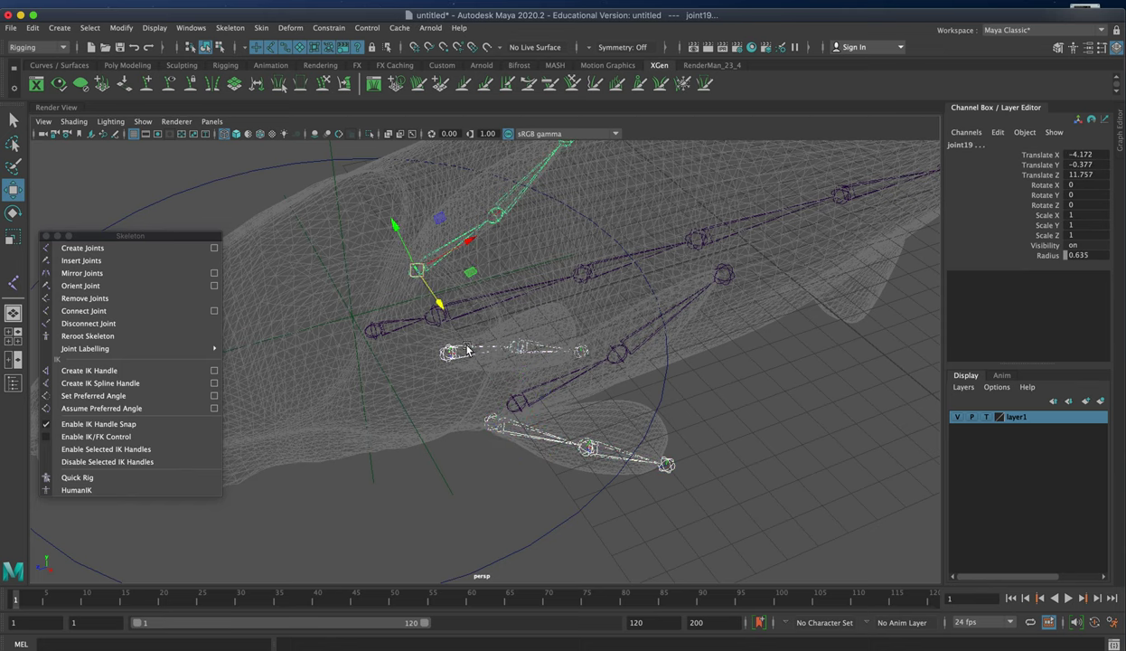
pyautogui.click(515, 402)
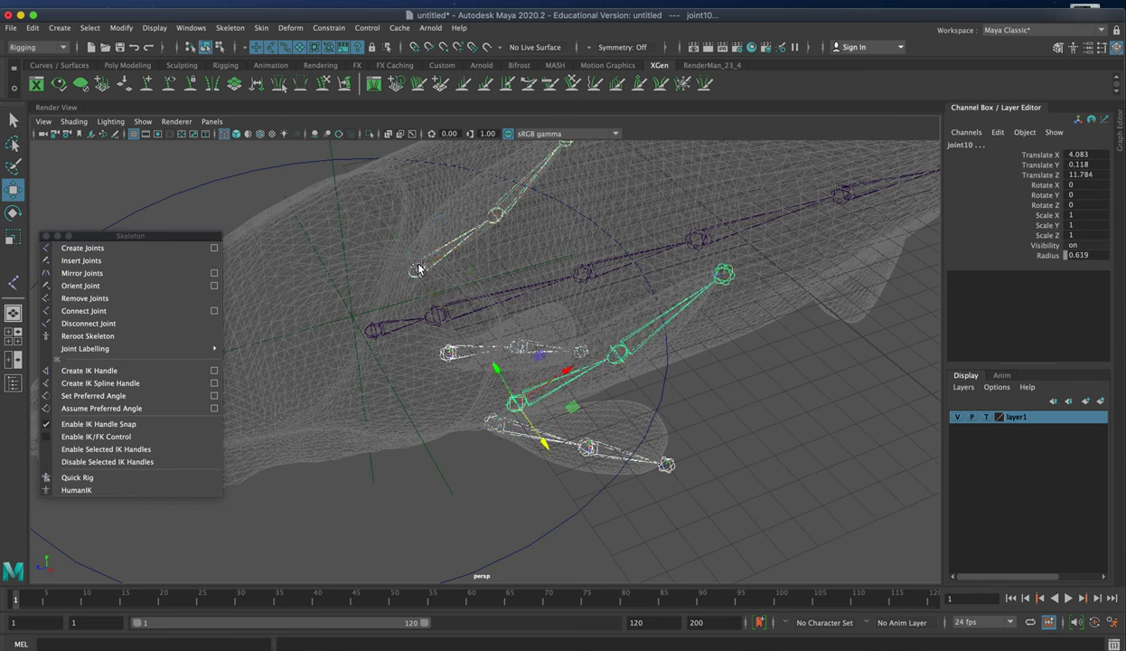
pyautogui.click(375, 327)
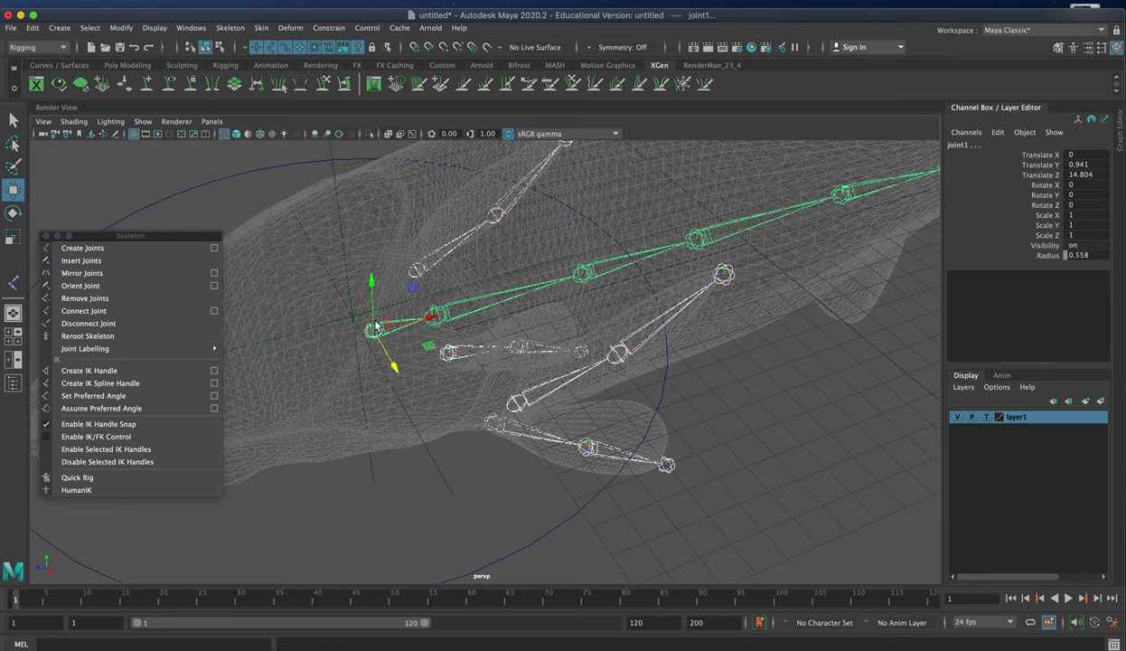
pyautogui.press('p')
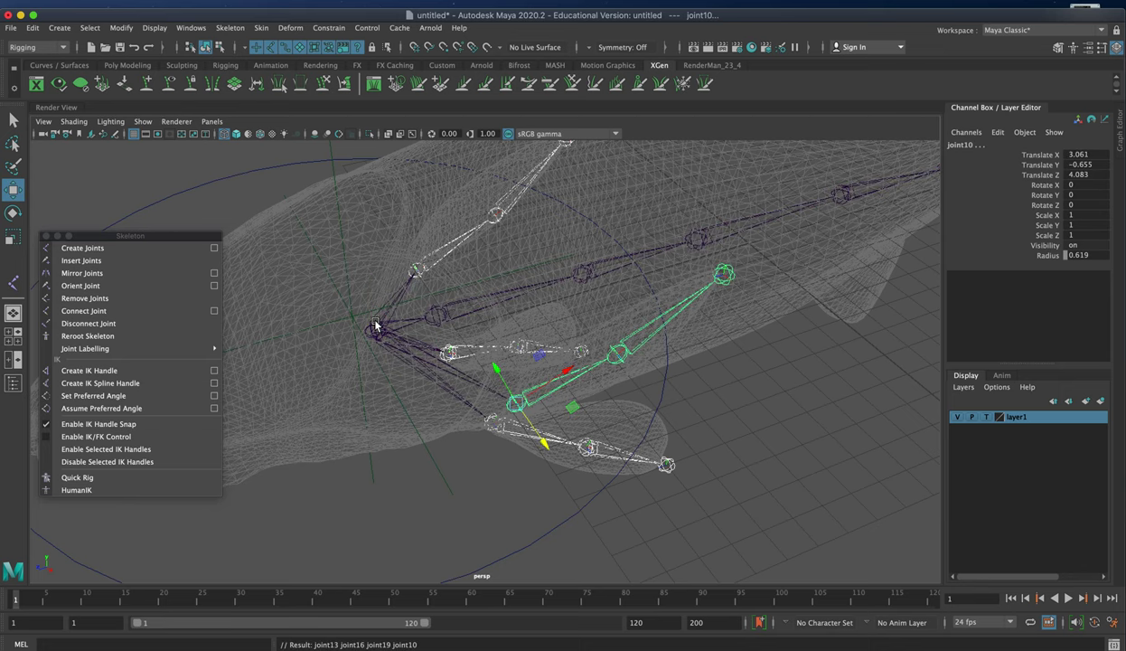
# Parent joint1 under locator1 and frame the whole fish
pyautogui.keyDown('alt'); pyautogui.moveTo(375, 327); pyautogui.dragTo(412, 318); pyautogui.keyUp('alt')
pyautogui.click(414, 318)
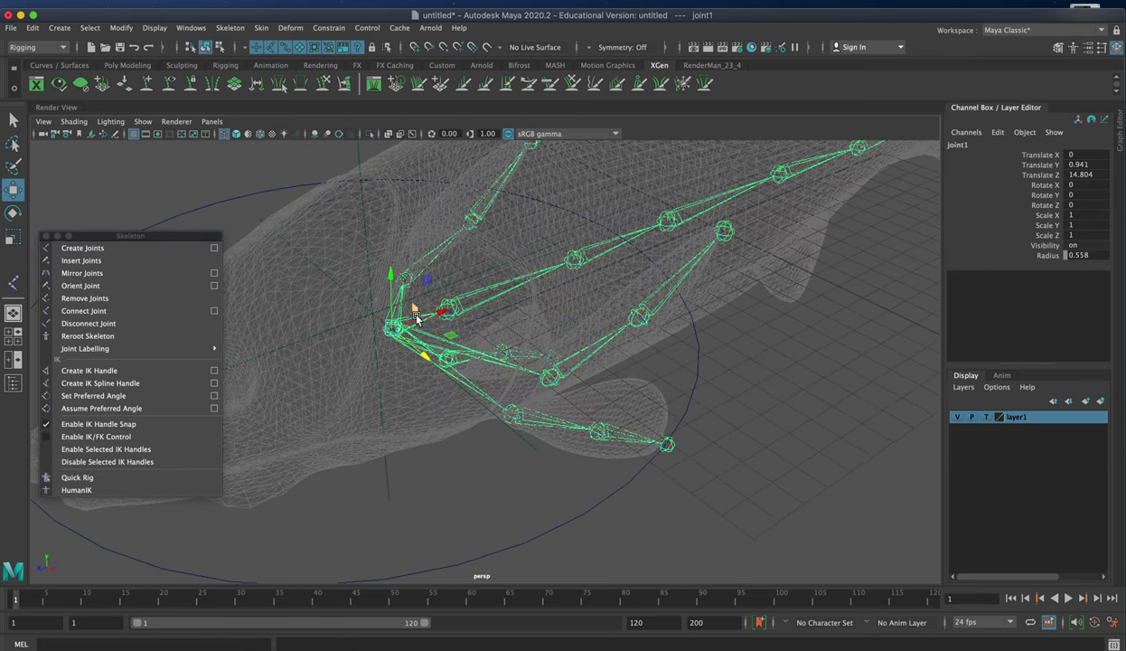
pyautogui.click(338, 329)
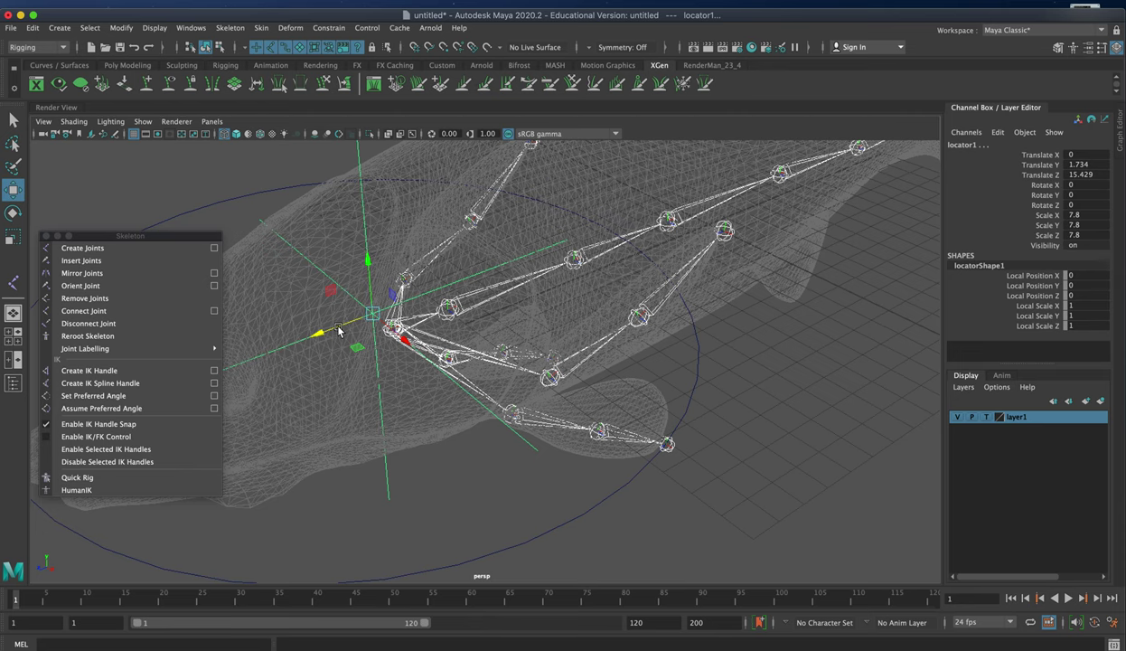
pyautogui.hotkey('ctrl', 'z')
pyautogui.click(340, 329)
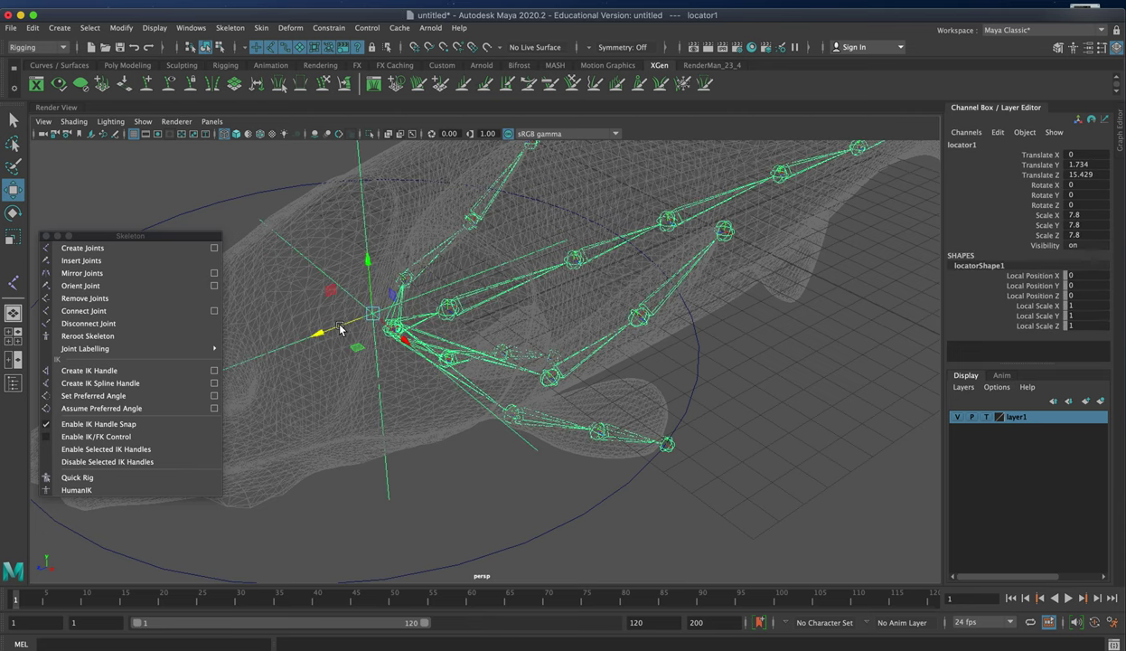
pyautogui.press('f')
pyautogui.keyDown('alt'); pyautogui.moveTo(256, 401); pyautogui.dragTo(469, 424); pyautogui.keyUp('alt')
pyautogui.scroll(3, 412, 422)
# Test-rotate the rig with the control circle nurbsCircle1, then undo the rotation
pyautogui.click(359, 392)
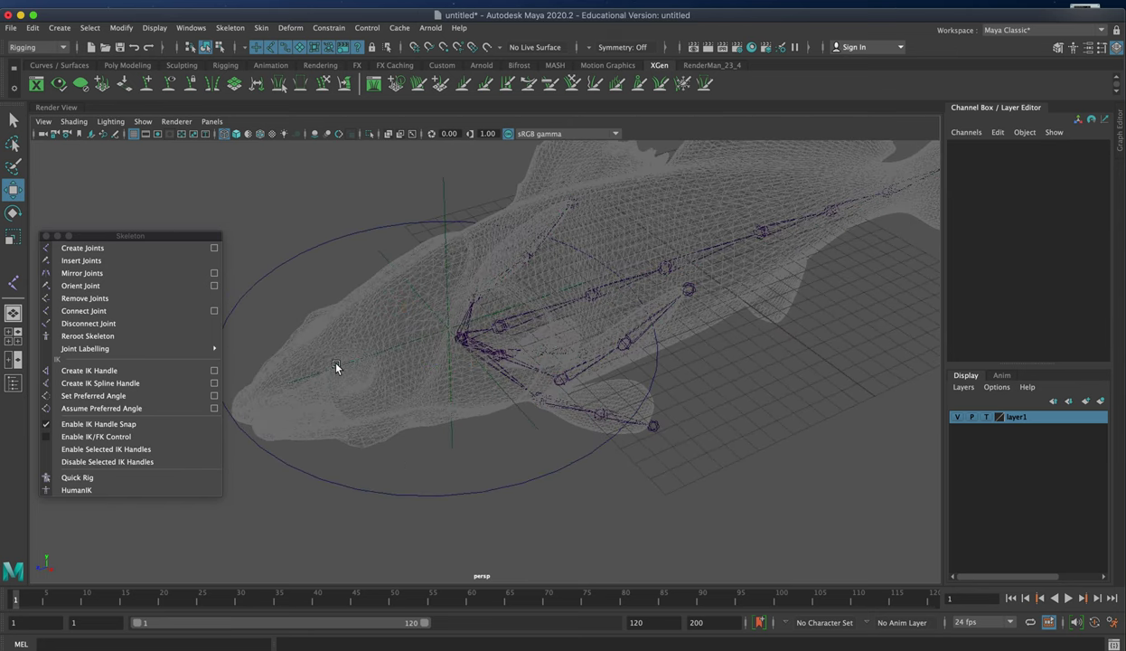
pyautogui.click(328, 362)
pyautogui.click(330, 484)
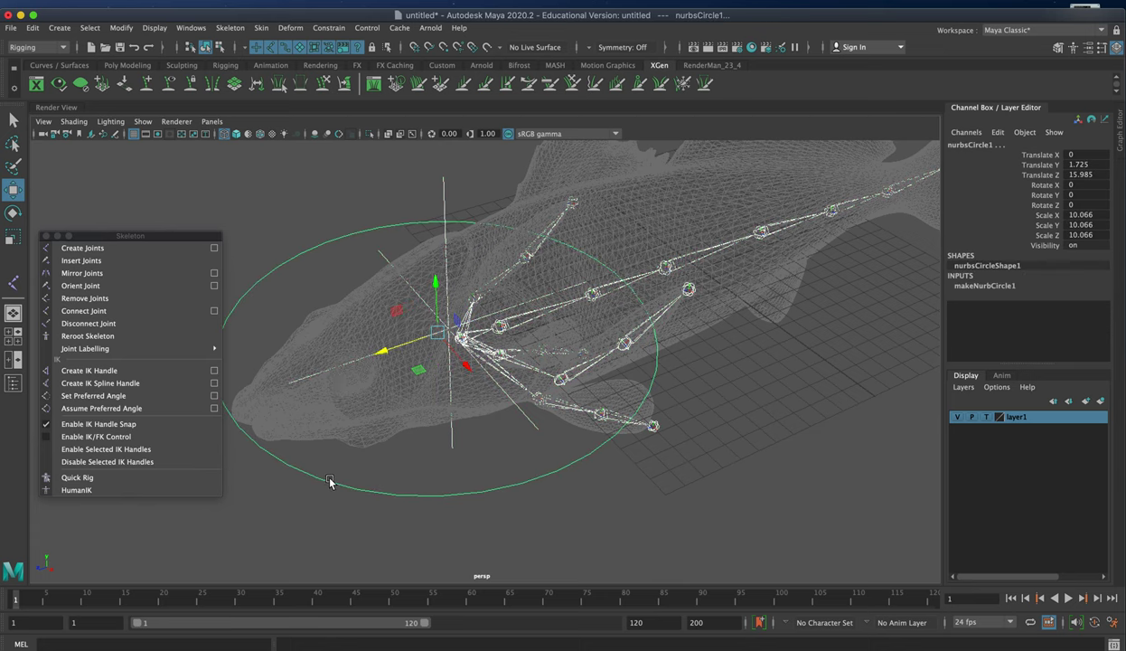
pyautogui.press('Up')
pyautogui.click(332, 480)
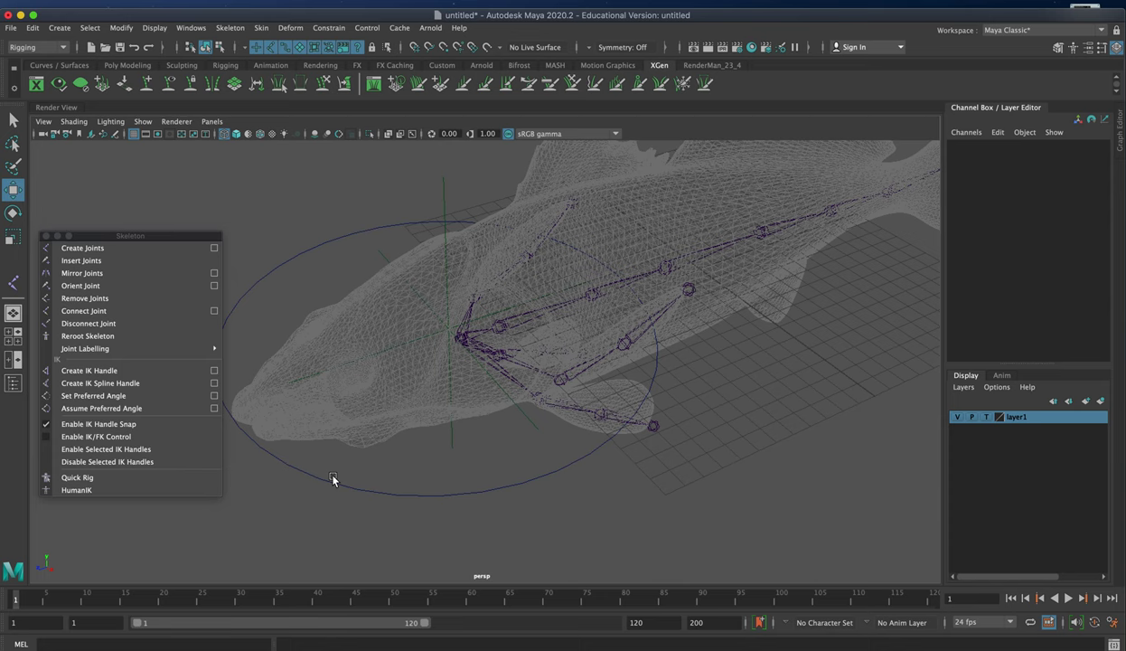
pyautogui.click(334, 485)
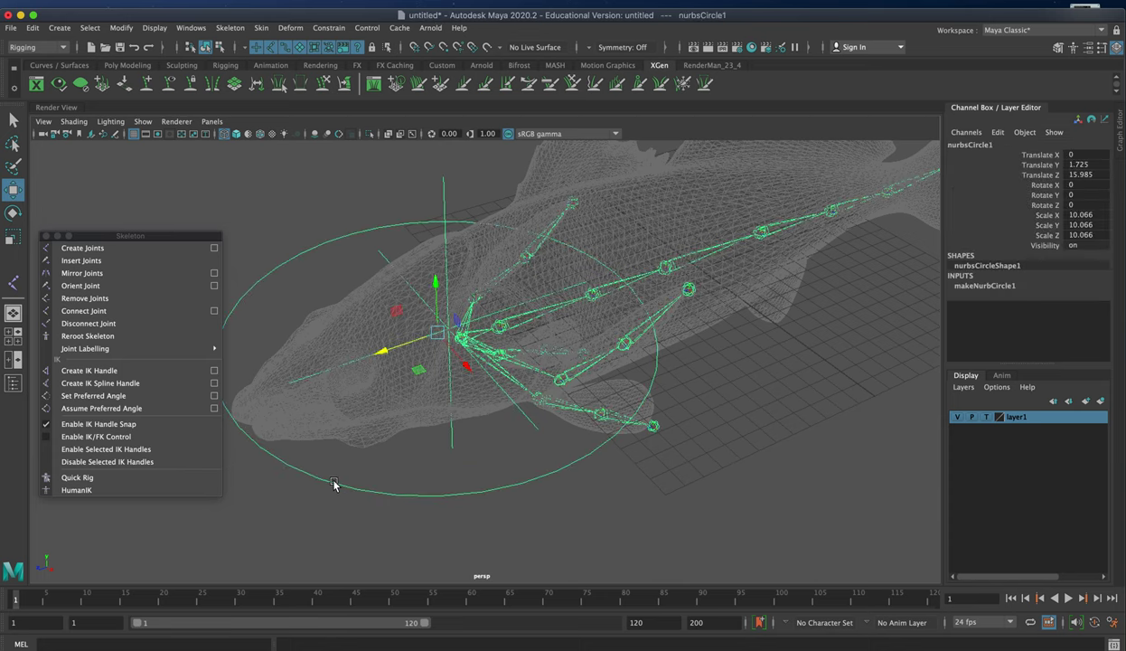
pyautogui.press('e')
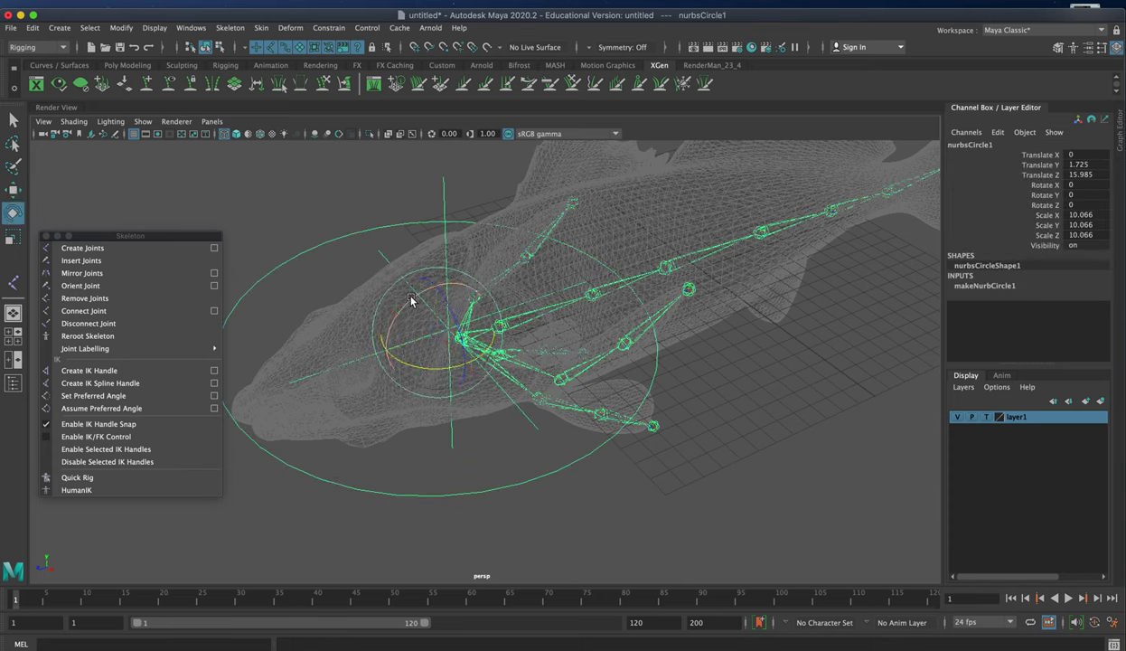
pyautogui.moveTo(411, 300); pyautogui.dragTo(422, 294)
pyautogui.press('z')
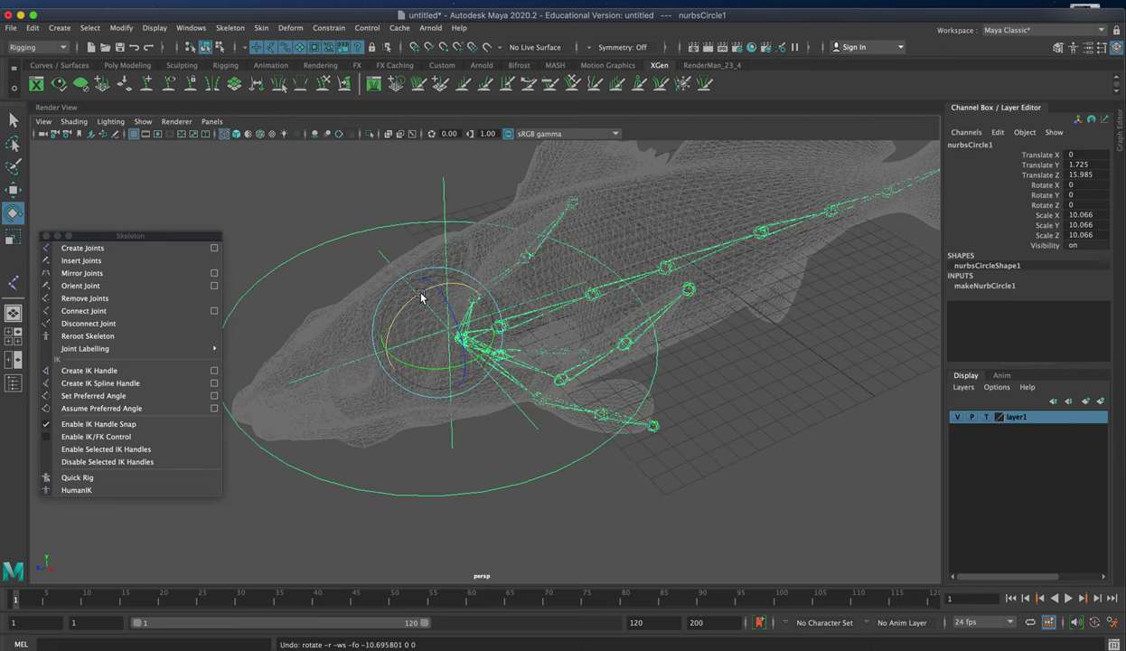
# Switch layer1's display type from template back to normal
pyautogui.click(420, 199)
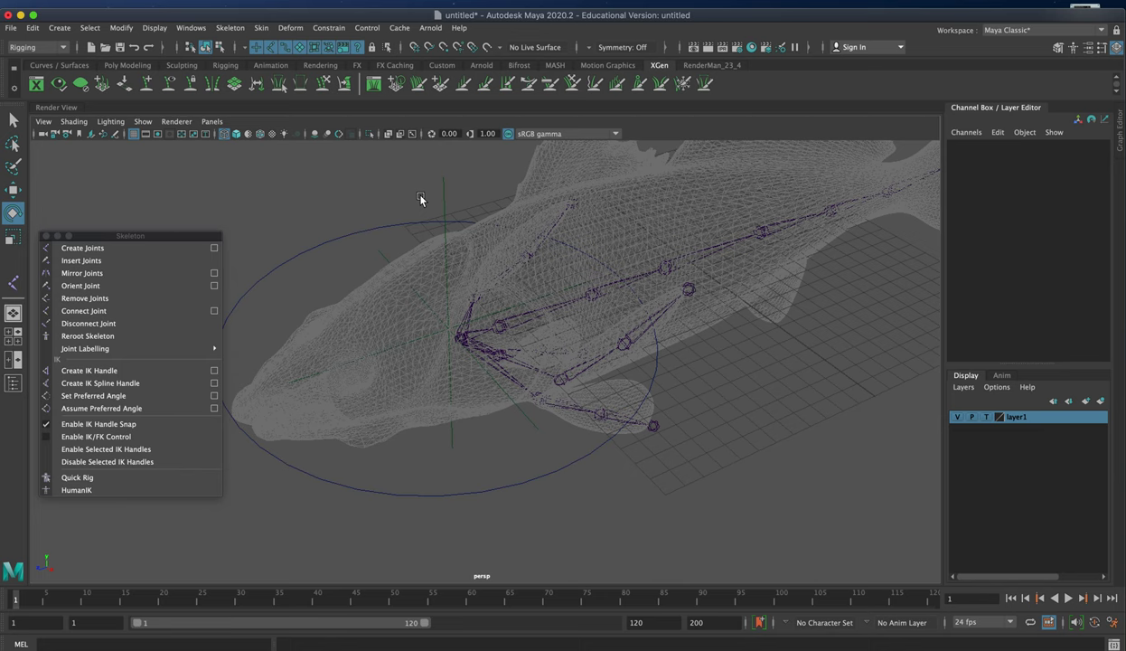
pyautogui.click(986, 417)
pyautogui.click(986, 416)
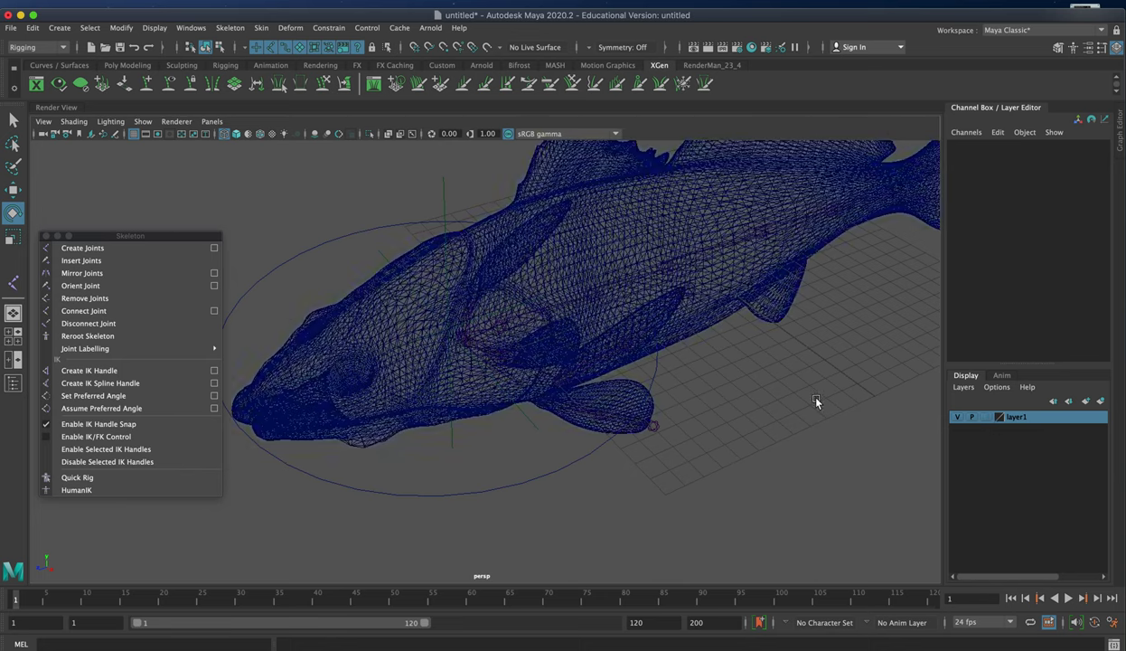
pyautogui.keyDown('alt'); pyautogui.moveTo(816, 402); pyautogui.dragTo(464, 335); pyautogui.keyUp('alt')
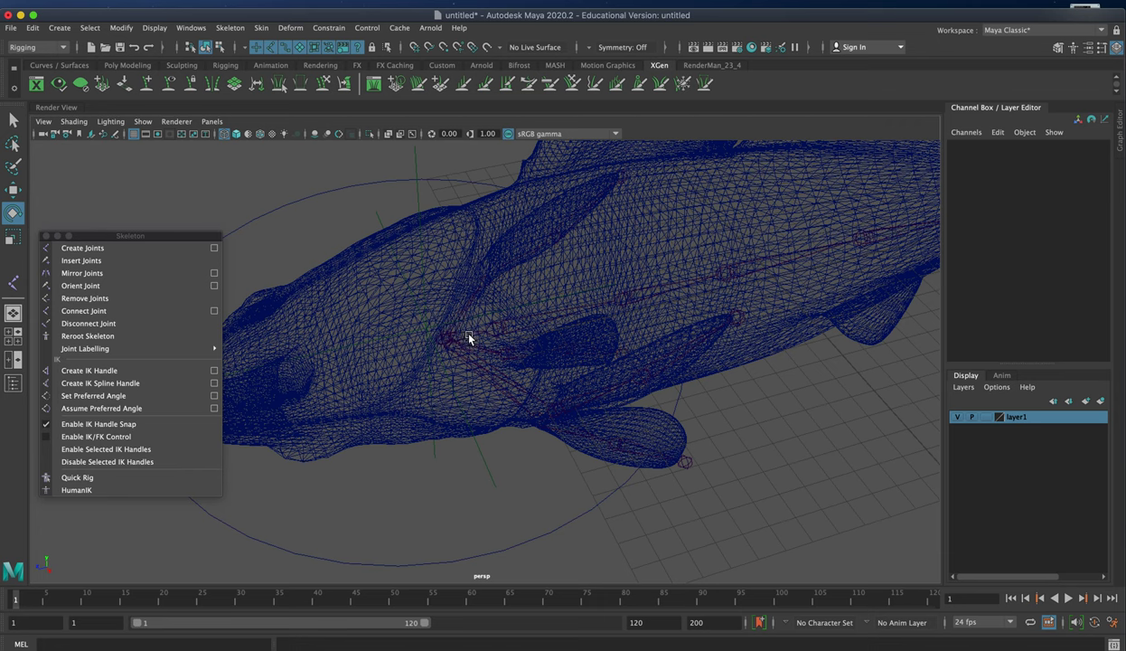
# Select joint1, then add the fish mesh Group2 to the selection
pyautogui.click(469, 338)
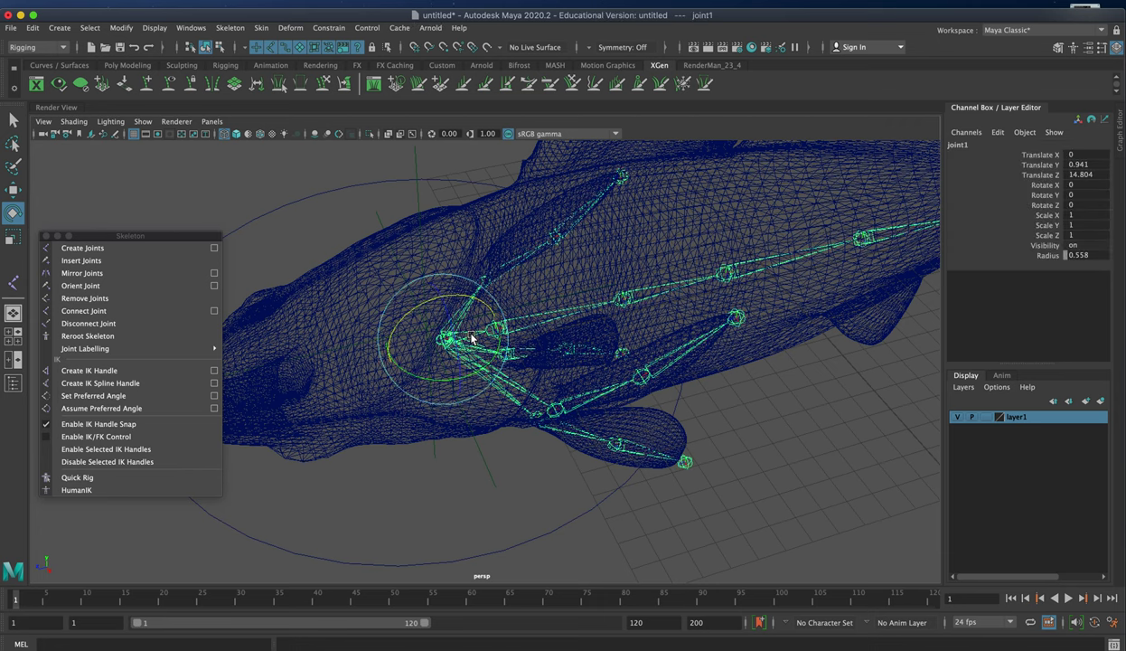
pyautogui.click(672, 250)
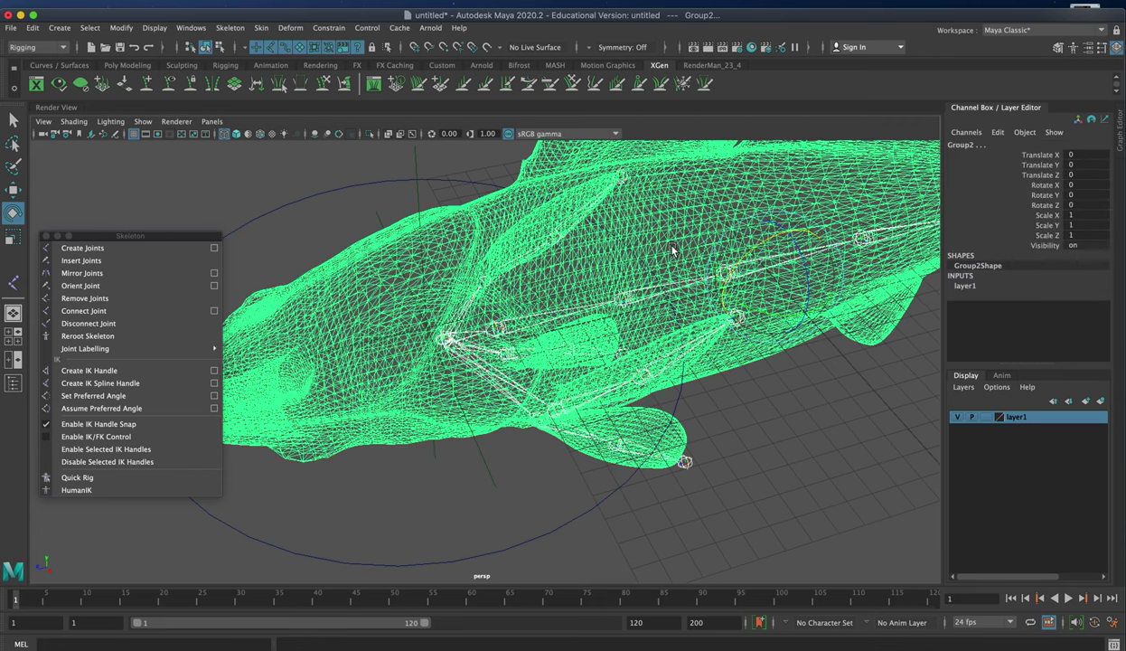
pyautogui.click(590, 509)
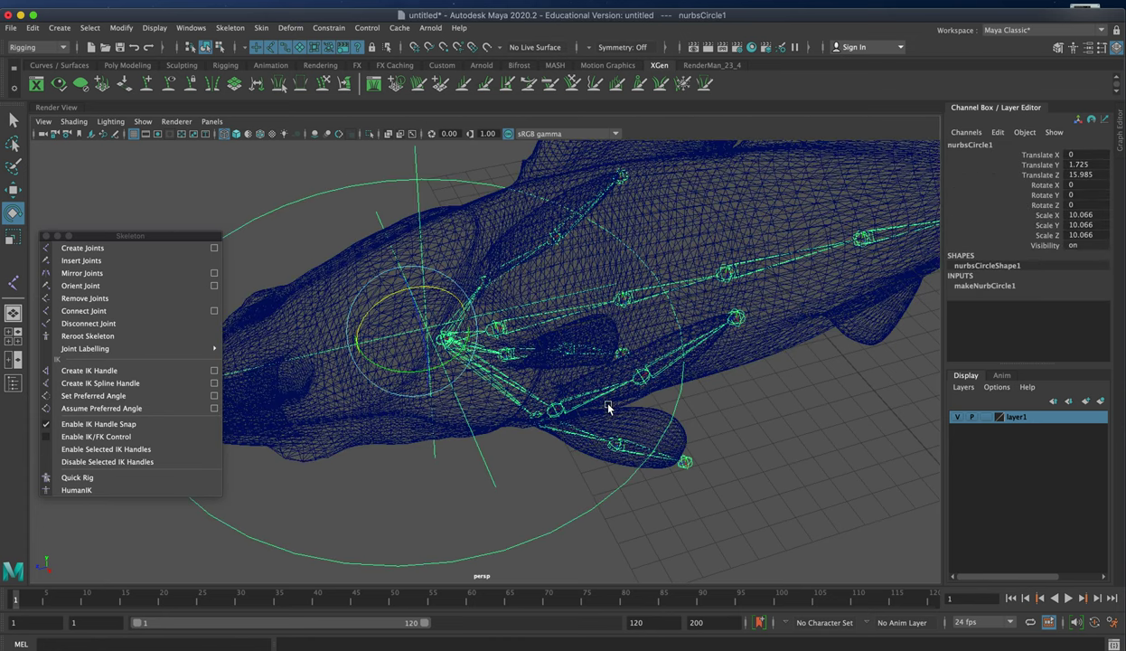
pyautogui.click(789, 470)
pyautogui.click(465, 336)
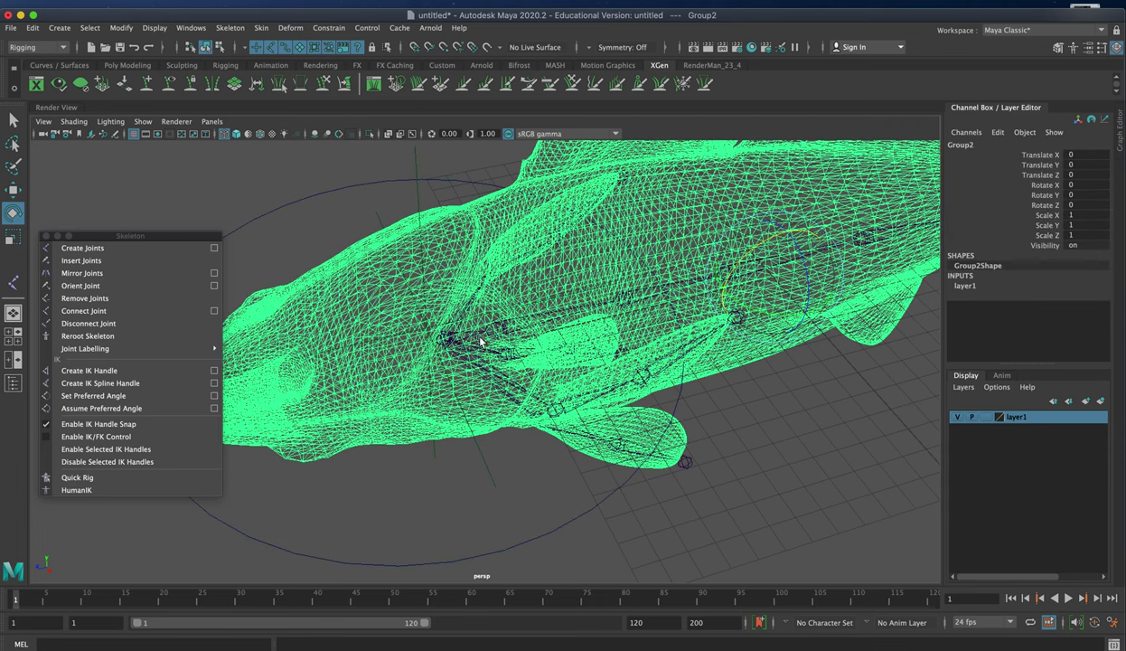
pyautogui.click(714, 479)
pyautogui.click(503, 378)
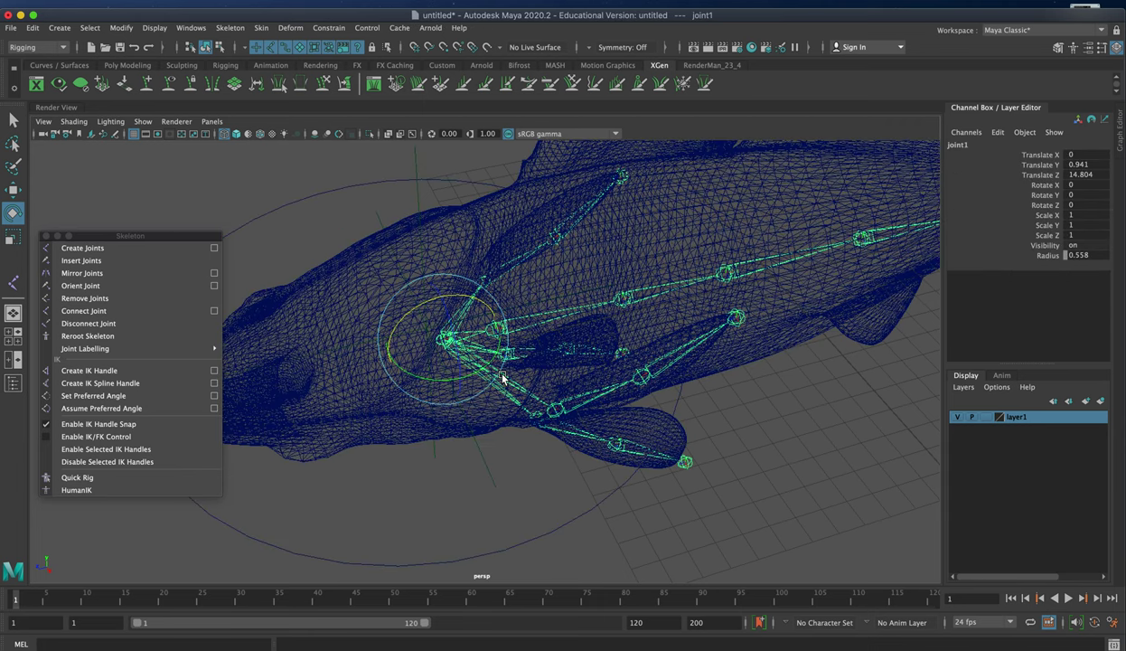
pyautogui.click(636, 250)
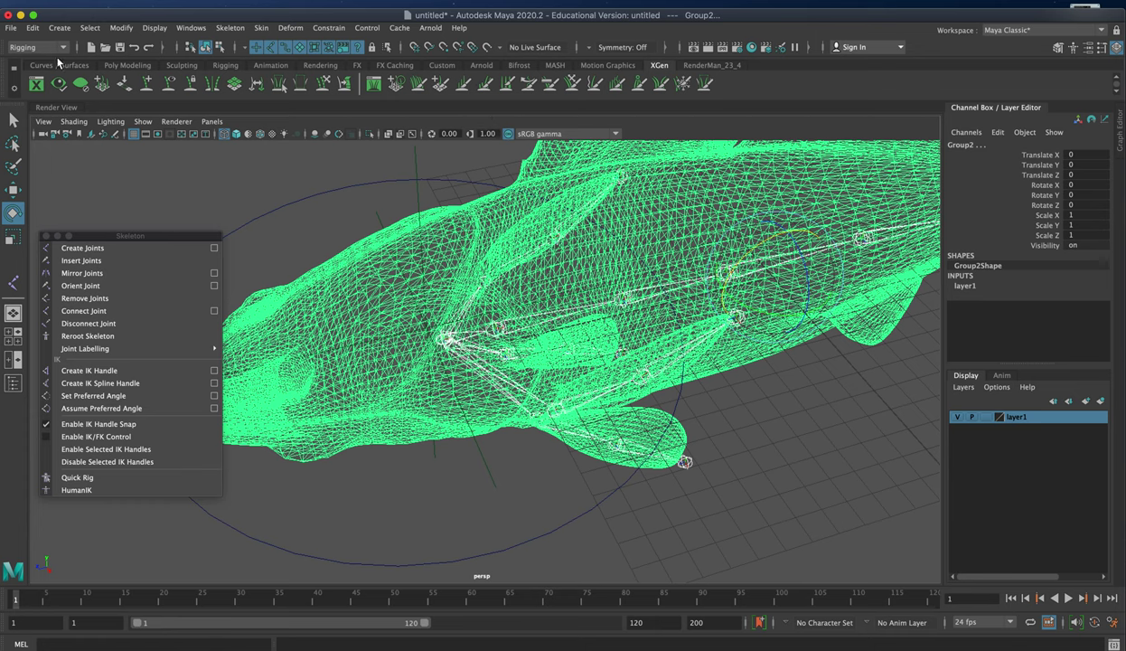
pyautogui.click(44, 47)
# Bind Skin with Geodesic Voxel binding and Classic linear skinning, creating skinCluster1
pyautogui.click(36, 75)
pyautogui.click(261, 28)
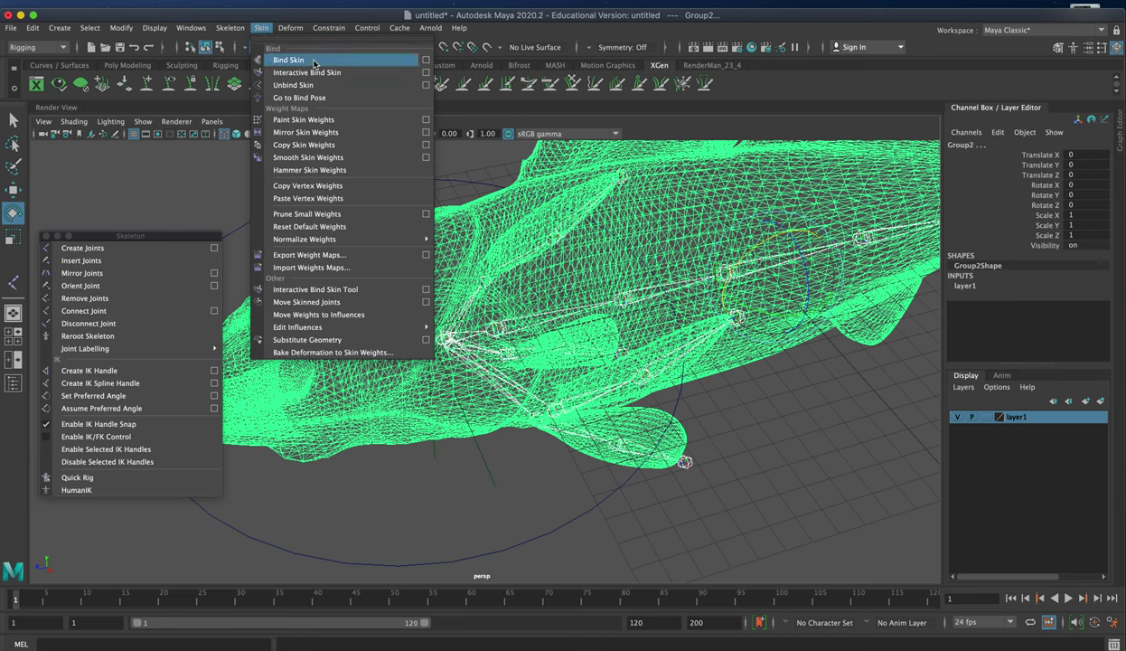
pyautogui.click(425, 62)
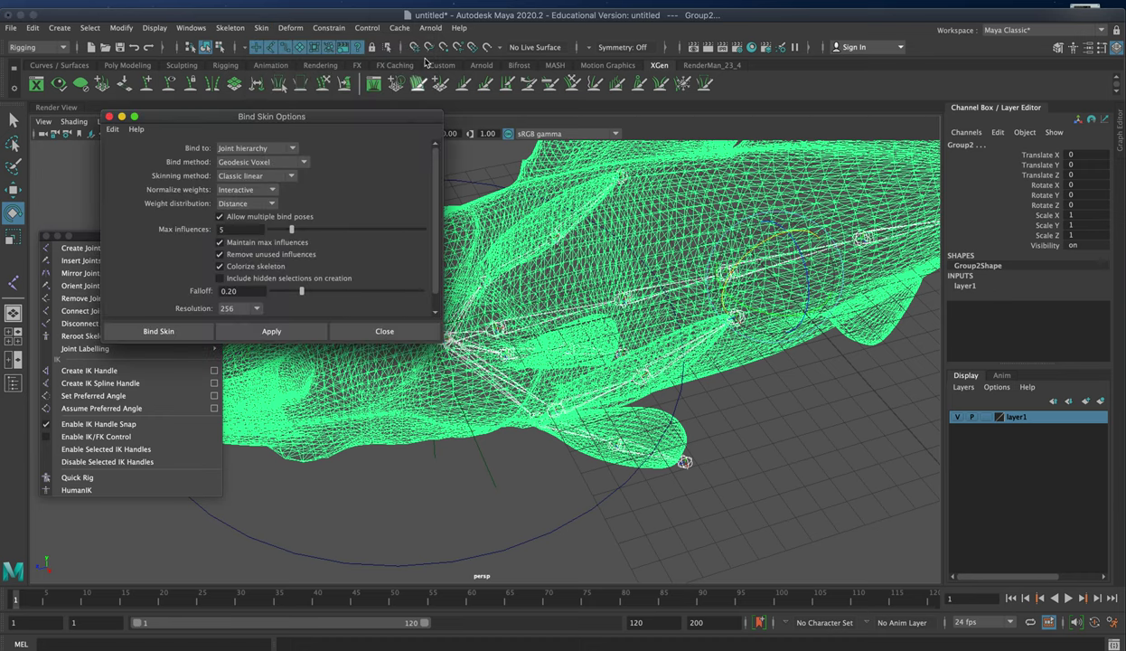
pyautogui.moveTo(351, 118); pyautogui.dragTo(405, 107)
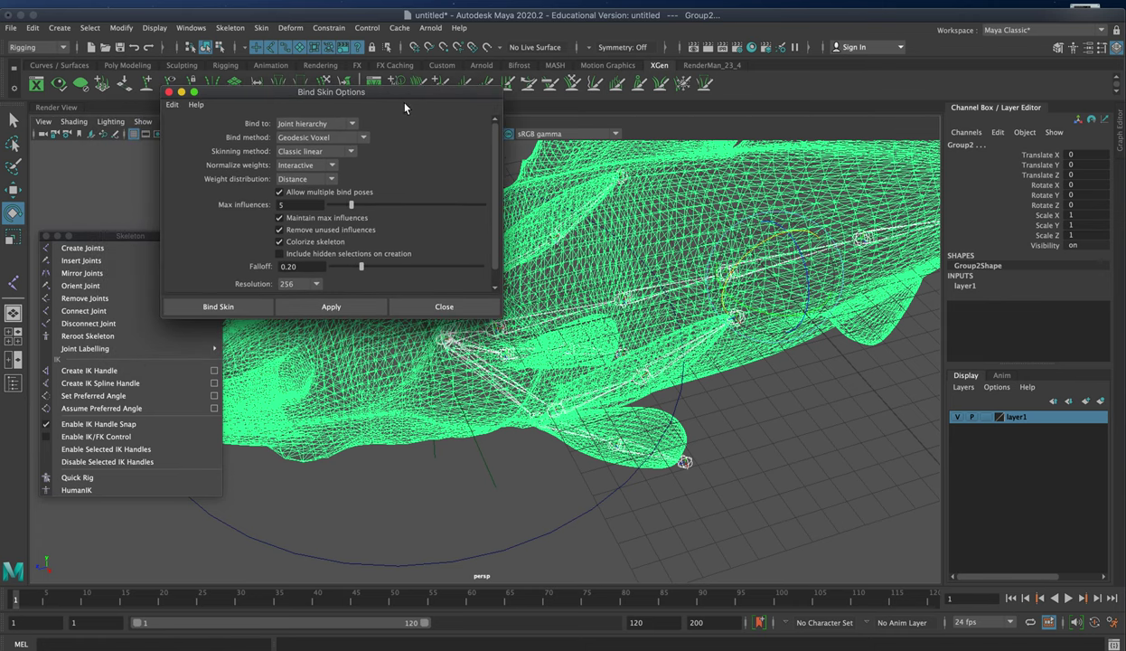
pyautogui.click(358, 138)
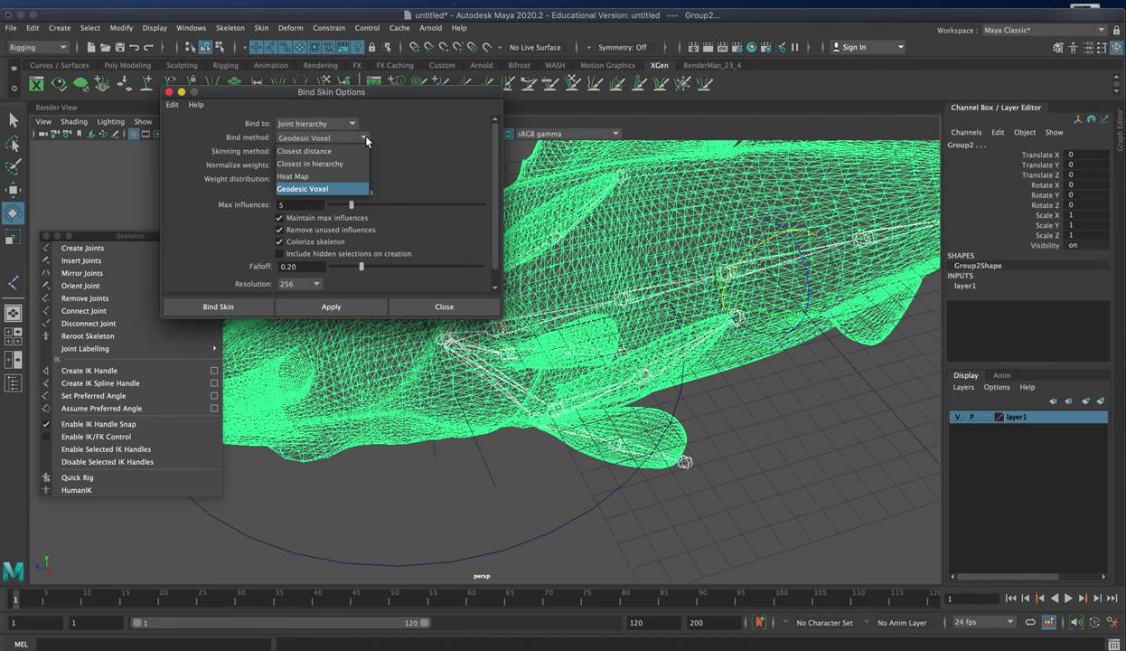
pyautogui.click(338, 189)
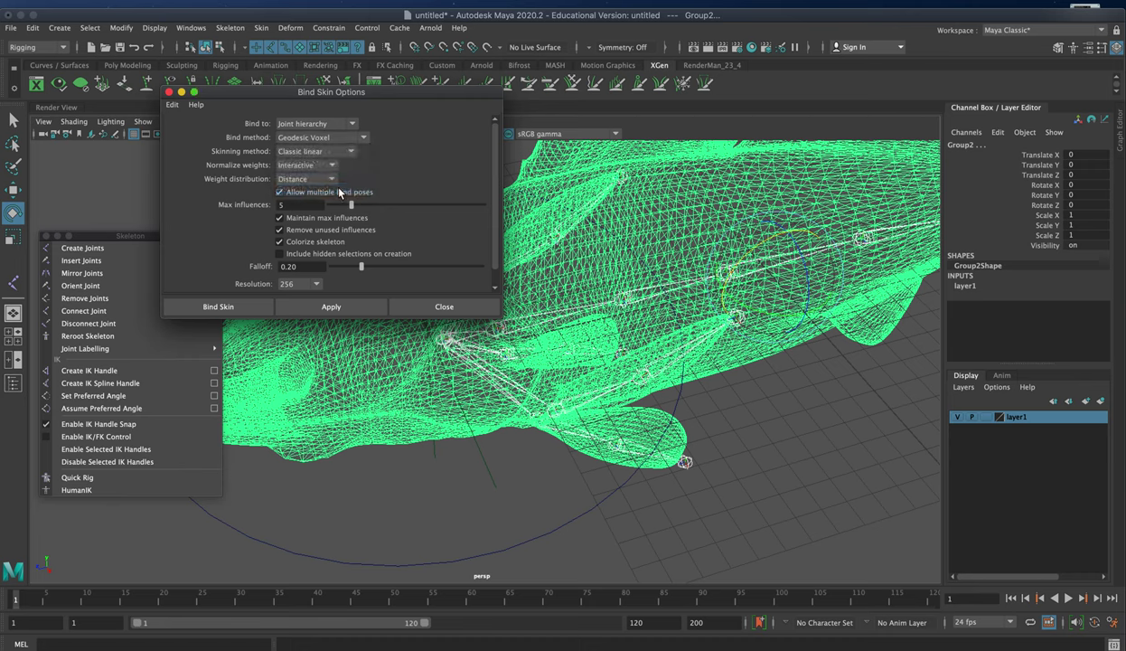
pyautogui.click(339, 152)
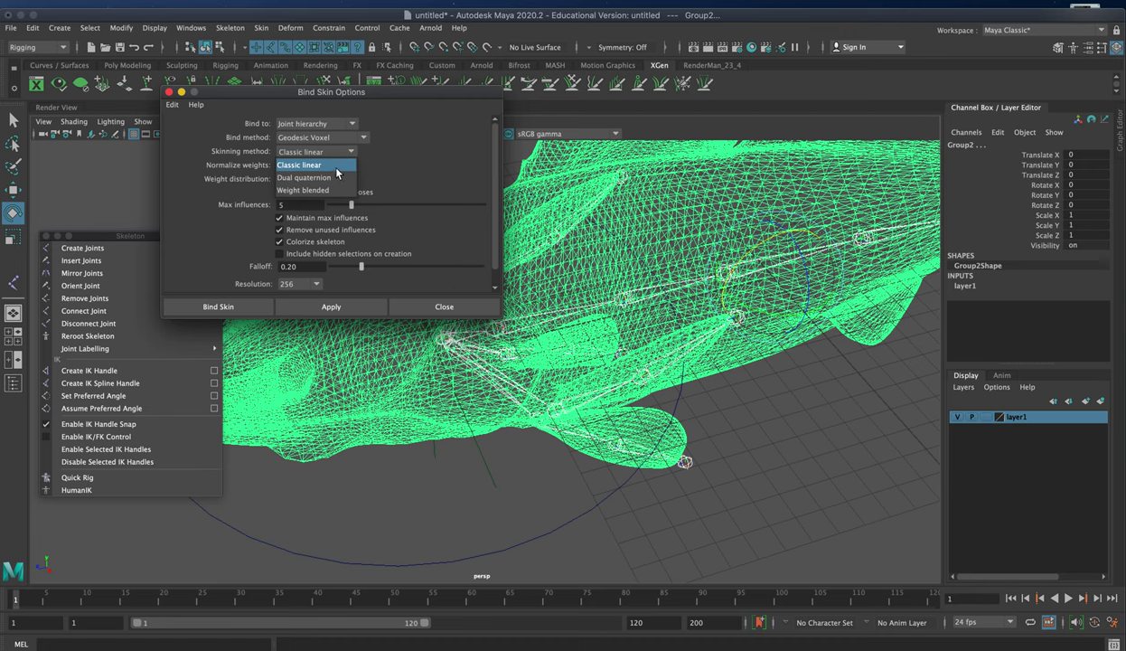
pyautogui.click(338, 168)
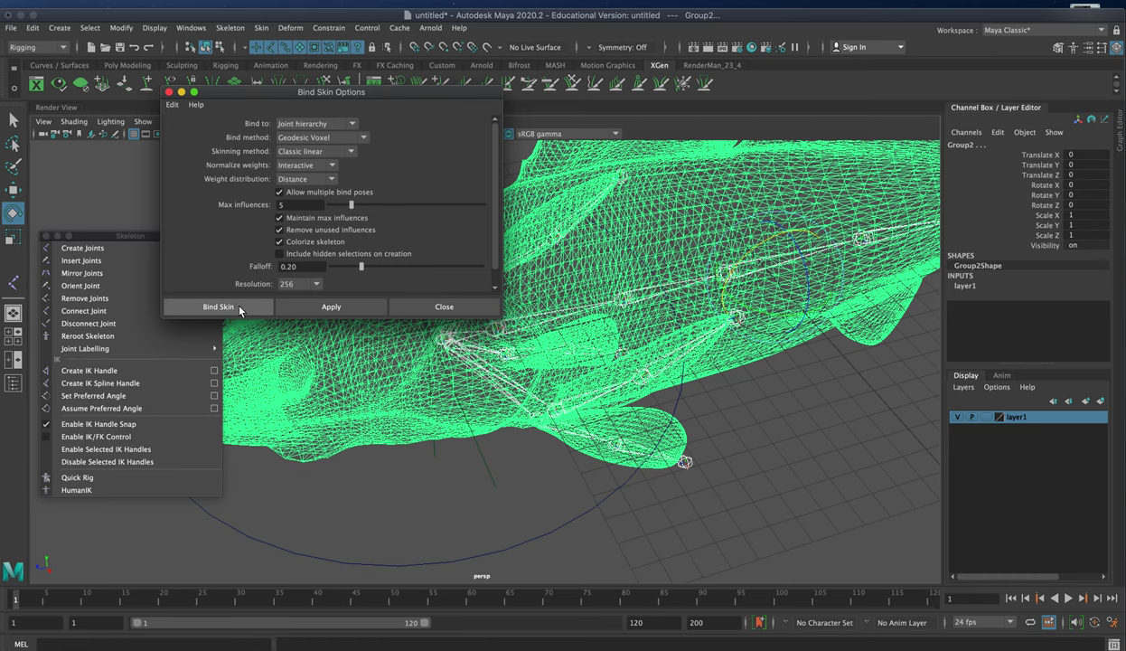
pyautogui.click(238, 307)
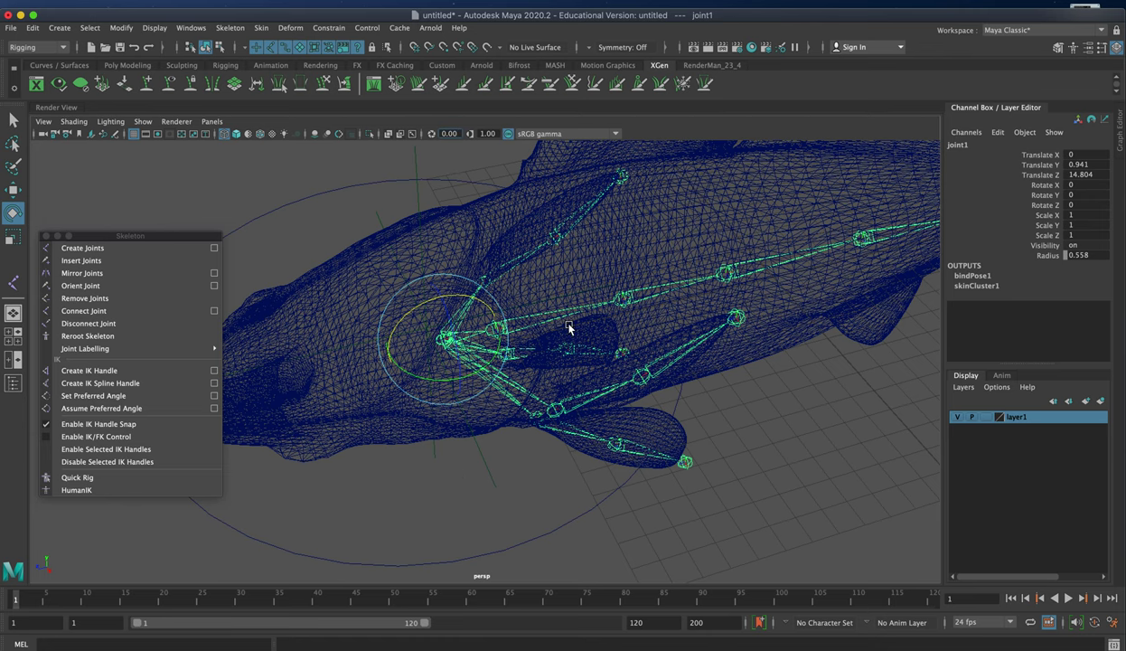
# Orbit to a side view of the bound fish and try selecting a spine joint and the mesh
pyautogui.keyDown('alt'); pyautogui.moveTo(469, 497); pyautogui.dragTo(435, 433); pyautogui.keyUp('alt')
pyautogui.keyDown('alt'); pyautogui.moveTo(583, 440); pyautogui.dragTo(497, 494); pyautogui.keyUp('alt')
pyautogui.click(611, 469)
pyautogui.keyDown('alt'); pyautogui.moveTo(611, 469); pyautogui.dragTo(485, 443); pyautogui.keyUp('alt')
pyautogui.keyDown('alt'); pyautogui.moveTo(485, 442); pyautogui.dragTo(539, 431, button='right'); pyautogui.keyUp('alt')
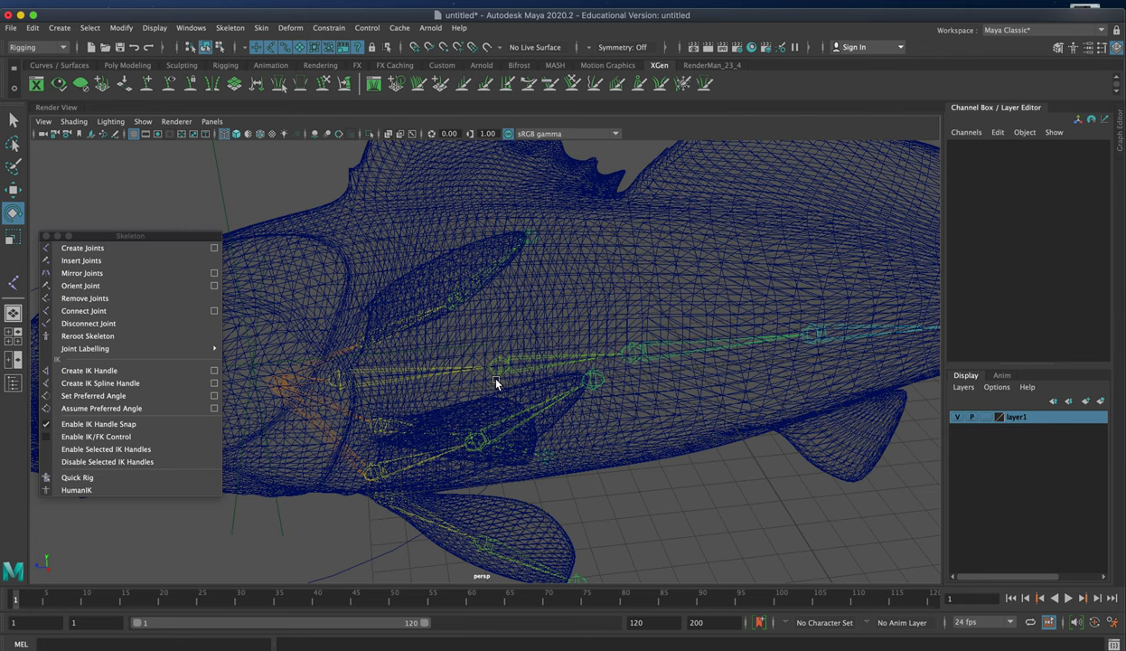
pyautogui.keyDown('alt'); pyautogui.moveTo(497, 384); pyautogui.dragTo(441, 370, button='right'); pyautogui.keyUp('alt')
pyautogui.keyDown('alt'); pyautogui.moveTo(442, 370); pyautogui.dragTo(522, 390); pyautogui.keyUp('alt')
pyautogui.click(522, 367)
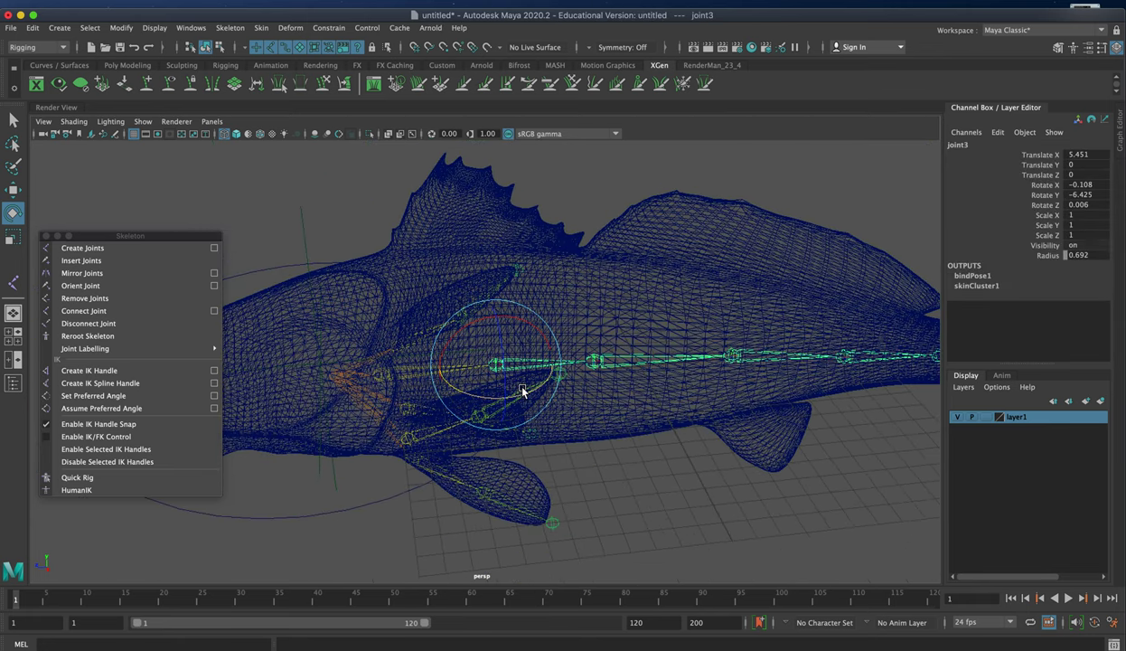
pyautogui.click(592, 349)
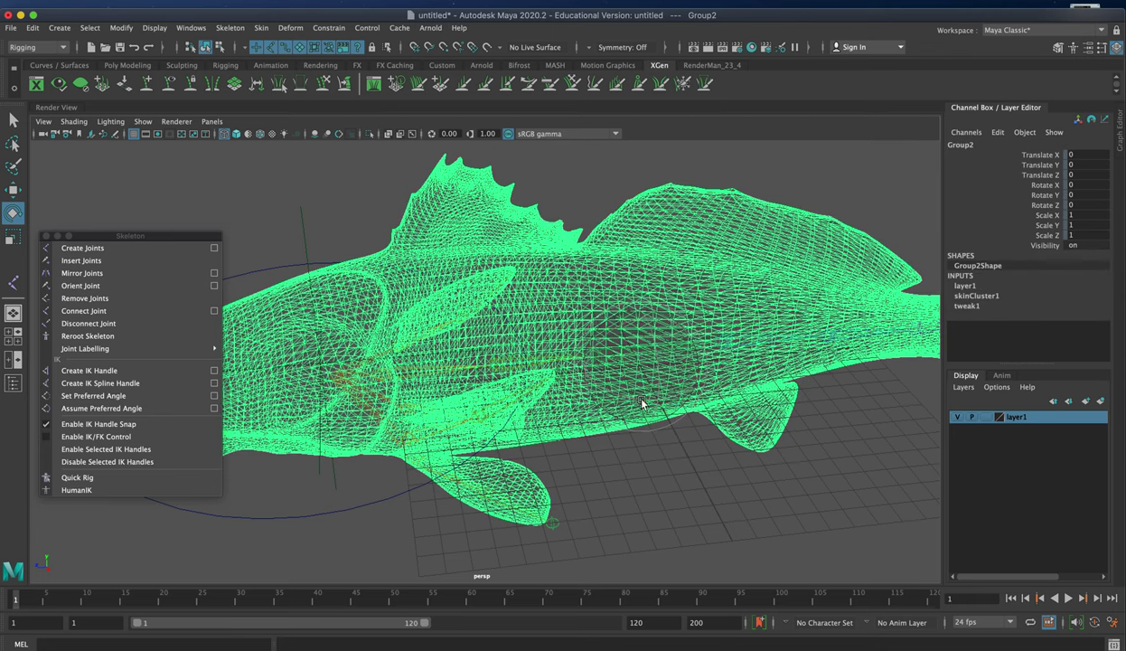
pyautogui.click(674, 407)
pyautogui.click(679, 402)
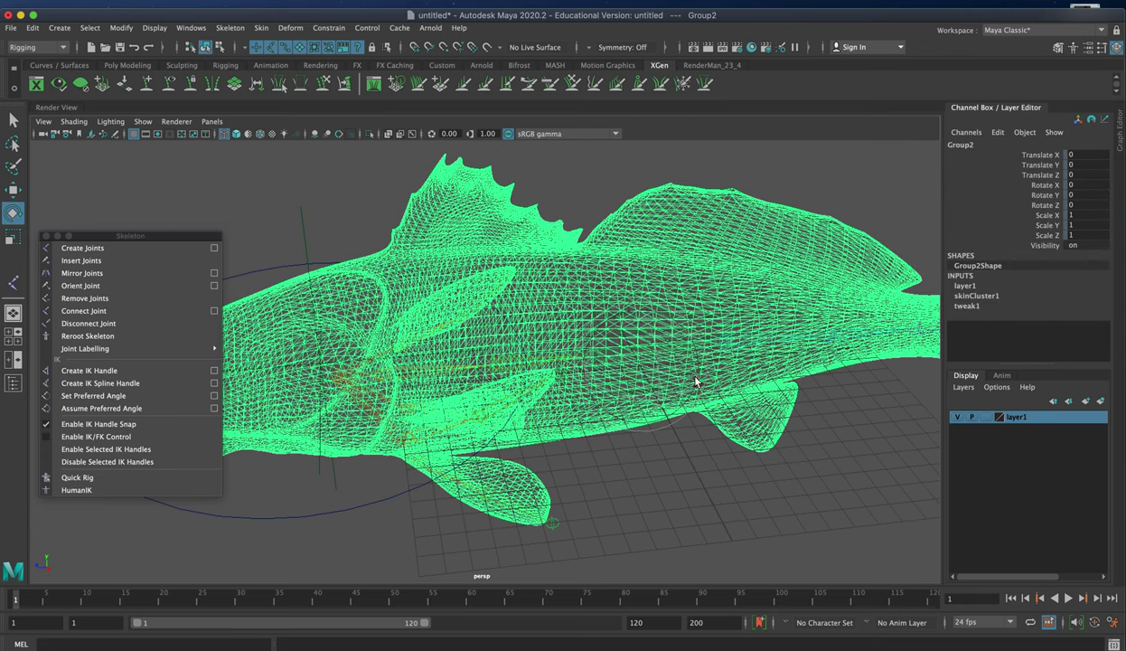
pyautogui.click(631, 409)
pyautogui.click(741, 424)
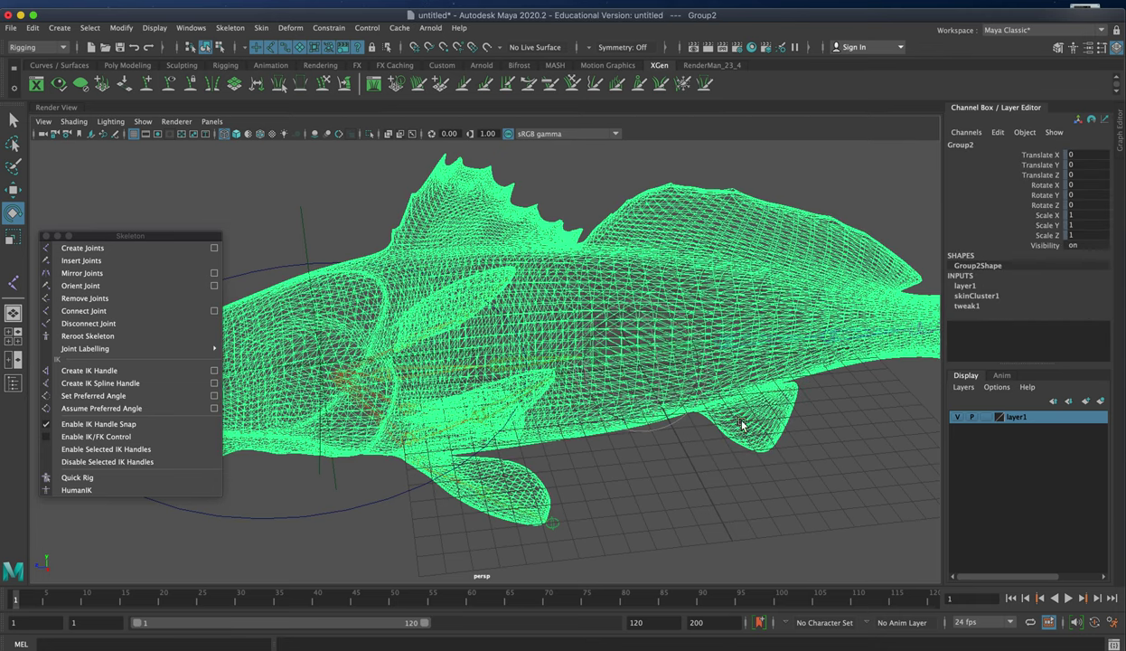
# Set layer1 to Reference, then rotate joint3 and joint4 to test the bend and undo
pyautogui.click(987, 419)
pyautogui.click(987, 419)
pyautogui.click(588, 364)
pyautogui.click(543, 351)
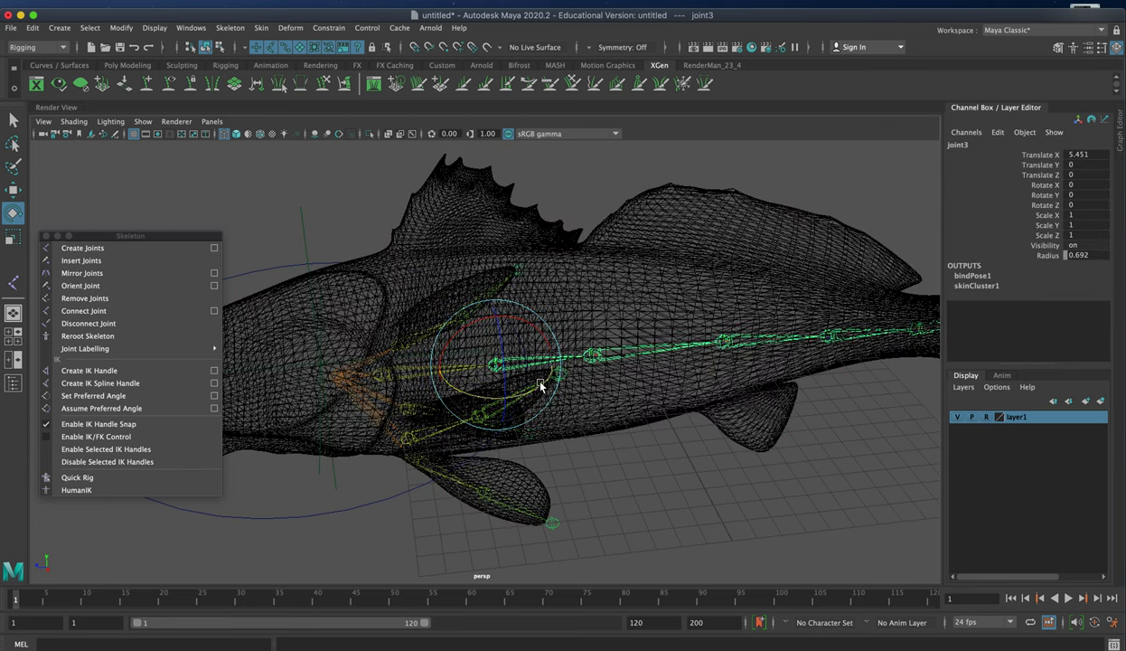
pyautogui.moveTo(539, 381); pyautogui.dragTo(536, 388)
pyautogui.click(633, 360)
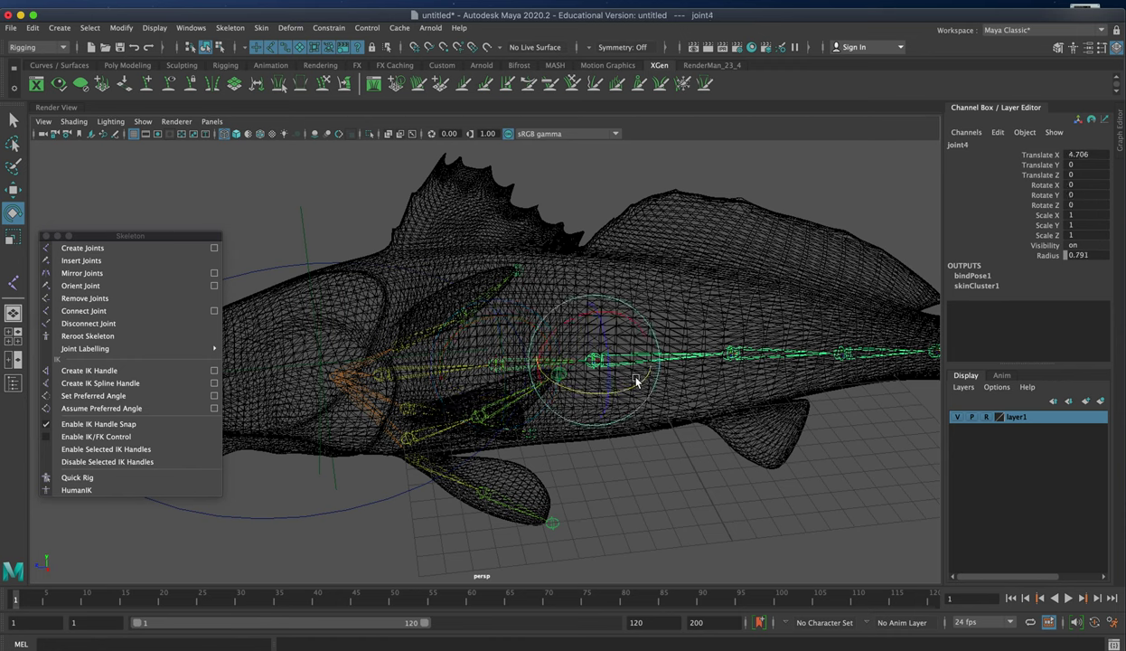
pyautogui.moveTo(619, 377); pyautogui.dragTo(626, 390)
pyautogui.hotkey('ctrl', 'z')
pyautogui.hotkey('ctrl', 'z')
pyautogui.hotkey('ctrl', 'z')
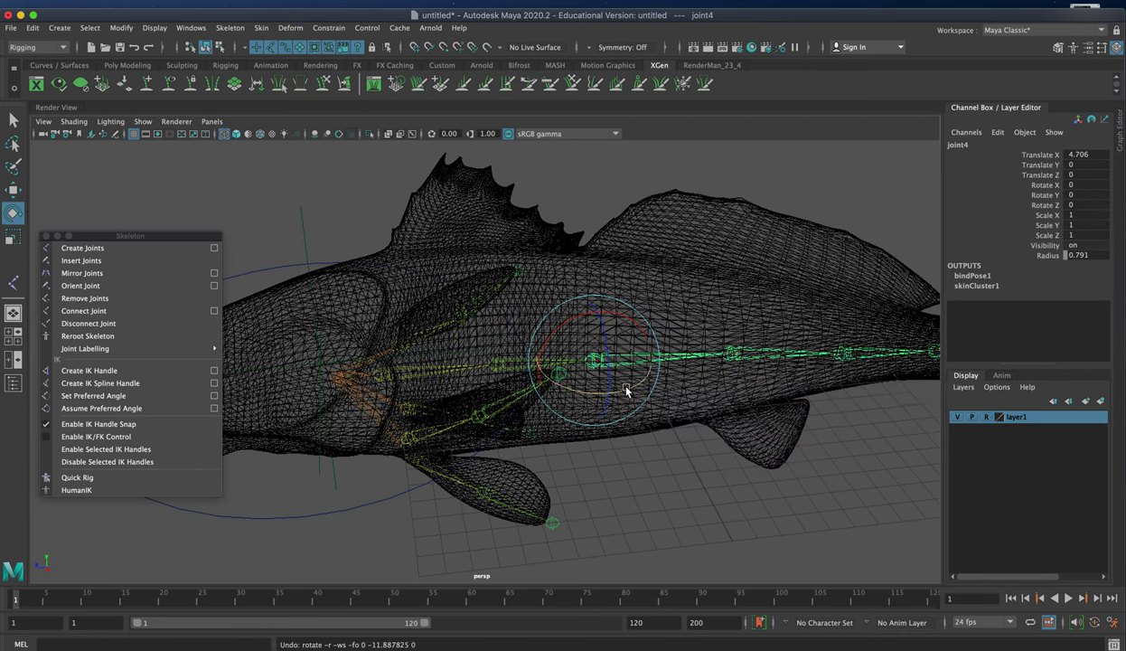
pyautogui.click(655, 483)
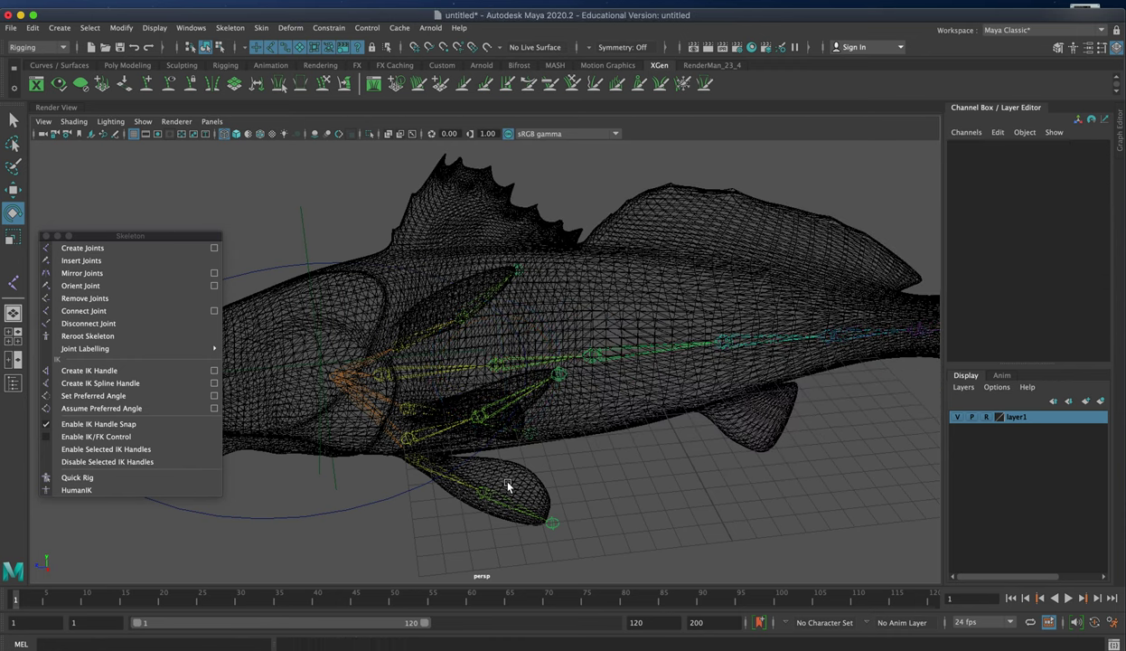
# Rotate fin joint joint10 to test the fin deformation, then undo it
pyautogui.keyDown('alt'); pyautogui.moveTo(477, 465); pyautogui.dragTo(535, 421); pyautogui.keyUp('alt')
pyautogui.click(530, 421)
pyautogui.moveTo(564, 471); pyautogui.dragTo(518, 400)
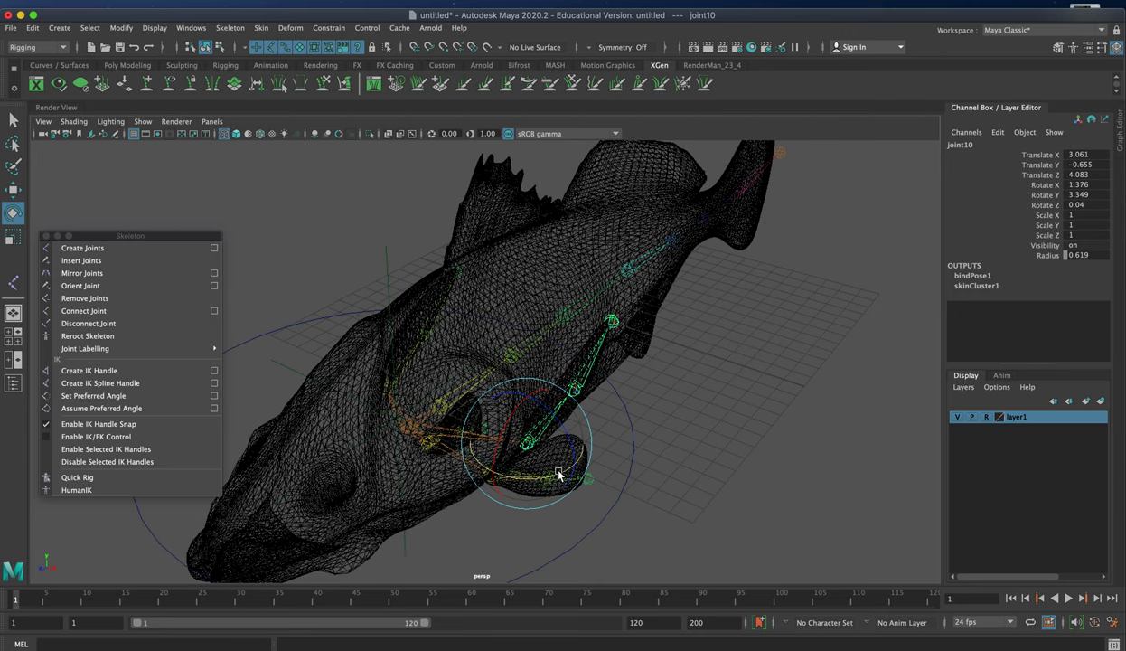
pyautogui.press('z')
# Make layer1 selectable again and reselect the fish mesh Group2
pyautogui.keyDown('alt'); pyautogui.moveTo(716, 449); pyautogui.dragTo(653, 428); pyautogui.keyUp('alt')
pyautogui.keyDown('alt'); pyautogui.moveTo(746, 342); pyautogui.dragTo(774, 353); pyautogui.keyUp('alt')
pyautogui.moveTo(610, 336)
pyautogui.keyDown('alt'); pyautogui.mouseDown()
pyautogui.moveTo(614, 357)
pyautogui.moveTo(643, 343)
pyautogui.moveTo(600, 349)
pyautogui.mouseUp(); pyautogui.keyUp('alt')
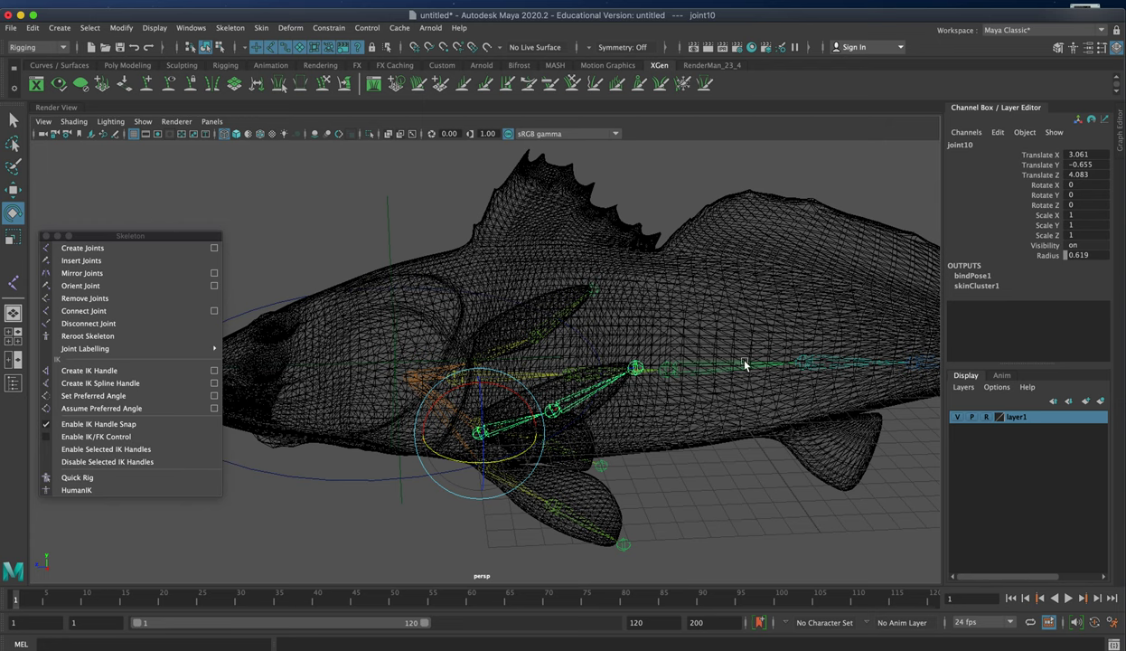
pyautogui.click(988, 417)
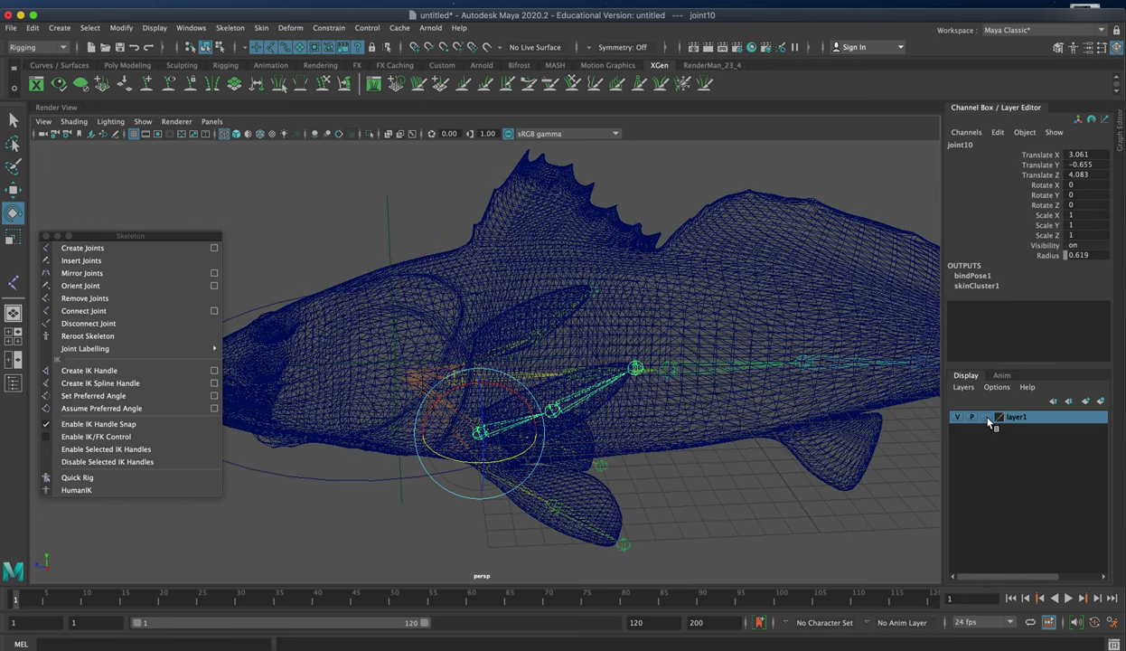
pyautogui.click(732, 300)
# Start Paint Skin Weights on the fish and switch to shaded display with 5
pyautogui.click(261, 28)
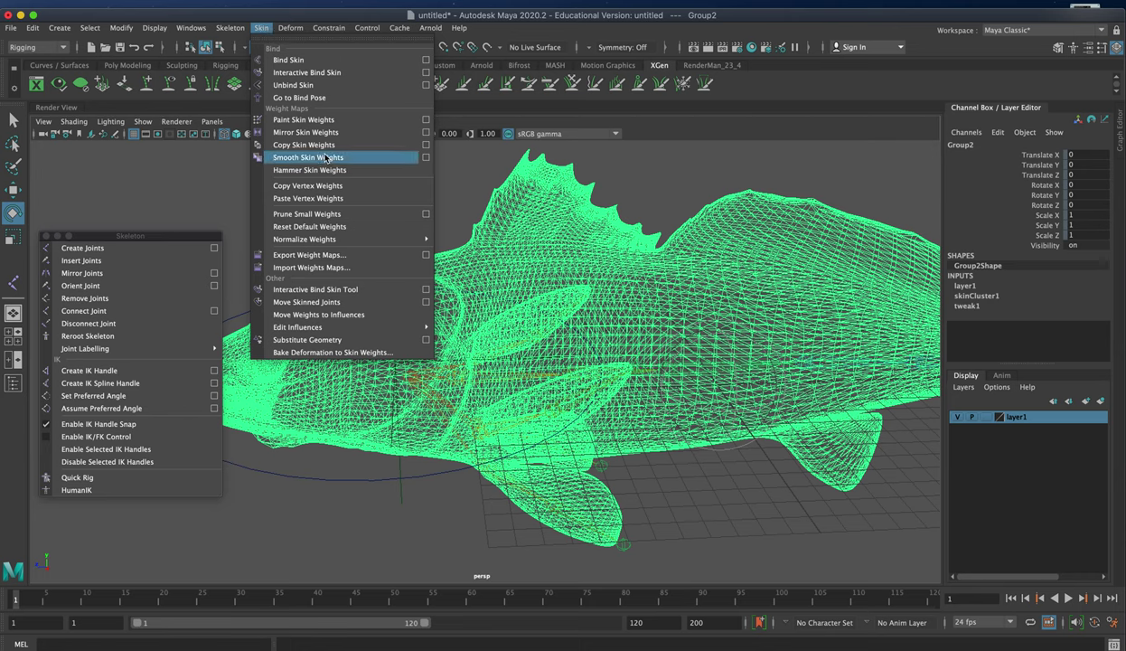
pyautogui.click(399, 120)
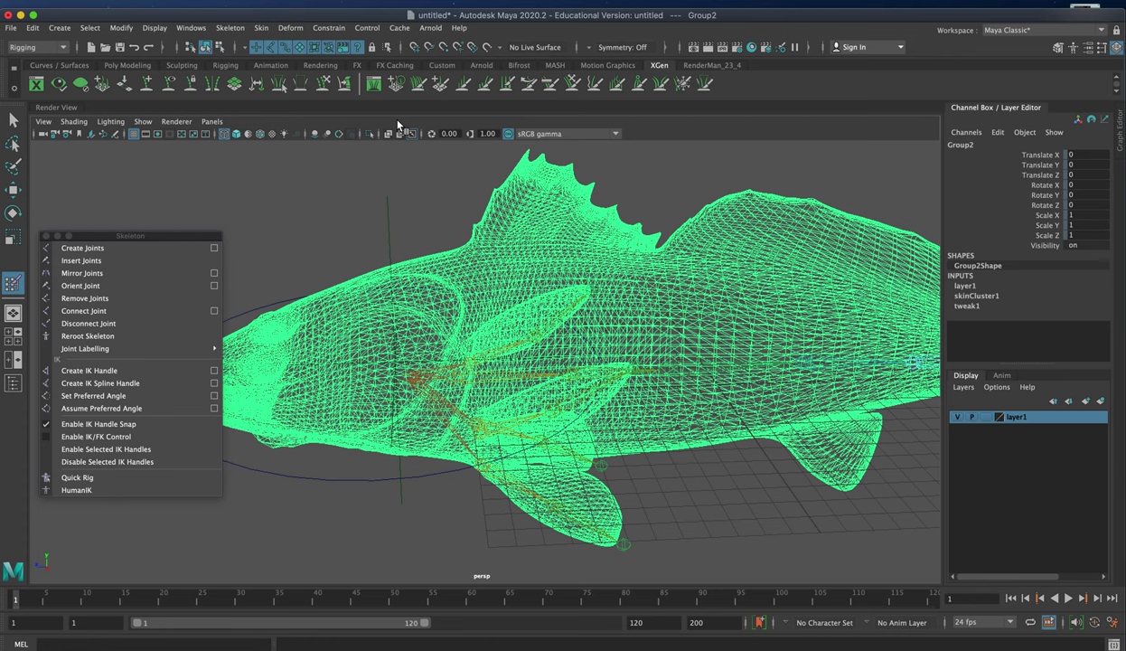
pyautogui.press('5')
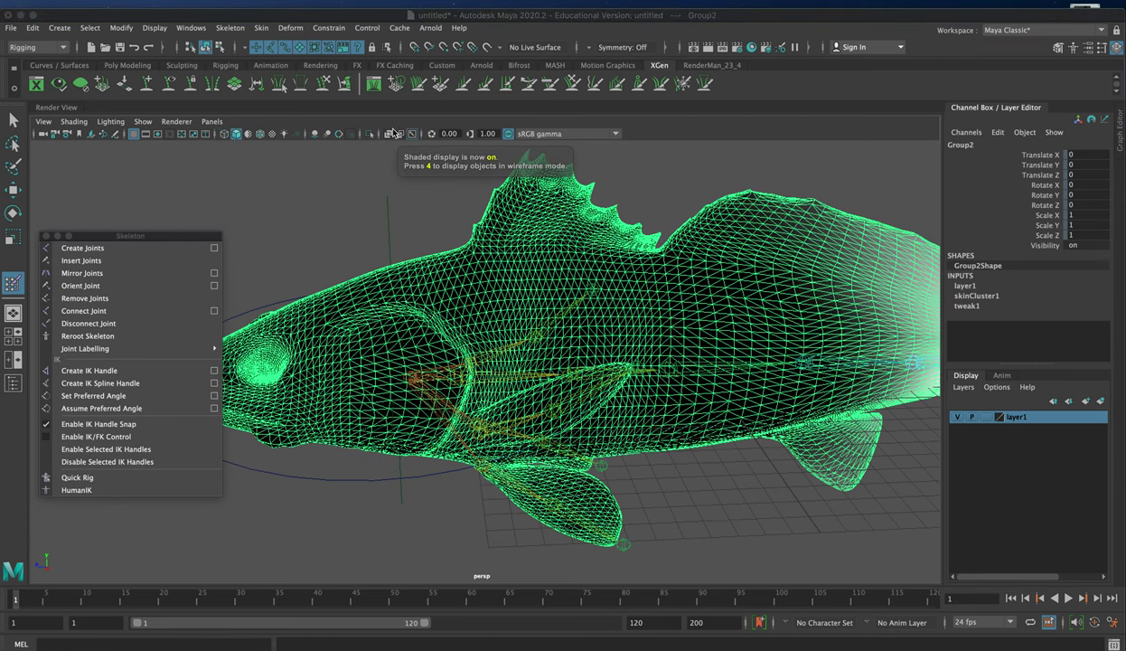
pyautogui.click(199, 313)
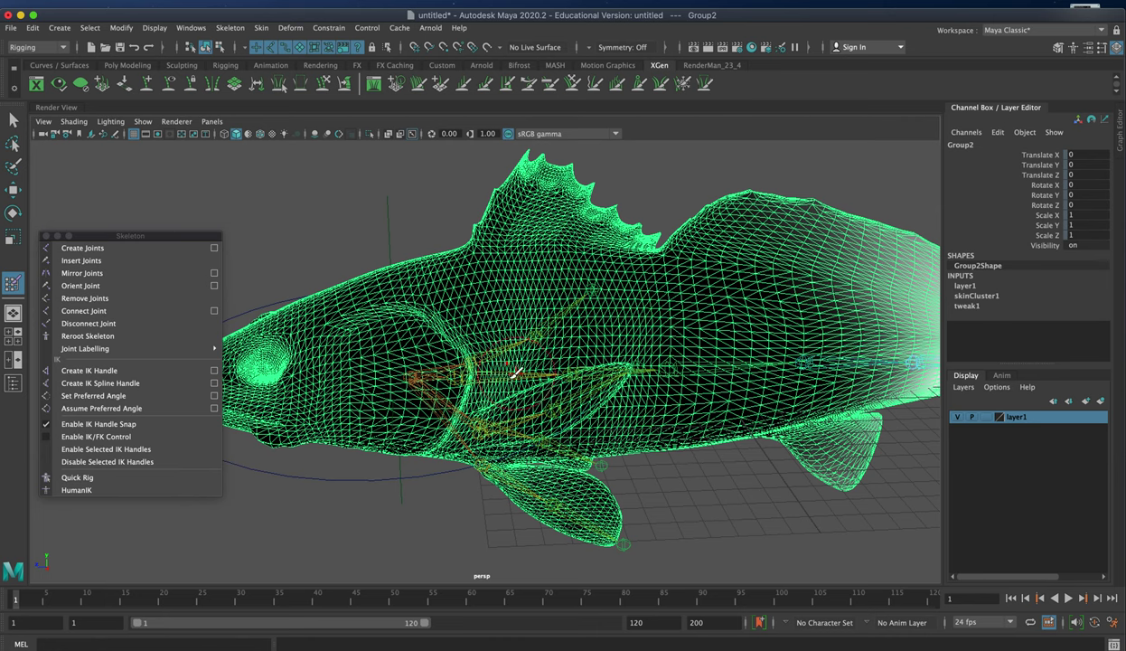
# Open the Paint Skin Weights option box and move Tool Settings to the right edge
pyautogui.click(260, 29)
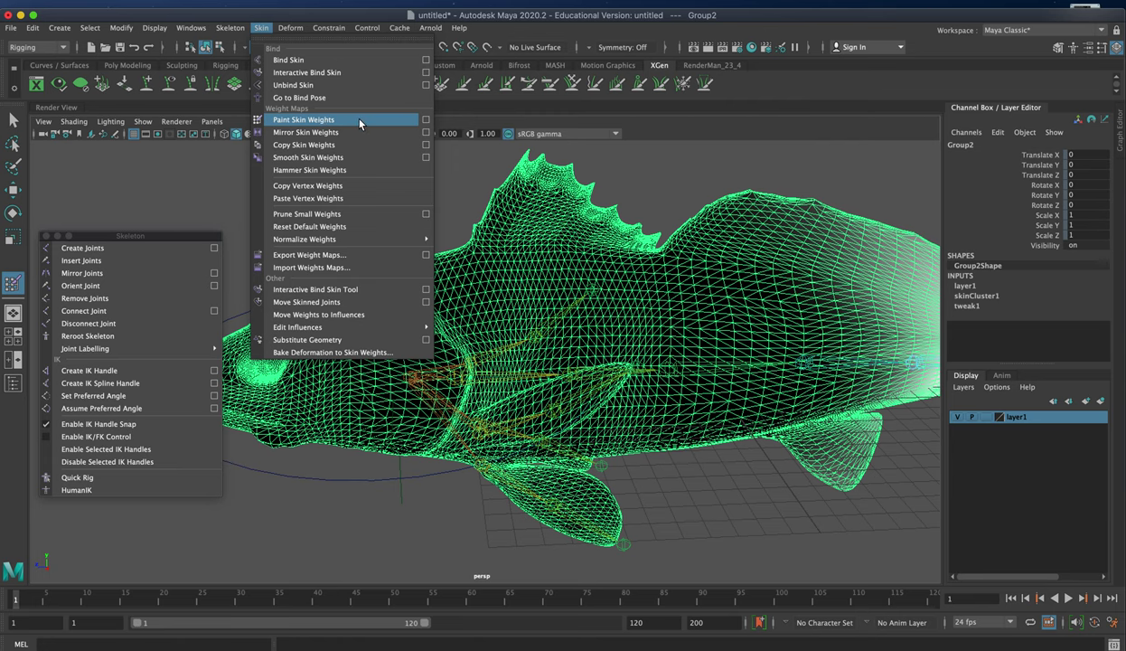
pyautogui.click(425, 125)
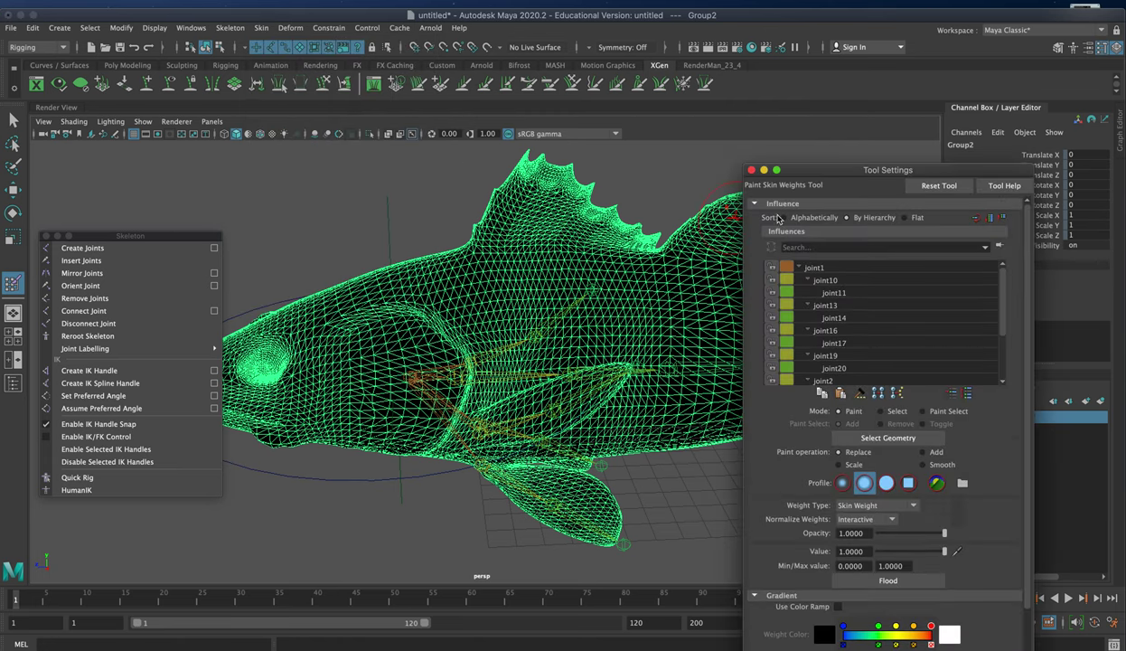
pyautogui.moveTo(811, 177); pyautogui.dragTo(960, 124)
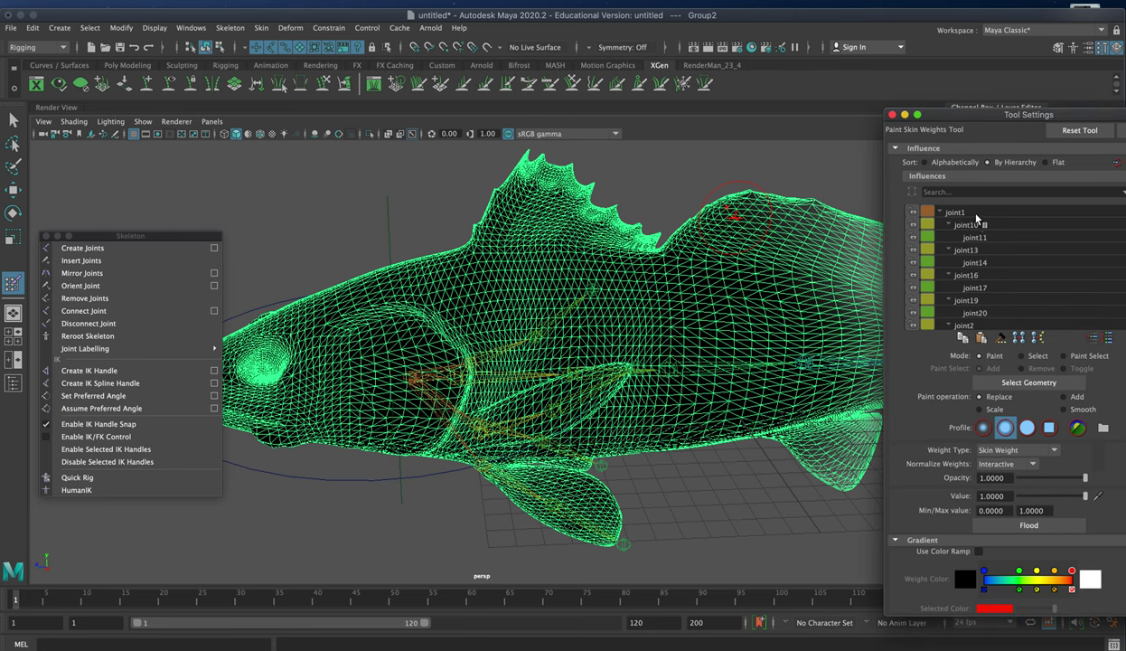
# Choose joint1 and paint its weight over the dorsal fin base and body behind the head
pyautogui.click(975, 213)
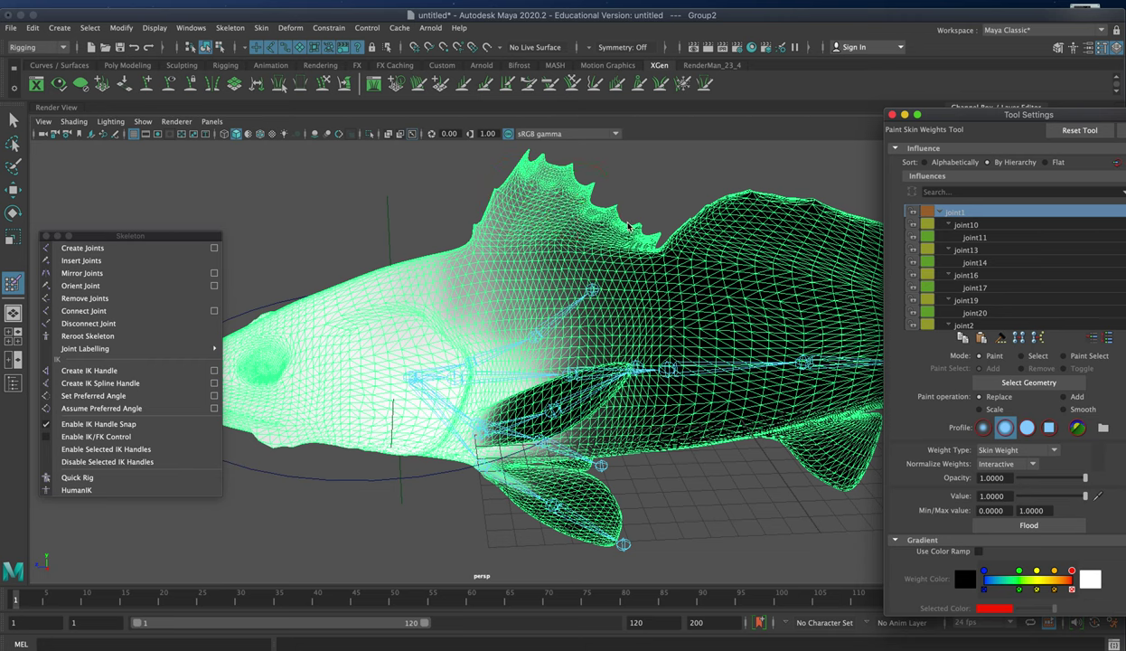
pyautogui.moveTo(611, 216)
pyautogui.mouseDown()
pyautogui.moveTo(560, 174)
pyautogui.moveTo(499, 206)
pyautogui.moveTo(519, 167)
pyautogui.moveTo(554, 172)
pyautogui.moveTo(524, 214)
pyautogui.mouseUp()
pyautogui.hotkey('ctrl', 'z')
pyautogui.keyDown('alt'); pyautogui.moveTo(417, 223); pyautogui.dragTo(542, 185); pyautogui.keyUp('alt')
pyautogui.moveTo(476, 152)
pyautogui.mouseDown()
pyautogui.moveTo(430, 163)
pyautogui.moveTo(397, 198)
pyautogui.moveTo(467, 188)
pyautogui.mouseUp()
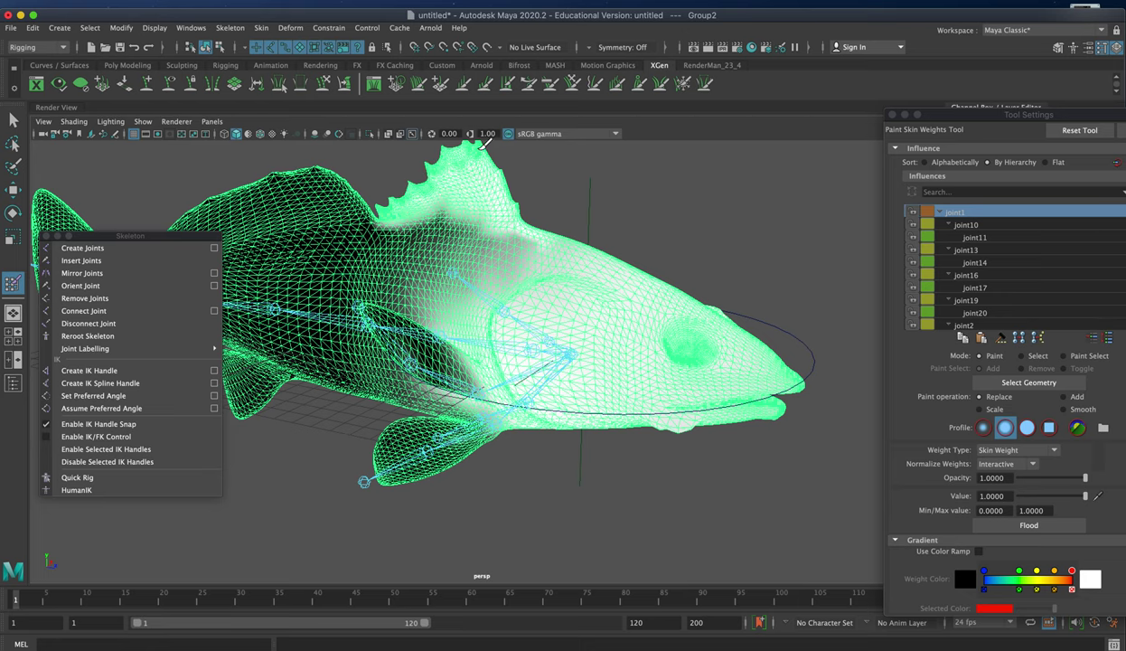
pyautogui.moveTo(566, 211)
pyautogui.mouseDown()
pyautogui.moveTo(535, 238)
pyautogui.moveTo(513, 224)
pyautogui.moveTo(524, 264)
pyautogui.mouseUp()
# Reframe around the head and paint more joint1 weight down the fish's side
pyautogui.moveTo(643, 192)
pyautogui.keyDown('alt'); pyautogui.mouseDown()
pyautogui.moveTo(535, 257)
pyautogui.moveTo(493, 187)
pyautogui.moveTo(465, 234)
pyautogui.mouseUp(); pyautogui.keyUp('alt')
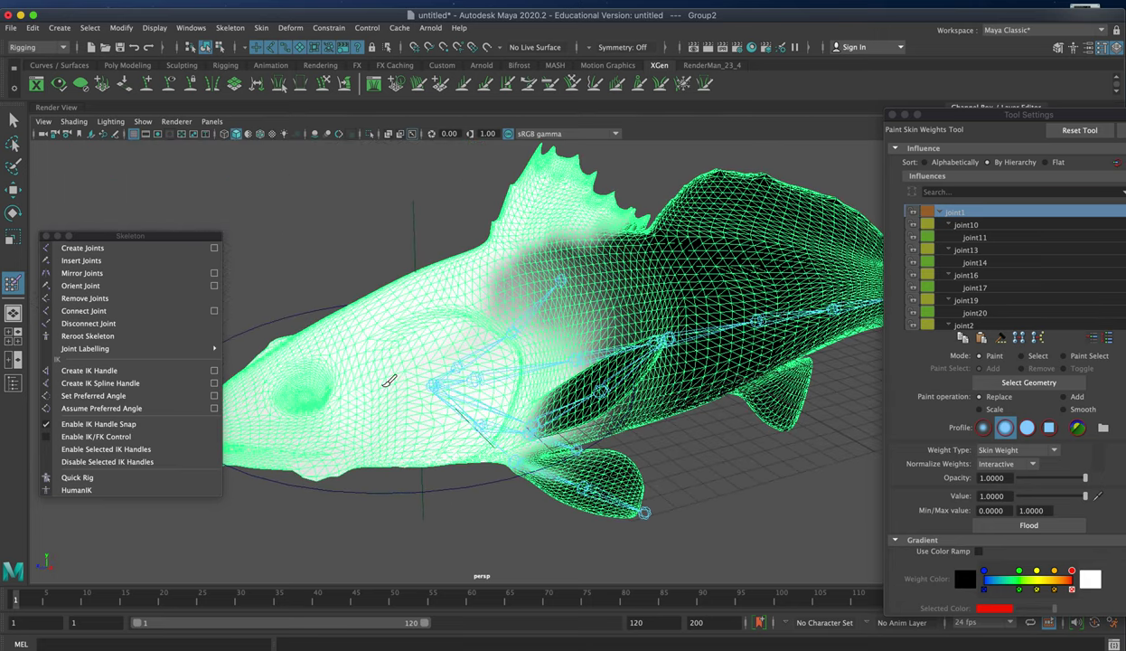
pyautogui.moveTo(395, 393)
pyautogui.keyDown('alt'); pyautogui.mouseDown()
pyautogui.moveTo(387, 405)
pyautogui.moveTo(359, 377)
pyautogui.moveTo(307, 432)
pyautogui.moveTo(594, 476)
pyautogui.moveTo(663, 431)
pyautogui.moveTo(596, 291)
pyautogui.mouseUp(); pyautogui.keyUp('alt')
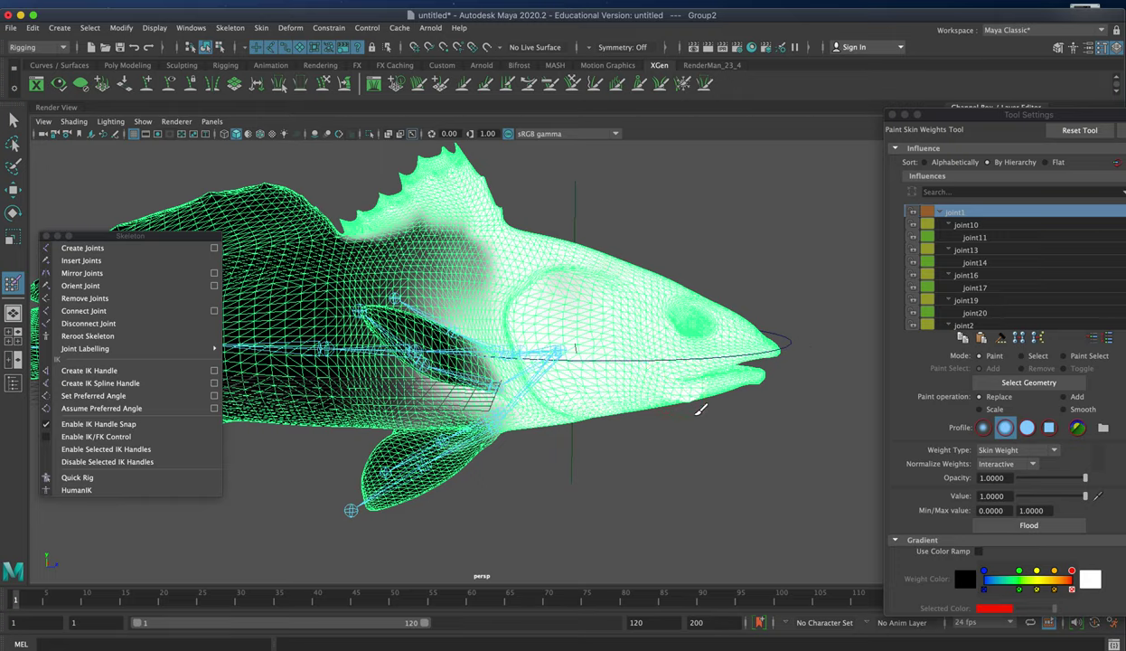
pyautogui.moveTo(697, 412)
pyautogui.keyDown('alt'); pyautogui.mouseDown()
pyautogui.moveTo(508, 422)
pyautogui.moveTo(440, 402)
pyautogui.mouseUp(); pyautogui.keyUp('alt')
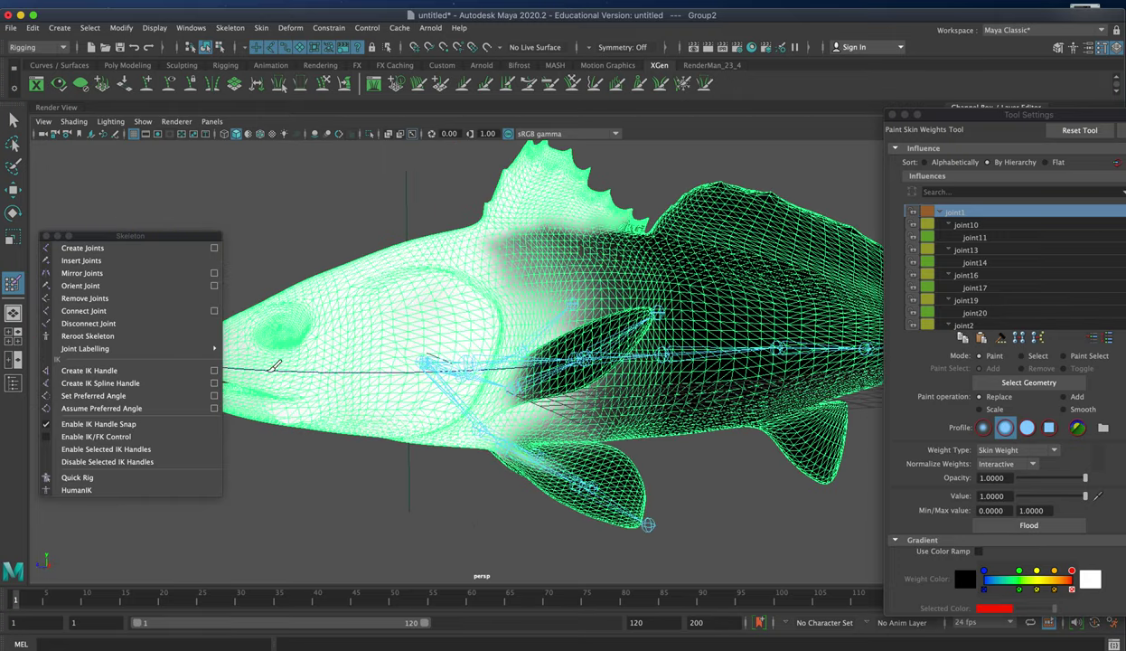
pyautogui.keyDown('alt'); pyautogui.moveTo(314, 306); pyautogui.dragTo(479, 325, button='middle'); pyautogui.keyUp('alt')
pyautogui.moveTo(366, 413)
pyautogui.keyDown('alt'); pyautogui.mouseDown()
pyautogui.moveTo(472, 334)
pyautogui.moveTo(587, 334)
pyautogui.moveTo(535, 395)
pyautogui.mouseUp(); pyautogui.keyUp('alt')
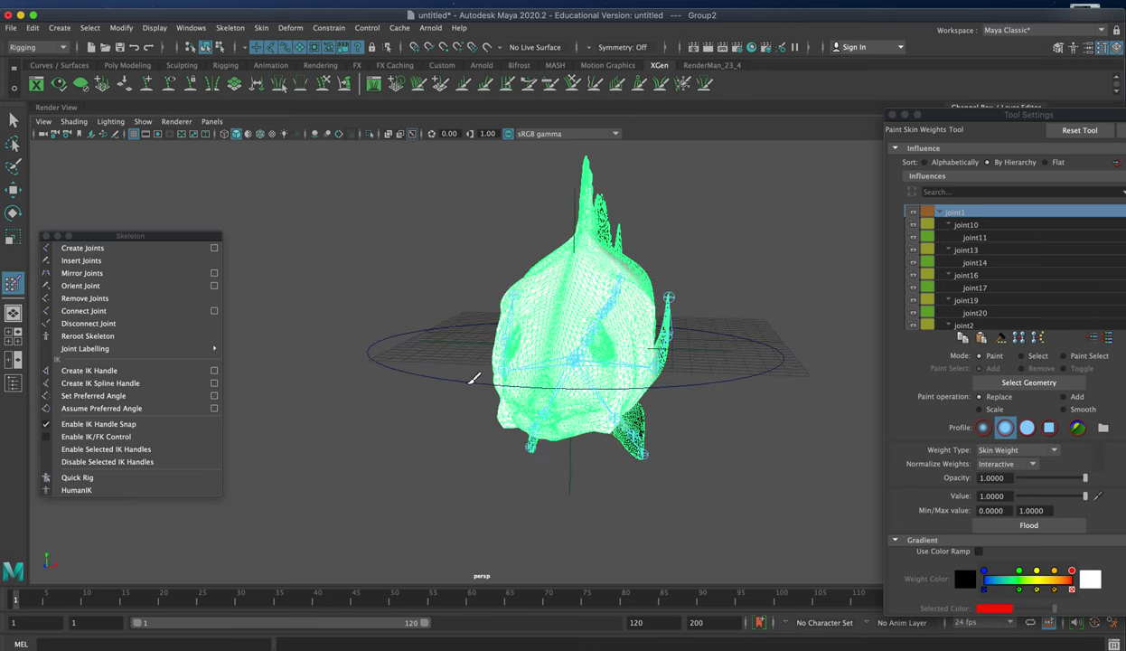
pyautogui.keyDown('alt'); pyautogui.moveTo(472, 376); pyautogui.dragTo(353, 384); pyautogui.keyUp('alt')
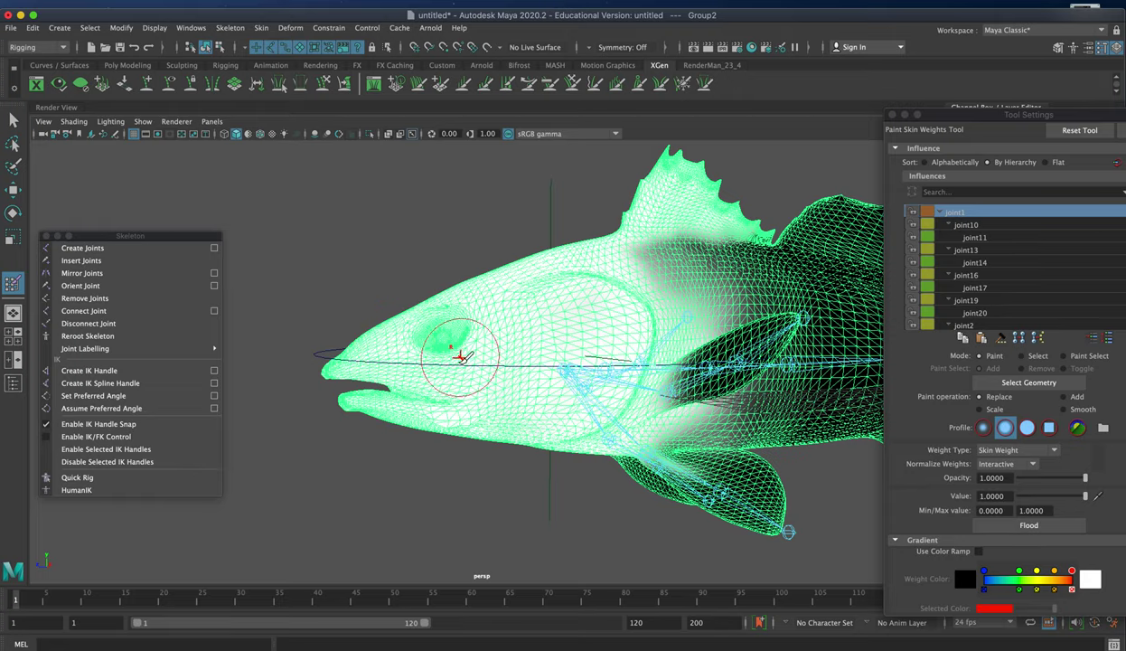
pyautogui.scroll(5, 468, 213)
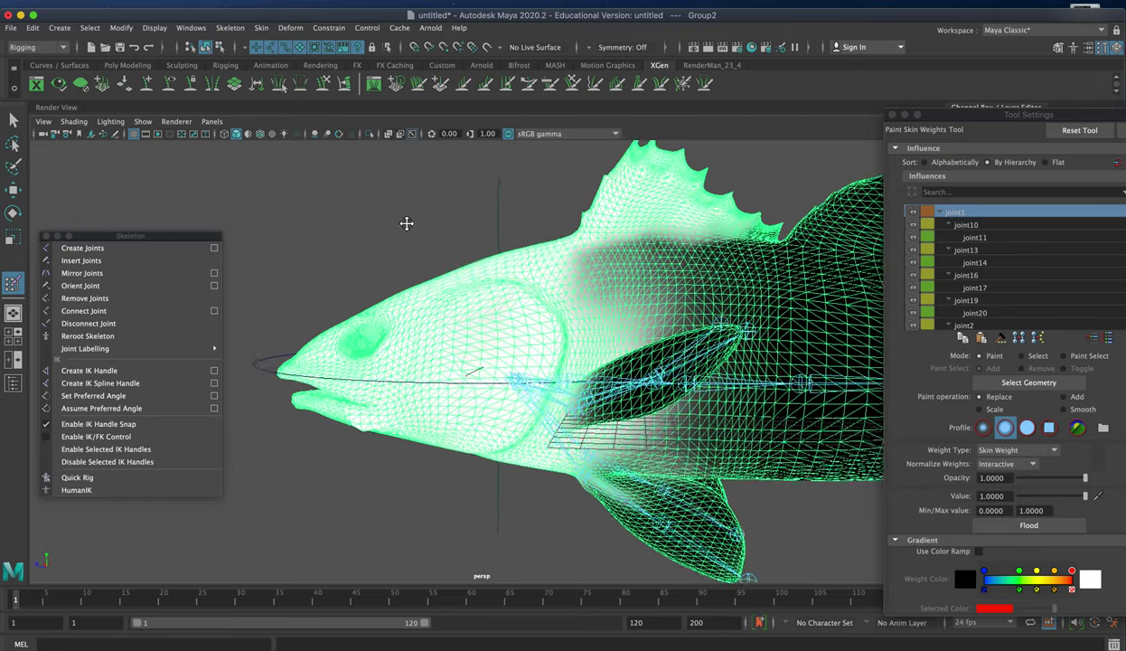
pyautogui.moveTo(434, 242)
pyautogui.keyDown('alt'); pyautogui.mouseDown()
pyautogui.moveTo(464, 259)
pyautogui.moveTo(495, 315)
pyautogui.mouseUp(); pyautogui.keyUp('alt')
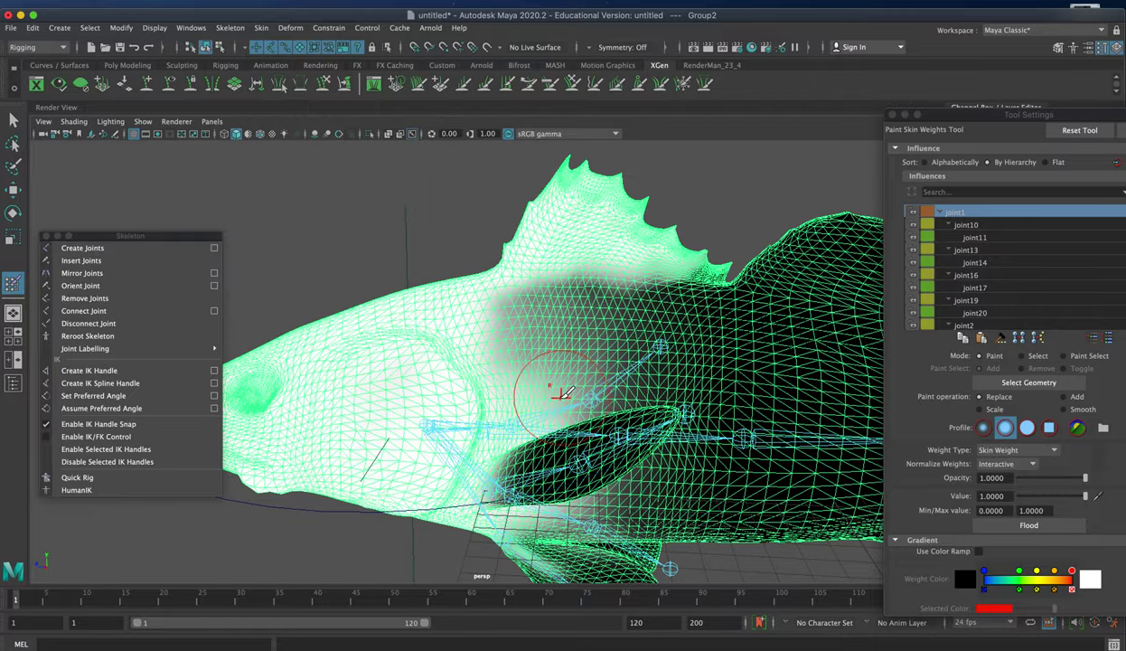
pyautogui.moveTo(398, 204)
pyautogui.keyDown('alt'); pyautogui.mouseDown()
pyautogui.moveTo(357, 193)
pyautogui.moveTo(340, 174)
pyautogui.mouseUp(); pyautogui.keyUp('alt')
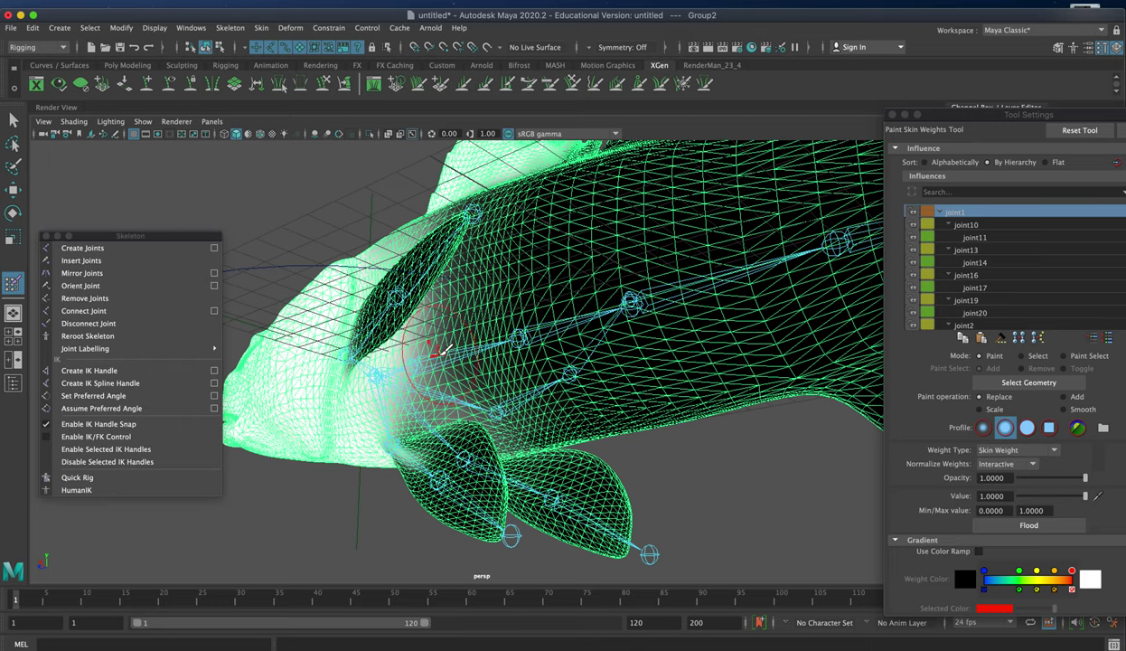
pyautogui.moveTo(427, 346)
pyautogui.mouseDown()
pyautogui.moveTo(445, 300)
pyautogui.moveTo(402, 366)
pyautogui.moveTo(354, 348)
pyautogui.mouseUp()
pyautogui.keyDown('alt'); pyautogui.moveTo(316, 271); pyautogui.dragTo(408, 304); pyautogui.keyUp('alt')
# Paint joint1 weight around the side fin joints and along the flank
pyautogui.moveTo(561, 406)
pyautogui.mouseDown()
pyautogui.moveTo(583, 402)
pyautogui.moveTo(528, 427)
pyautogui.moveTo(586, 444)
pyautogui.mouseUp()
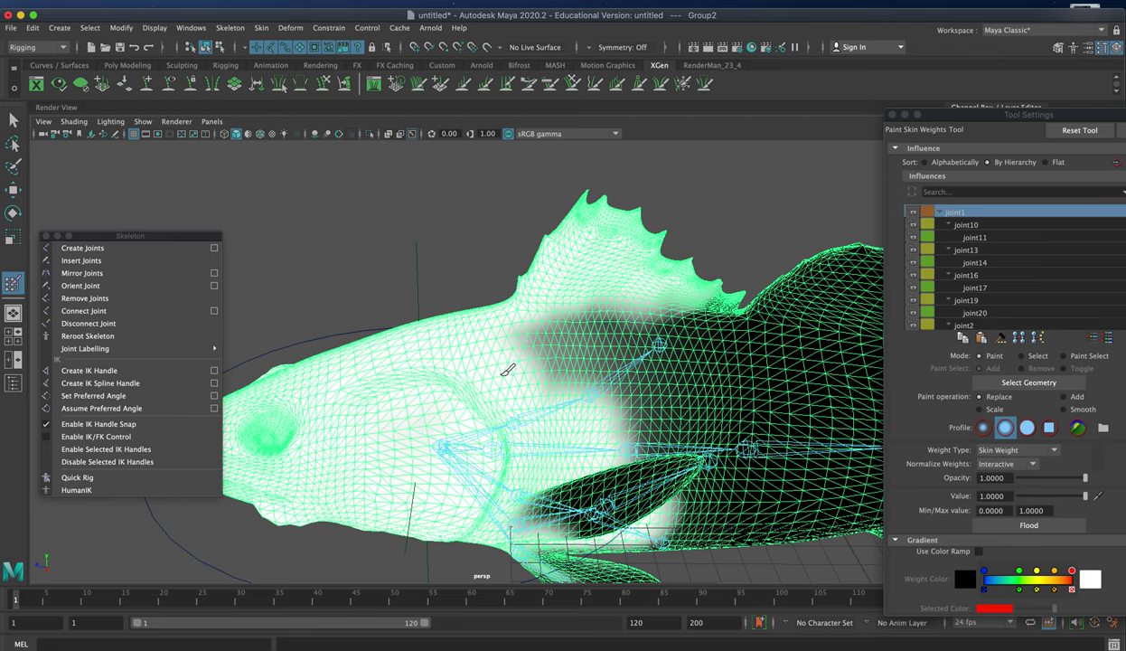
pyautogui.keyDown('alt'); pyautogui.moveTo(352, 239); pyautogui.dragTo(587, 251); pyautogui.keyUp('alt')
pyautogui.moveTo(477, 316); pyautogui.dragTo(435, 322)
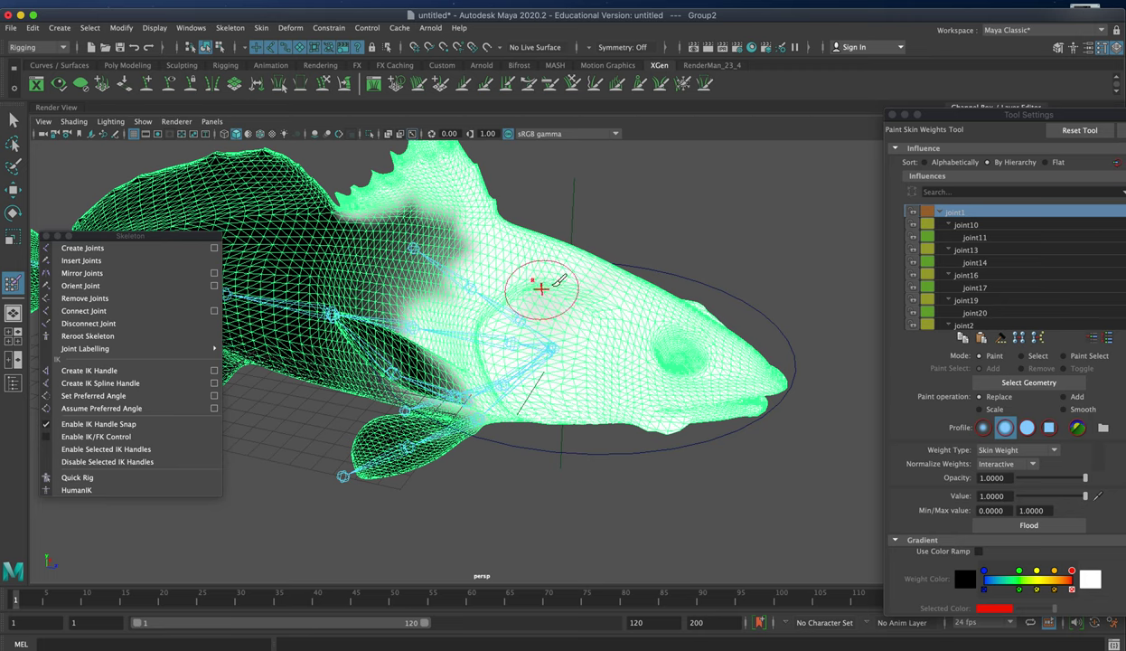
pyautogui.moveTo(633, 235)
pyautogui.keyDown('alt'); pyautogui.mouseDown()
pyautogui.moveTo(662, 236)
pyautogui.moveTo(749, 174)
pyautogui.moveTo(723, 208)
pyautogui.mouseUp(); pyautogui.keyUp('alt')
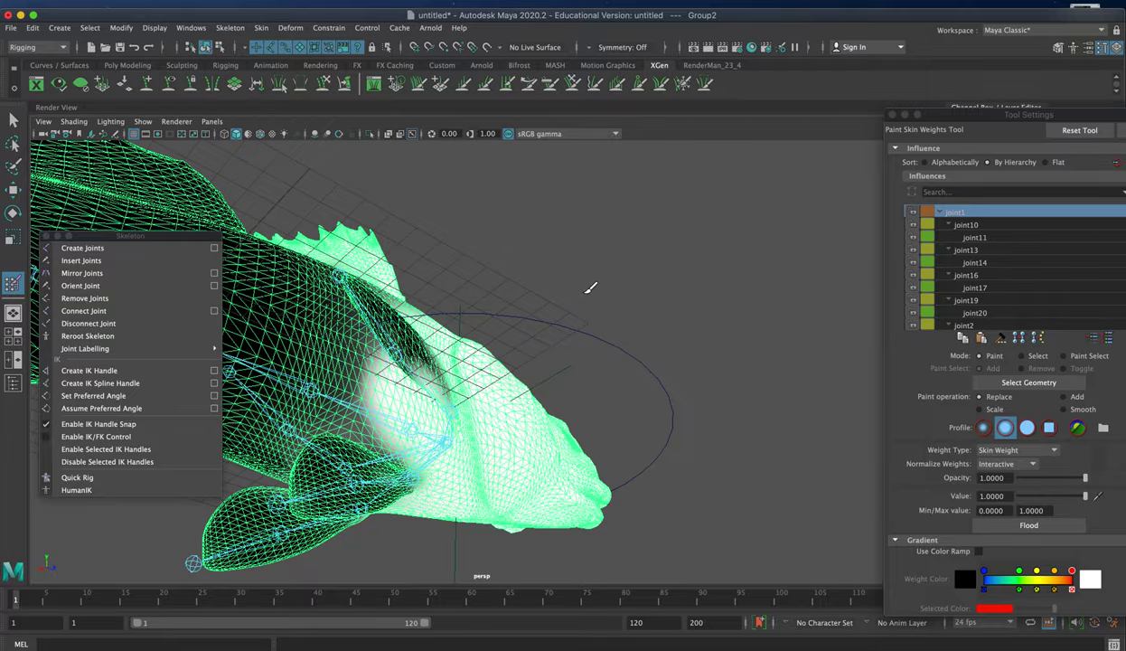
# View the fish head-on and inspect joint10's influence
pyautogui.keyDown('alt'); pyautogui.moveTo(595, 281); pyautogui.dragTo(520, 345); pyautogui.keyUp('alt')
pyautogui.keyDown('alt'); pyautogui.moveTo(520, 344); pyautogui.dragTo(488, 261, button='right'); pyautogui.keyUp('alt')
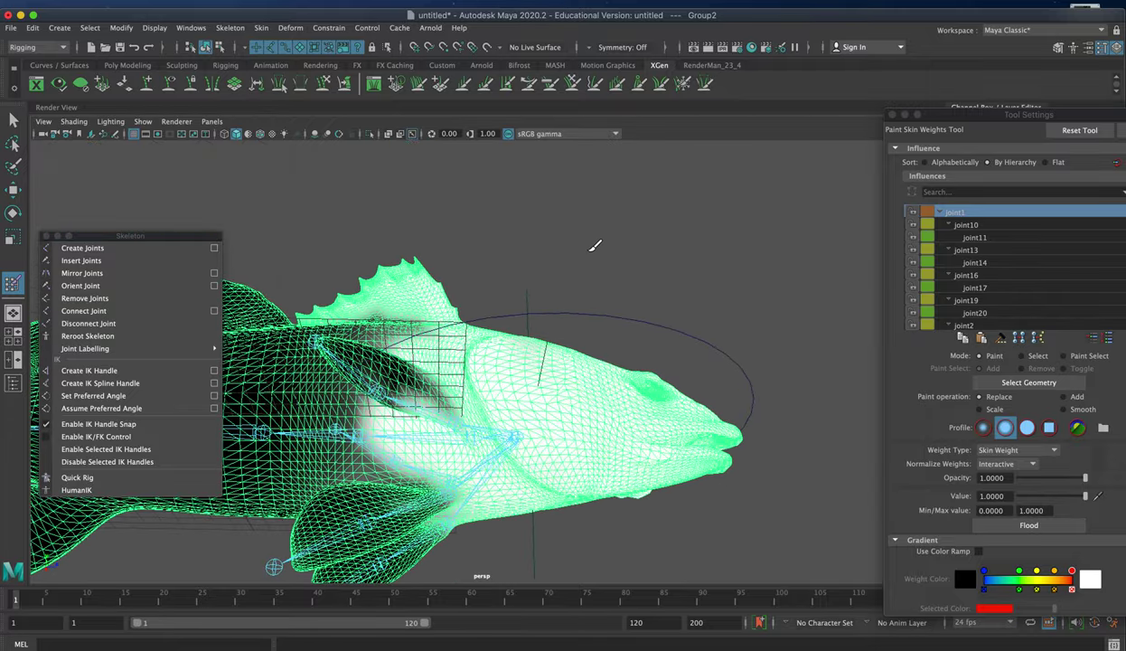
pyautogui.keyDown('alt'); pyautogui.moveTo(587, 250); pyautogui.dragTo(524, 301); pyautogui.keyUp('alt')
pyautogui.keyDown('alt'); pyautogui.moveTo(724, 254); pyautogui.dragTo(522, 245); pyautogui.keyUp('alt')
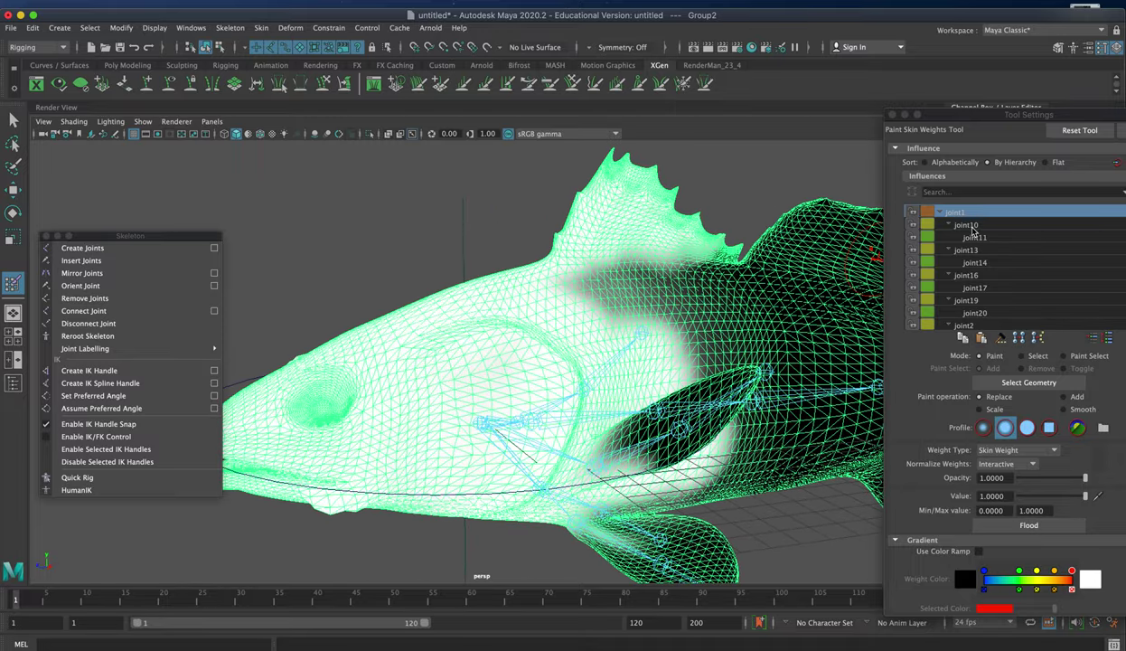
pyautogui.click(969, 225)
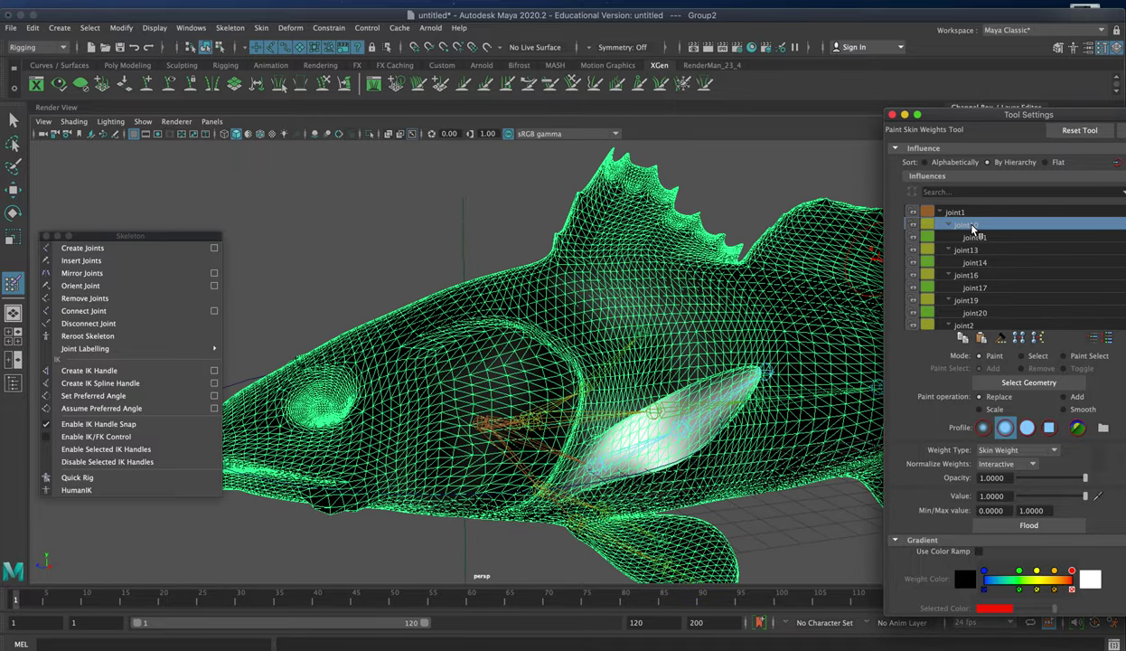
pyautogui.click(611, 298)
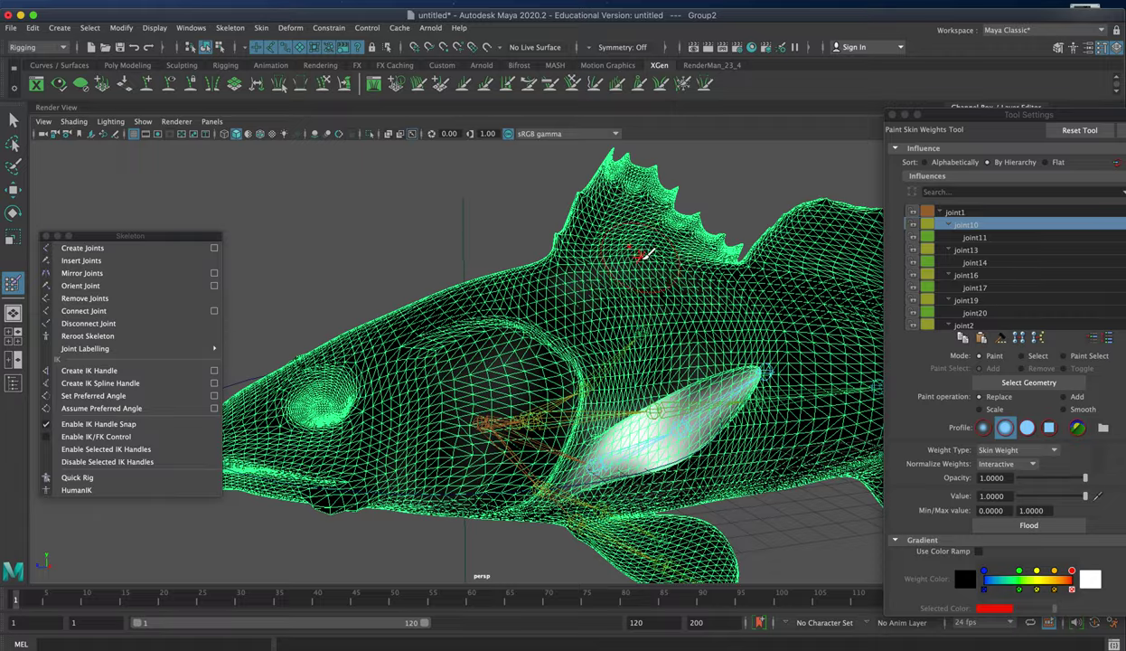
pyautogui.keyDown('alt'); pyautogui.moveTo(644, 256); pyautogui.dragTo(849, 287); pyautogui.keyUp('alt')
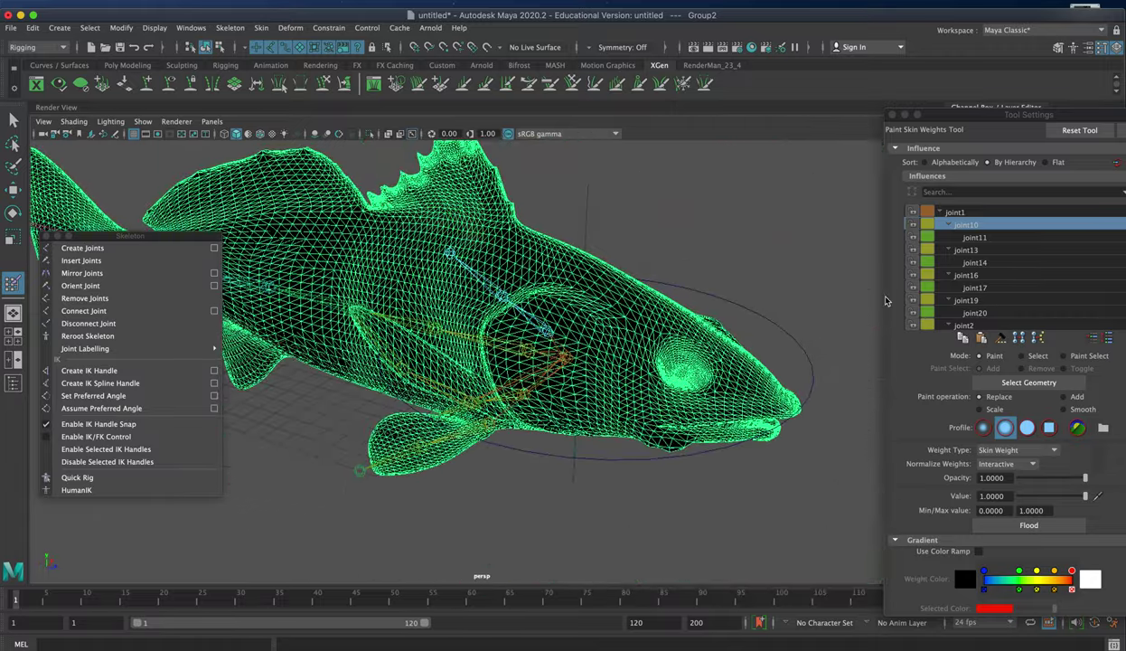
# Check joint11, then choose joint13 and paint down its weight on the lower fin
pyautogui.click(974, 237)
pyautogui.moveTo(723, 250)
pyautogui.keyDown('alt'); pyautogui.mouseDown()
pyautogui.moveTo(472, 237)
pyautogui.moveTo(583, 285)
pyautogui.mouseUp(); pyautogui.keyUp('alt')
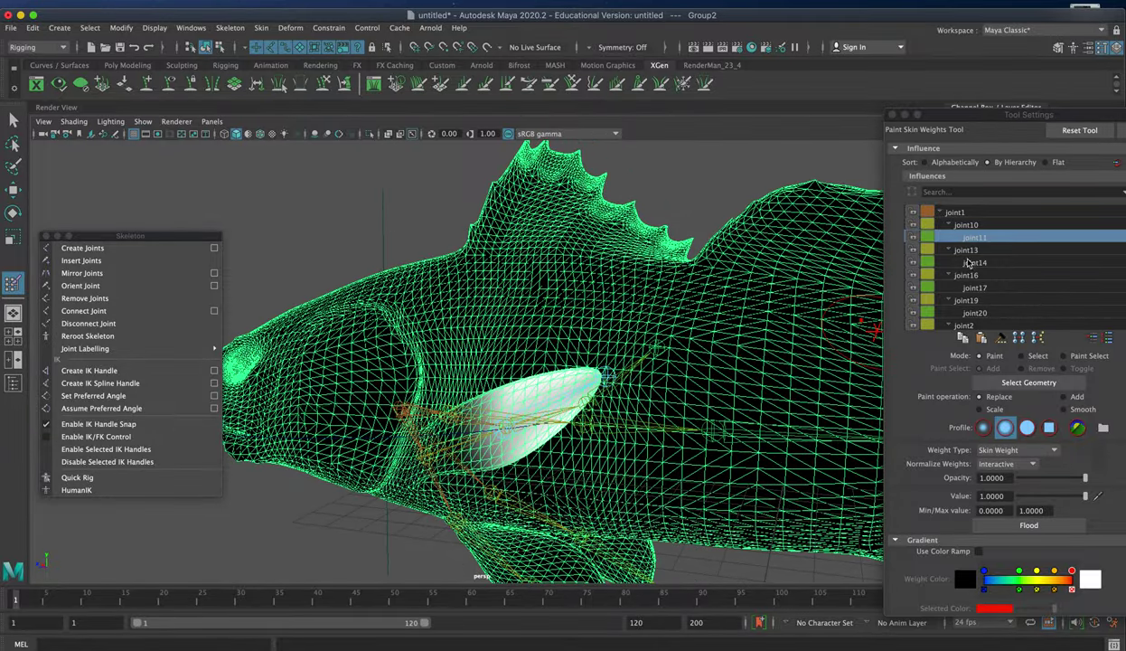
pyautogui.click(966, 251)
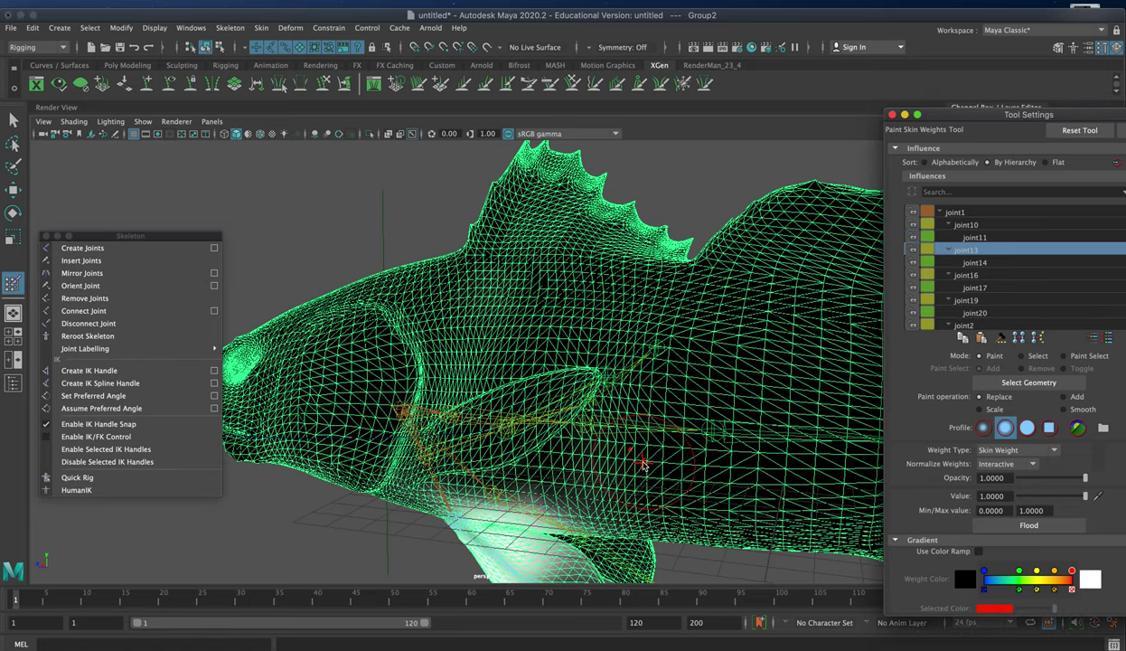
pyautogui.moveTo(578, 451)
pyautogui.keyDown('alt'); pyautogui.mouseDown()
pyautogui.moveTo(628, 415)
pyautogui.moveTo(655, 357)
pyautogui.mouseUp(); pyautogui.keyUp('alt')
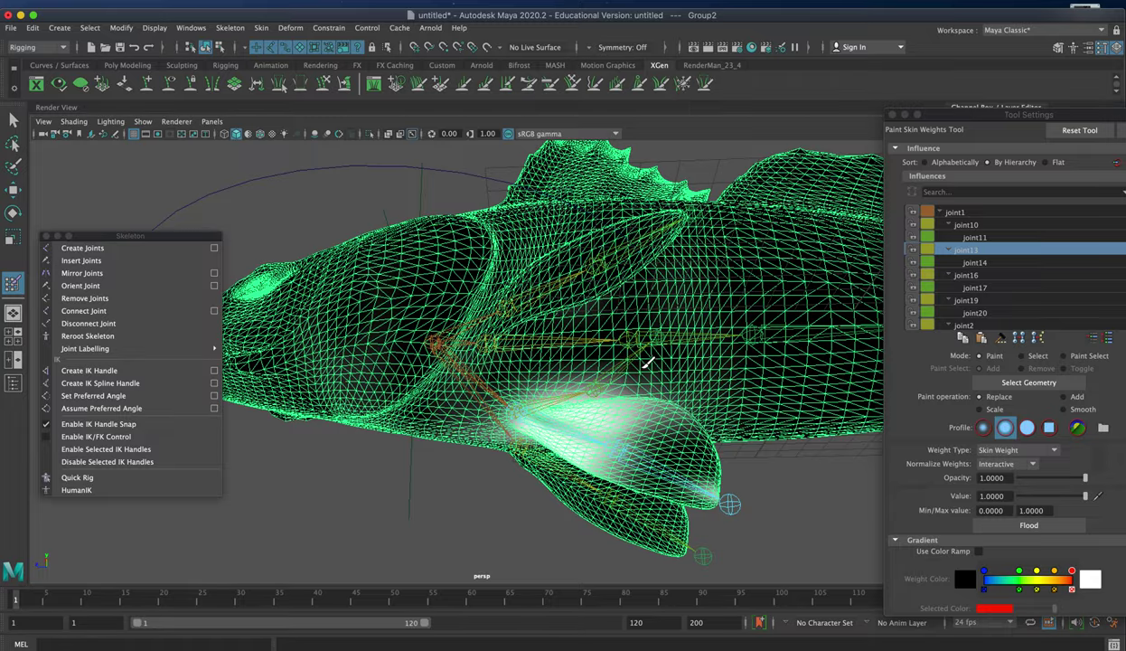
pyautogui.moveTo(824, 478)
pyautogui.keyDown('alt'); pyautogui.mouseDown()
pyautogui.moveTo(754, 490)
pyautogui.moveTo(610, 470)
pyautogui.mouseUp(); pyautogui.keyUp('alt')
pyautogui.keyDown('alt'); pyautogui.moveTo(690, 526); pyautogui.dragTo(666, 464); pyautogui.keyUp('alt')
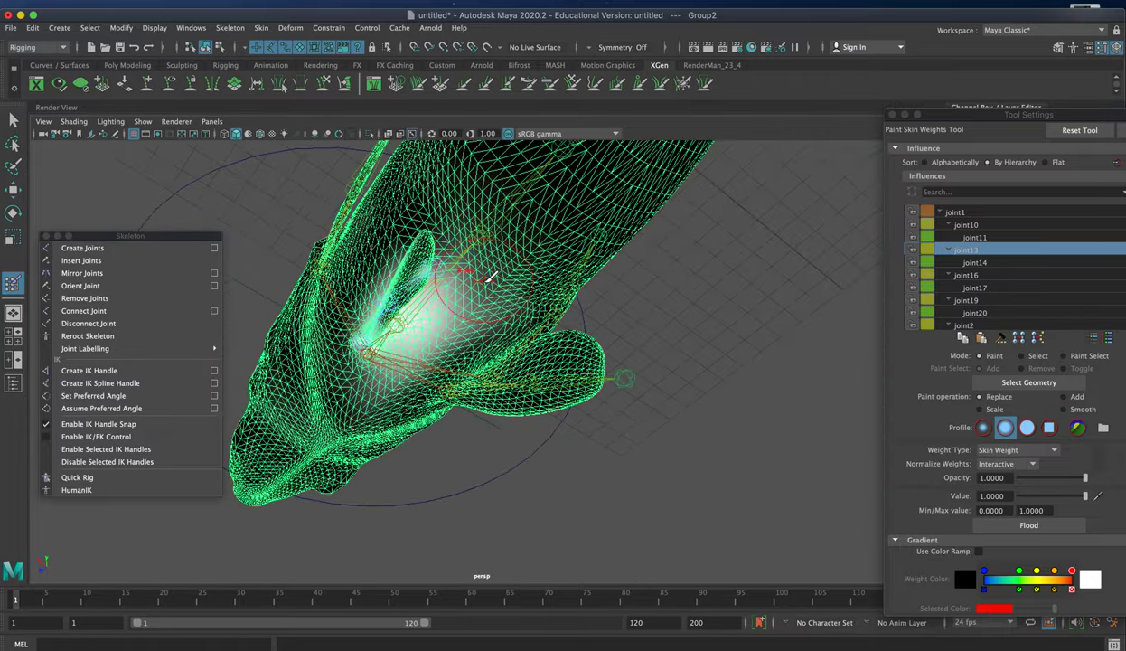
pyautogui.moveTo(448, 282)
pyautogui.mouseDown()
pyautogui.moveTo(417, 362)
pyautogui.moveTo(458, 282)
pyautogui.moveTo(495, 245)
pyautogui.moveTo(471, 211)
pyautogui.moveTo(509, 281)
pyautogui.moveTo(374, 376)
pyautogui.mouseUp()
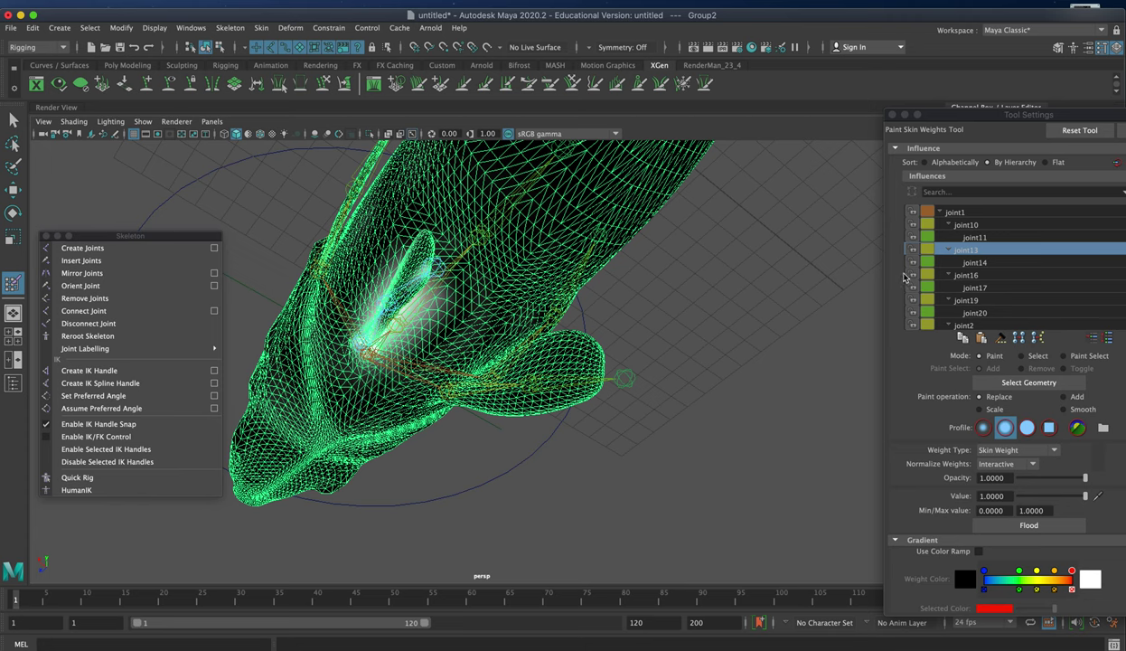
# Reduce joint16's weight on the fin and check joint17 and joint19 influences
pyautogui.click(974, 274)
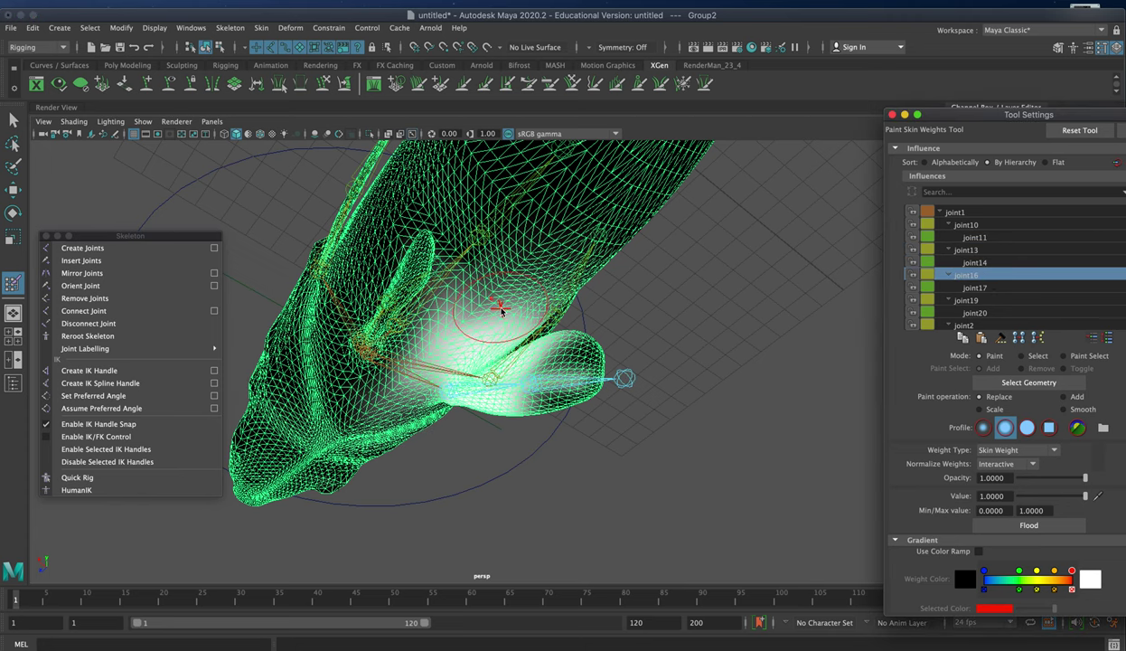
pyautogui.moveTo(402, 326)
pyautogui.mouseDown()
pyautogui.moveTo(448, 317)
pyautogui.moveTo(399, 391)
pyautogui.moveTo(491, 312)
pyautogui.moveTo(530, 301)
pyautogui.moveTo(547, 314)
pyautogui.moveTo(486, 303)
pyautogui.moveTo(494, 292)
pyautogui.moveTo(490, 330)
pyautogui.moveTo(453, 361)
pyautogui.moveTo(460, 318)
pyautogui.mouseUp()
pyautogui.keyDown('alt'); pyautogui.moveTo(661, 328); pyautogui.dragTo(374, 352); pyautogui.keyUp('alt')
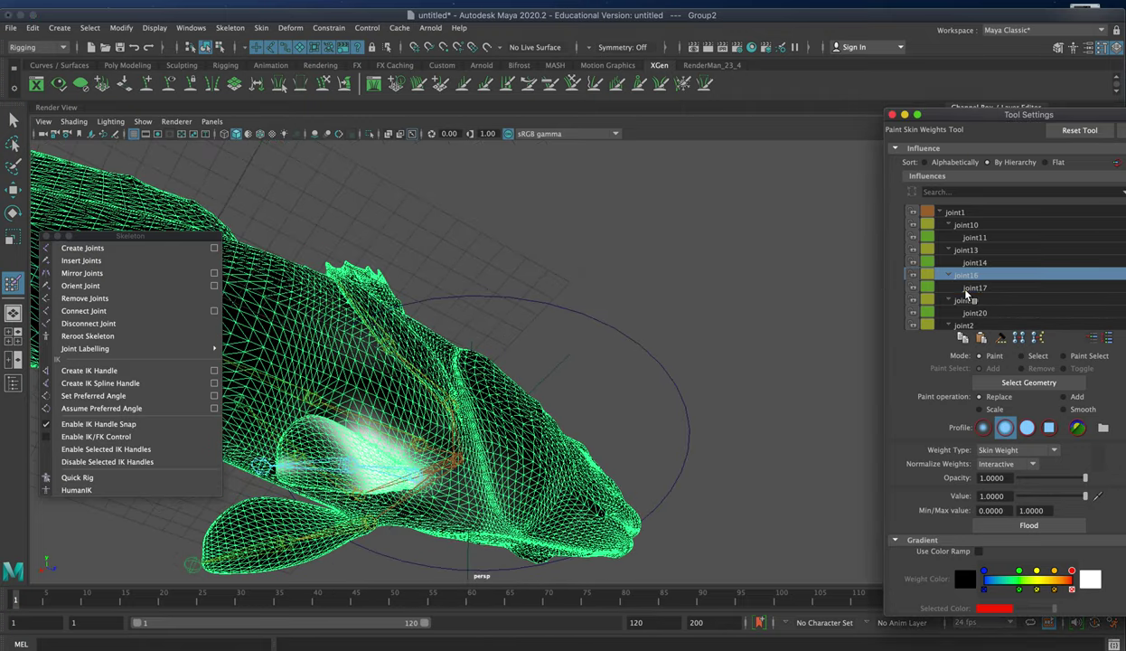
pyautogui.click(971, 287)
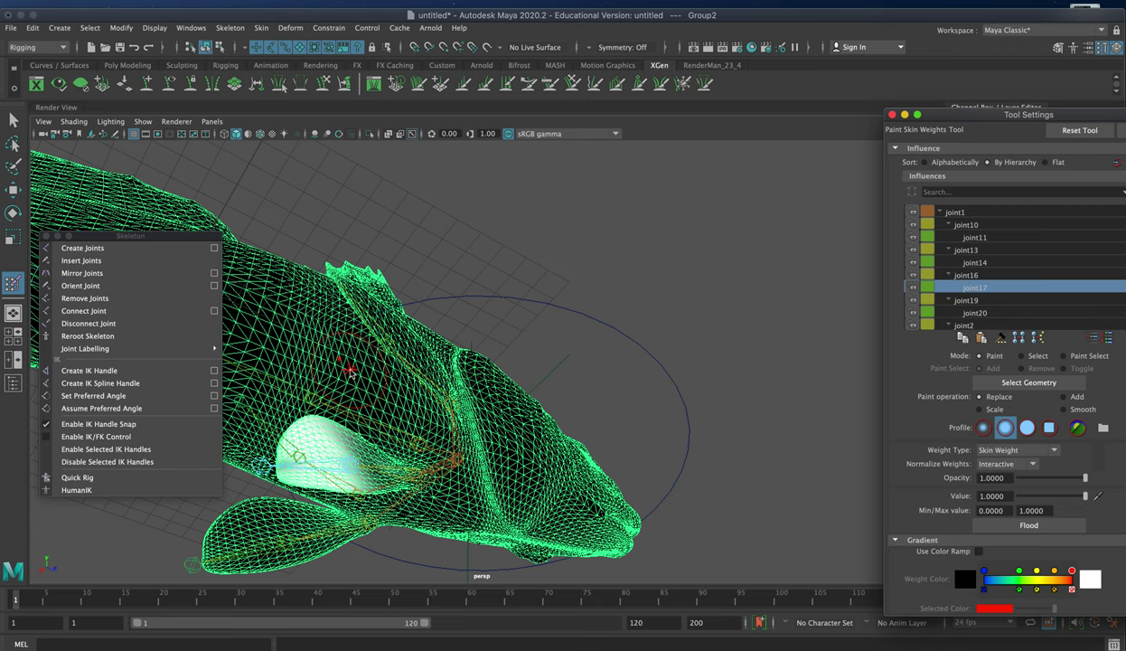
pyautogui.click(262, 363)
pyautogui.click(965, 300)
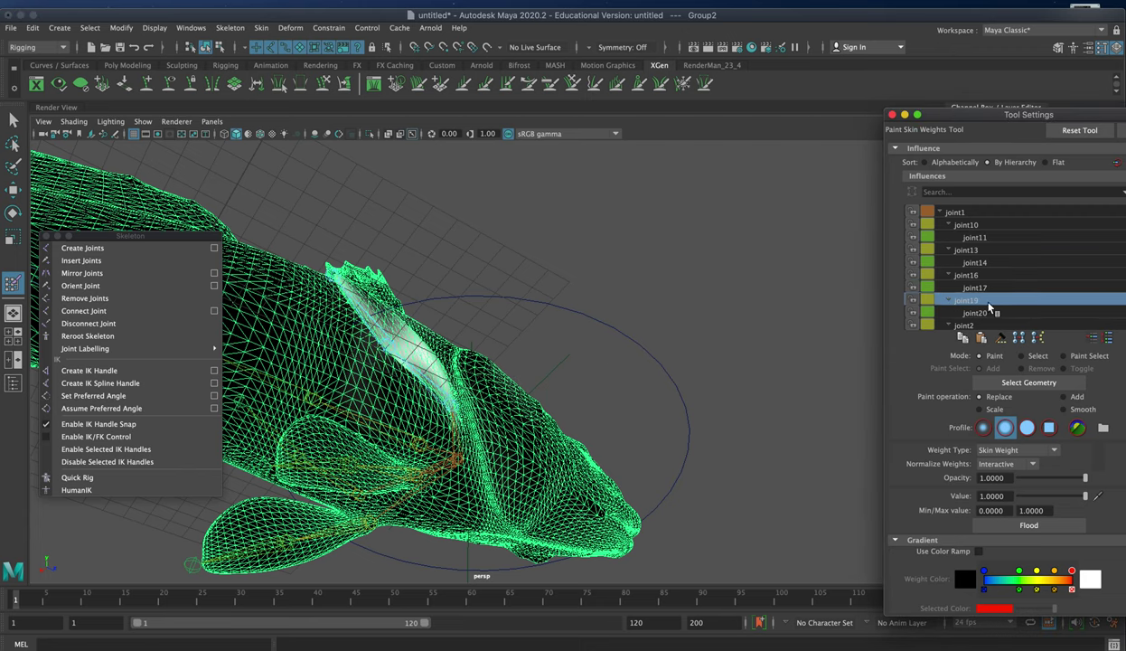
pyautogui.keyDown('alt'); pyautogui.moveTo(640, 307); pyautogui.dragTo(726, 306); pyautogui.keyUp('alt')
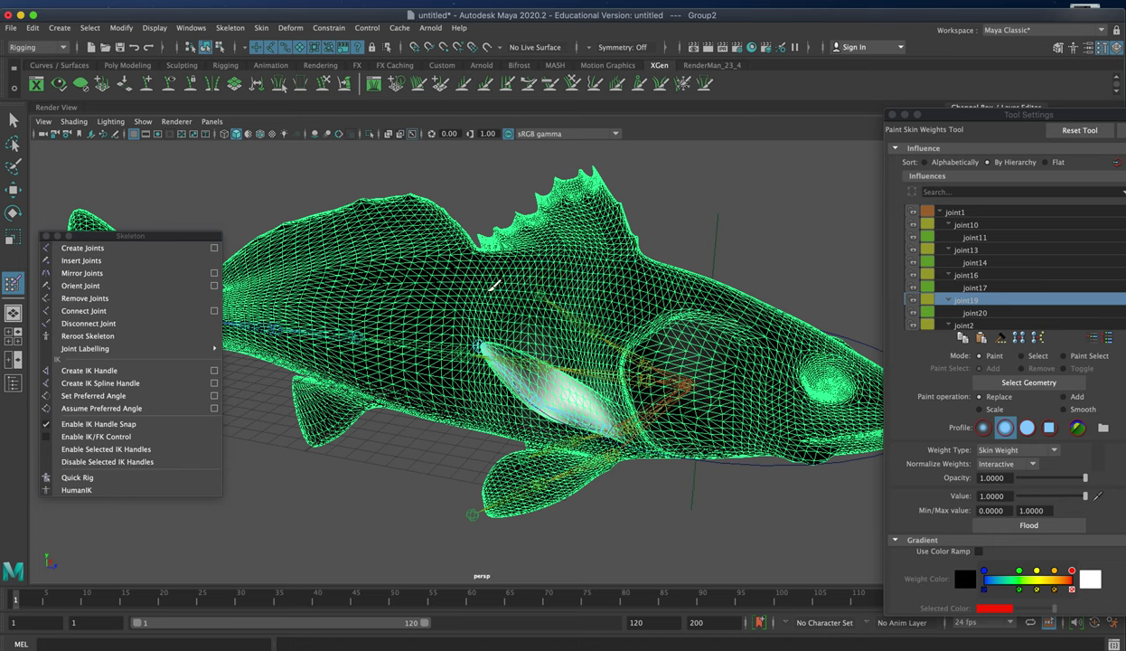
# Check joint20, joint2 and joint4 influences, then close the Tool Settings window
pyautogui.click(999, 313)
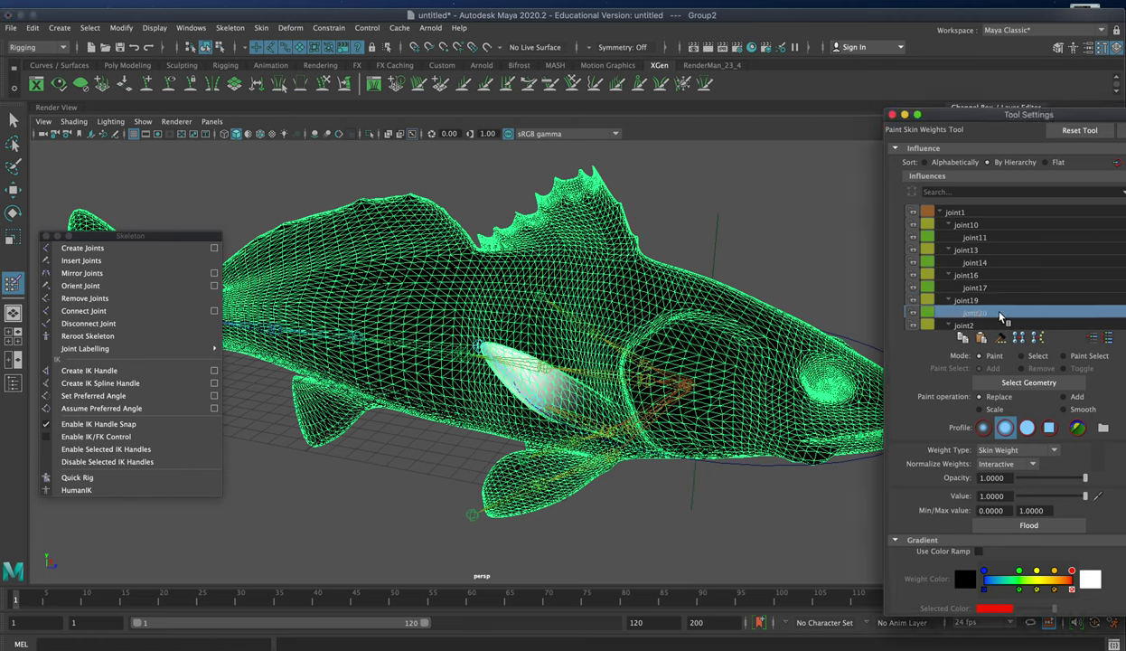
pyautogui.scroll(-2, 1000, 300)
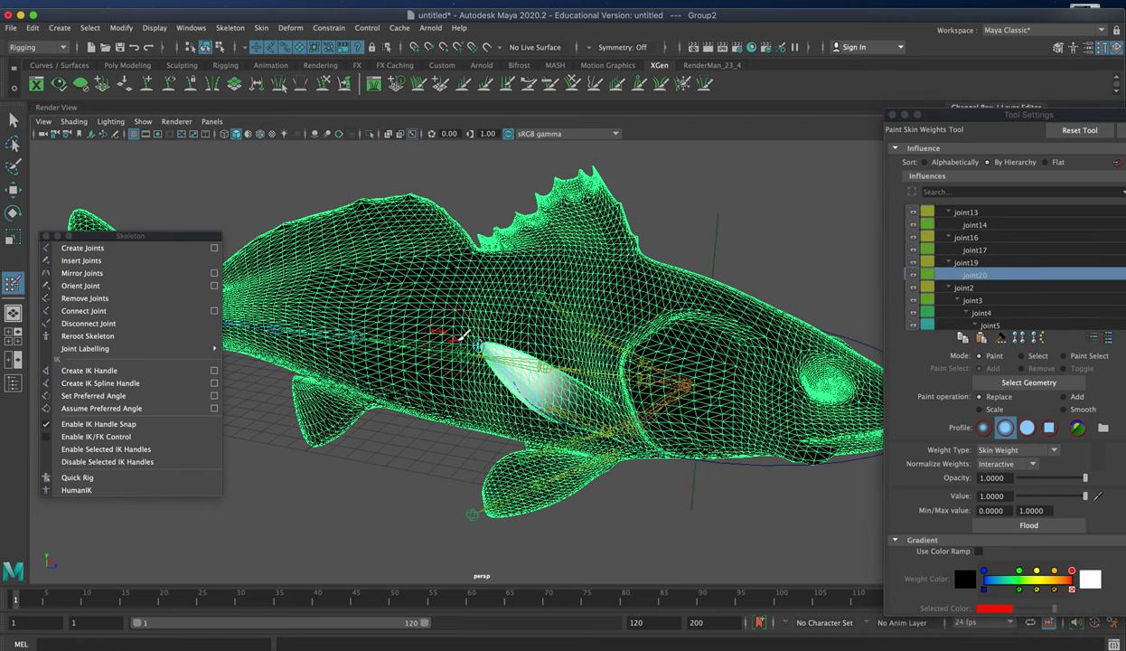
pyautogui.click(999, 288)
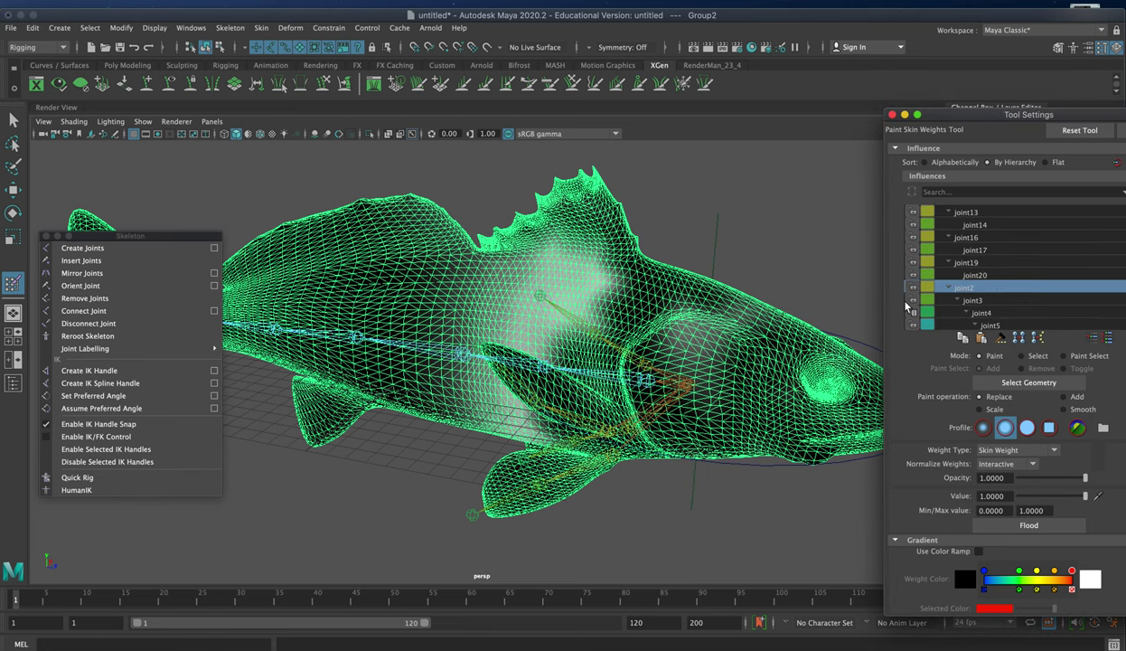
pyautogui.keyDown('alt'); pyautogui.moveTo(777, 294); pyautogui.dragTo(683, 253); pyautogui.keyUp('alt')
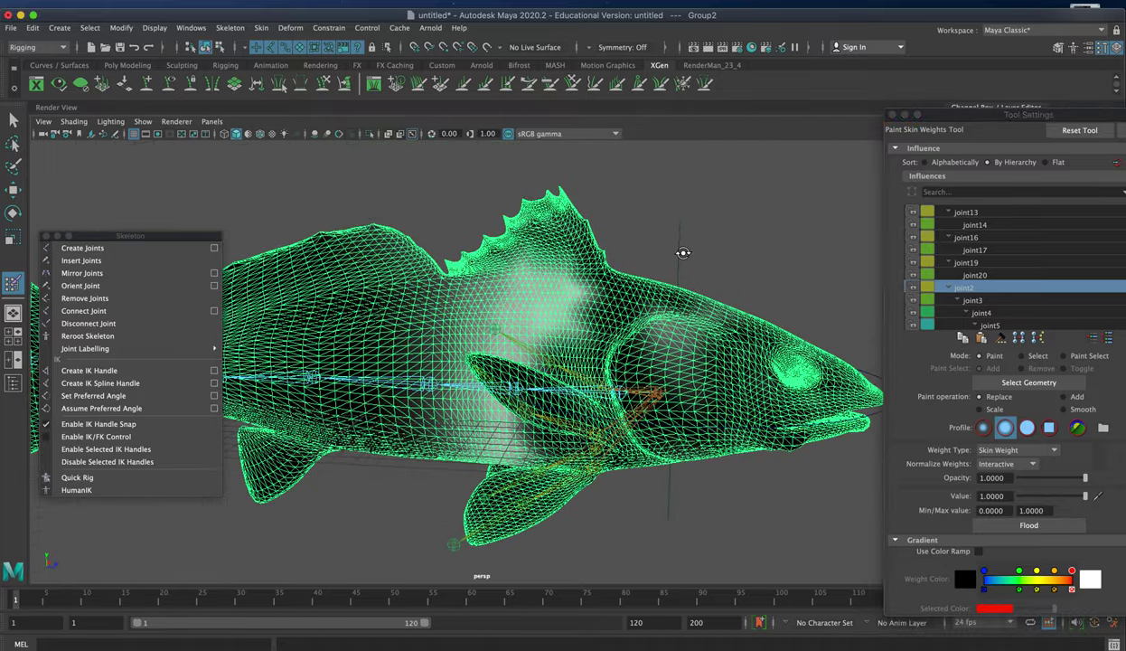
pyautogui.click(985, 312)
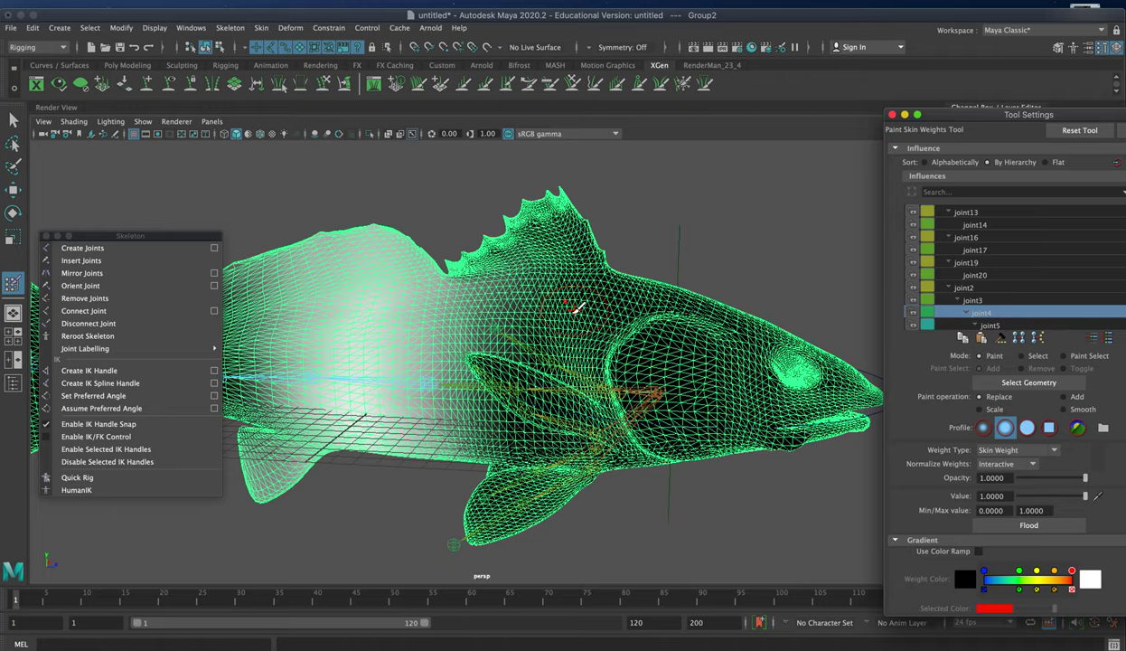
pyautogui.keyDown('alt'); pyautogui.moveTo(384, 371); pyautogui.dragTo(389, 285); pyautogui.keyUp('alt')
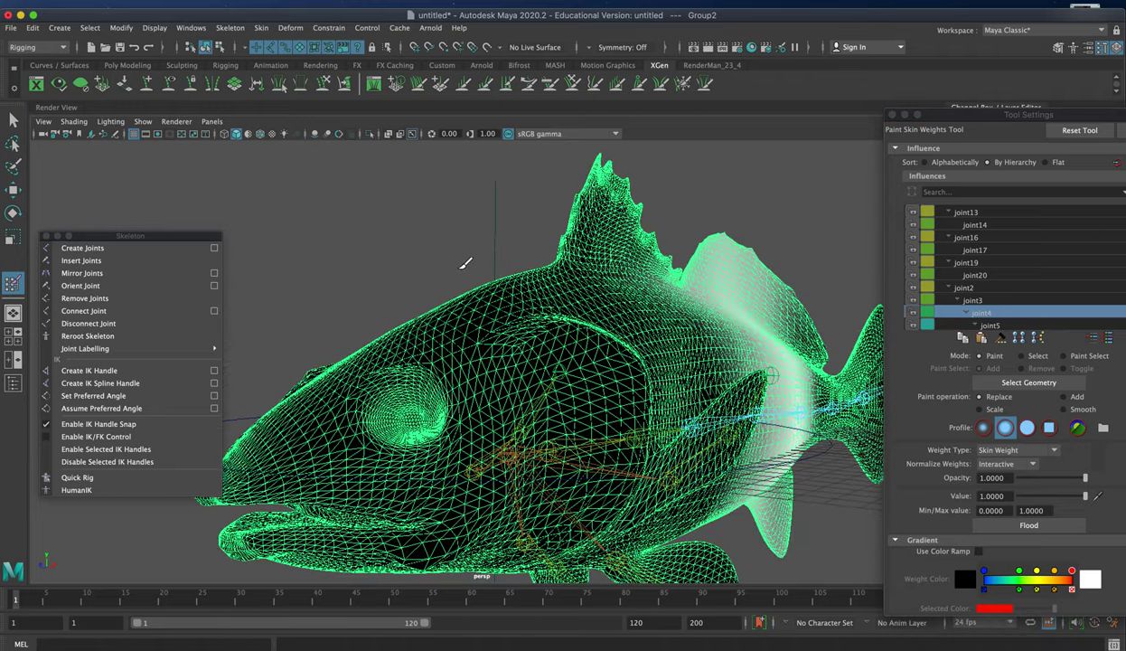
pyautogui.click(892, 115)
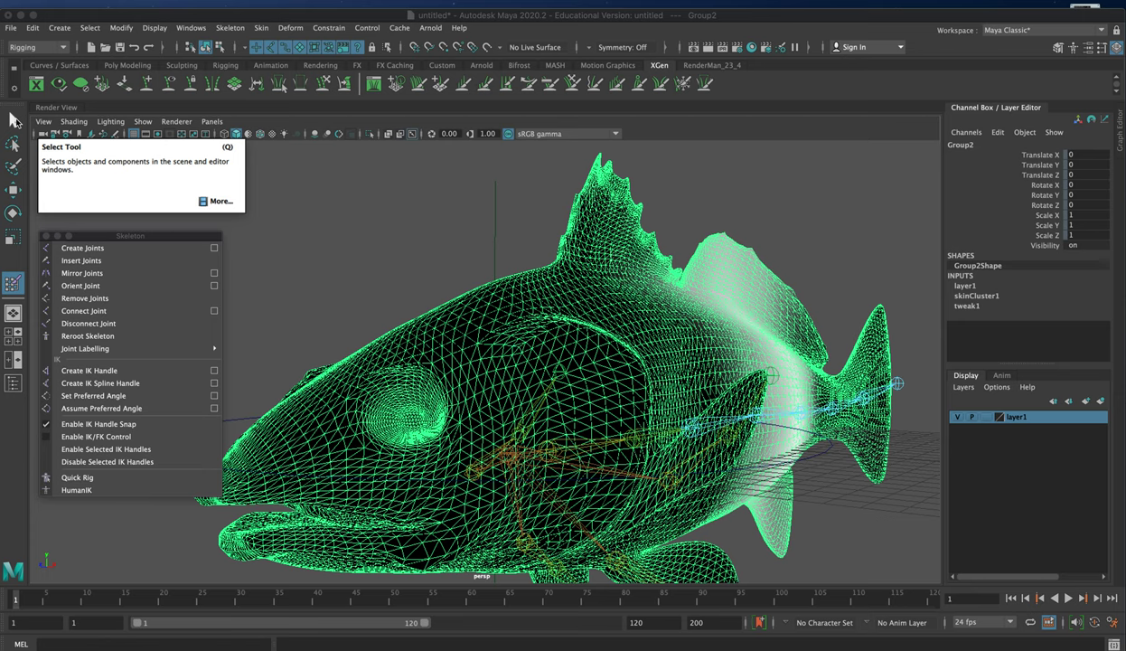
# Switch to the Select tool, show the fish smooth-shaded, deselect it and frame it whole
pyautogui.click(14, 120)
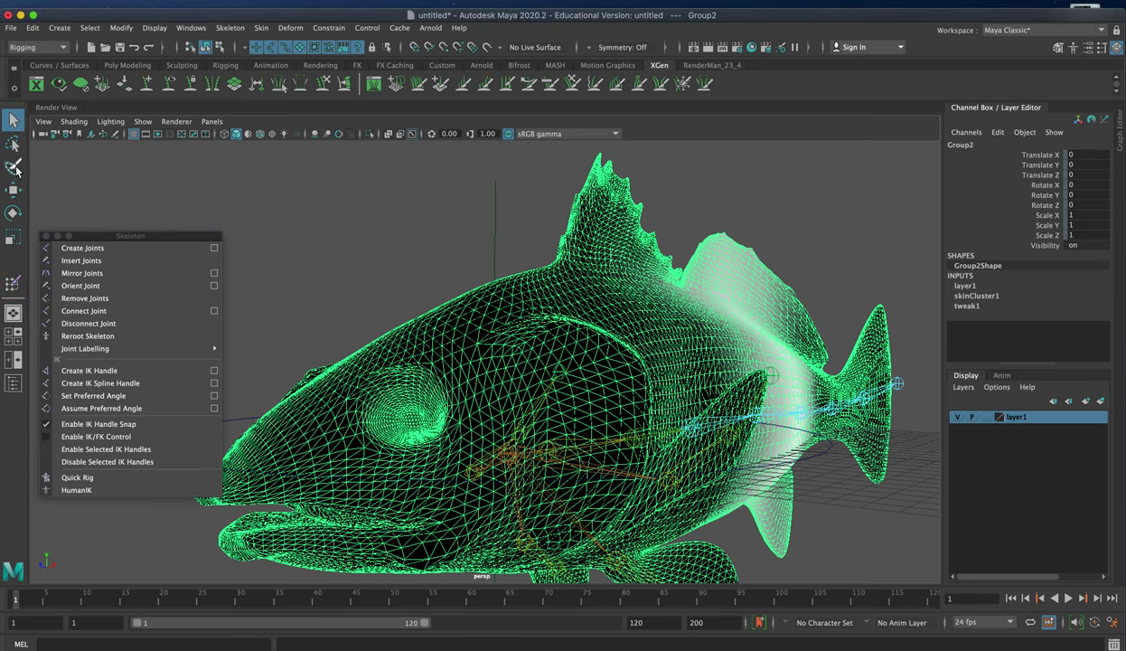
pyautogui.press('5')
pyautogui.click(356, 253)
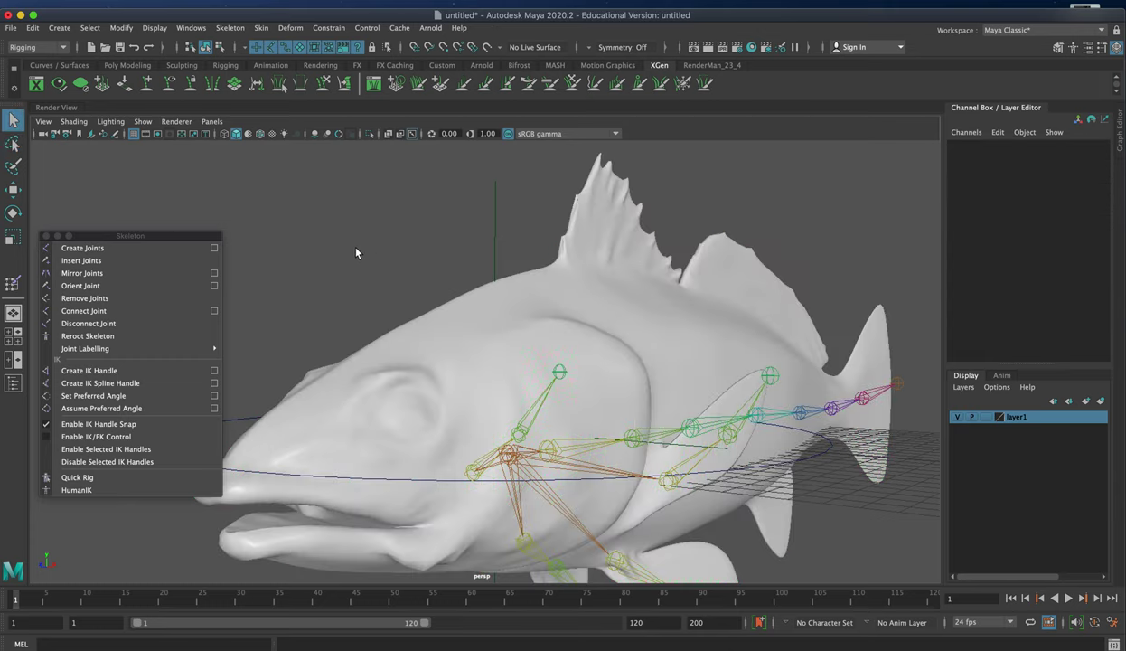
pyautogui.scroll(-5, 523, 345)
pyautogui.keyDown('alt'); pyautogui.moveTo(503, 319); pyautogui.dragTo(511, 340); pyautogui.keyUp('alt')
pyautogui.keyDown('alt'); pyautogui.moveTo(512, 340); pyautogui.dragTo(504, 267, button='middle'); pyautogui.keyUp('alt')
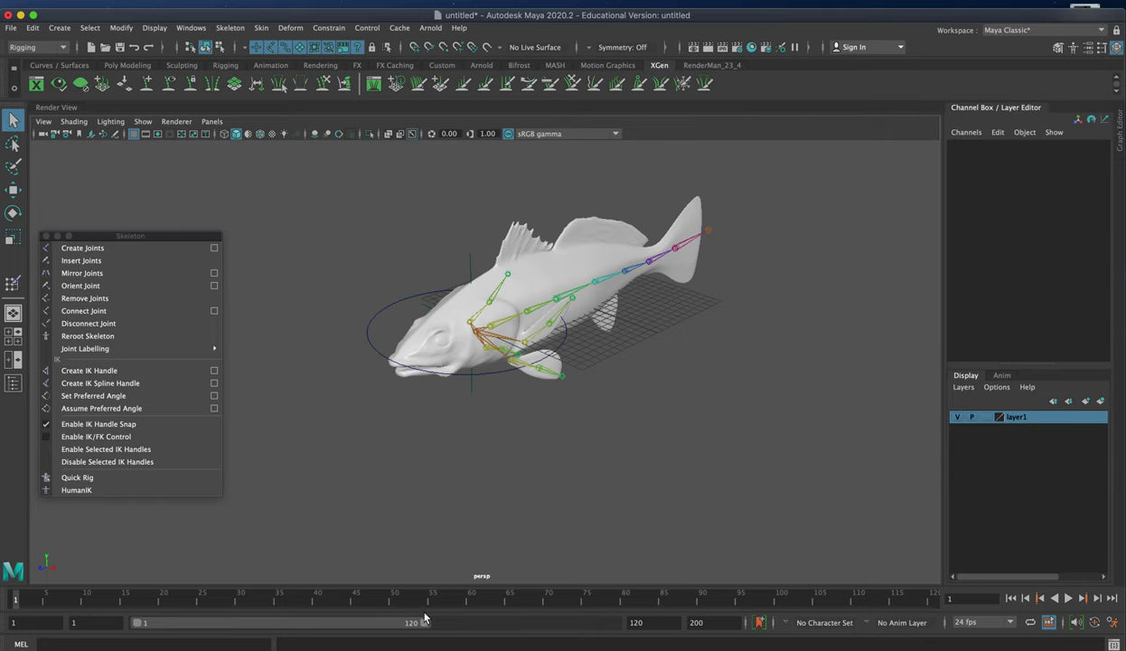
# Enter 30 as the playback and animation end frames so the timeline runs 1 to 30
pyautogui.click(640, 622)
pyautogui.write('30')
pyautogui.press('Return')
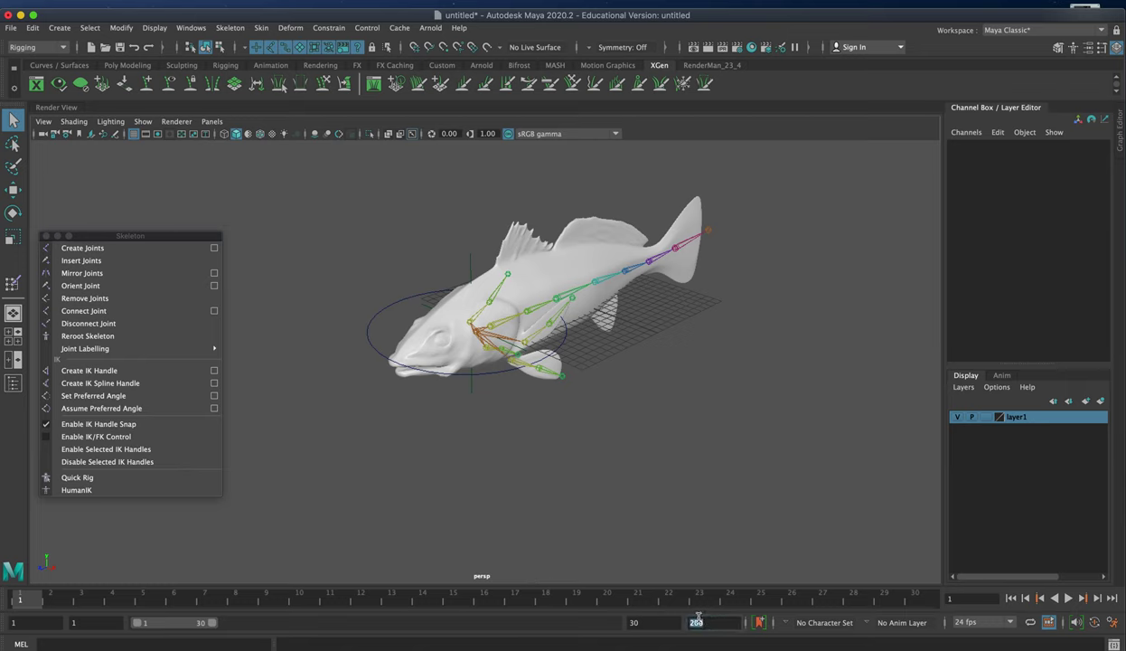
pyautogui.write('30')
pyautogui.press('Return')
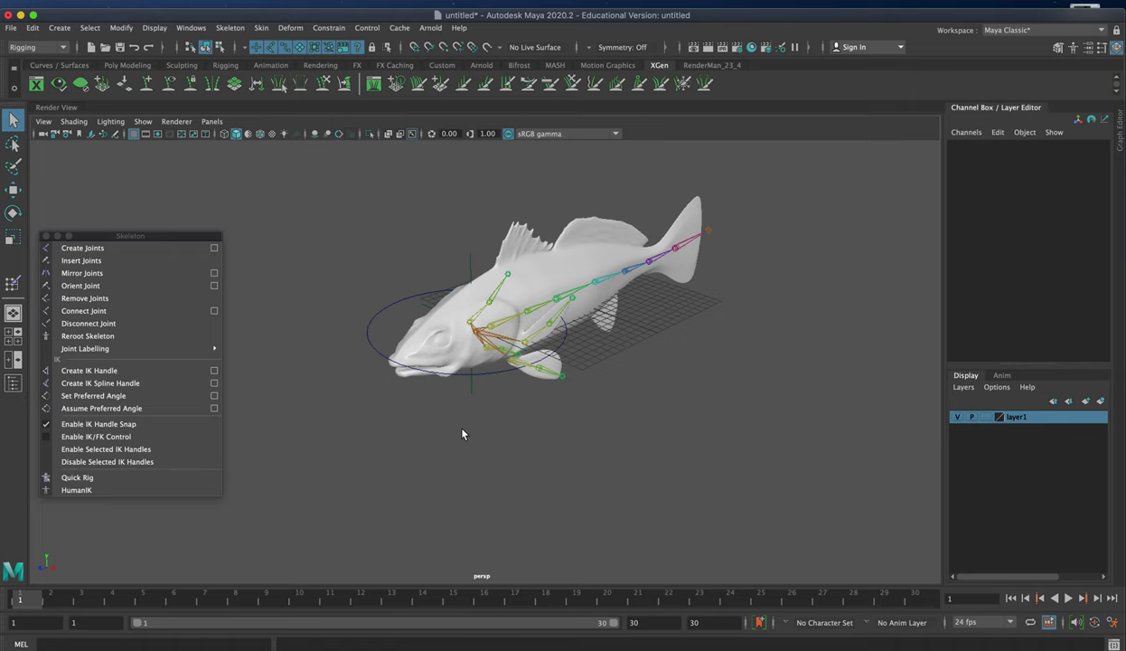
# Orbit closer for a larger side view of the rigged fish
pyautogui.keyDown('alt'); pyautogui.moveTo(461, 434); pyautogui.dragTo(553, 450); pyautogui.keyUp('alt')
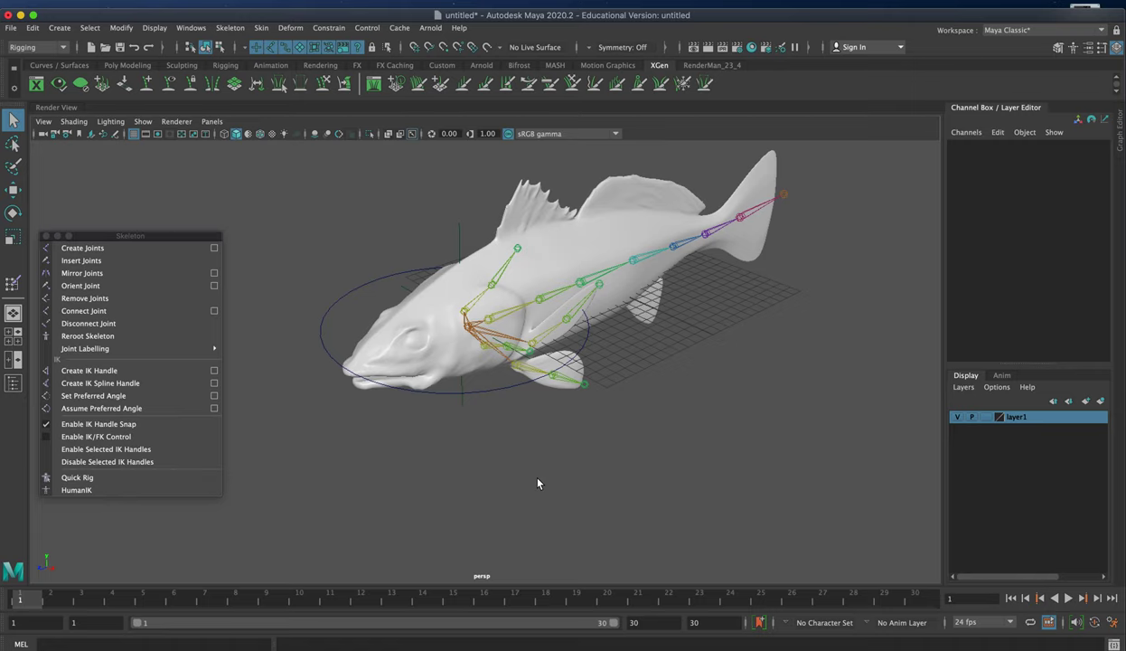
pyautogui.keyDown('alt'); pyautogui.moveTo(508, 484); pyautogui.dragTo(496, 454); pyautogui.keyUp('alt')
pyautogui.keyDown('alt'); pyautogui.moveTo(657, 402); pyautogui.dragTo(630, 378); pyautogui.keyUp('alt')
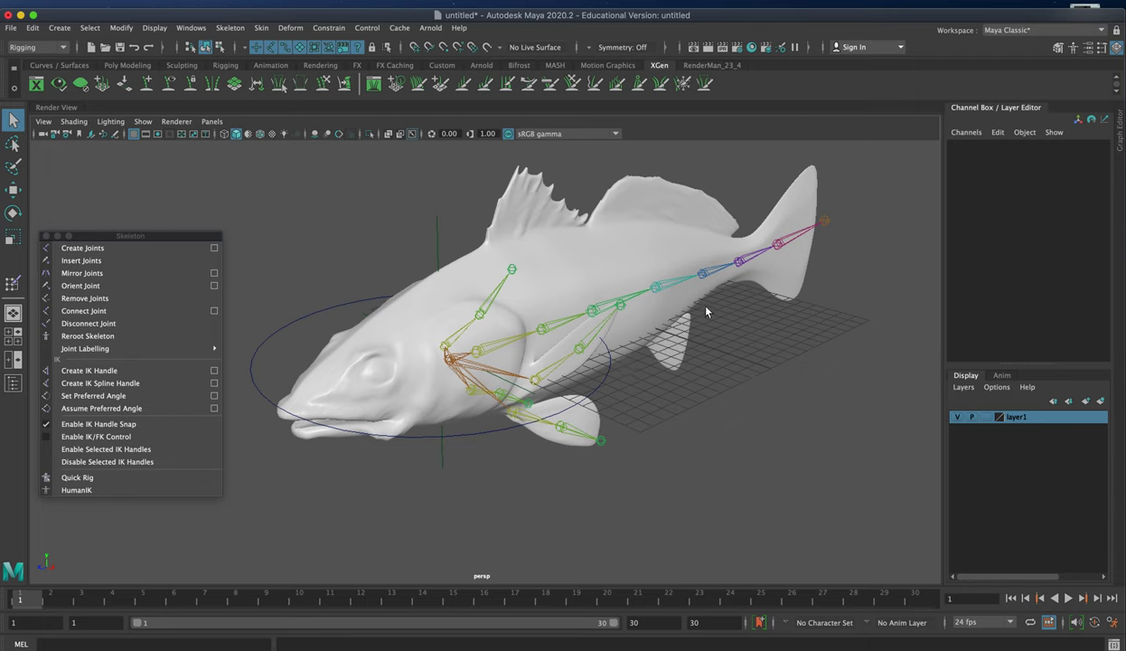
# Select joint3, rotate it to bend the tail, then undo back to zero rotation
pyautogui.click(500, 328)
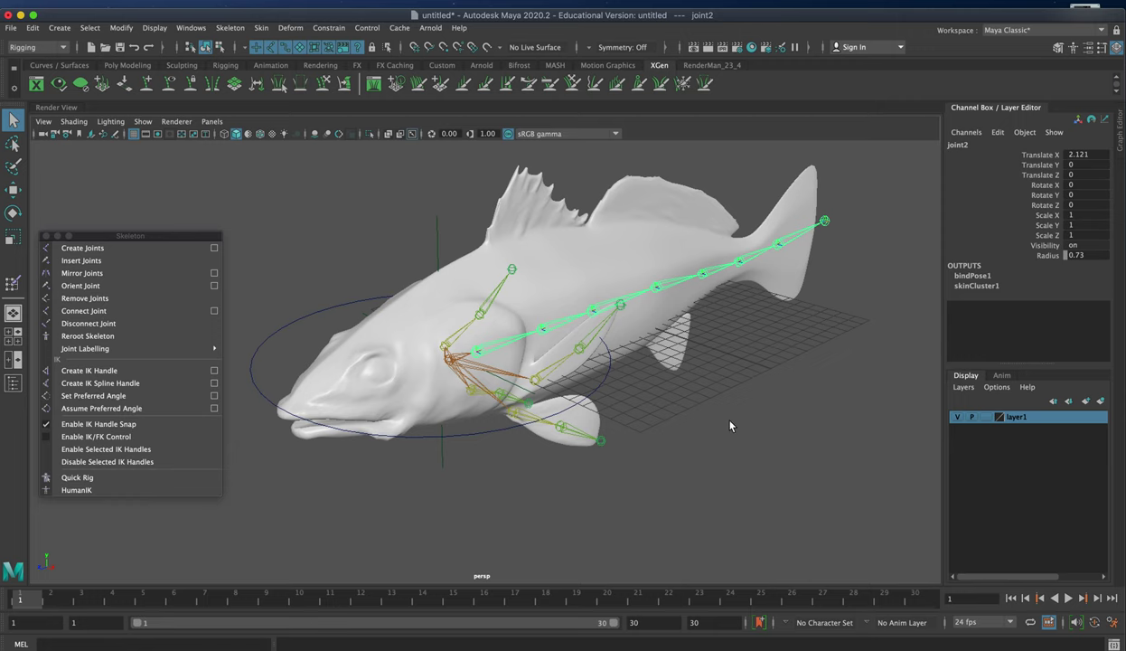
pyautogui.keyDown('alt'); pyautogui.moveTo(730, 426); pyautogui.dragTo(692, 416); pyautogui.keyUp('alt')
pyautogui.click(567, 338)
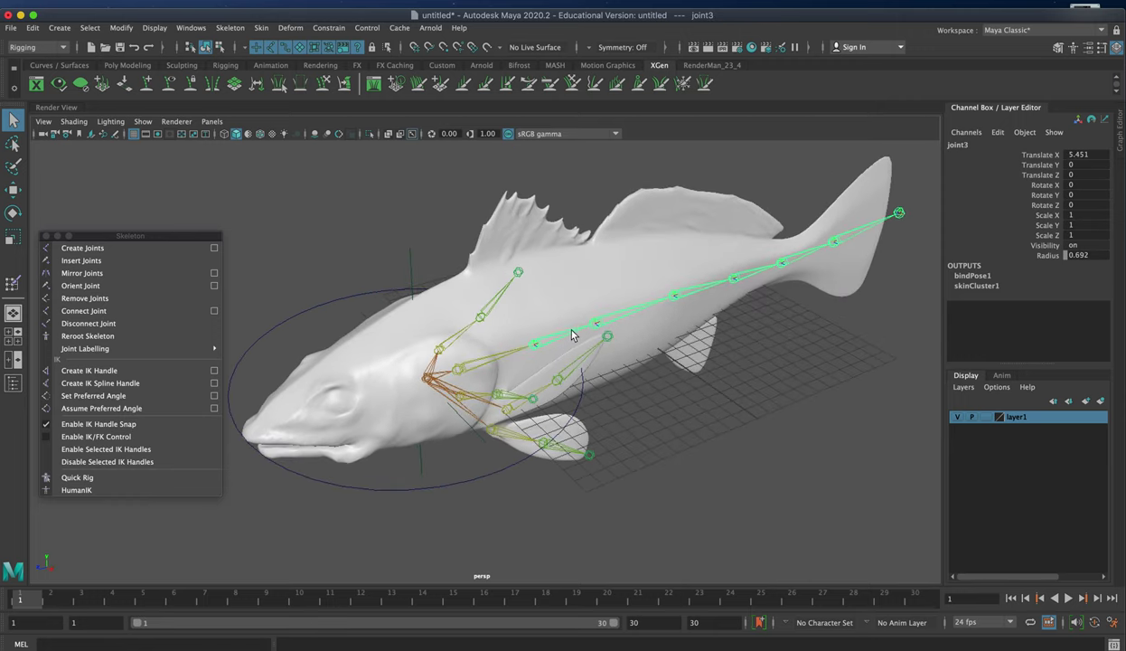
pyautogui.press('e')
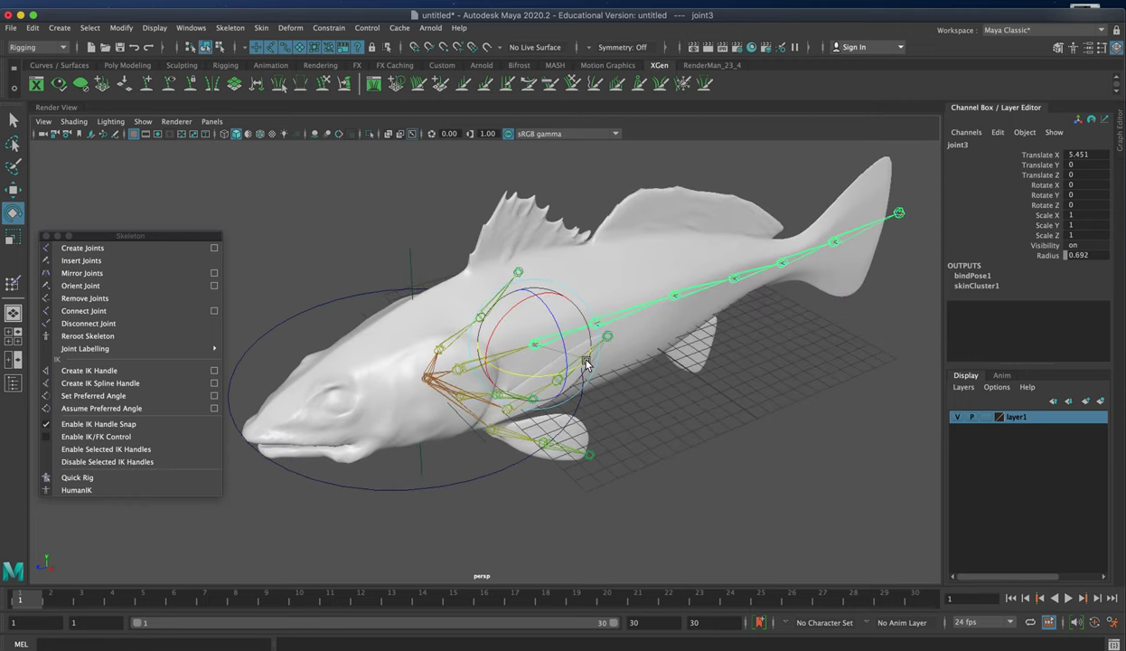
pyautogui.moveTo(579, 362)
pyautogui.mouseDown()
pyautogui.moveTo(584, 346)
pyautogui.moveTo(580, 367)
pyautogui.mouseUp()
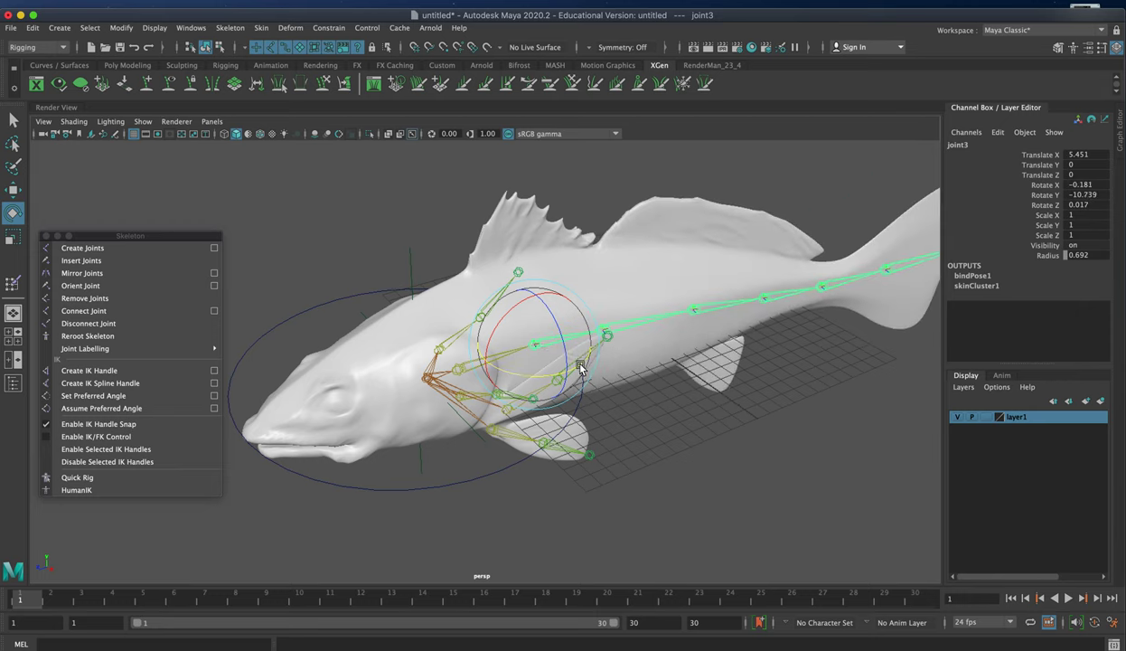
pyautogui.hotkey('ctrl', 'z')
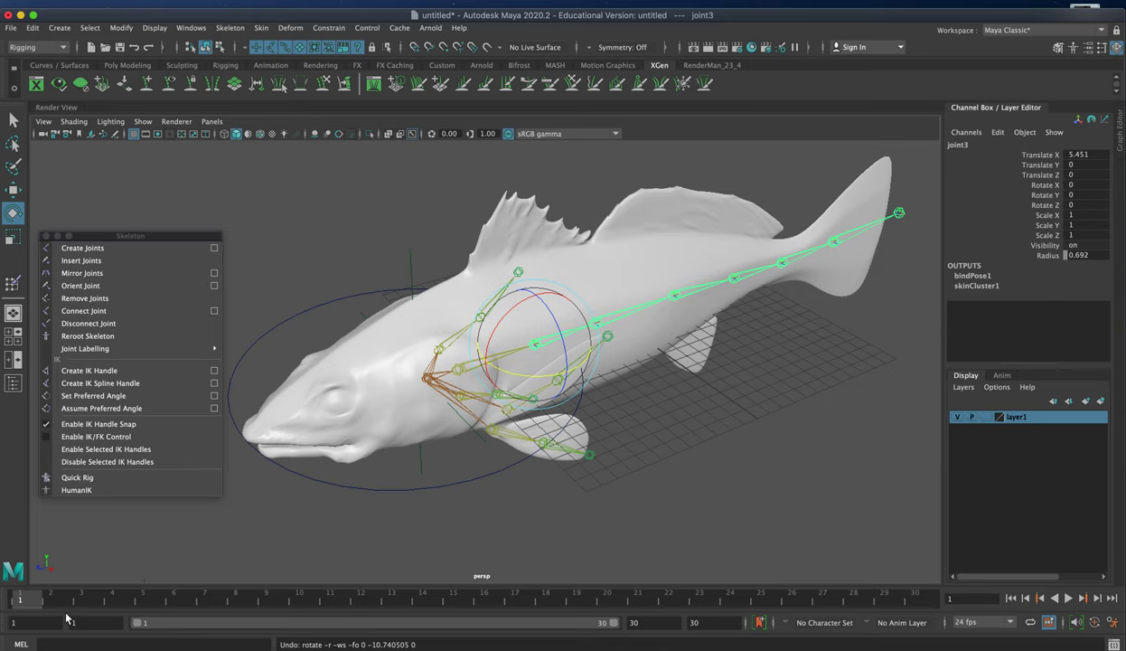
# Key joint3 straight at frames 1 and 30, swung sideways at frame 8 and the opposite way at 23
pyautogui.press('s')
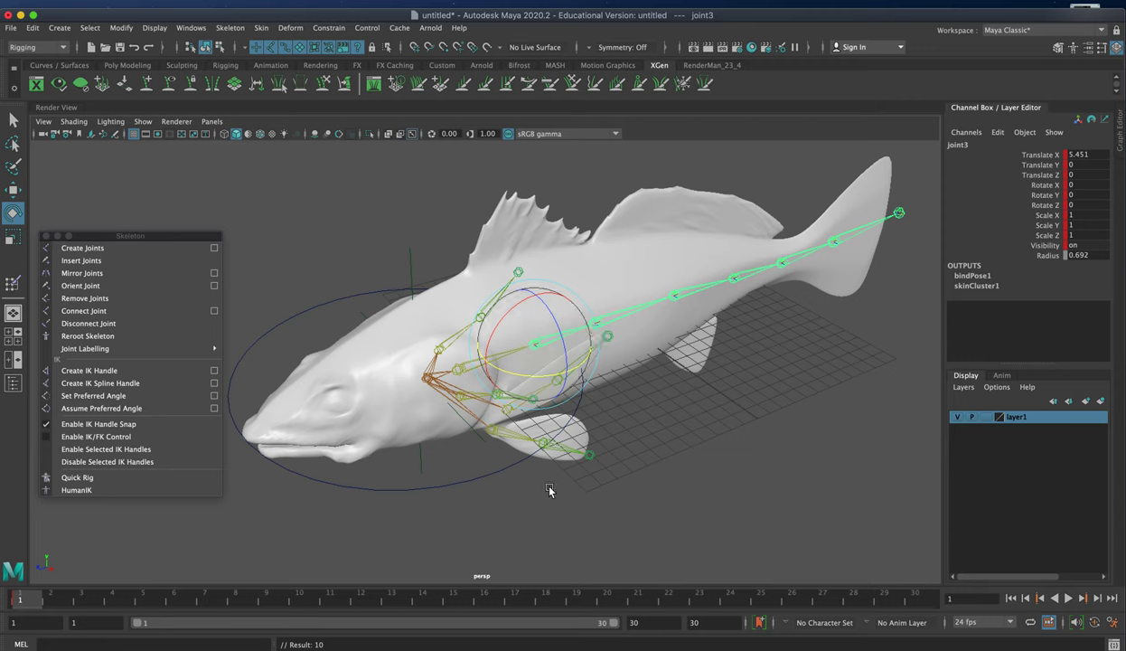
pyautogui.click(453, 598)
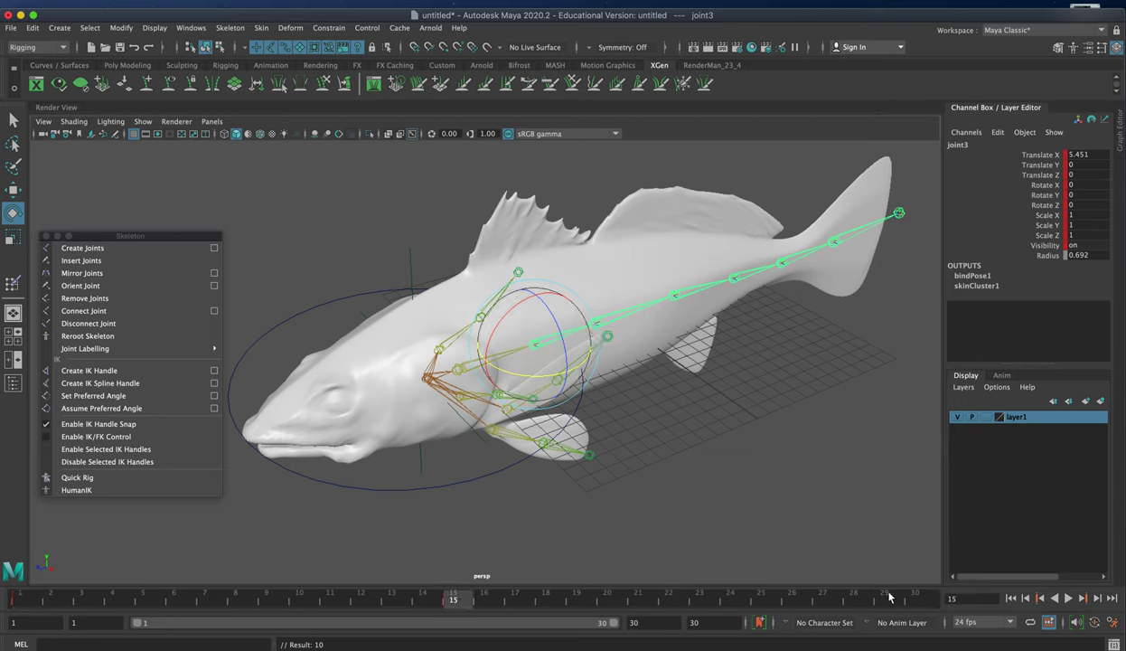
pyautogui.click(917, 599)
pyautogui.press('s')
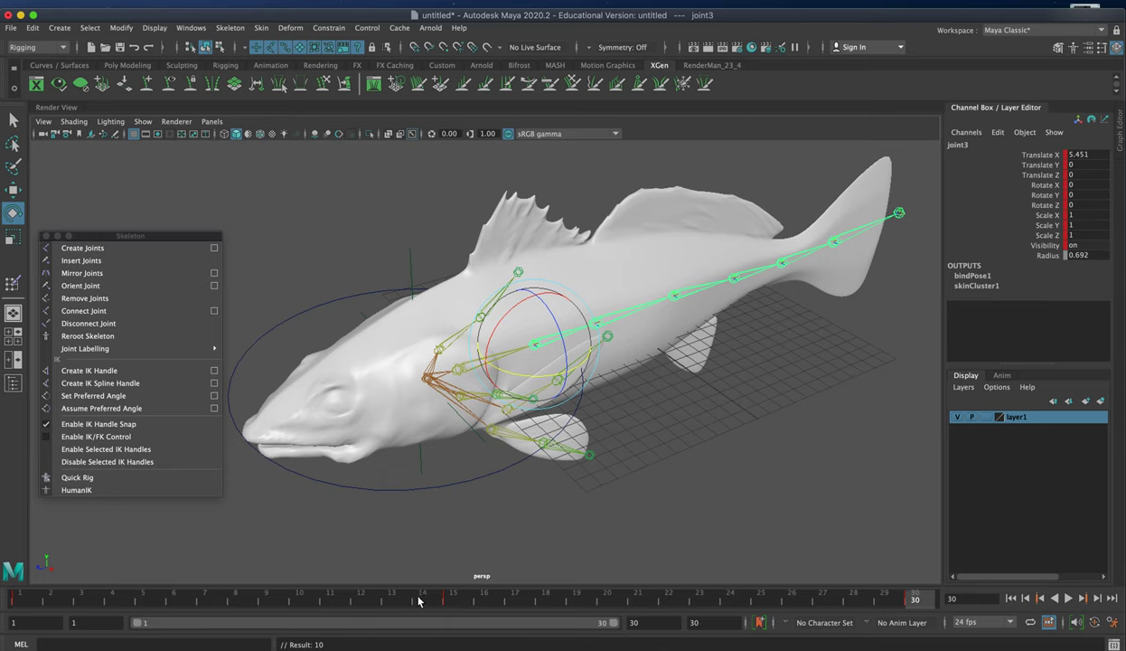
pyautogui.click(229, 603)
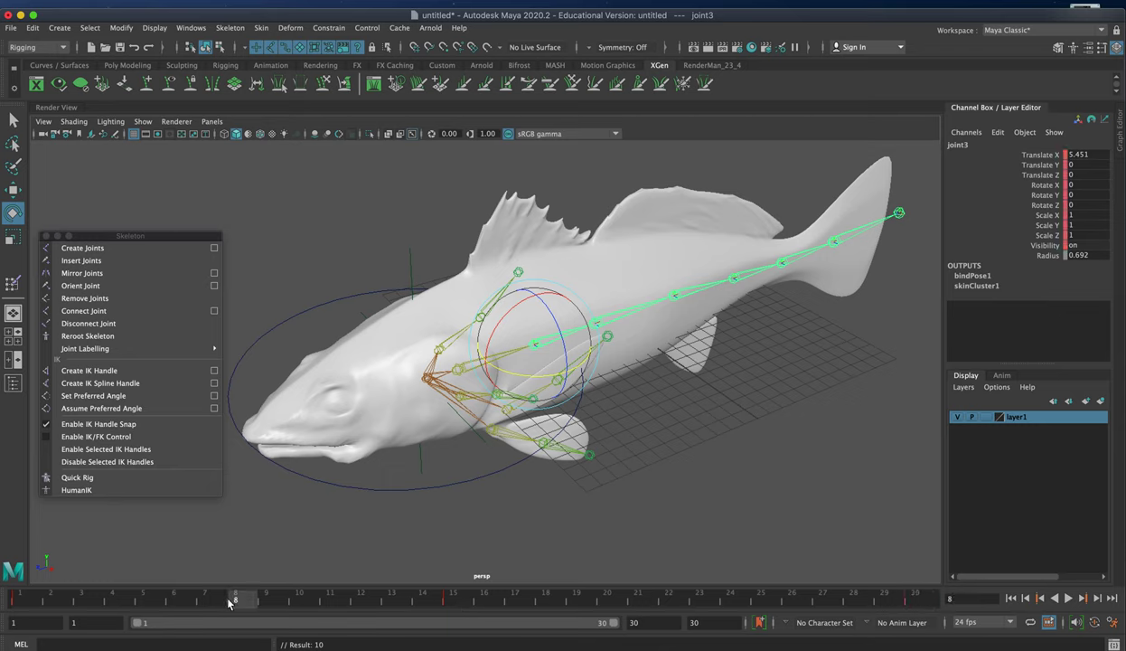
pyautogui.moveTo(533, 375); pyautogui.dragTo(545, 377)
pyautogui.press('s')
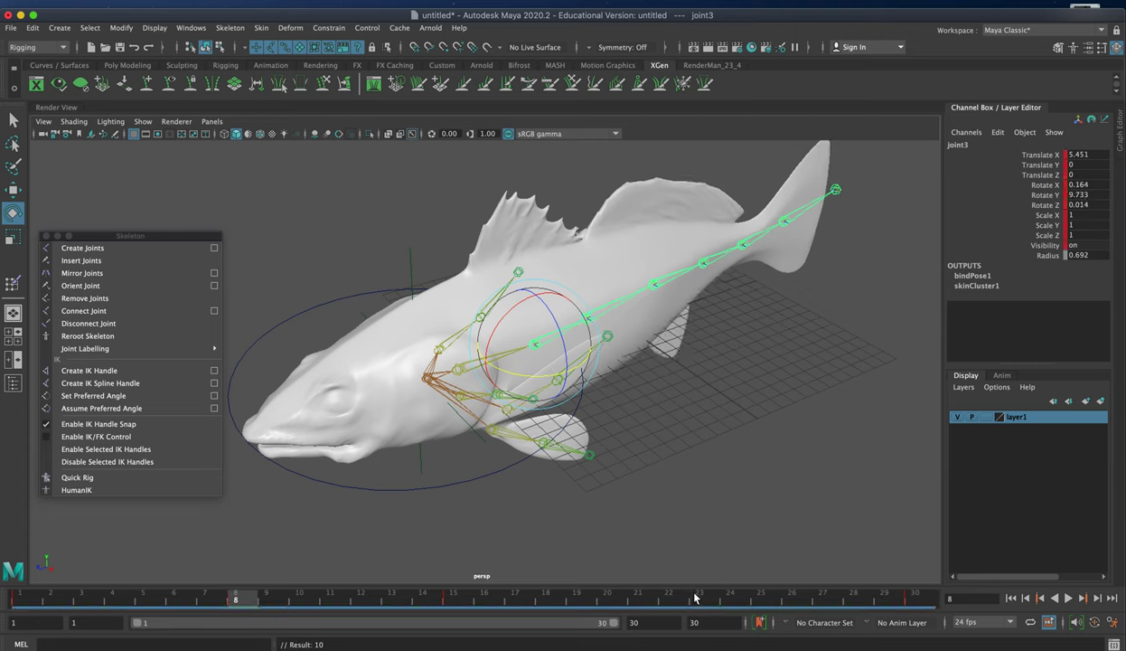
pyautogui.click(697, 597)
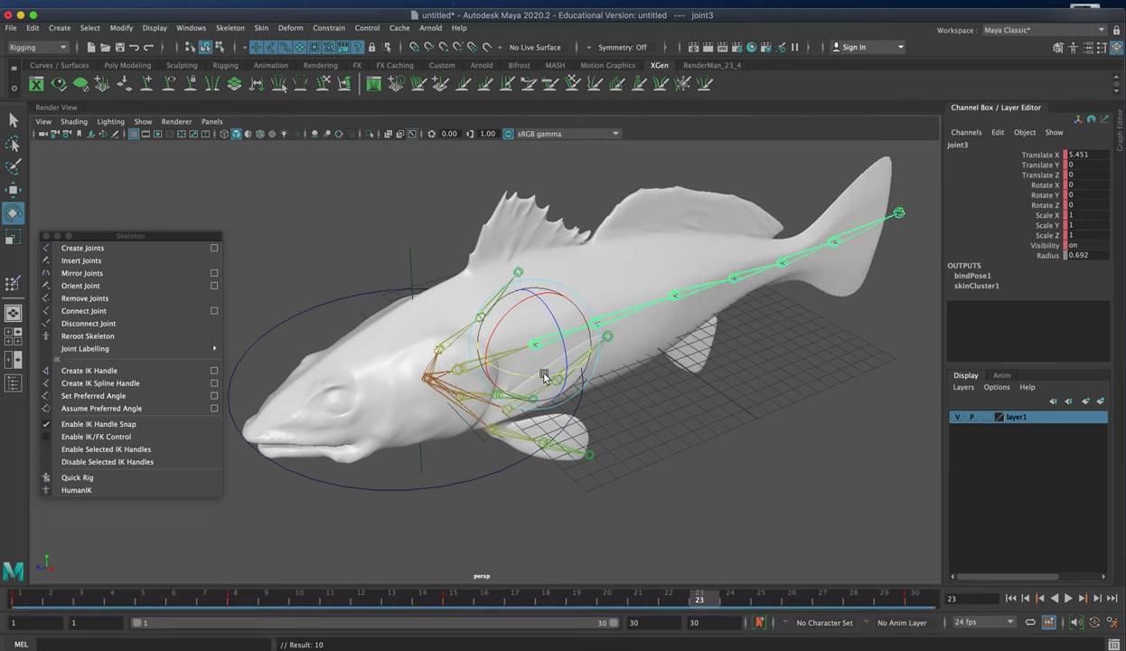
pyautogui.moveTo(537, 377); pyautogui.dragTo(530, 374)
pyautogui.press('s')
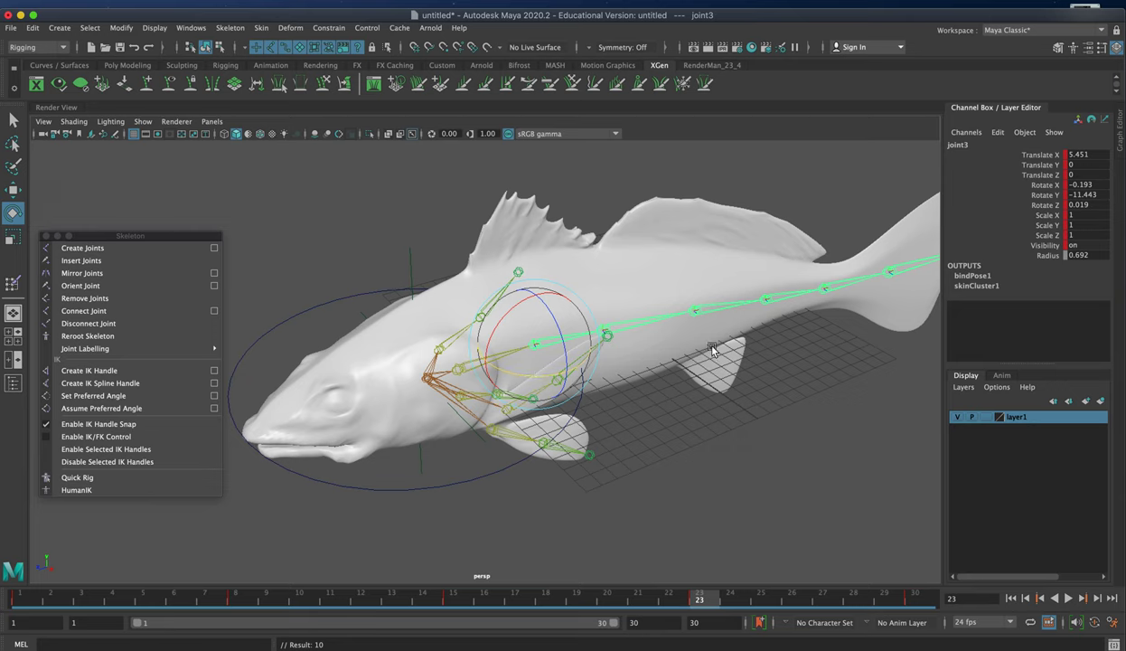
# Select joint4, key its rest pose at frame 1, then bend the tail at frames 7 and 22
pyautogui.click(627, 313)
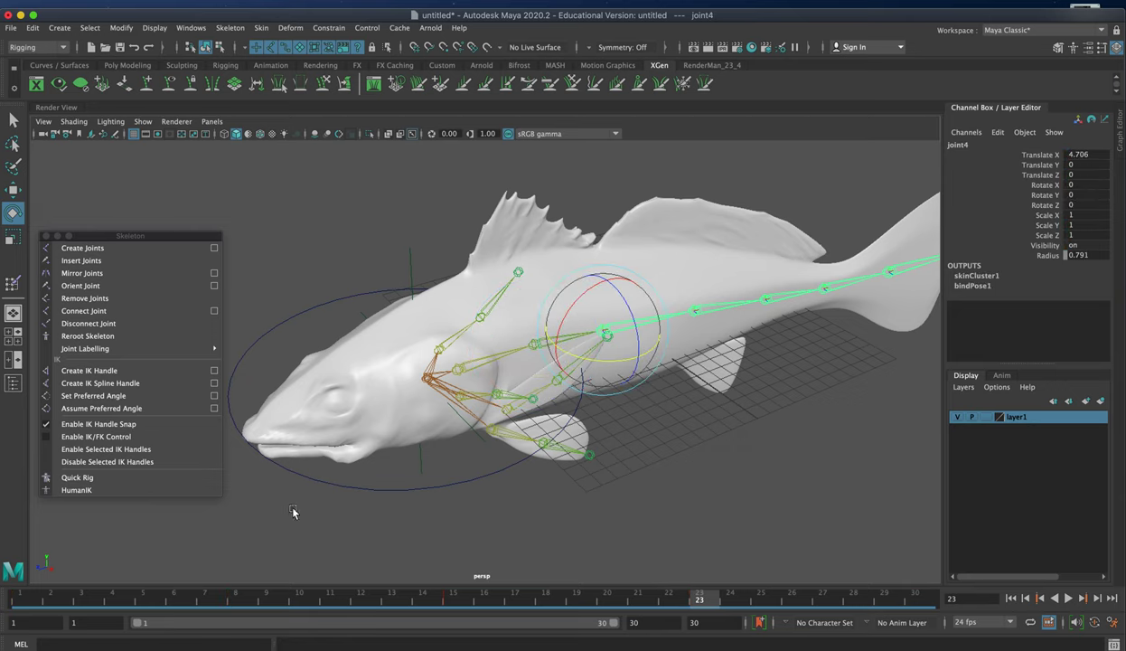
pyautogui.click(22, 599)
pyautogui.press('s')
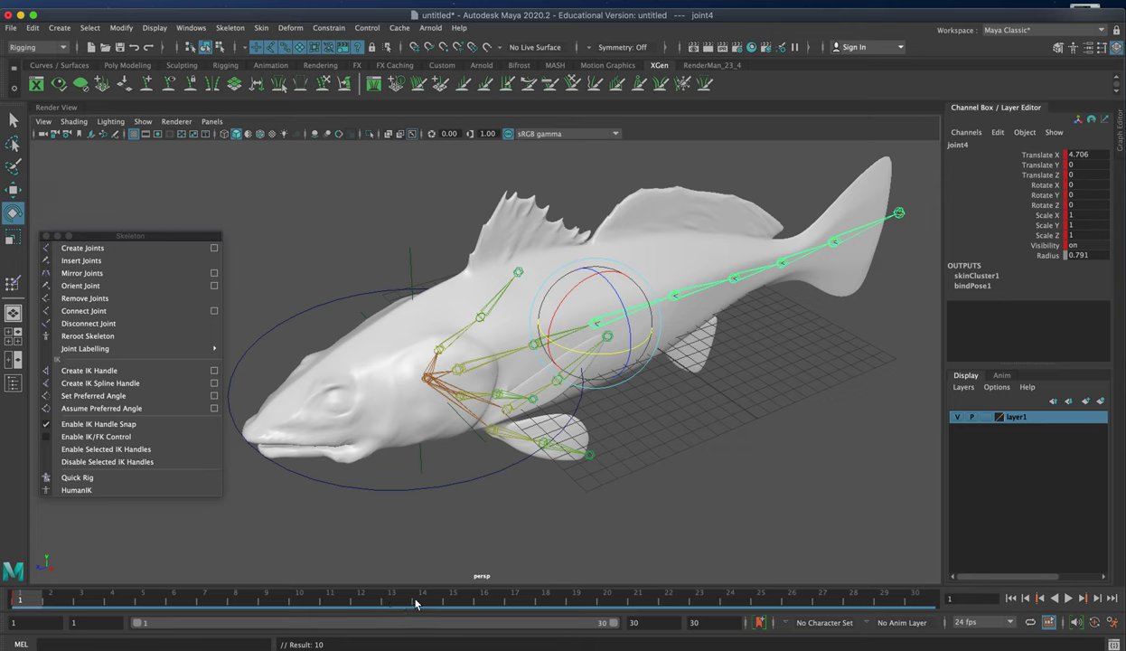
pyautogui.click(452, 599)
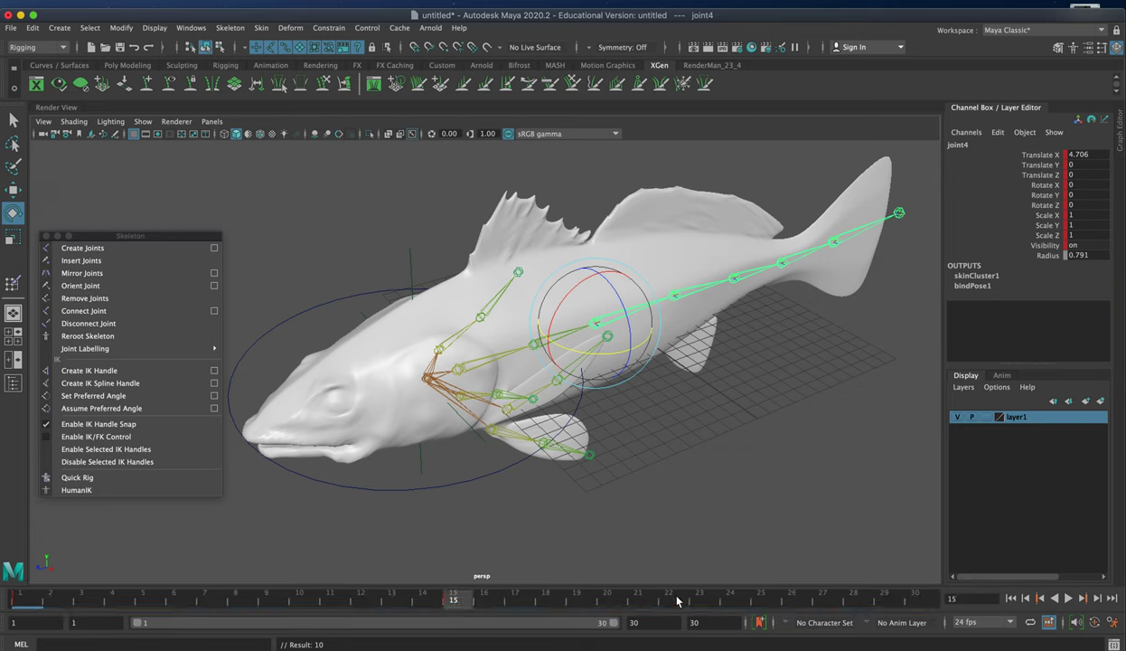
pyautogui.click(913, 598)
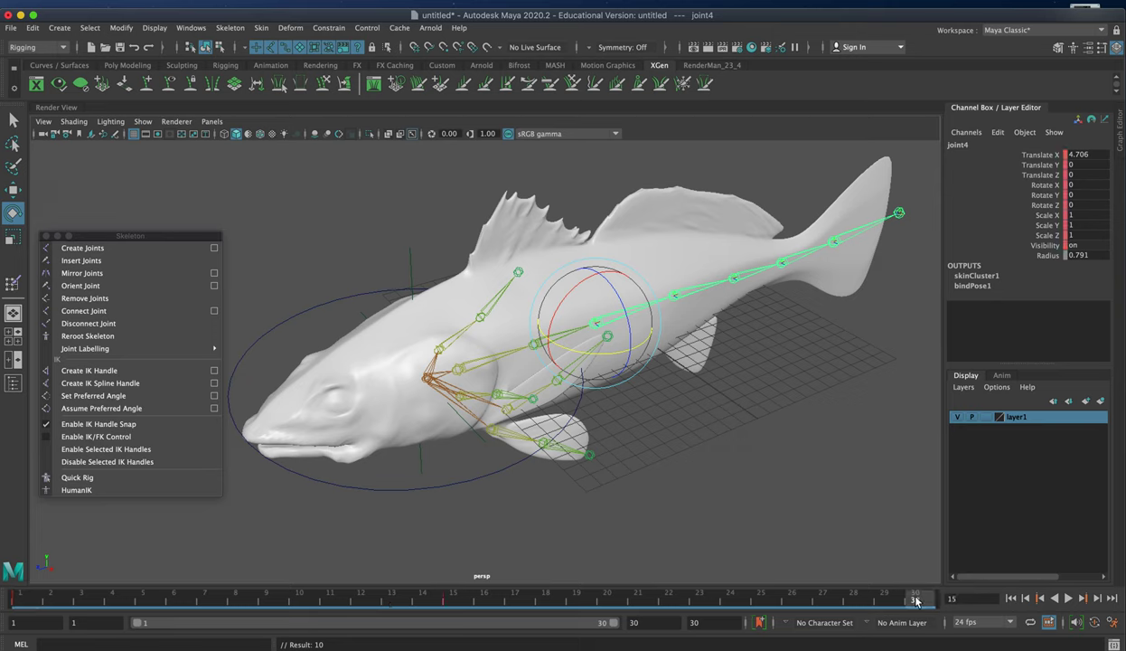
pyautogui.click(204, 598)
pyautogui.moveTo(592, 352); pyautogui.dragTo(581, 345)
pyautogui.click(667, 598)
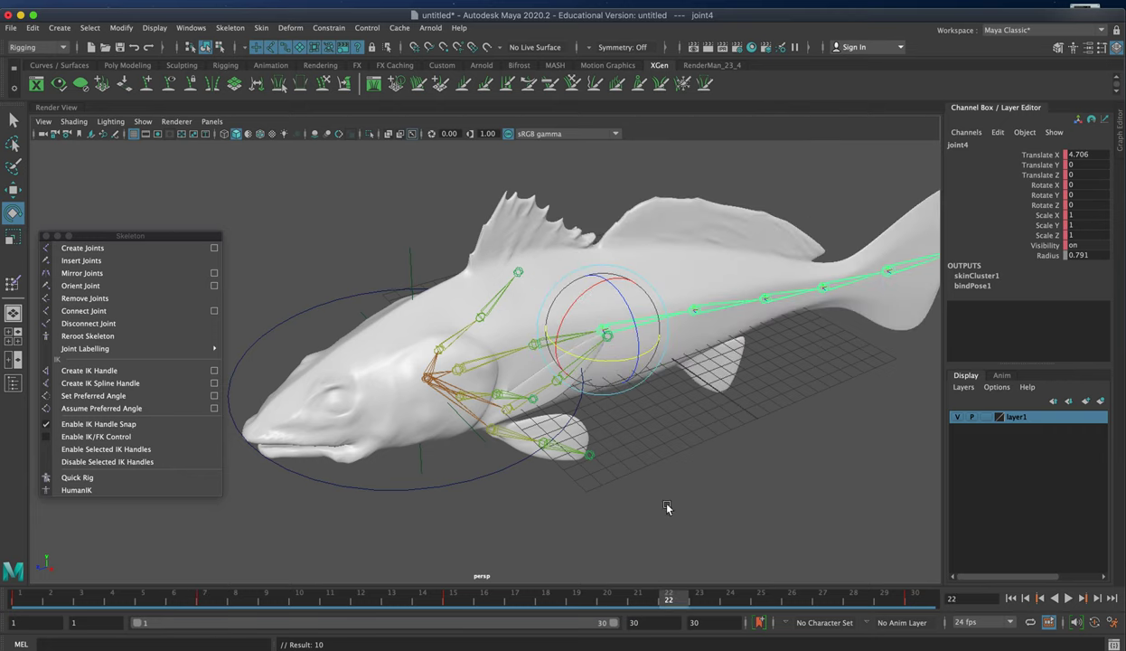
pyautogui.moveTo(626, 366); pyautogui.dragTo(623, 366)
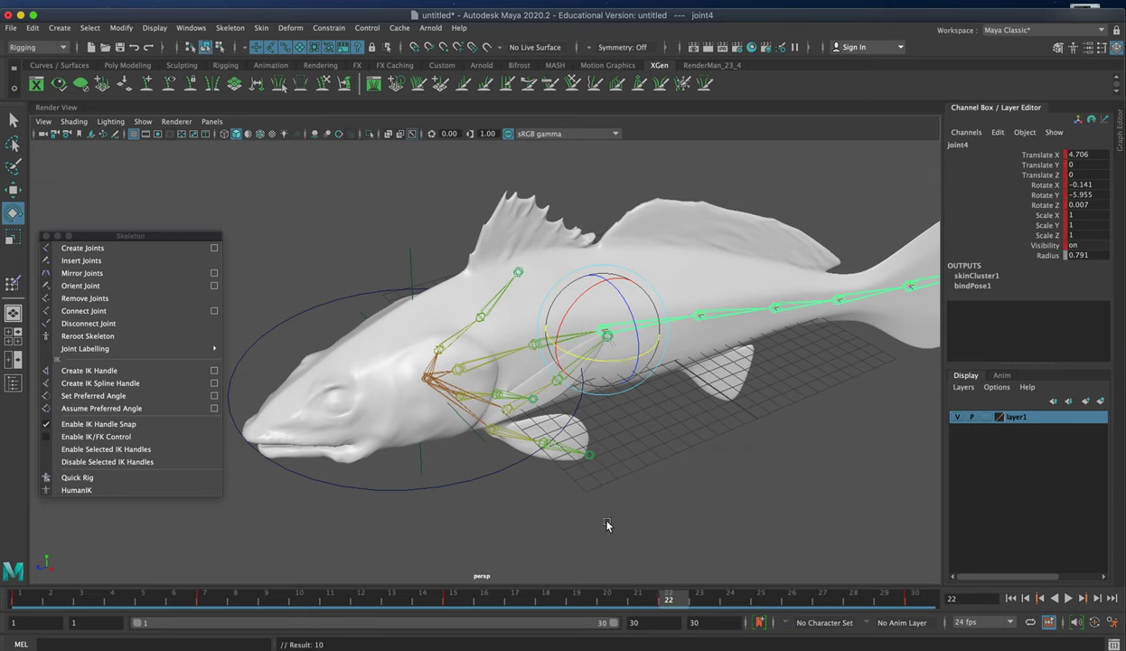
pyautogui.click(1010, 599)
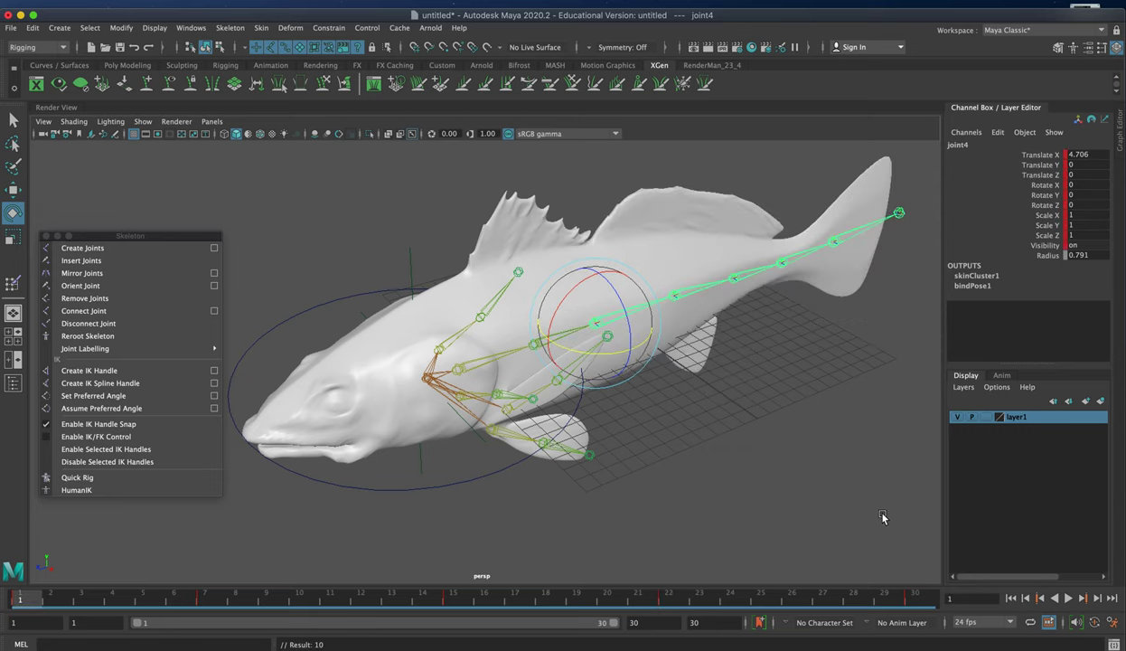
# Key joint5 at rest on frame 1, bent at frame 8, and bent the other way at 22
pyautogui.click(696, 293)
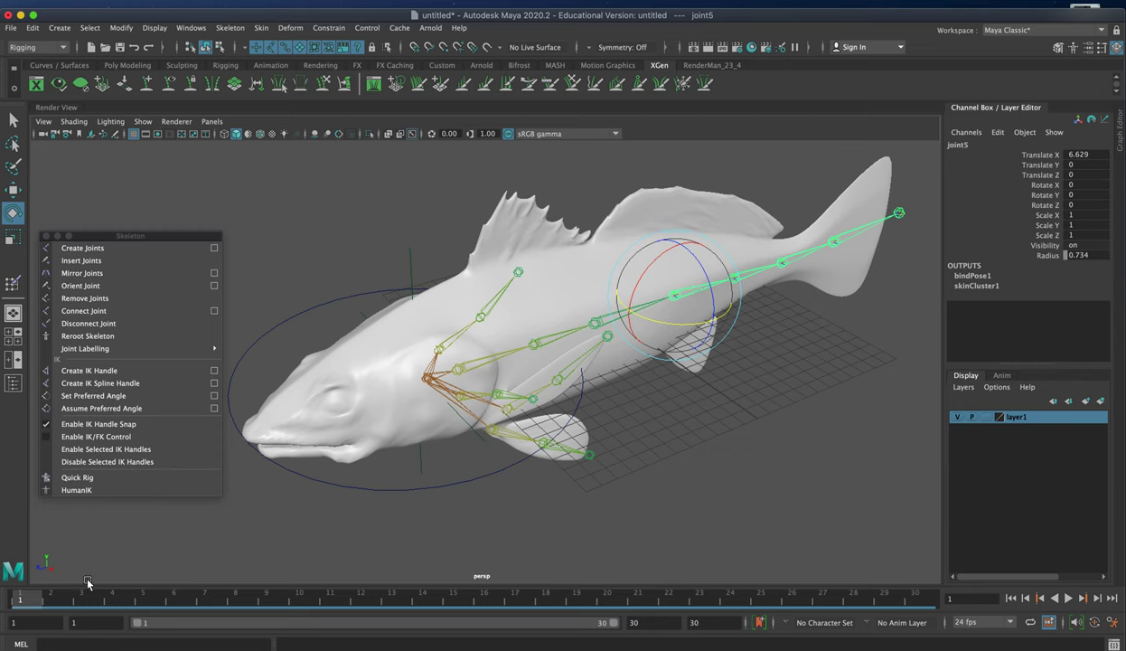
pyautogui.press('s')
pyautogui.click(452, 598)
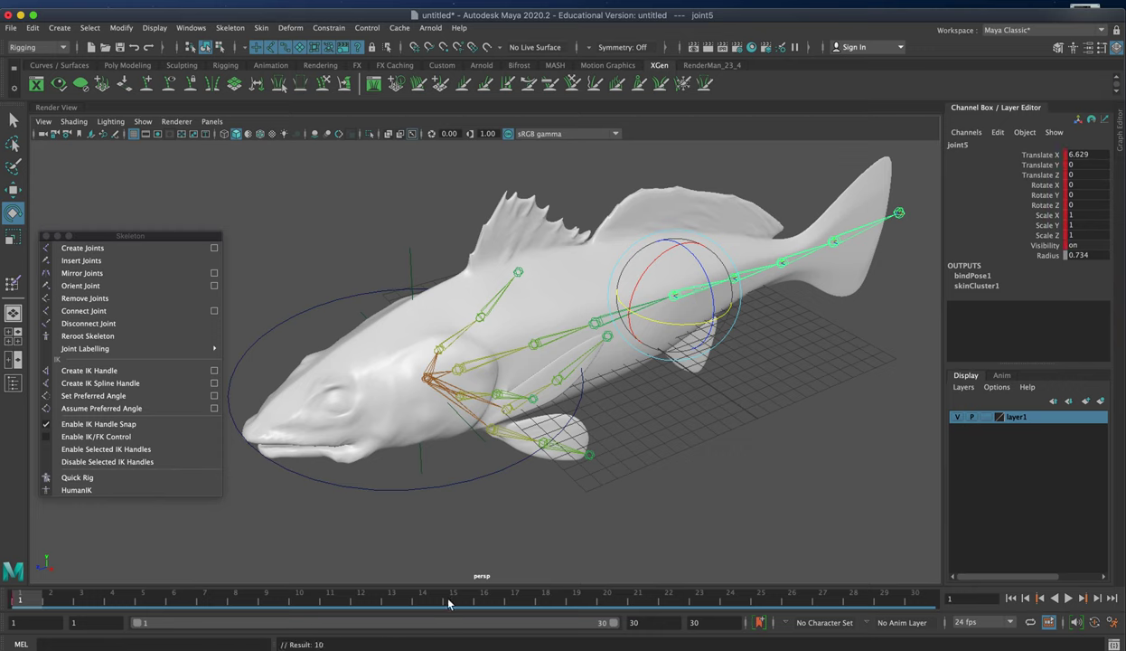
pyautogui.click(914, 599)
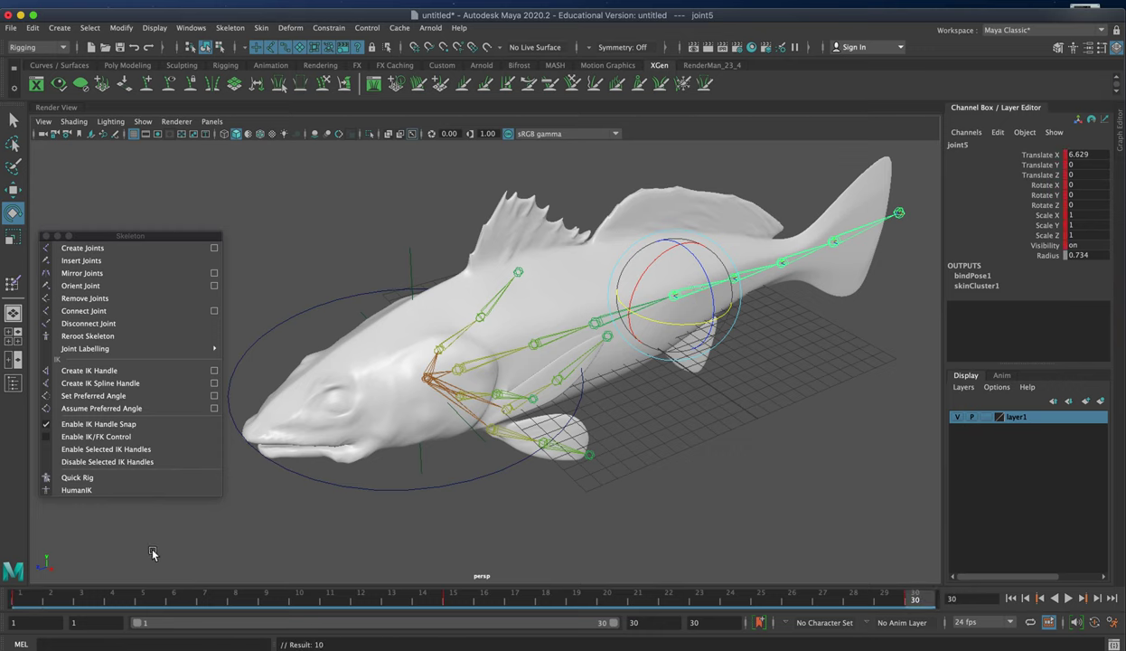
pyautogui.click(240, 599)
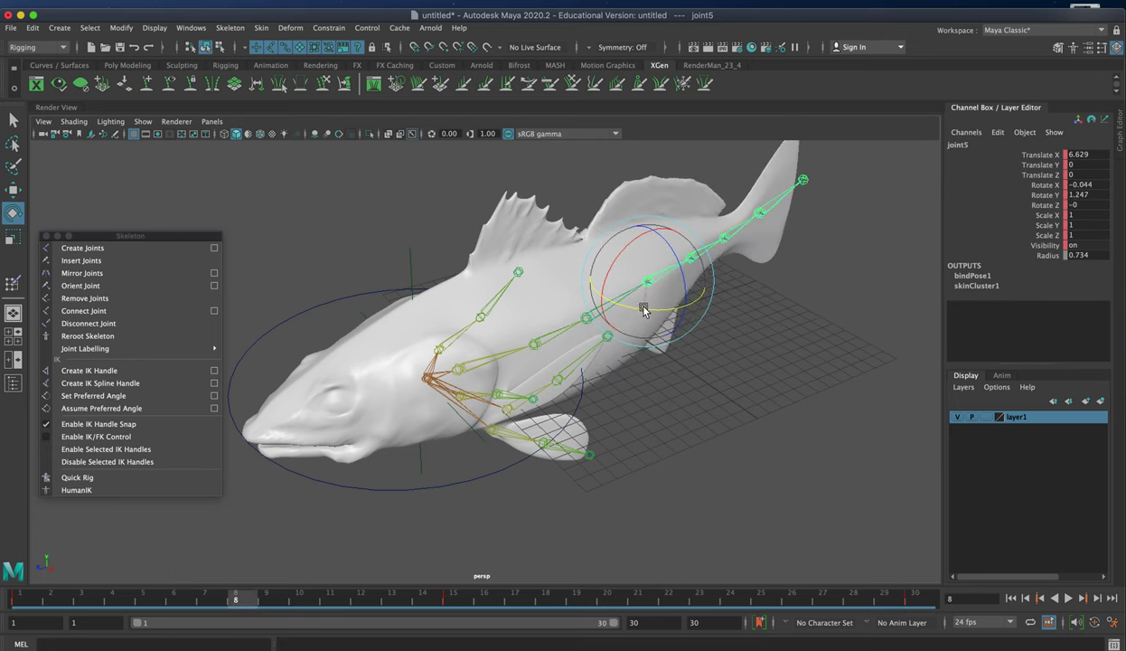
pyautogui.press('s')
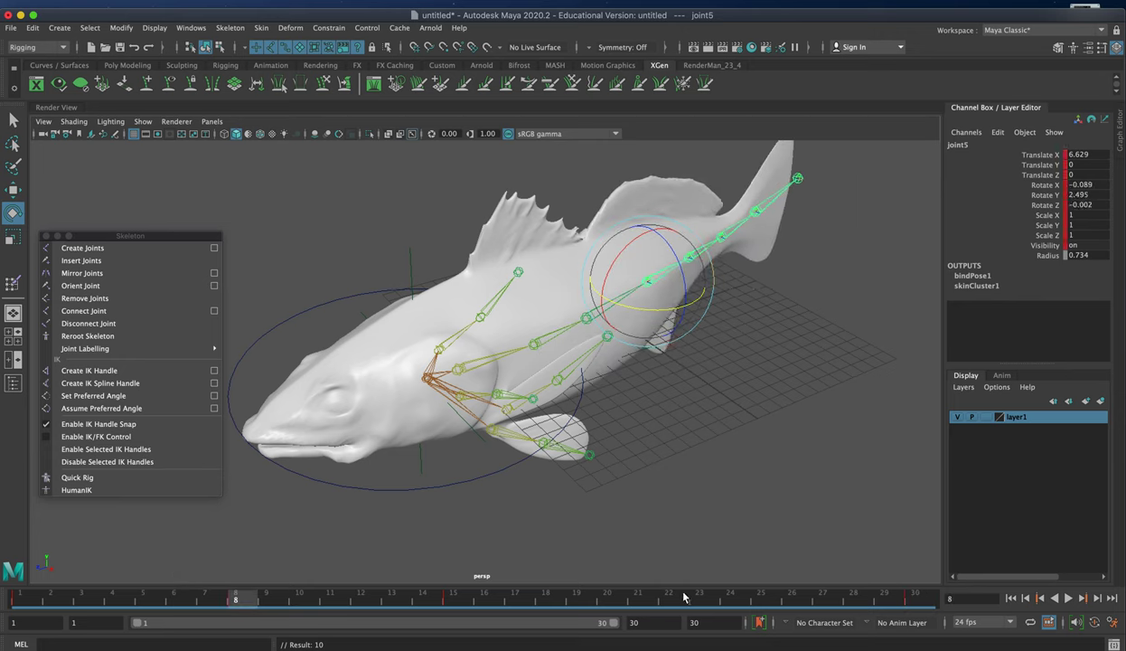
pyautogui.click(669, 597)
pyautogui.moveTo(679, 331); pyautogui.dragTo(679, 332)
pyautogui.click(1010, 597)
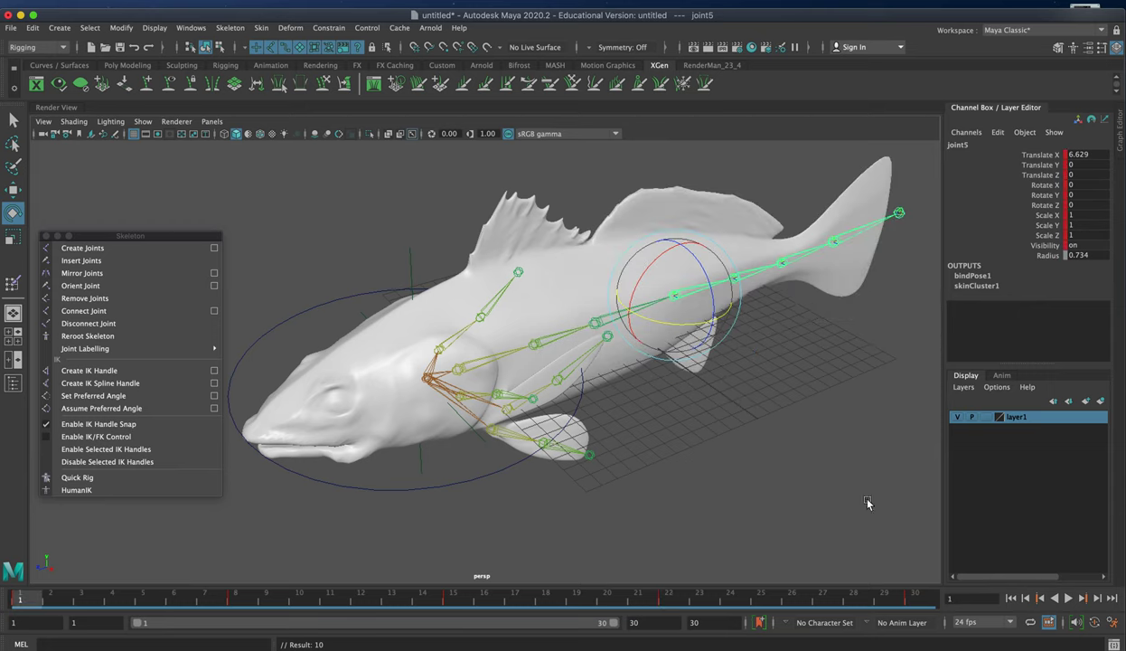
# Select joint7 at the tail base and key its rest pose plus opposite fin bends at frames 8 and 22
pyautogui.click(755, 271)
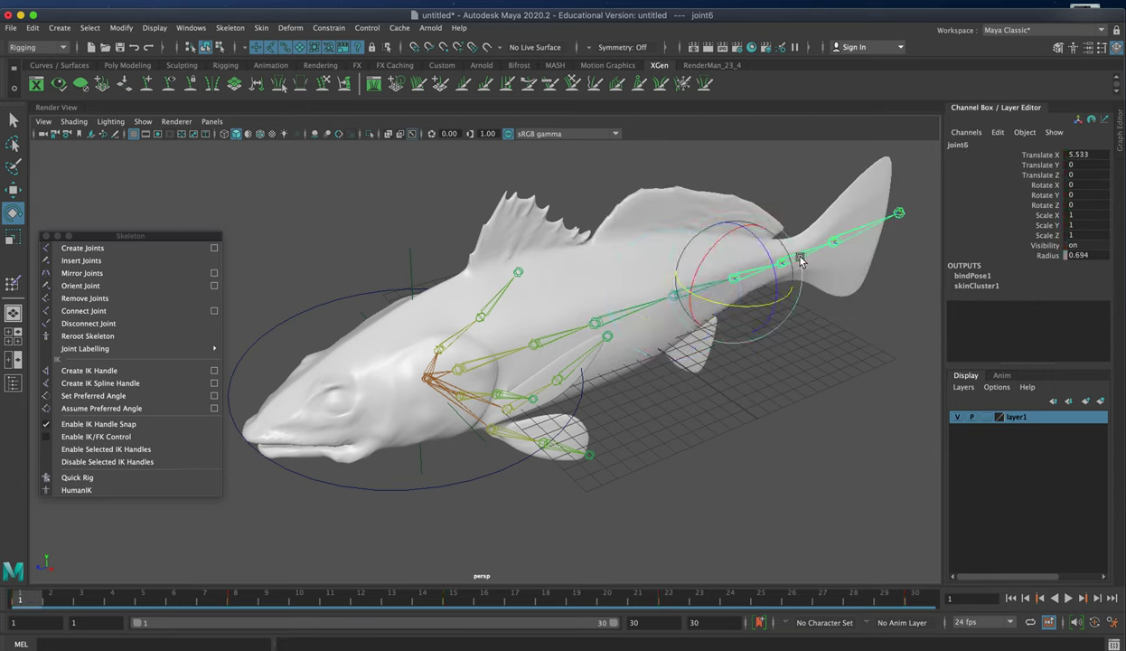
pyautogui.click(815, 338)
pyautogui.click(783, 263)
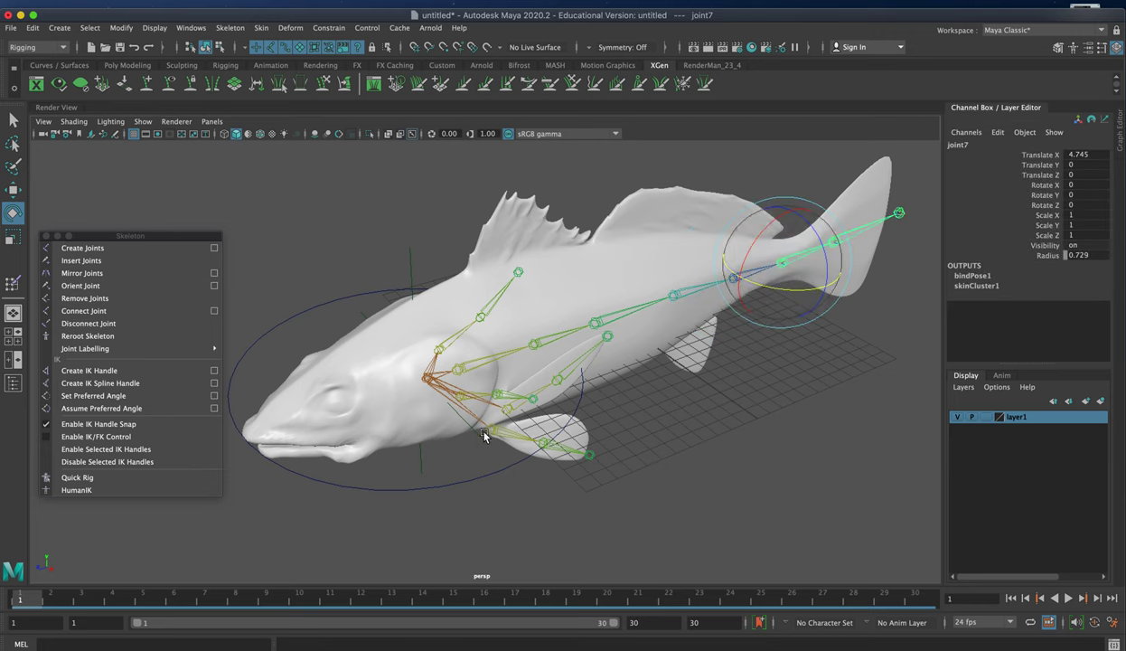
pyautogui.press('s')
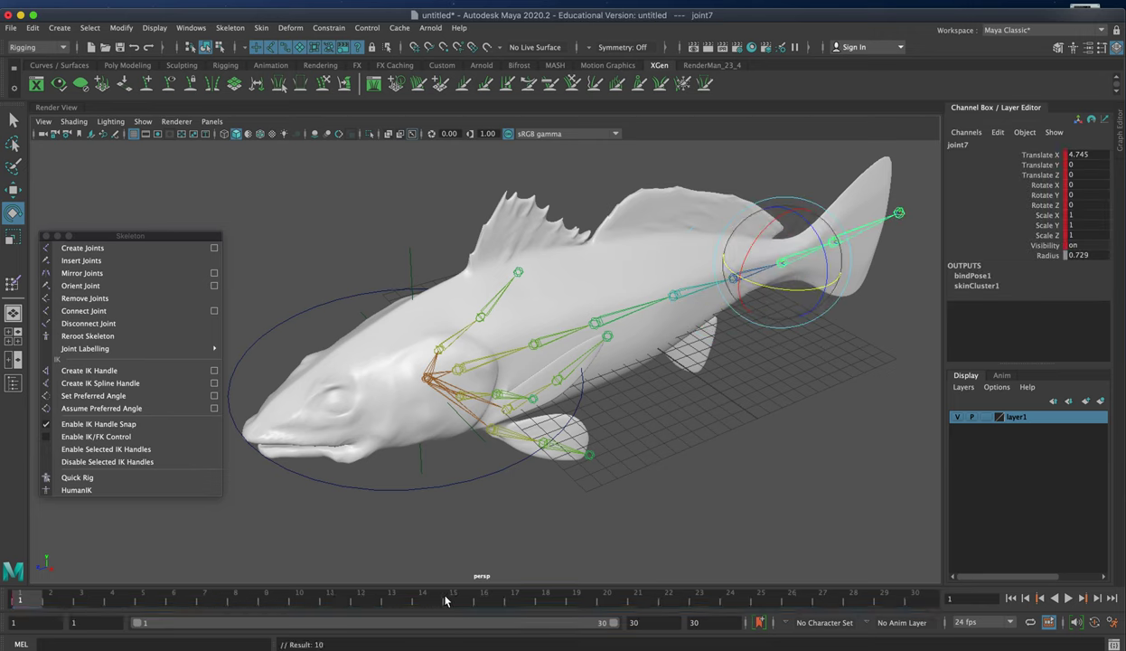
pyautogui.click(458, 598)
pyautogui.moveTo(460, 598); pyautogui.dragTo(908, 596)
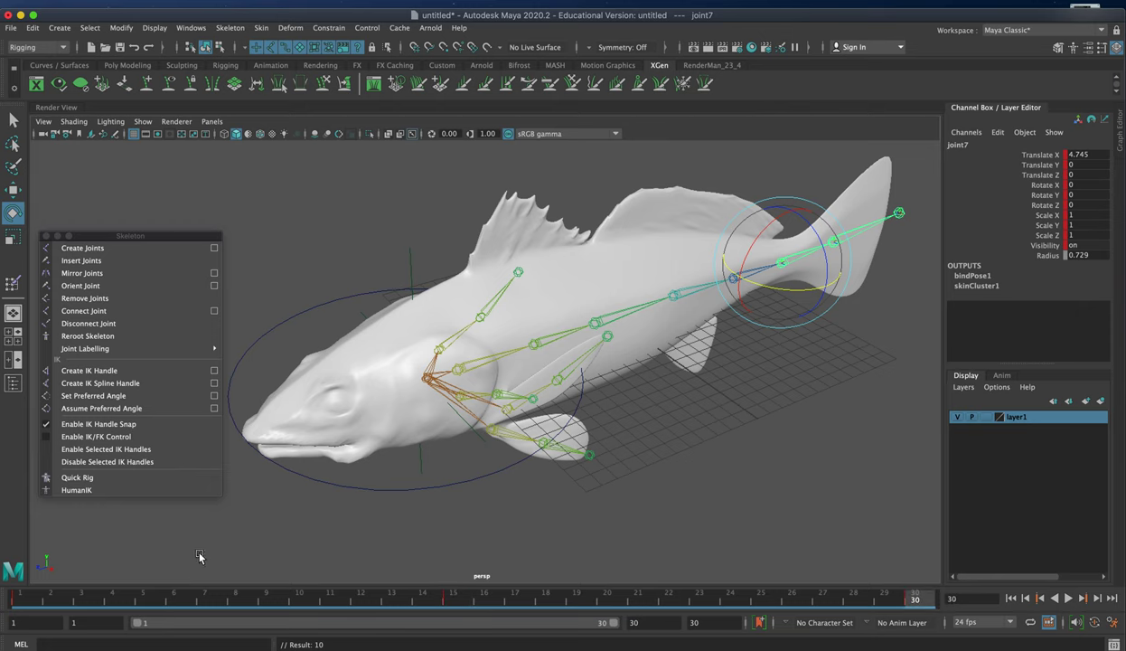
pyautogui.click(235, 598)
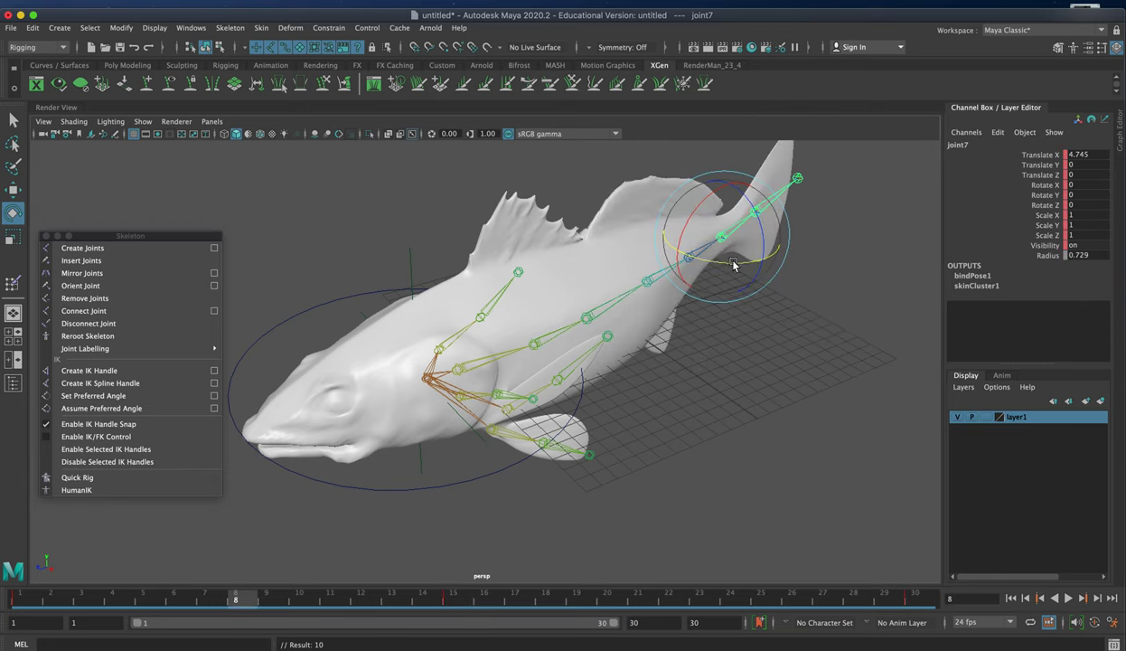
pyautogui.moveTo(735, 261); pyautogui.dragTo(737, 262)
pyautogui.press('s')
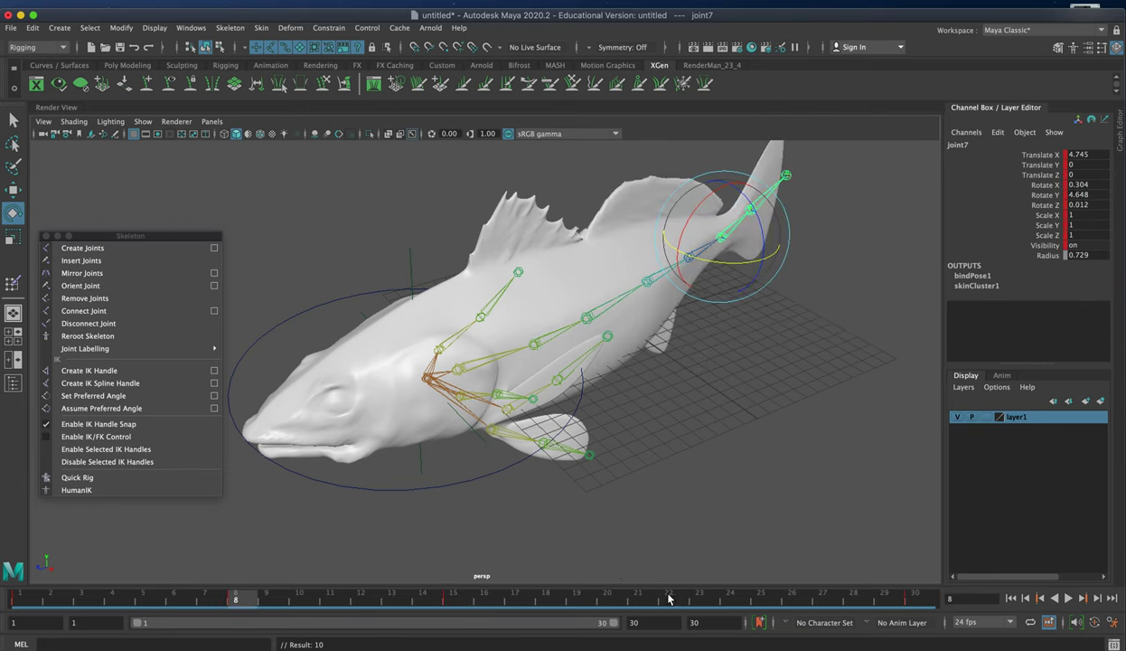
pyautogui.click(676, 599)
pyautogui.moveTo(822, 323); pyautogui.dragTo(817, 322)
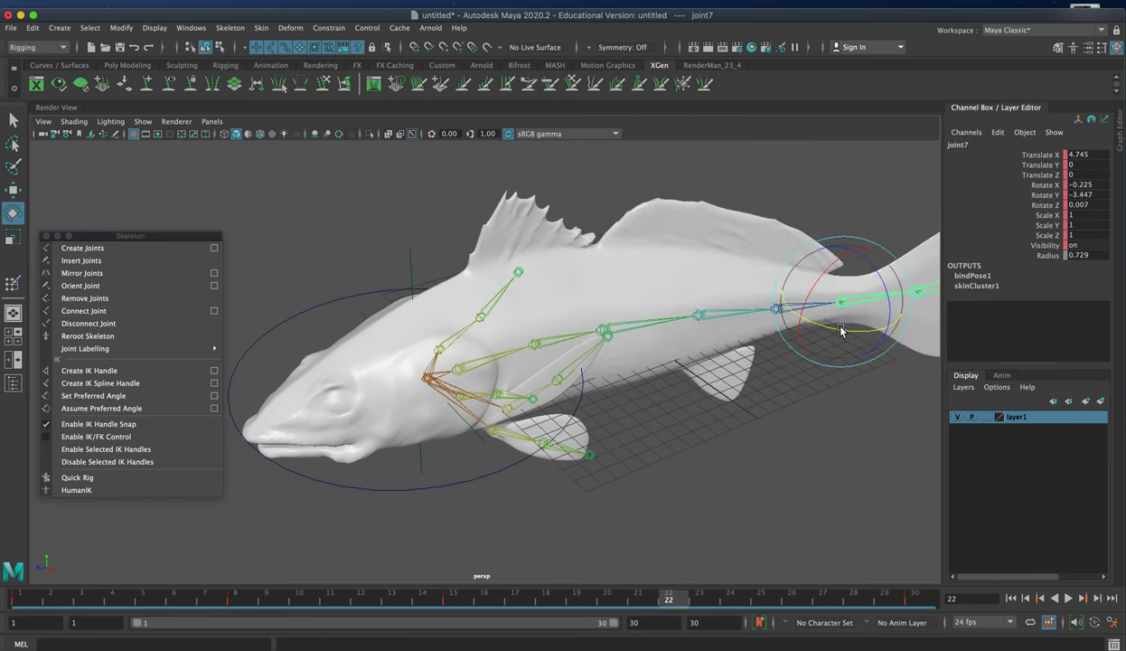
pyautogui.click(1009, 598)
# Key joint8's rest pose at frame 1, bend the tail tip at frame 7, and swing it oppositely at 23
pyautogui.click(867, 228)
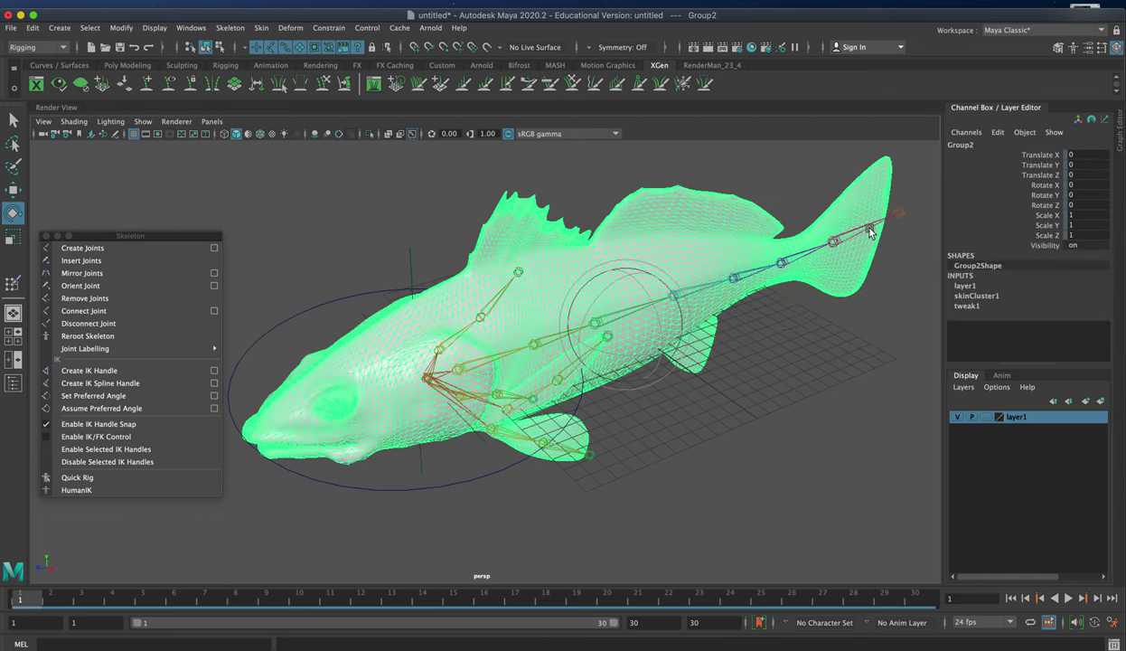
pyautogui.click(870, 229)
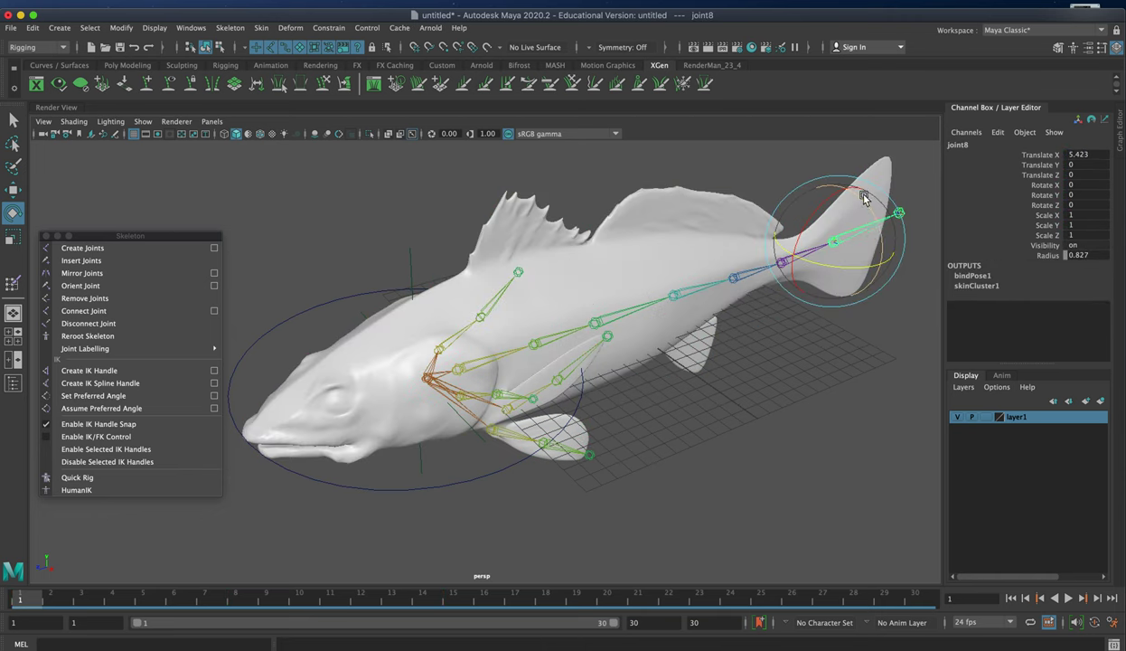
pyautogui.press('s')
pyautogui.moveTo(434, 594)
pyautogui.mouseDown()
pyautogui.moveTo(467, 594)
pyautogui.moveTo(453, 594)
pyautogui.mouseUp()
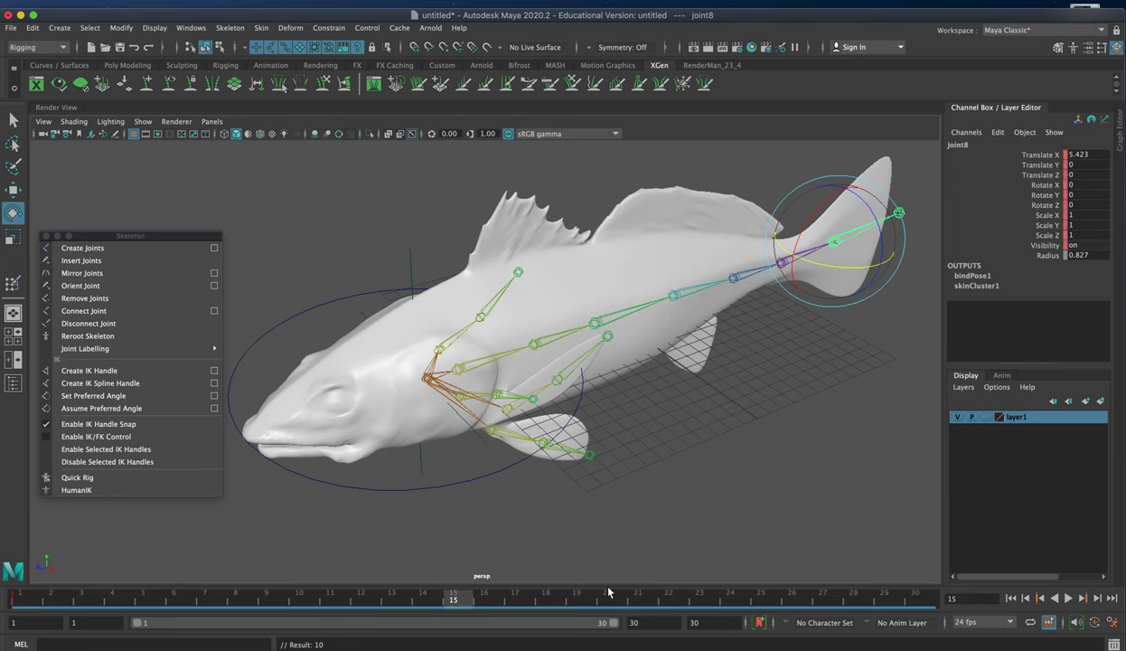
pyautogui.click(912, 594)
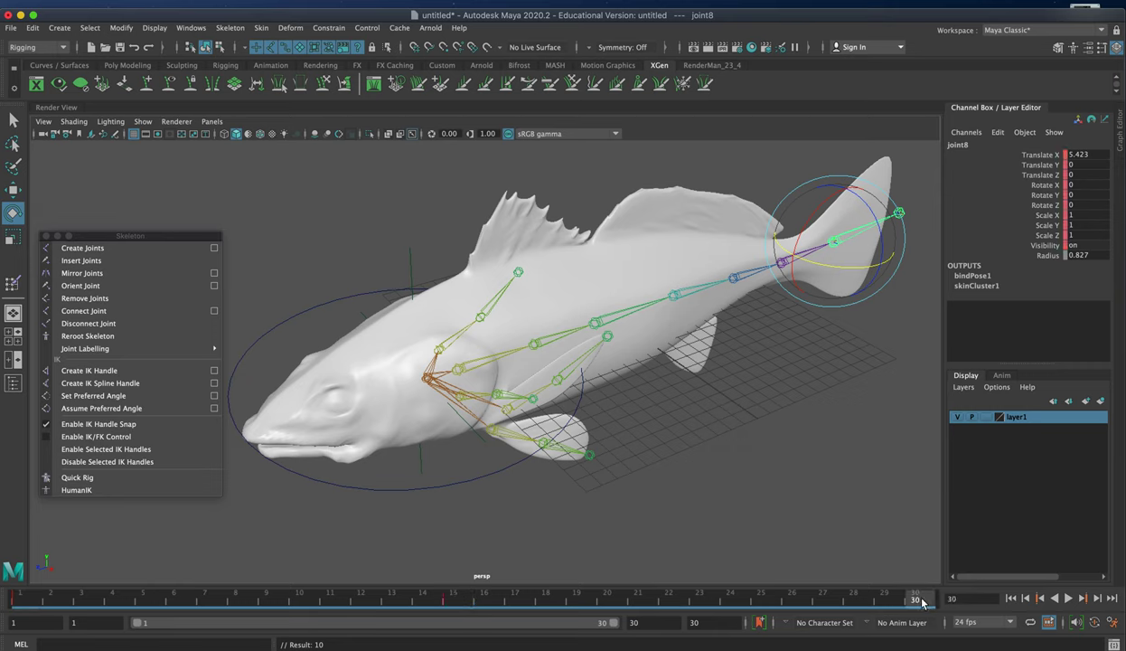
pyautogui.click(204, 593)
pyautogui.moveTo(789, 236); pyautogui.dragTo(779, 231)
pyautogui.press('s')
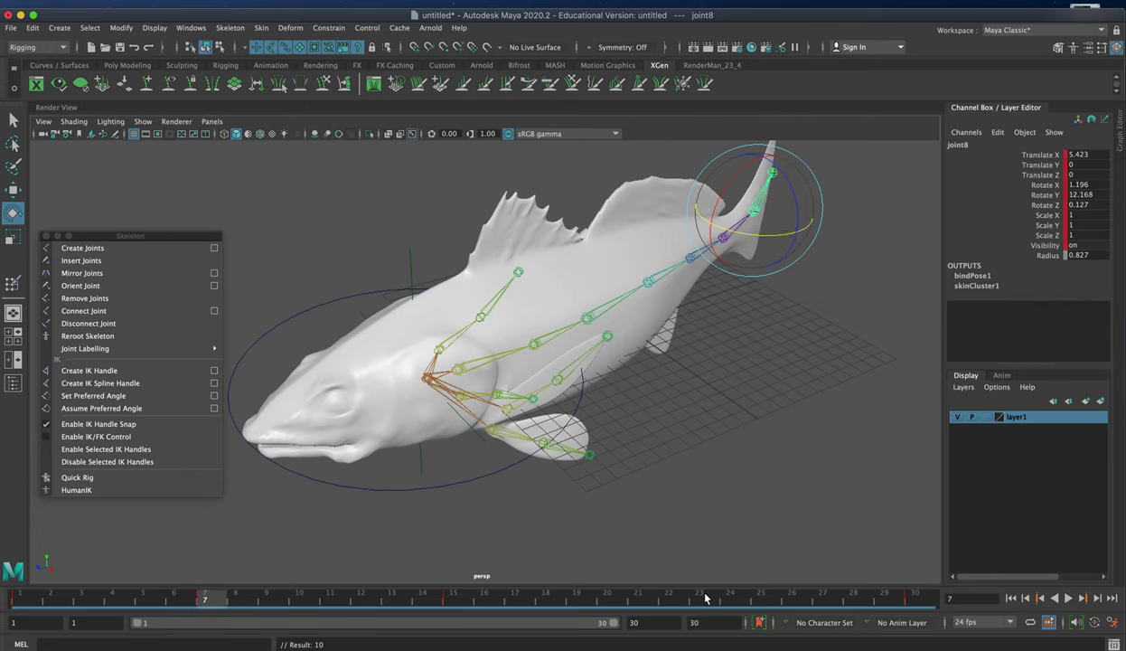
pyautogui.click(698, 593)
pyautogui.moveTo(904, 317); pyautogui.dragTo(861, 305)
# Key the tail tip's frame-23 pose and orbit to a closer front view of the fish
pyautogui.press('s')
pyautogui.scroll(-3, 689, 359)
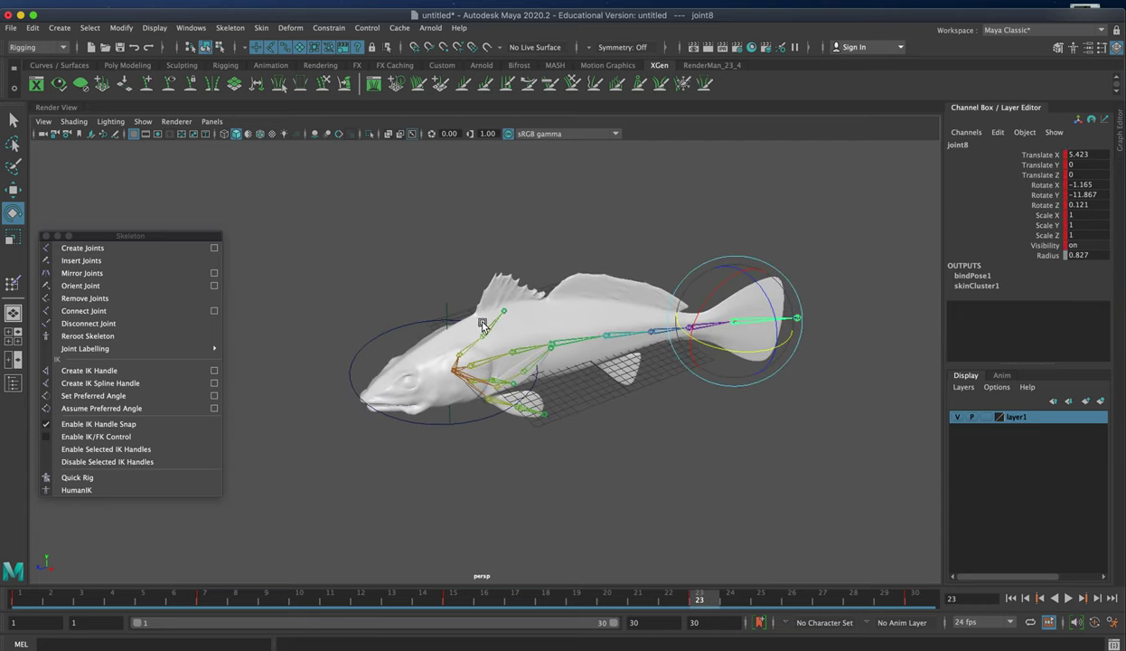
pyautogui.keyDown('alt'); pyautogui.moveTo(690, 360); pyautogui.dragTo(578, 348); pyautogui.keyUp('alt')
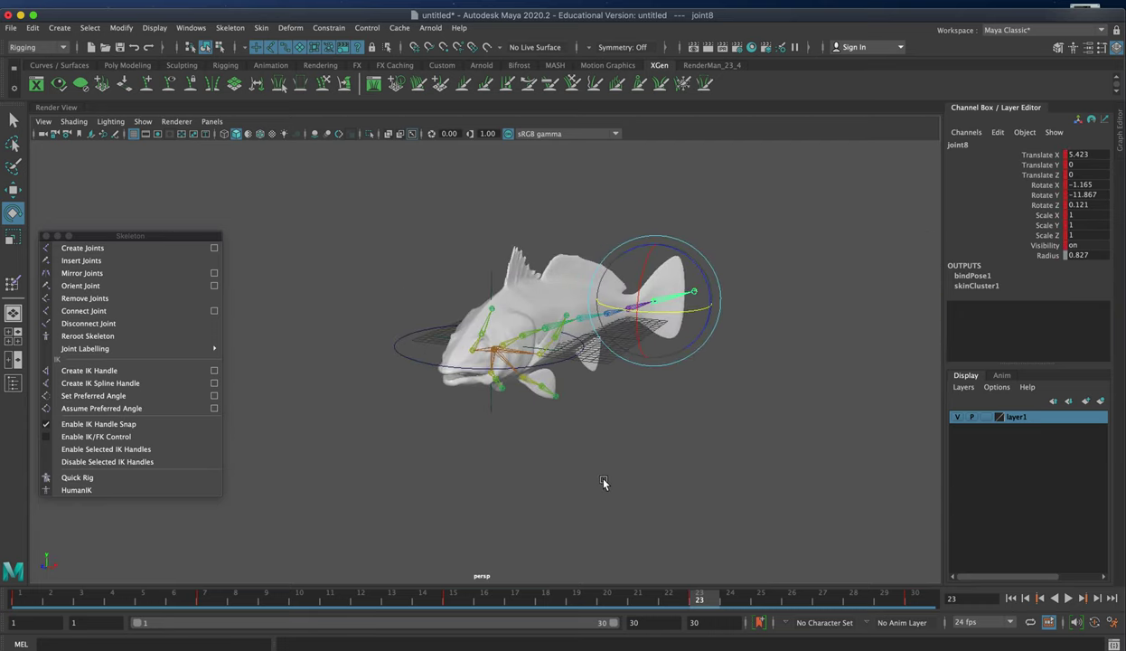
pyautogui.keyDown('alt'); pyautogui.moveTo(599, 466); pyautogui.dragTo(761, 468, button='right'); pyautogui.keyUp('alt')
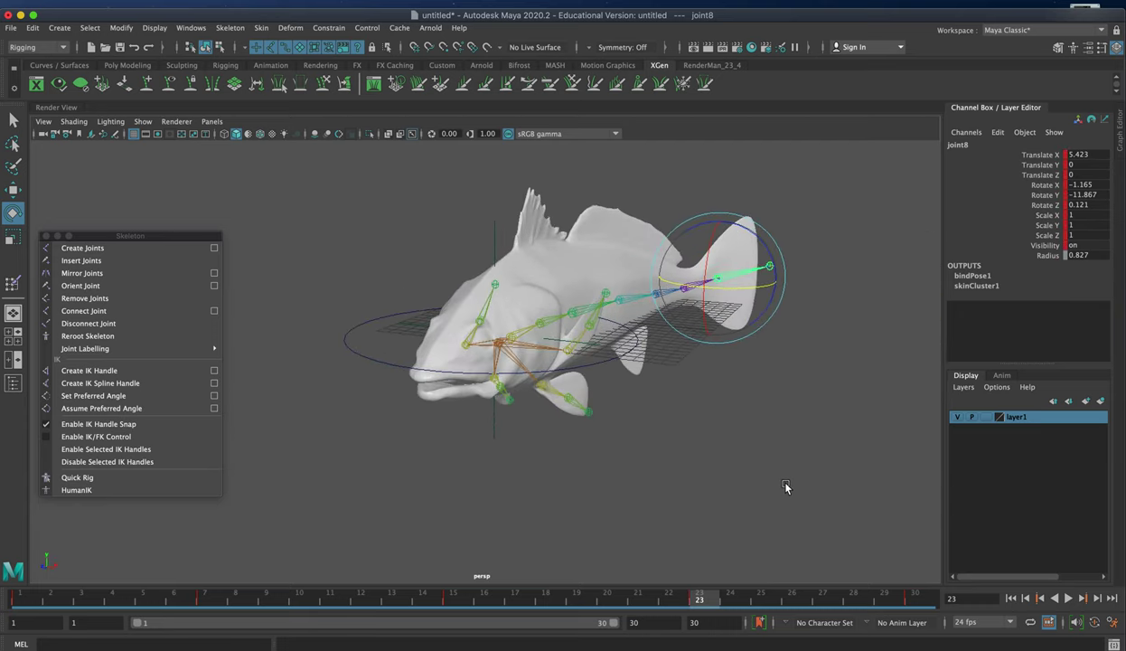
# Rewind to frame 1, deselect the joint, play the tail swing, then stop and return to the start
pyautogui.click(1010, 598)
pyautogui.click(872, 520)
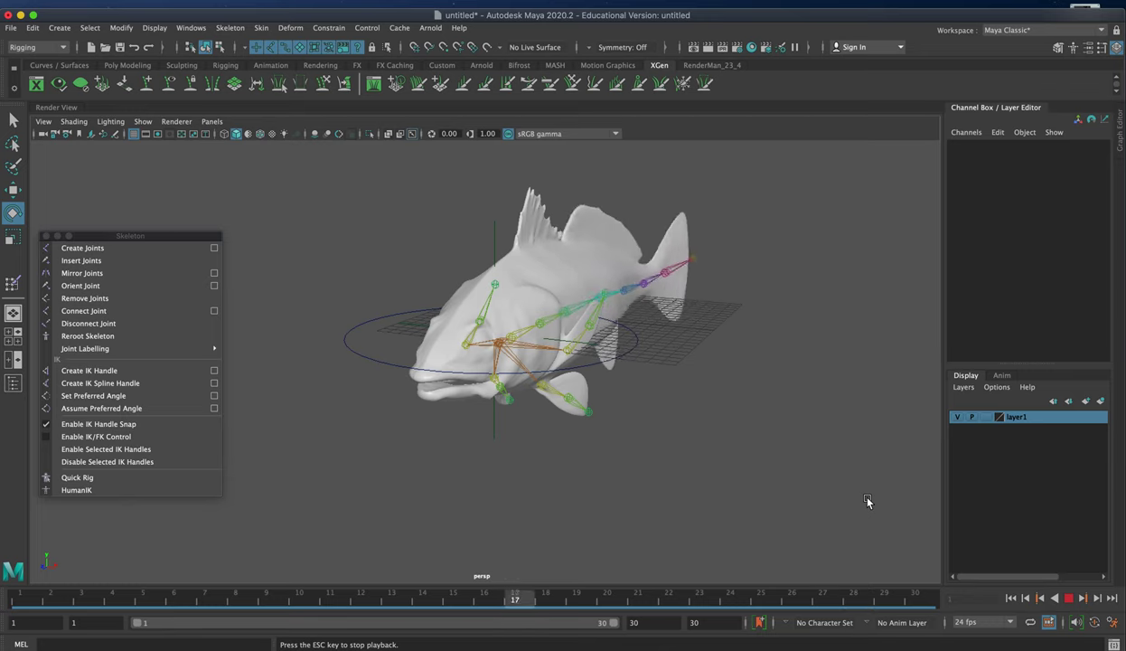
pyautogui.click(1069, 598)
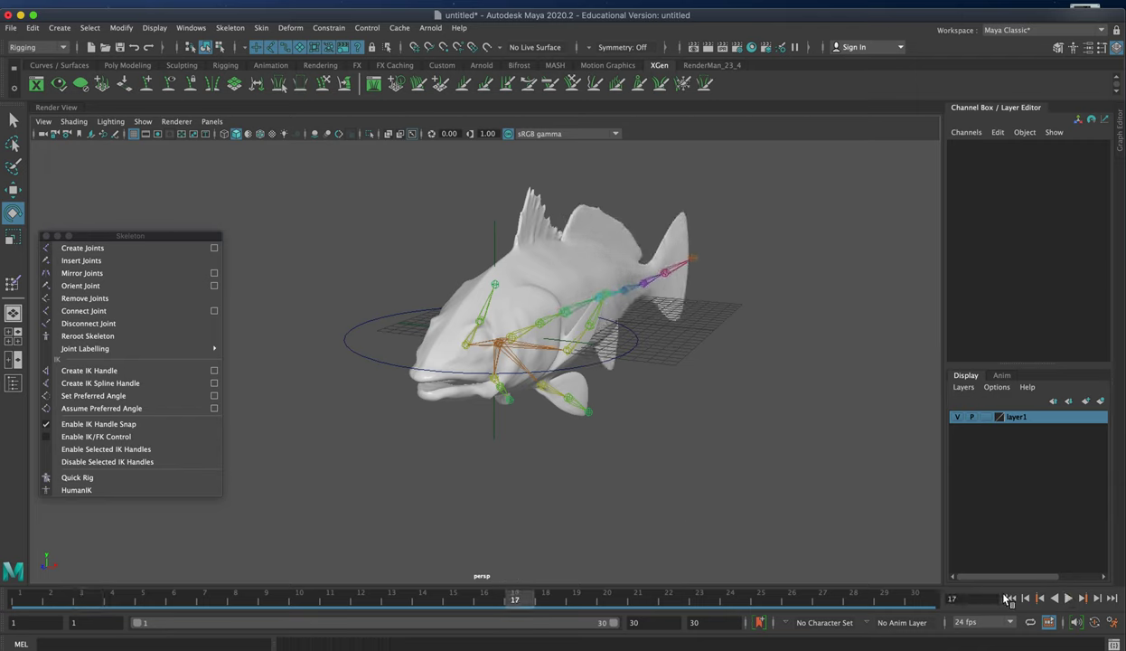
pyautogui.click(1005, 595)
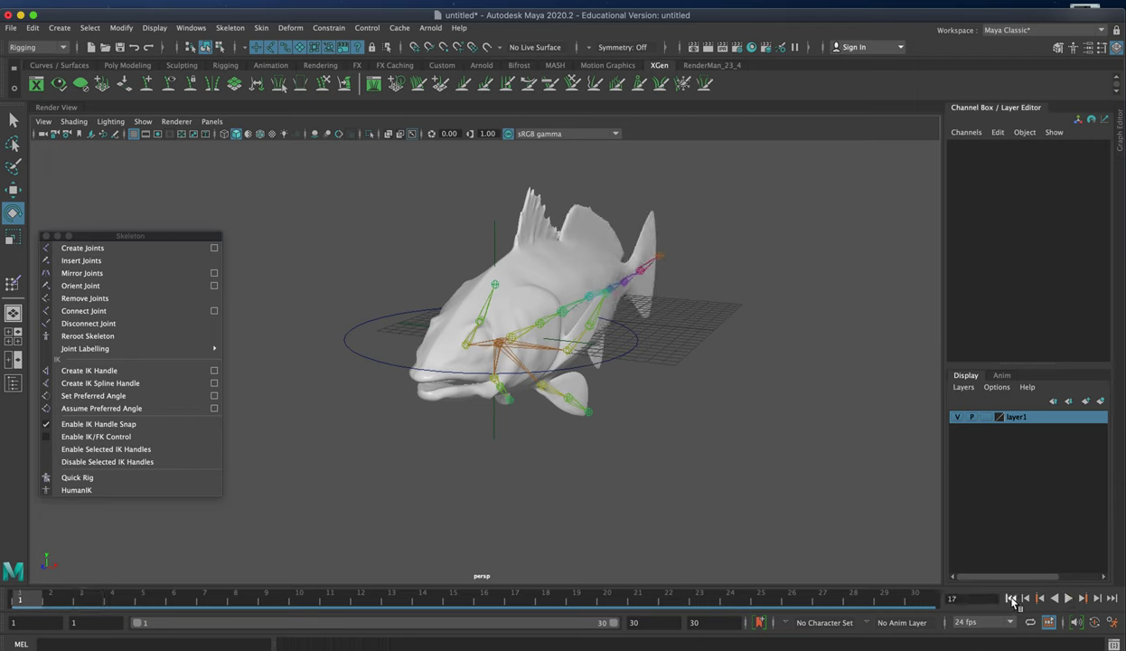
# Key lower fin joint13 at rest on frame 1, rotated at frames 8 and 23, and preview it
pyautogui.keyDown('alt'); pyautogui.moveTo(476, 432); pyautogui.dragTo(837, 427, button='right'); pyautogui.keyUp('alt')
pyautogui.keyDown('alt'); pyautogui.moveTo(837, 427); pyautogui.dragTo(699, 418); pyautogui.keyUp('alt')
pyautogui.click(606, 403)
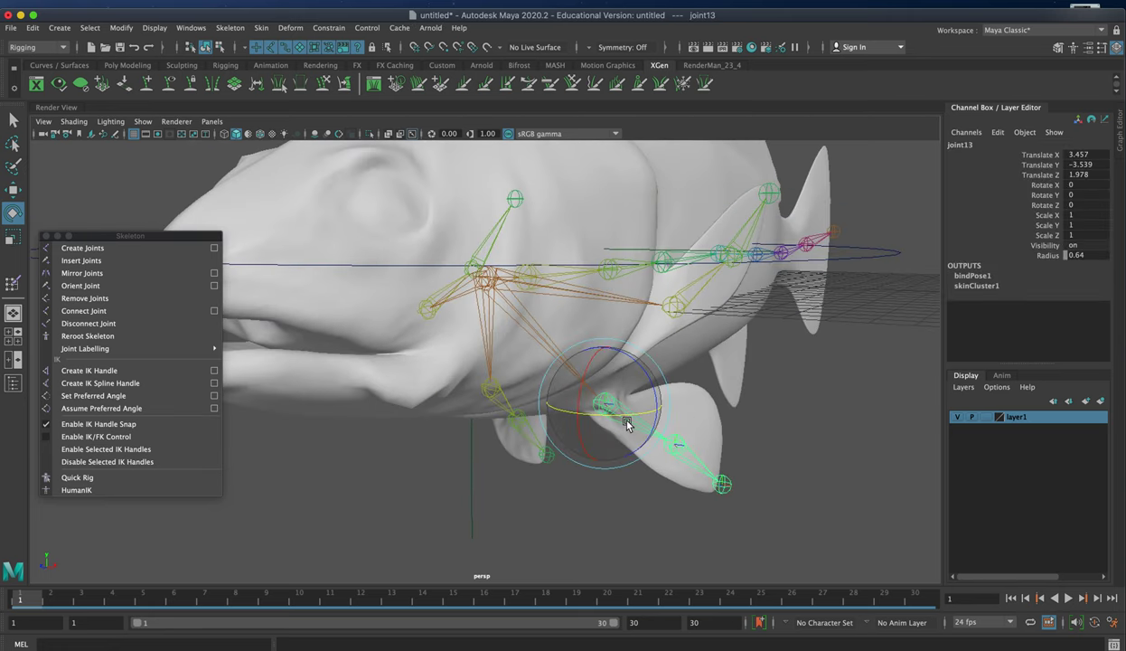
pyautogui.press('s')
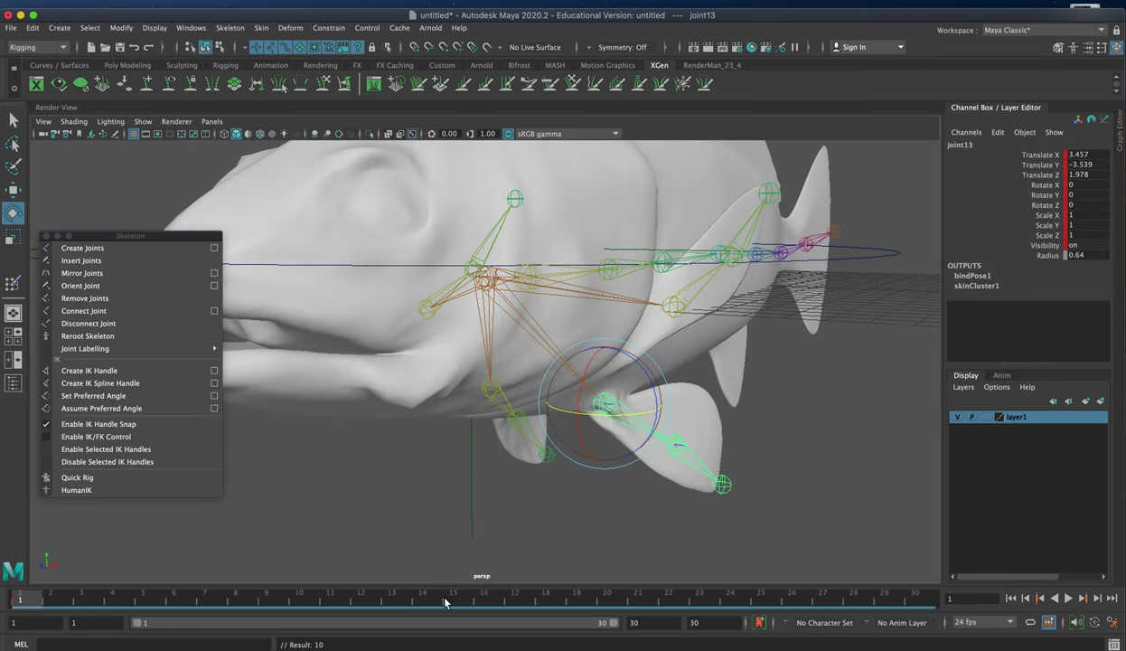
pyautogui.click(444, 602)
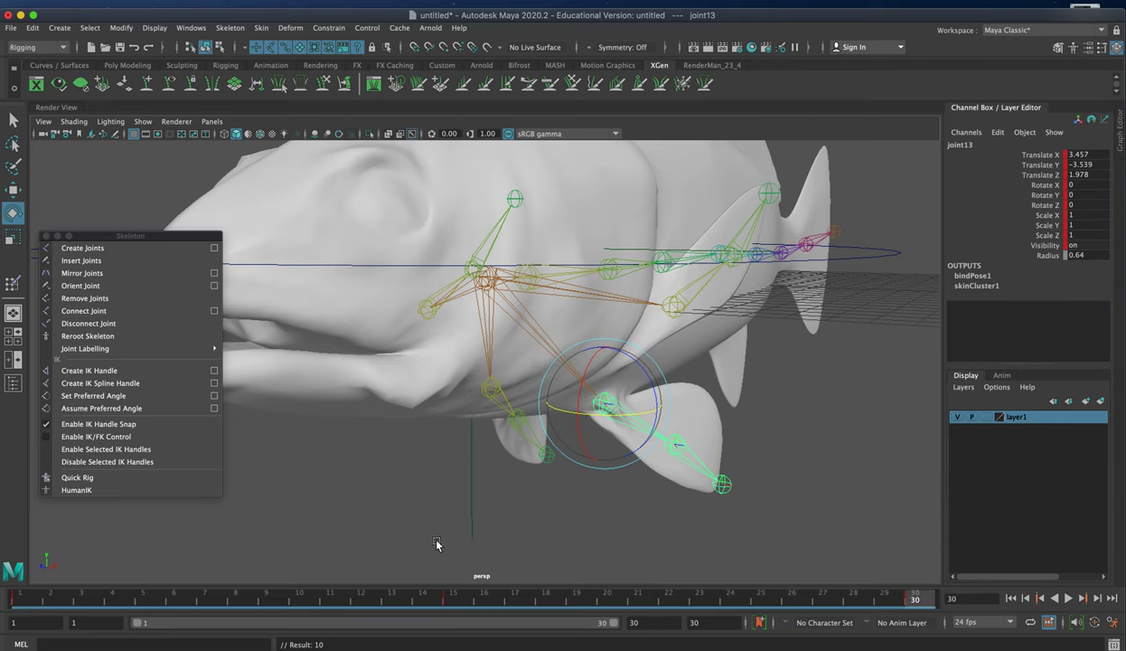
pyautogui.click(234, 600)
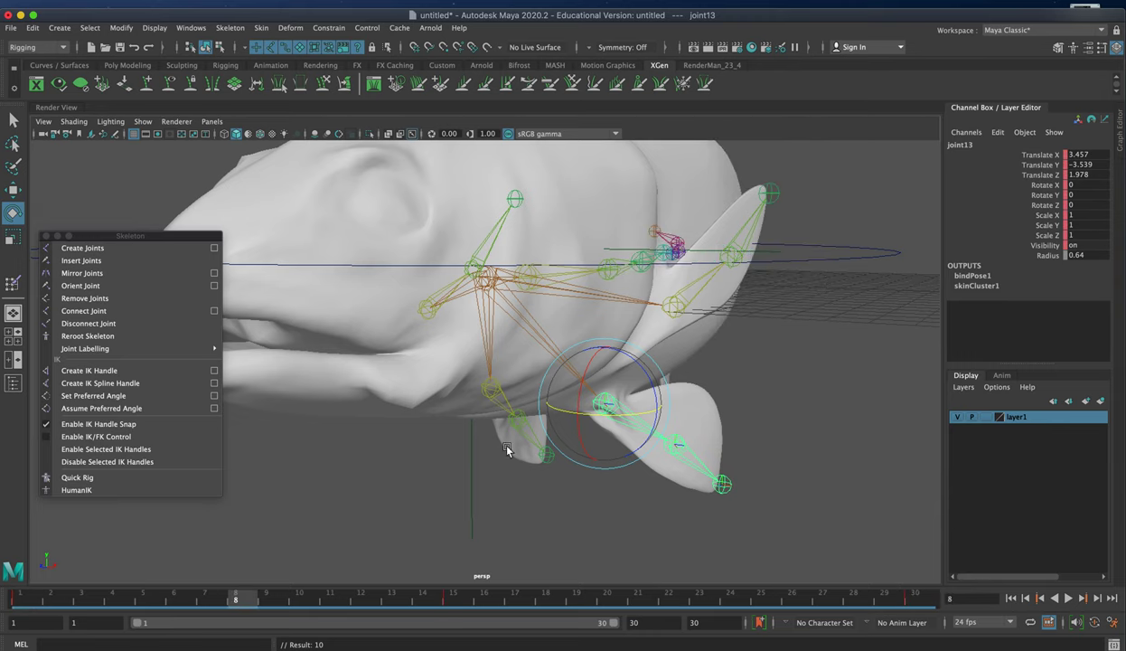
pyautogui.moveTo(603, 402); pyautogui.dragTo(615, 412)
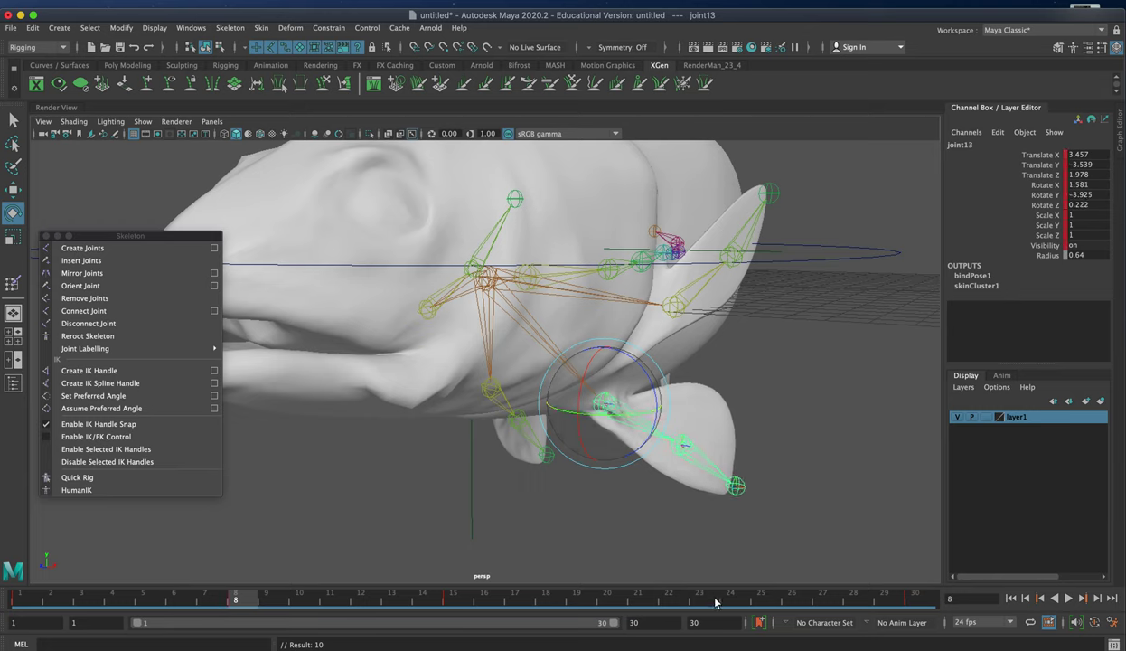
pyautogui.click(701, 593)
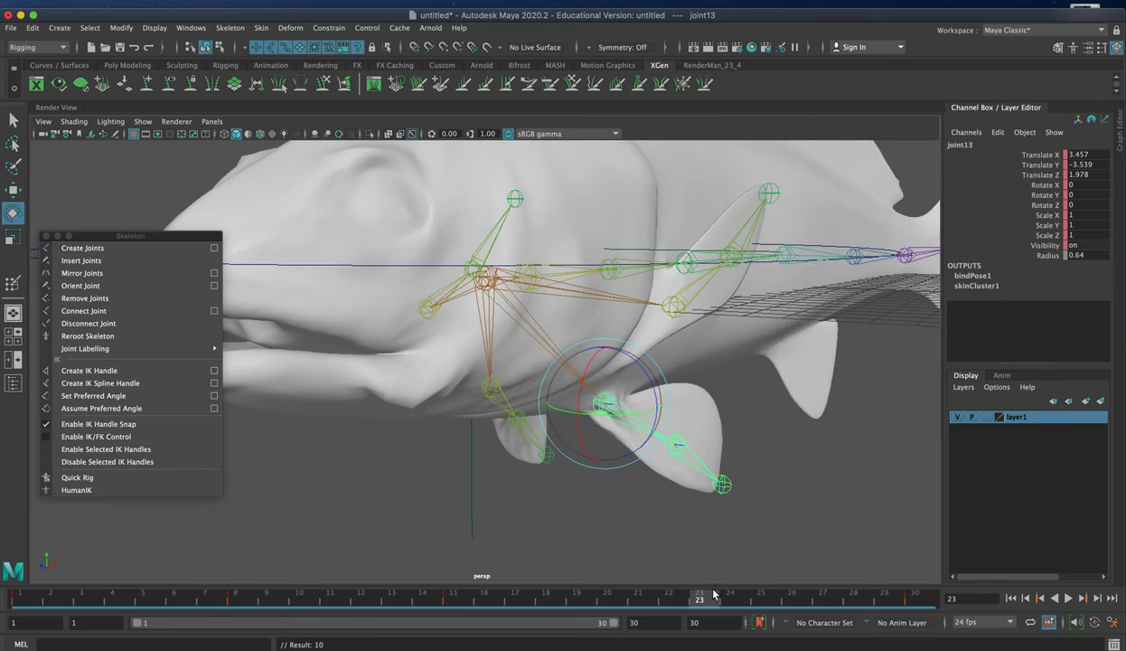
pyautogui.moveTo(608, 407)
pyautogui.mouseDown()
pyautogui.moveTo(624, 416)
pyautogui.moveTo(610, 415)
pyautogui.mouseUp()
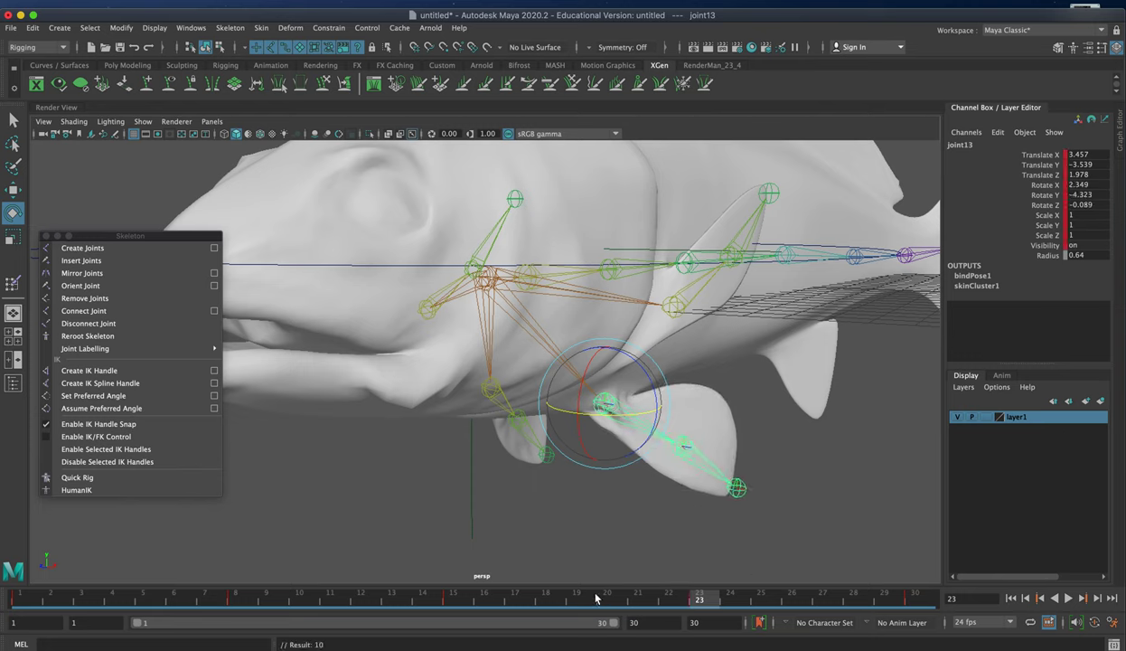
pyautogui.hotkey('alt', 'v')
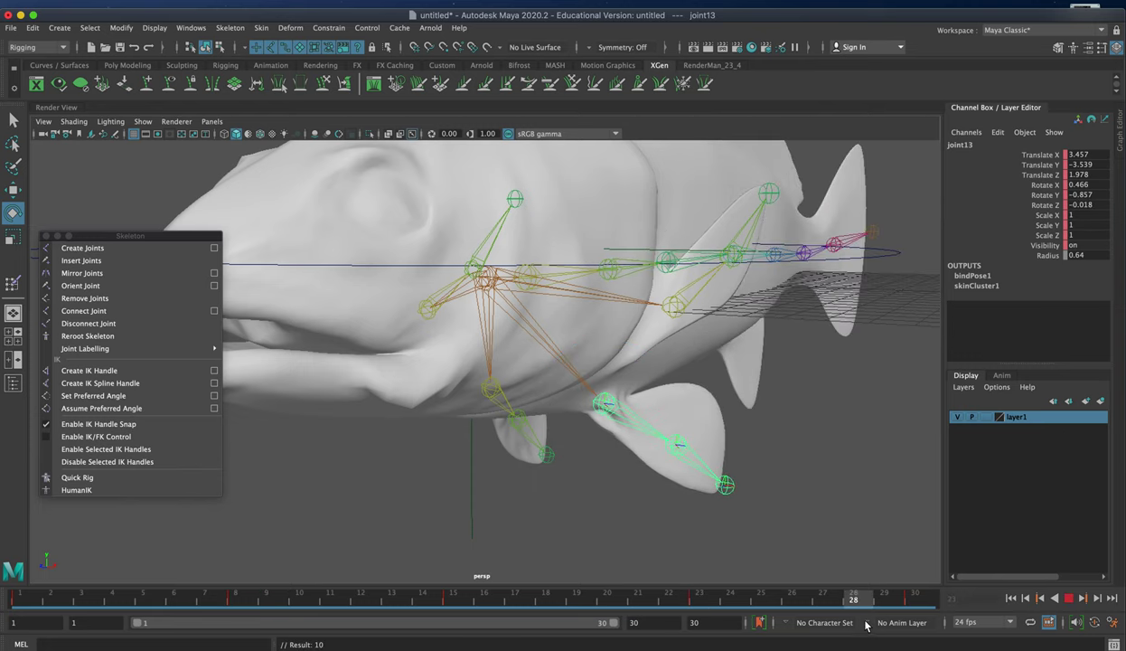
pyautogui.hotkey('alt', 'v')
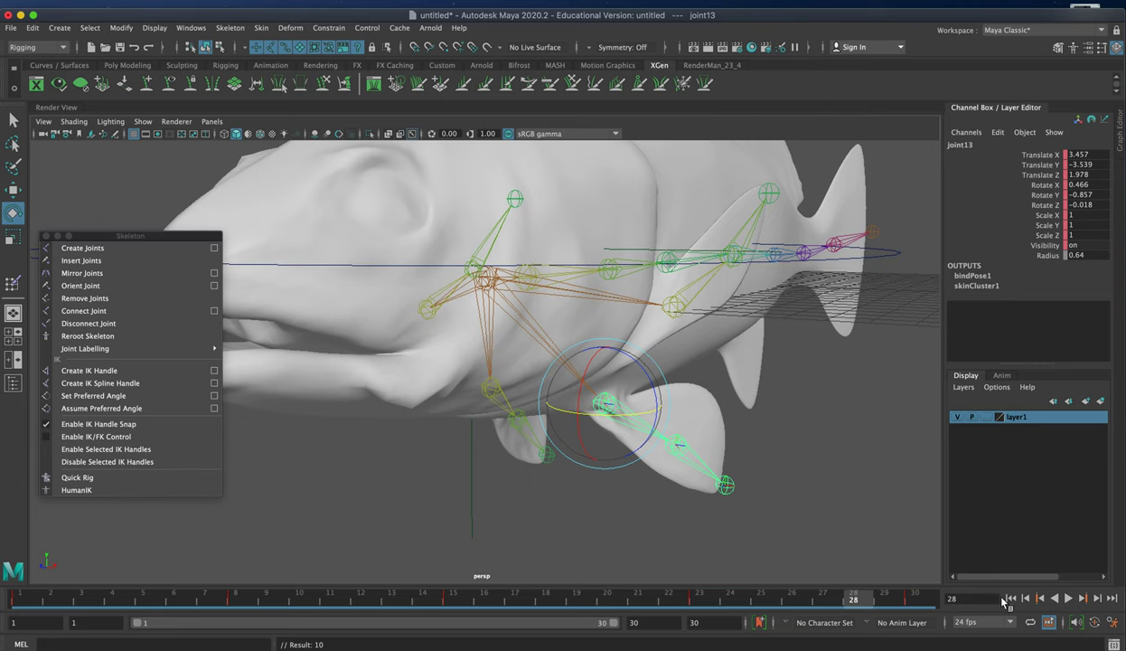
pyautogui.click(1010, 598)
# Key fin joint14 rotated at frame 23, undoing an extra frame-30 key, then play back to check the fin
pyautogui.click(695, 471)
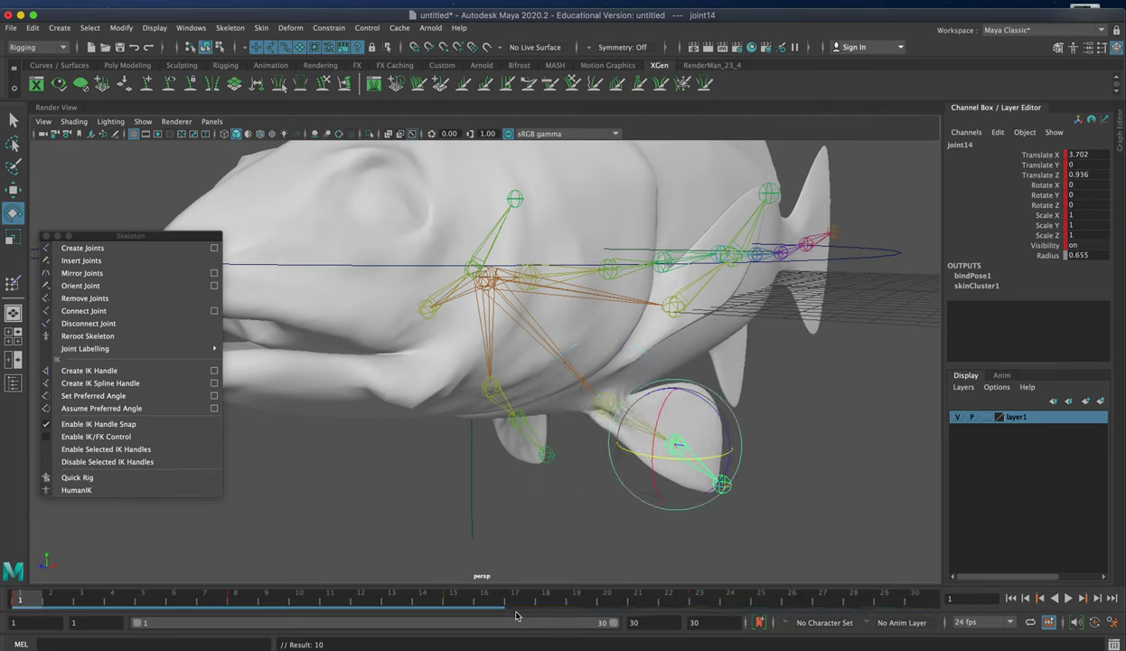
pyautogui.click(457, 599)
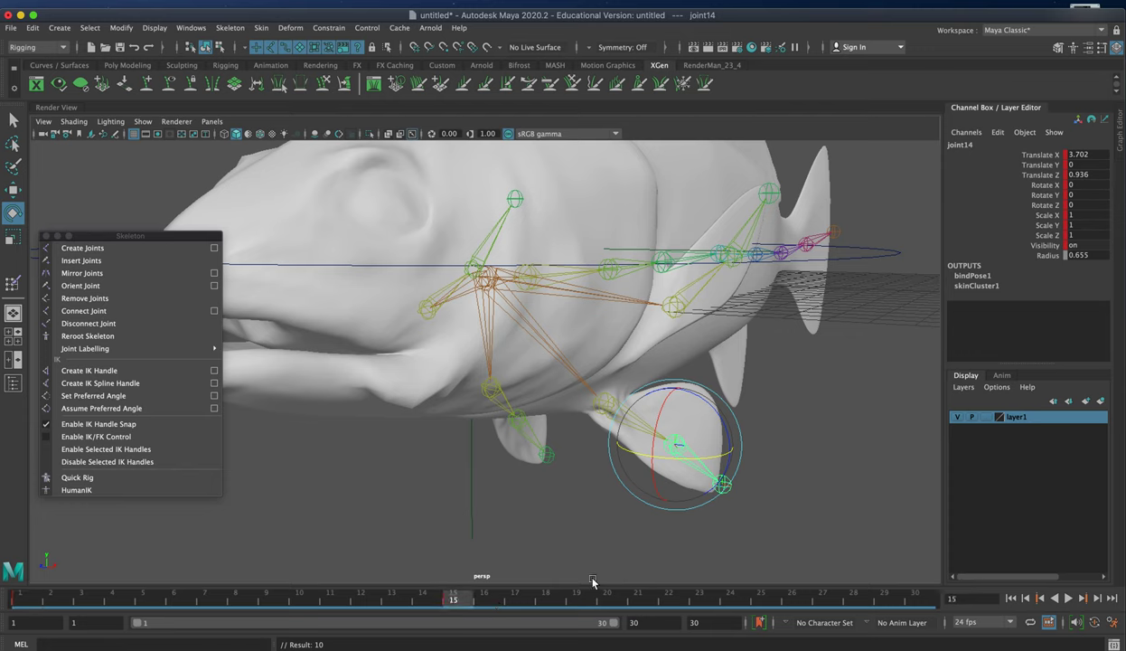
pyautogui.click(913, 599)
pyautogui.moveTo(674, 450); pyautogui.dragTo(676, 461)
pyautogui.press('s')
pyautogui.hotkey('ctrl', 'z')
pyautogui.click(713, 596)
pyautogui.moveTo(709, 465); pyautogui.dragTo(679, 475)
pyautogui.press('s')
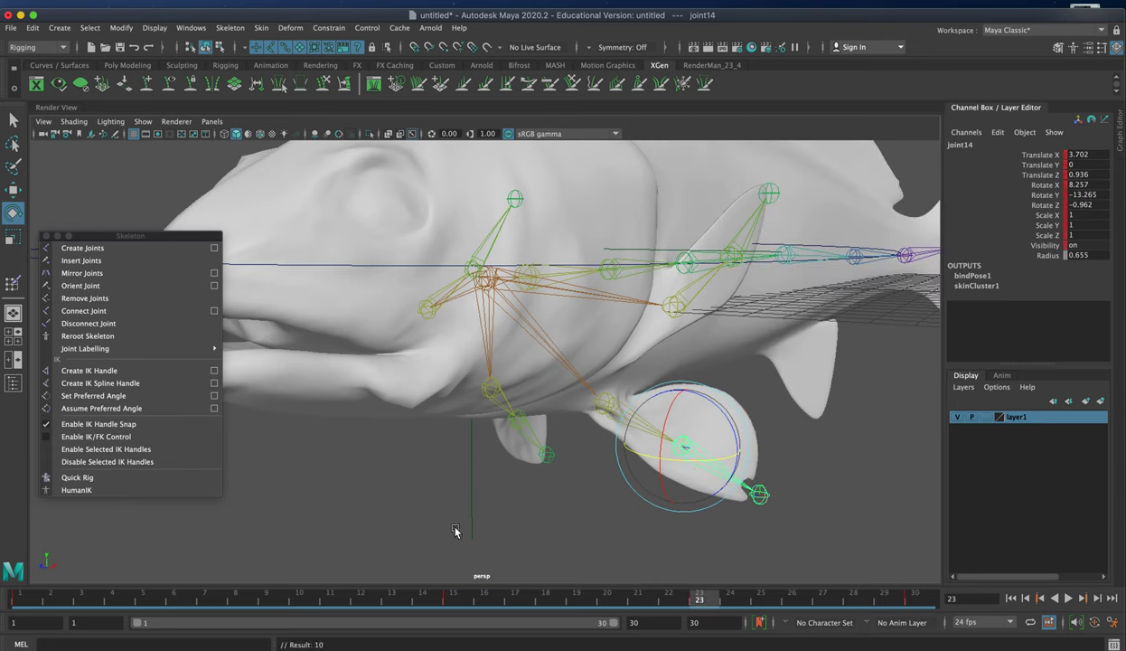
pyautogui.click(233, 598)
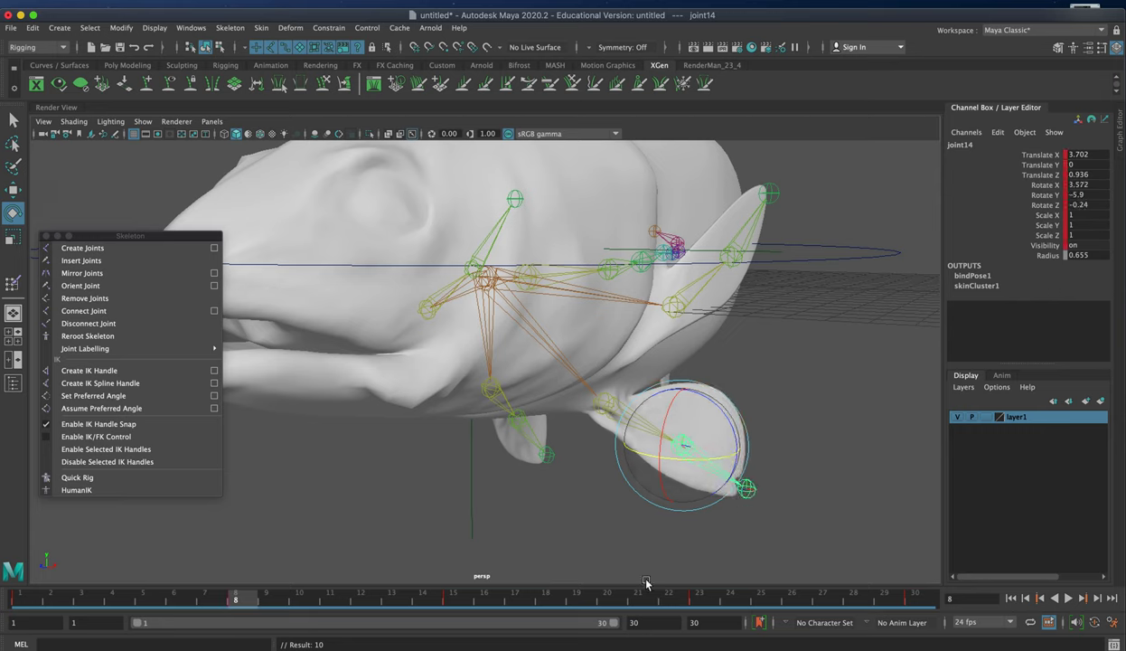
pyautogui.click(1069, 598)
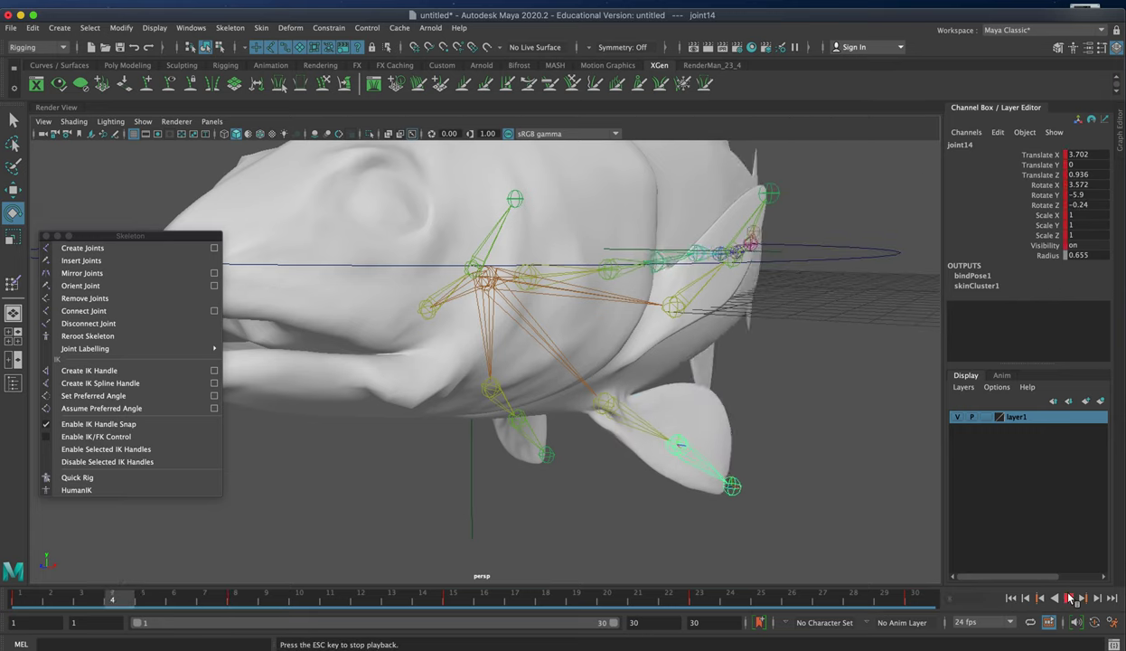
pyautogui.press('Escape')
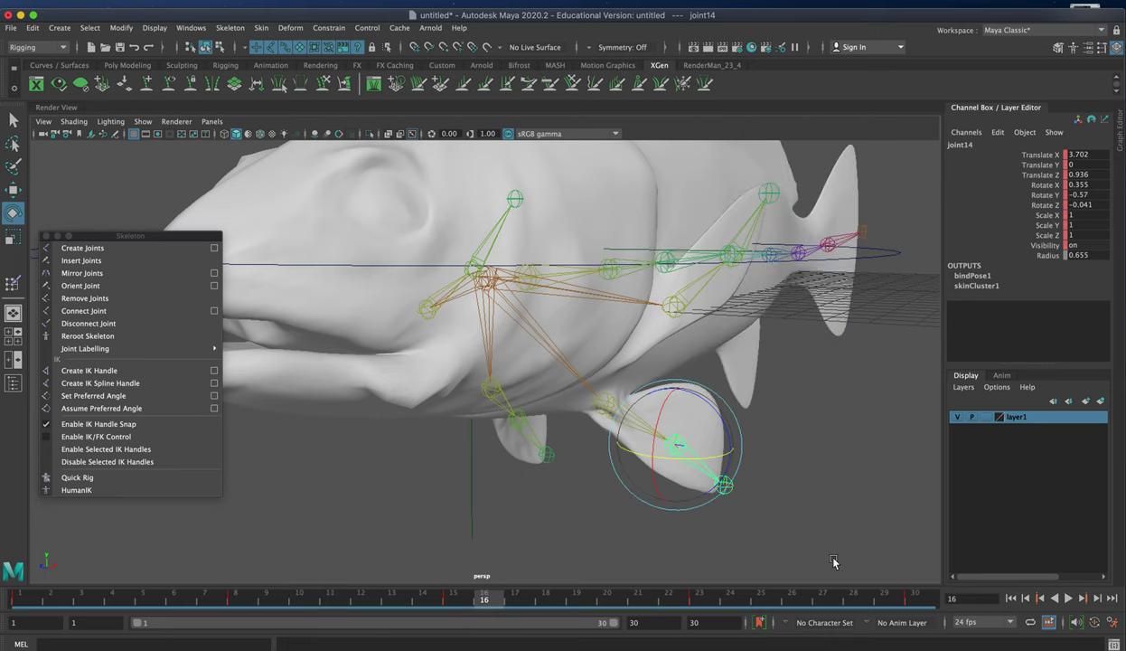
pyautogui.keyDown('alt'); pyautogui.moveTo(529, 516); pyautogui.dragTo(548, 403); pyautogui.keyUp('alt')
# Key the opposite lower fin's base joint at rest on frame 1, rotated at frame 8 and the other way at 23
pyautogui.click(548, 404)
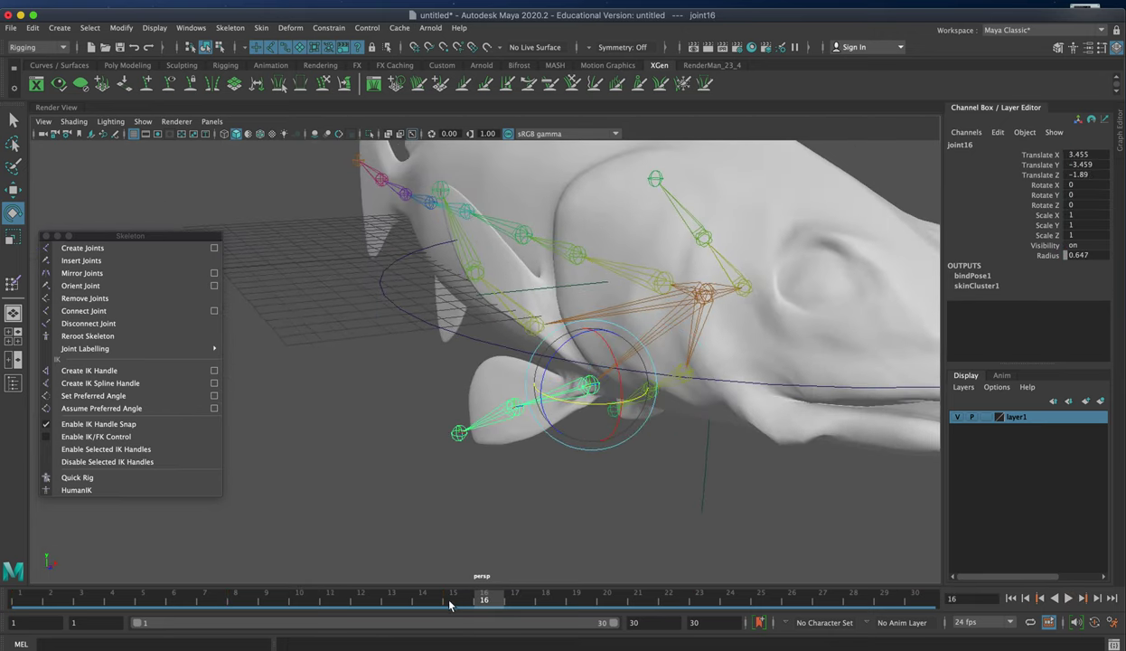
pyautogui.click(22, 601)
pyautogui.press('s')
pyautogui.click(925, 604)
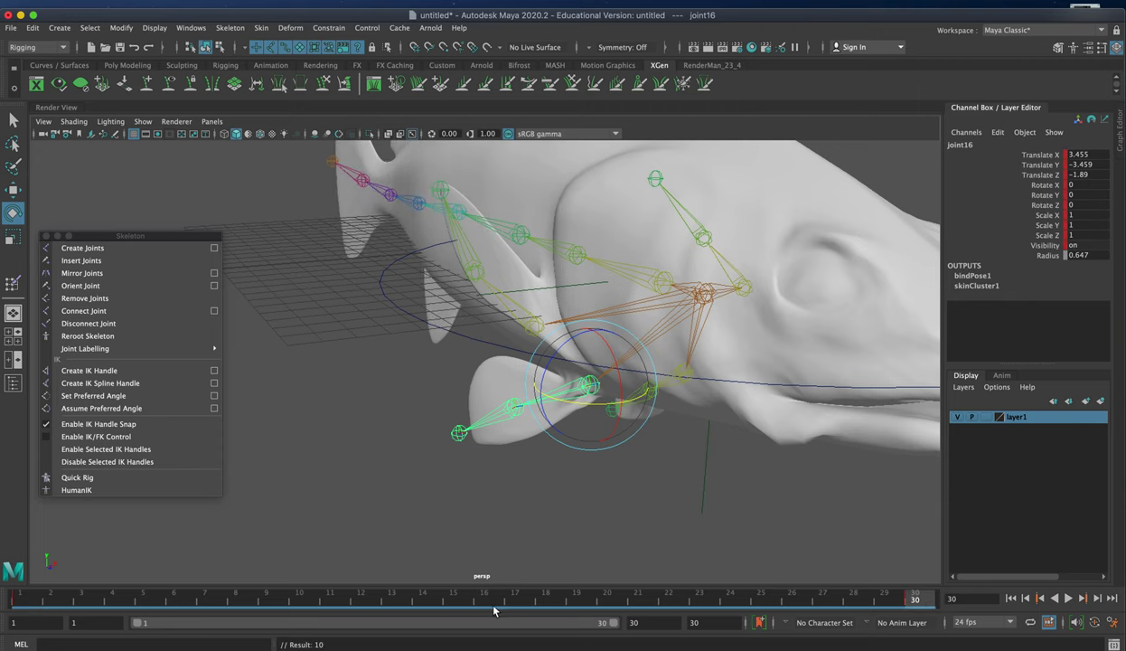
pyautogui.click(455, 601)
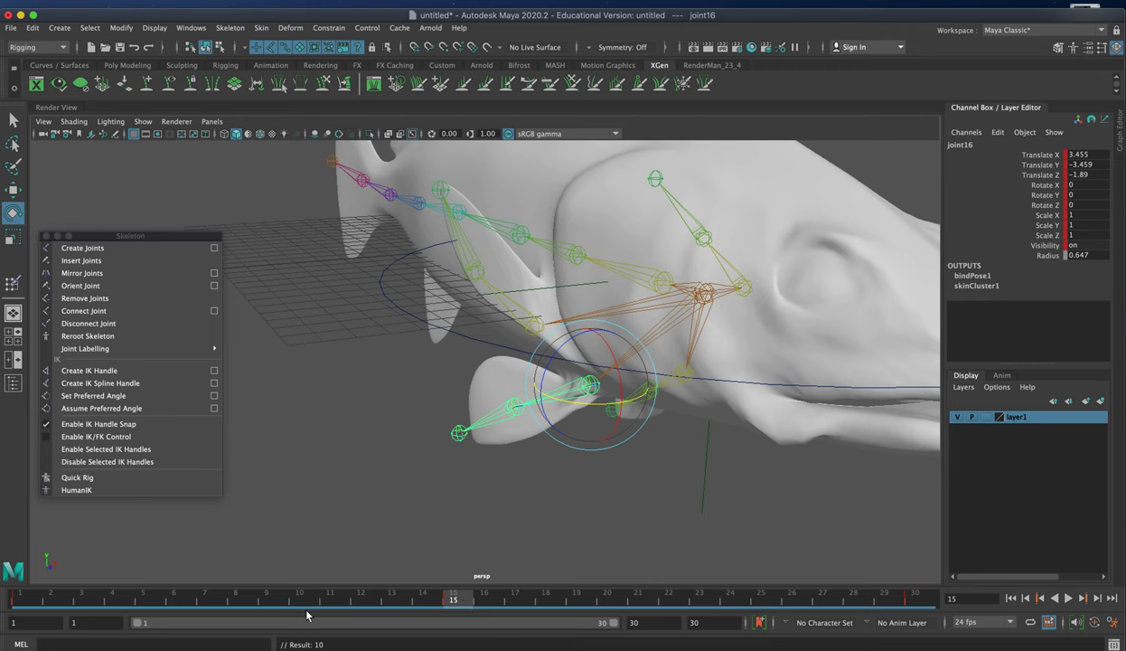
pyautogui.click(239, 599)
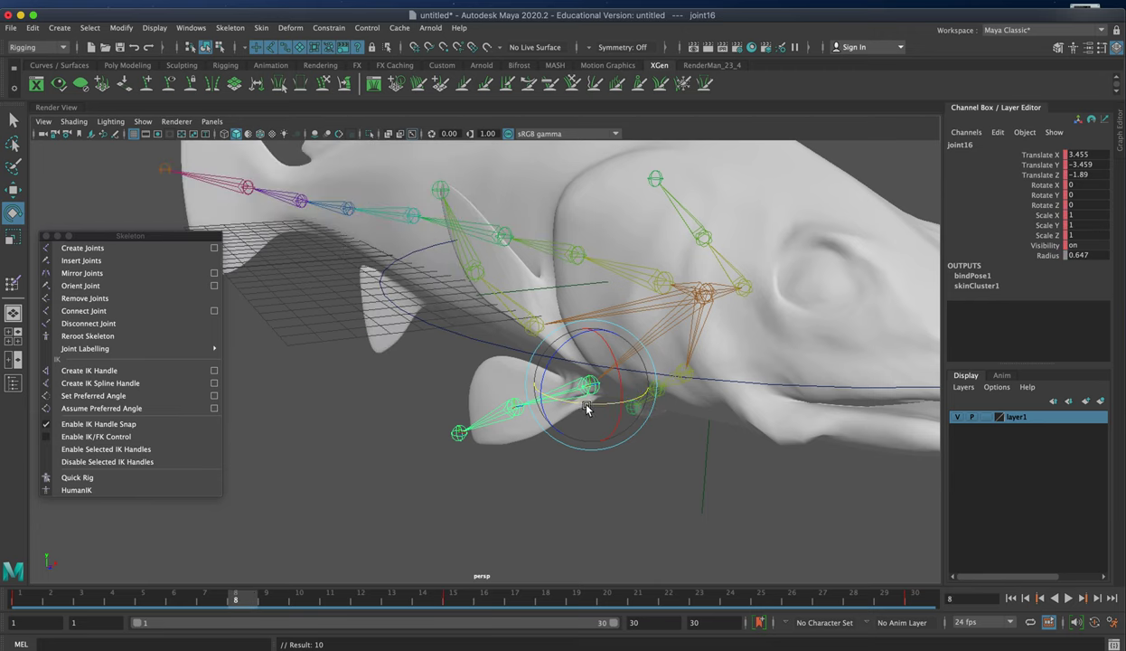
pyautogui.moveTo(586, 390); pyautogui.dragTo(591, 409)
pyautogui.press('s')
pyautogui.click(699, 599)
pyautogui.moveTo(584, 407); pyautogui.dragTo(590, 409)
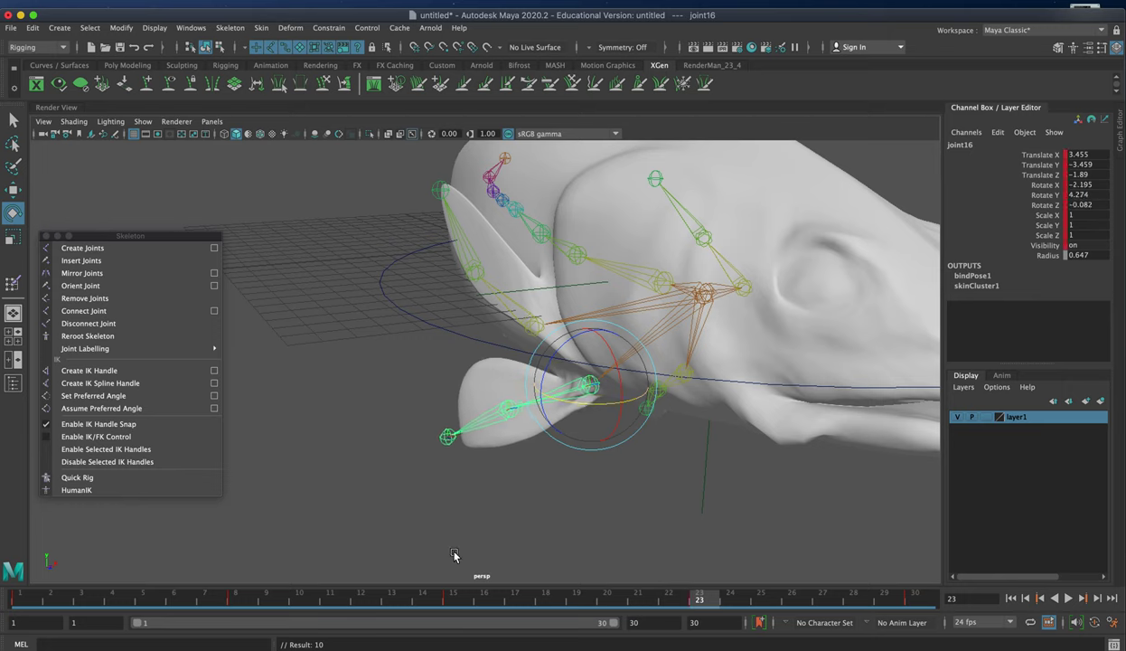
# Select the fin's tip joint and key its rest pose at frame 1, then deselect it
pyautogui.click(489, 431)
pyautogui.click(491, 427)
pyautogui.click(1010, 598)
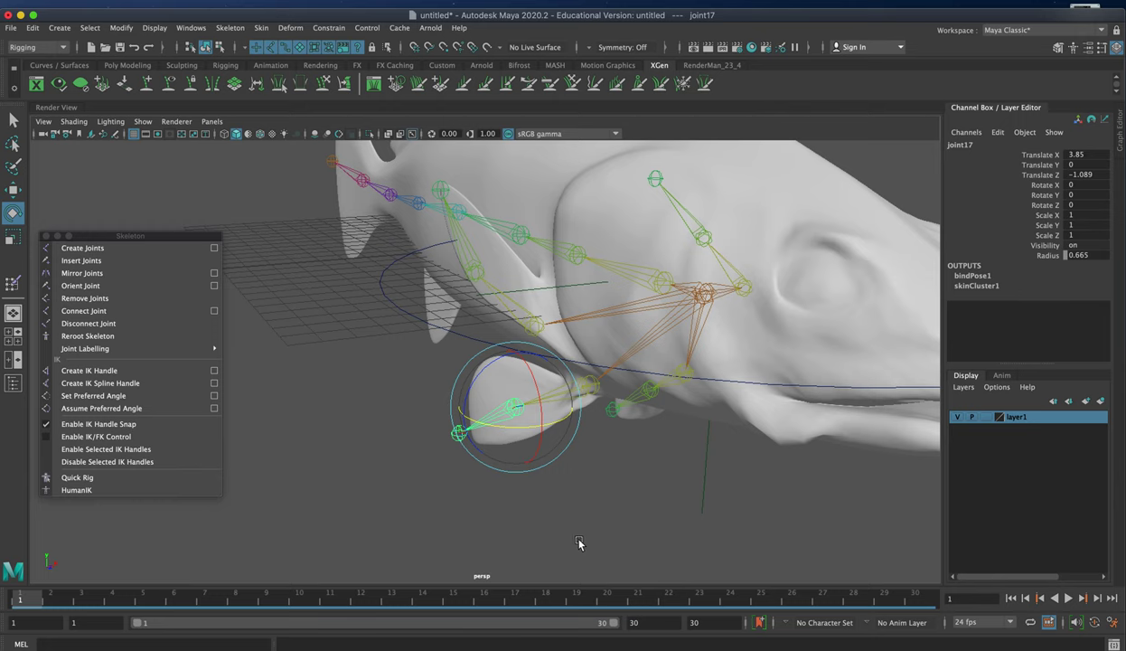
pyautogui.press('s')
pyautogui.click(452, 598)
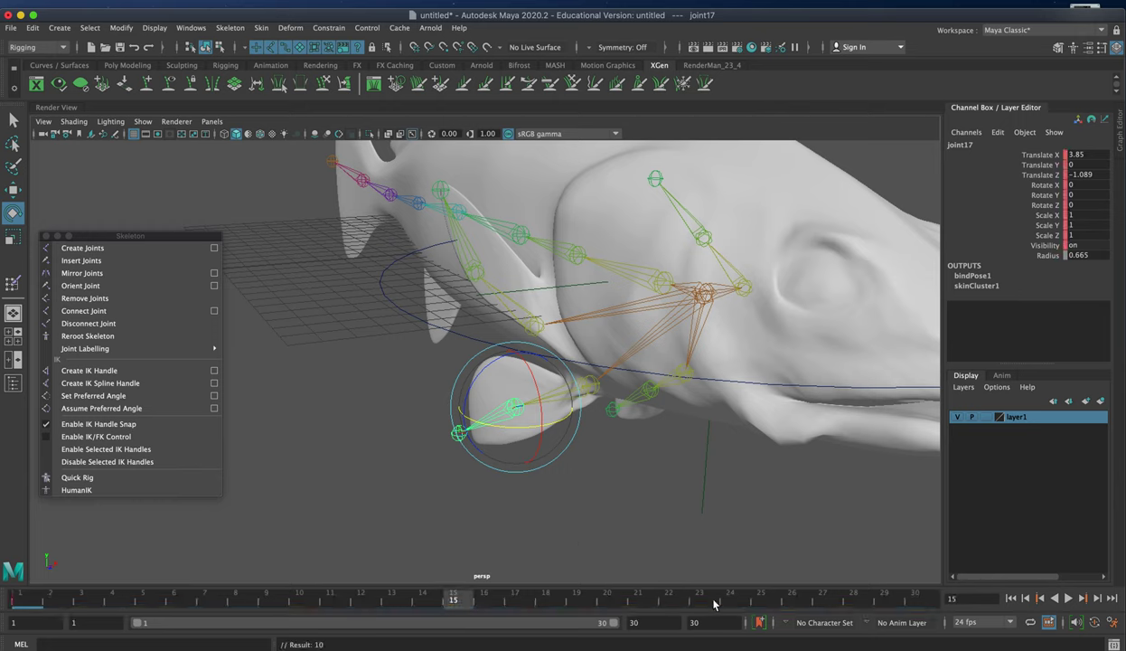
pyautogui.click(914, 600)
pyautogui.click(264, 598)
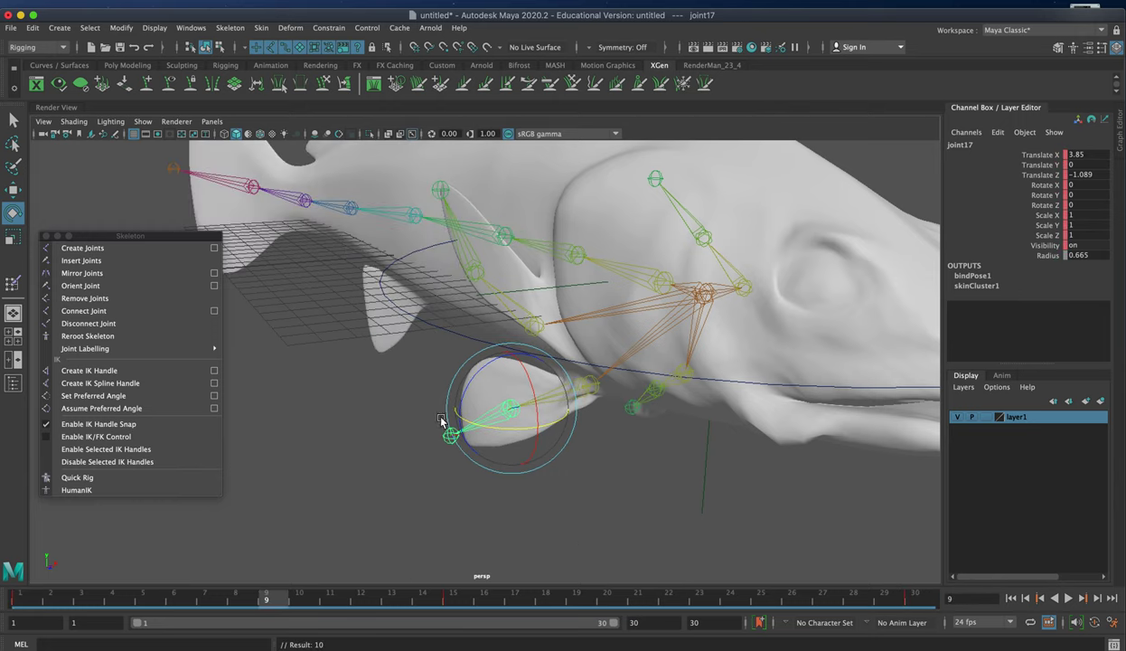
pyautogui.click(695, 594)
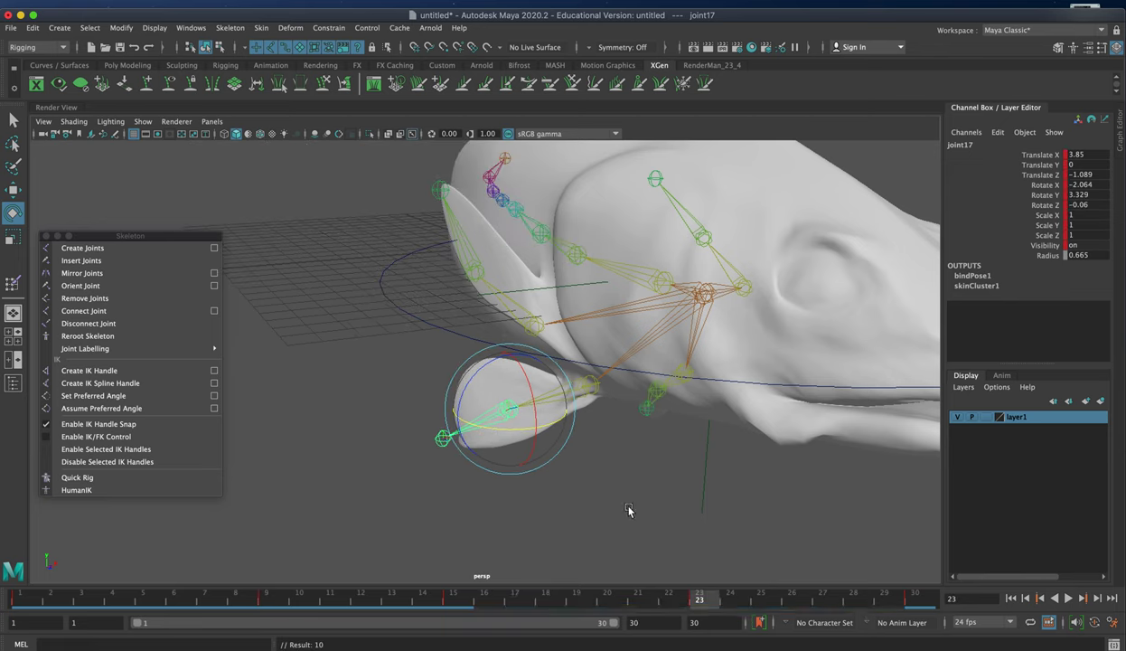
pyautogui.click(626, 426)
# Key joint19 at frame 1, flap it at frame 9, and rotate it the other way at 23
pyautogui.keyDown('alt'); pyautogui.moveTo(549, 298); pyautogui.dragTo(538, 303); pyautogui.keyUp('alt')
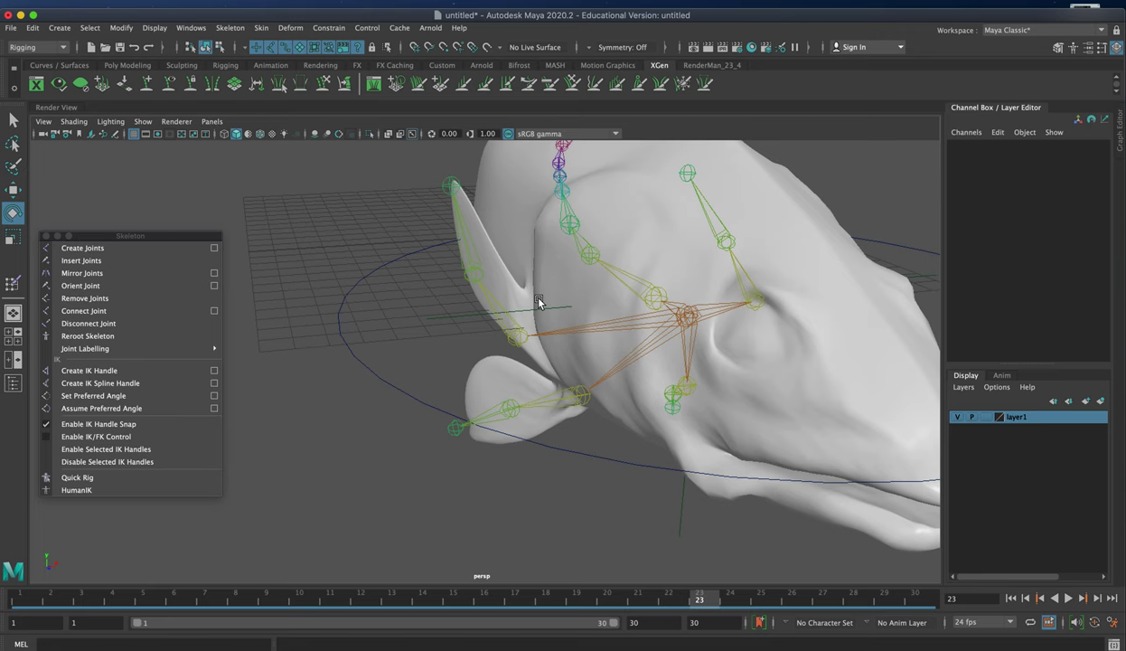
pyautogui.click(503, 321)
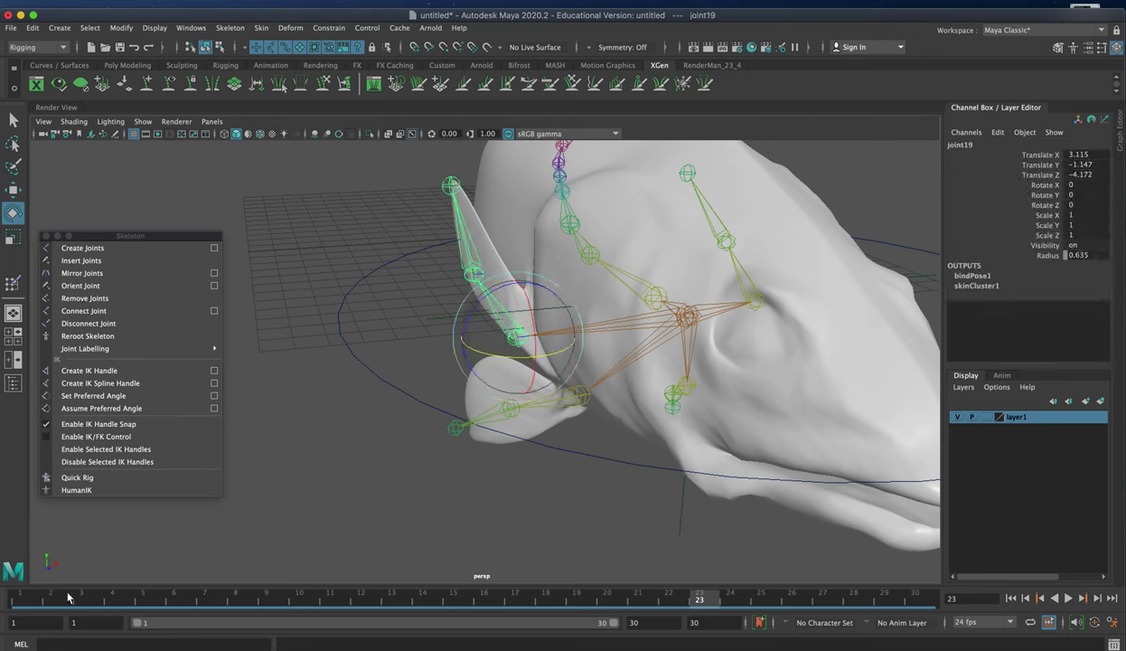
pyautogui.click(14, 601)
pyautogui.press('s')
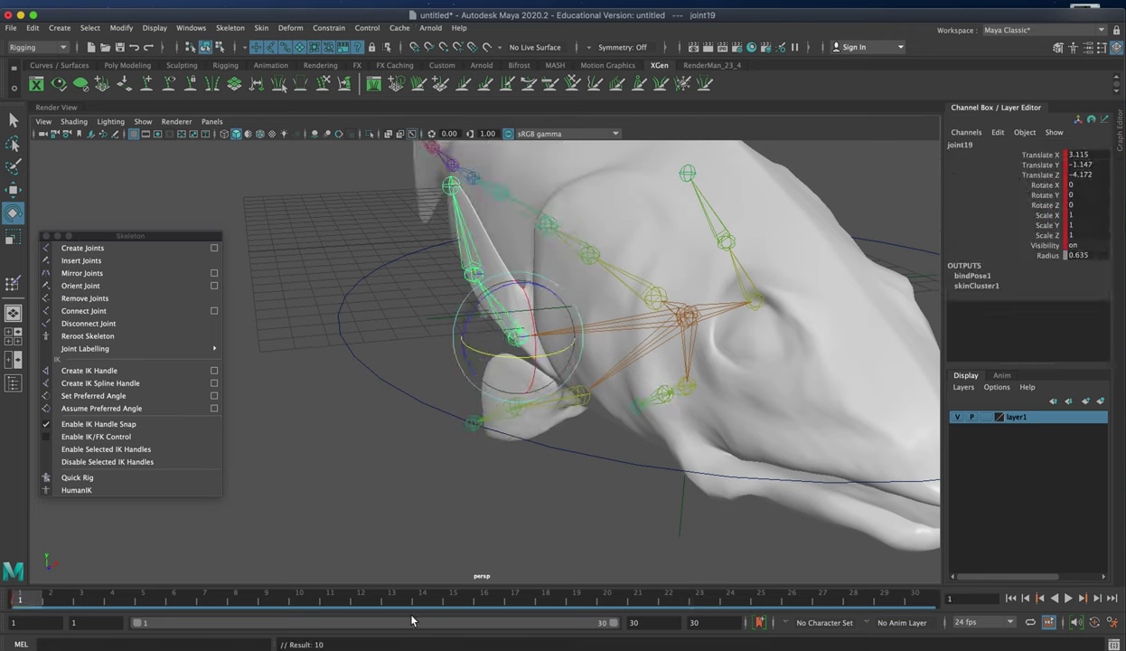
pyautogui.click(451, 601)
pyautogui.click(916, 600)
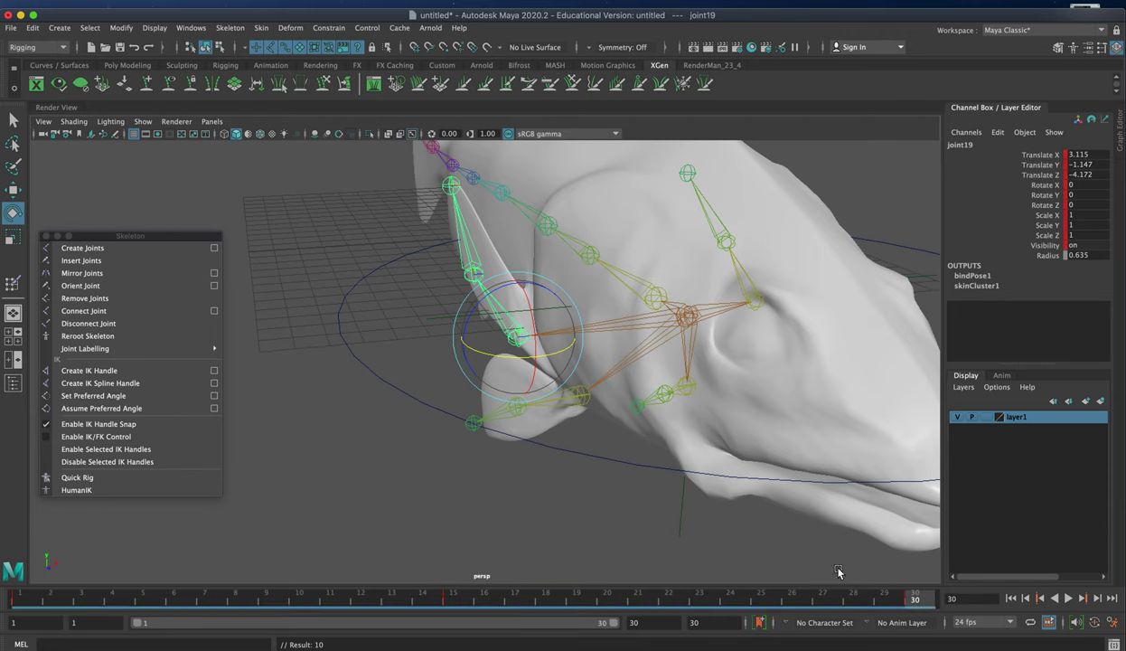
pyautogui.click(267, 601)
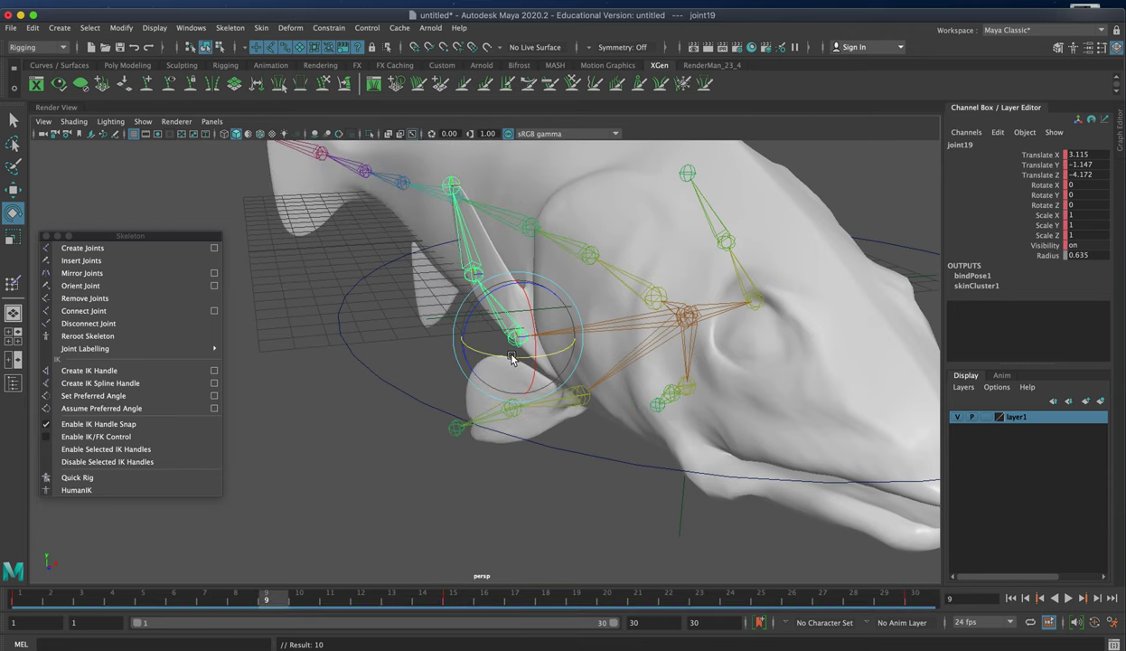
pyautogui.moveTo(513, 366); pyautogui.dragTo(518, 360)
pyautogui.press('s')
pyautogui.click(716, 601)
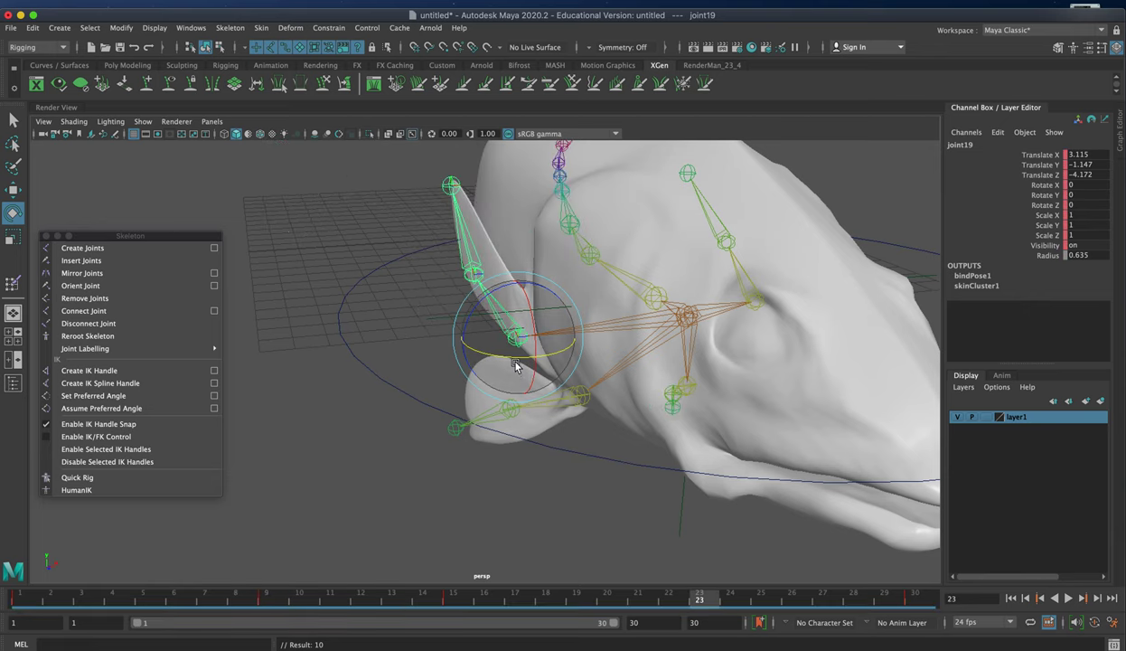
pyautogui.moveTo(516, 366); pyautogui.dragTo(521, 366)
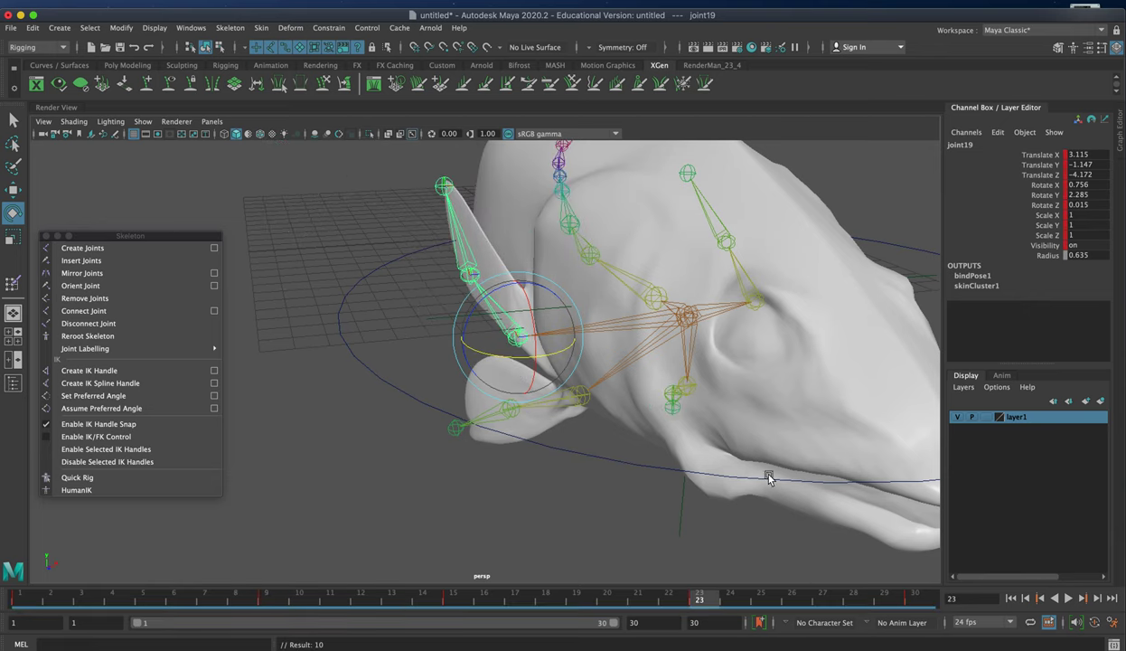
# Key joint10 at rest on frame 1, rotate it slightly at frame 7, then move to frame 23
pyautogui.keyDown('alt'); pyautogui.moveTo(763, 471); pyautogui.dragTo(684, 463); pyautogui.keyUp('alt')
pyautogui.click(712, 317)
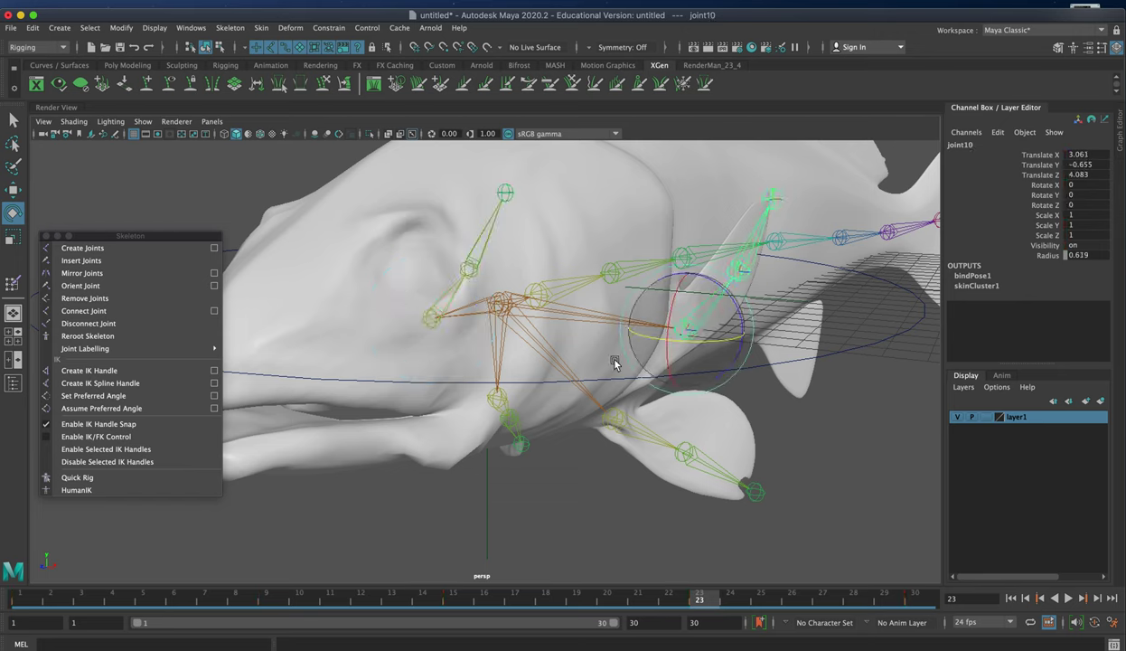
pyautogui.click(32, 603)
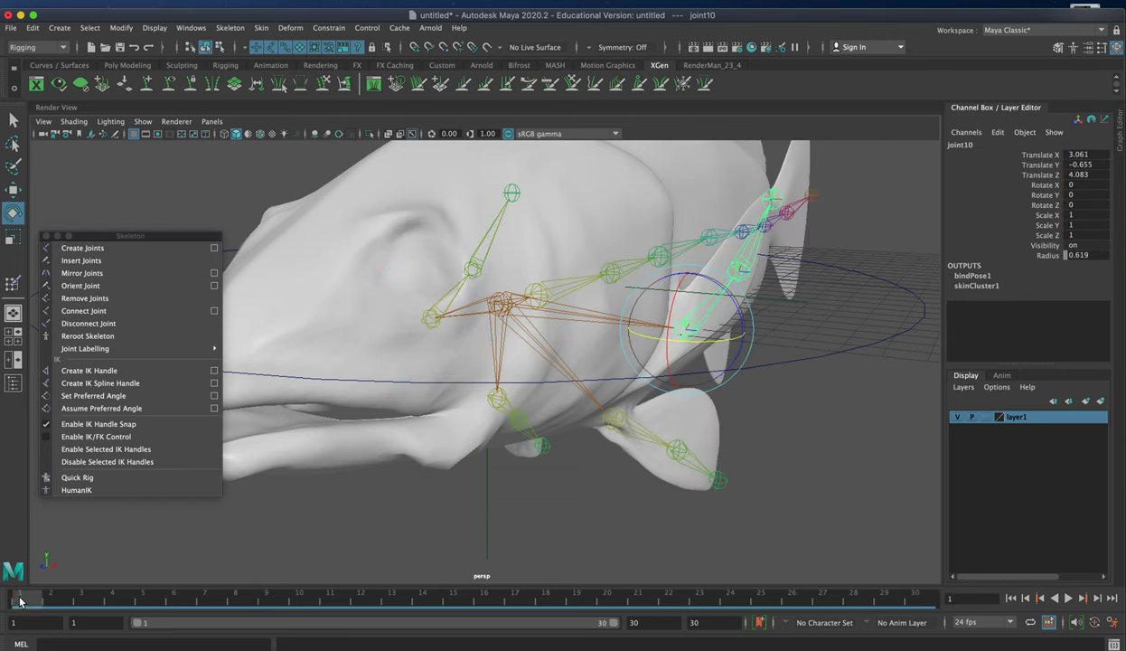
pyautogui.press('s')
pyautogui.click(454, 603)
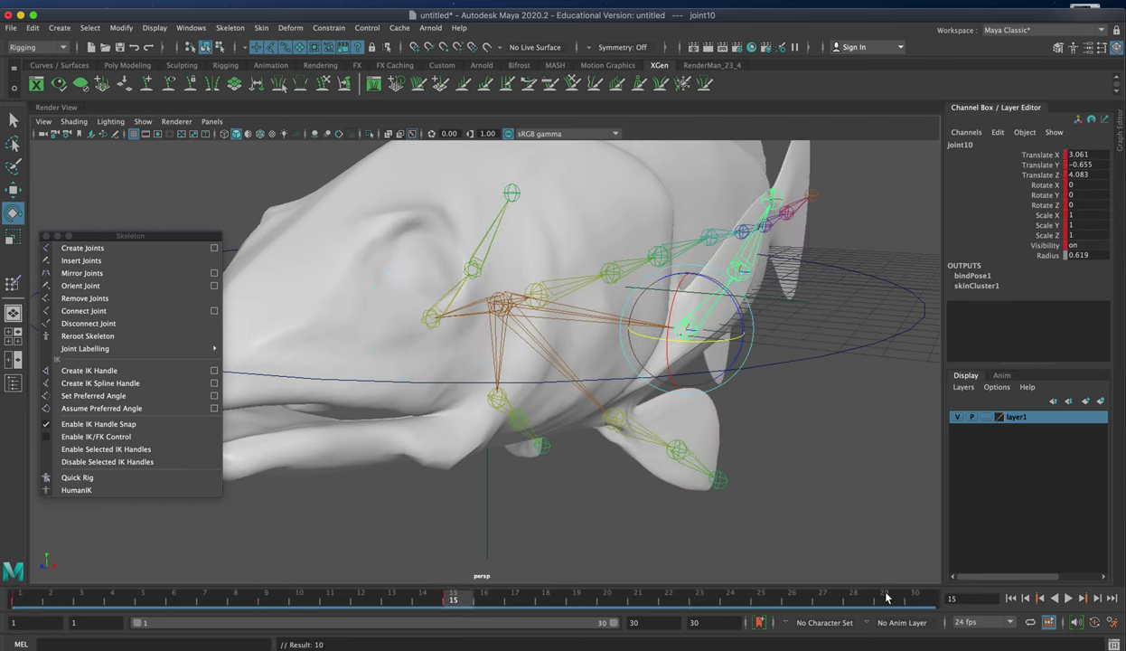
pyautogui.click(915, 601)
pyautogui.click(206, 597)
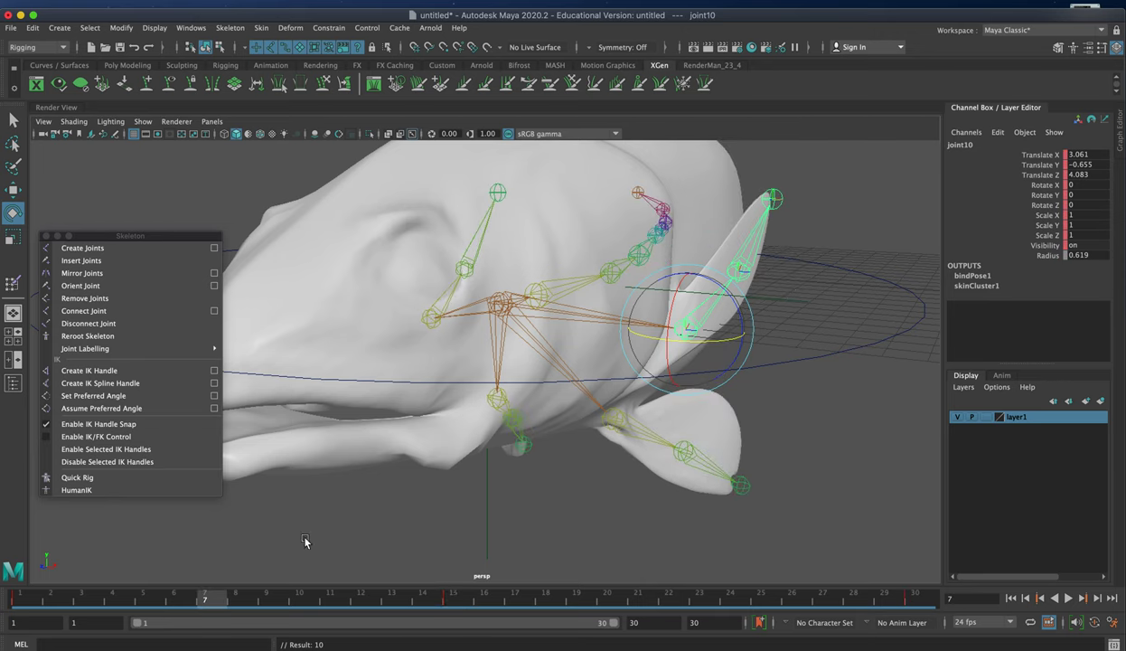
pyautogui.moveTo(723, 349); pyautogui.dragTo(711, 334)
pyautogui.click(709, 596)
pyautogui.keyDown('alt'); pyautogui.moveTo(710, 373); pyautogui.dragTo(468, 331, button='right'); pyautogui.keyUp('alt')
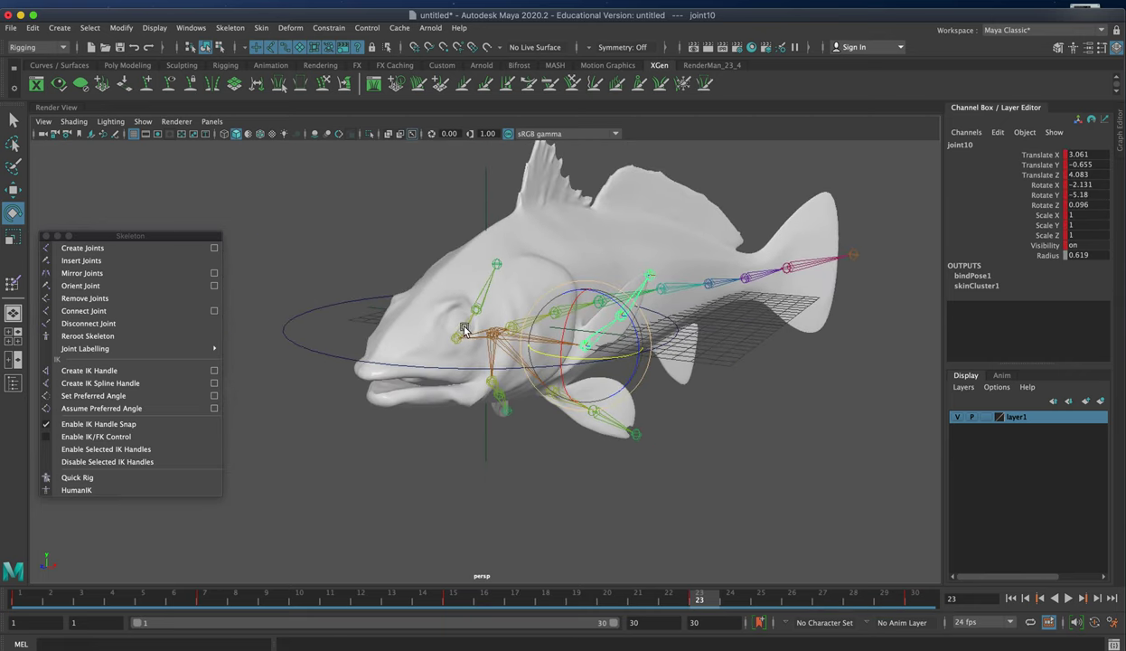
pyautogui.click(1067, 598)
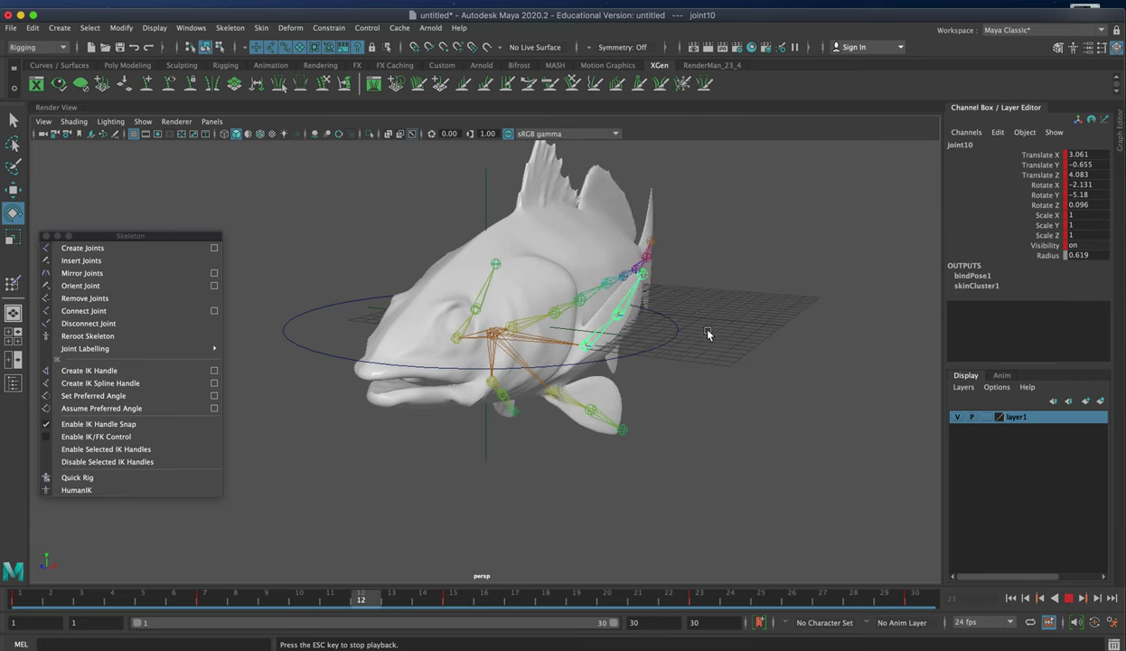
pyautogui.keyDown('alt'); pyautogui.moveTo(768, 383); pyautogui.dragTo(497, 321); pyautogui.keyUp('alt')
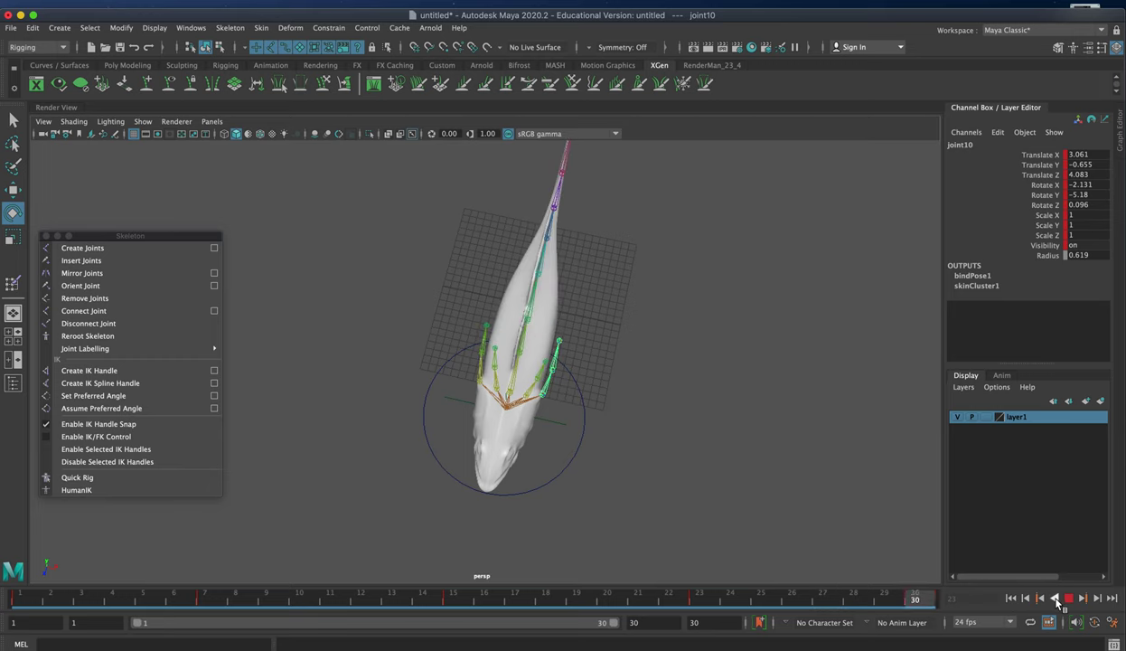
pyautogui.click(1068, 597)
pyautogui.keyDown('alt'); pyautogui.moveTo(506, 343); pyautogui.dragTo(559, 400); pyautogui.keyUp('alt')
# Select nurbsCircle1 and set keys on it at frames 1, 15 and 30
pyautogui.keyDown('alt'); pyautogui.moveTo(559, 400); pyautogui.dragTo(861, 393, button='right'); pyautogui.keyUp('alt')
pyautogui.click(344, 368)
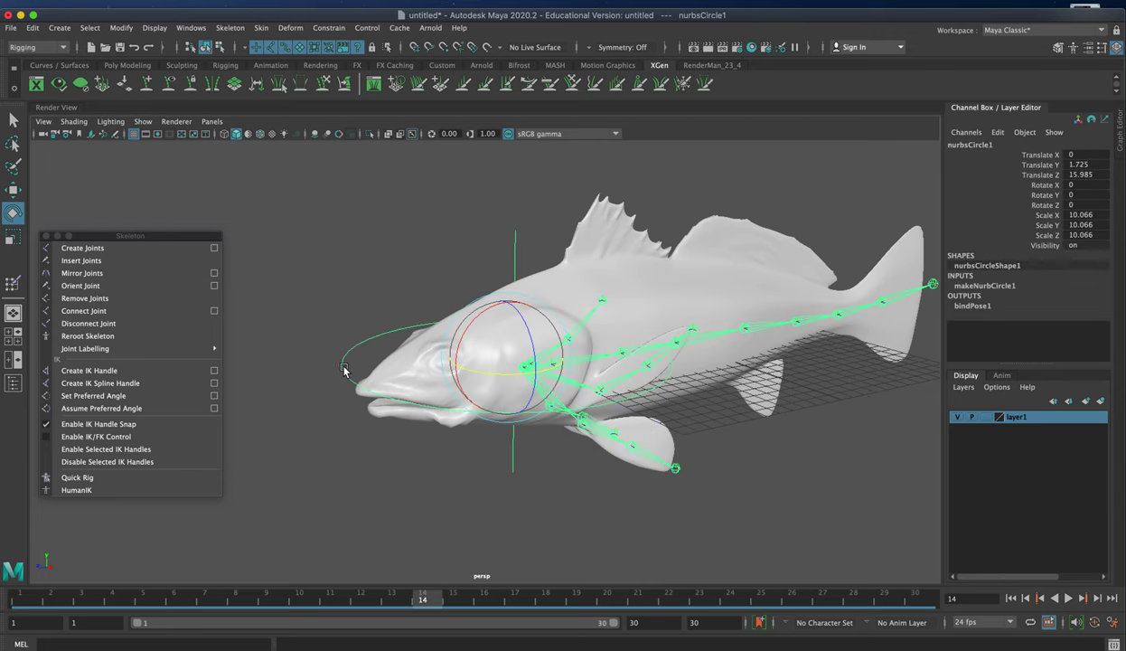
pyautogui.click(38, 601)
pyautogui.press('s')
pyautogui.click(455, 603)
pyautogui.press('s')
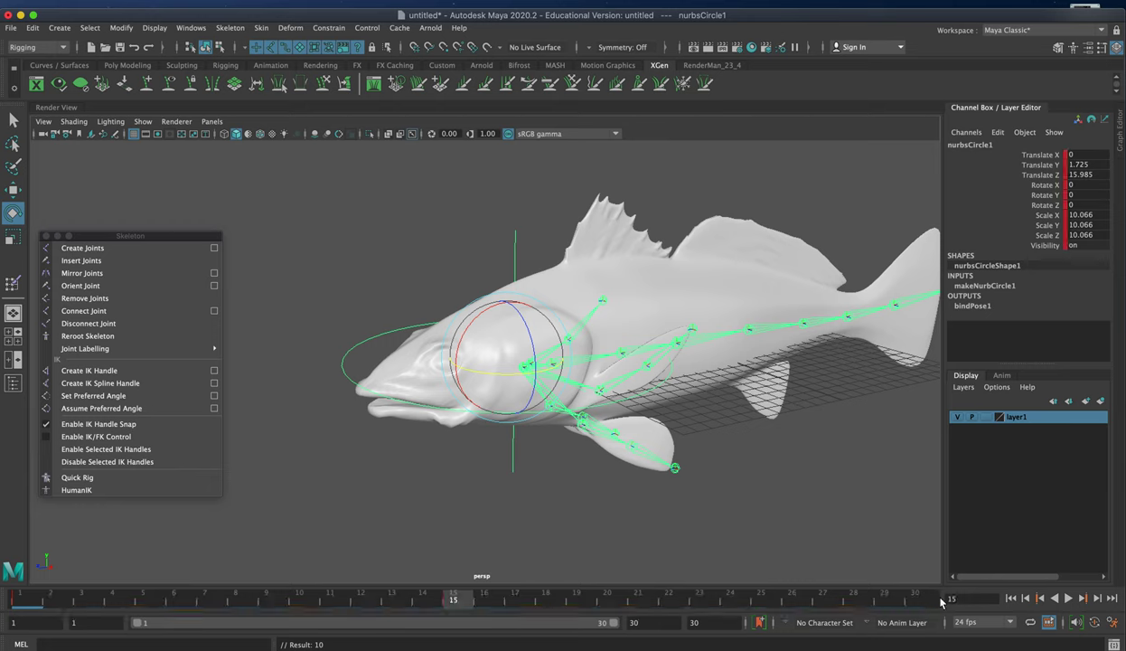
pyautogui.click(913, 602)
pyautogui.press('s')
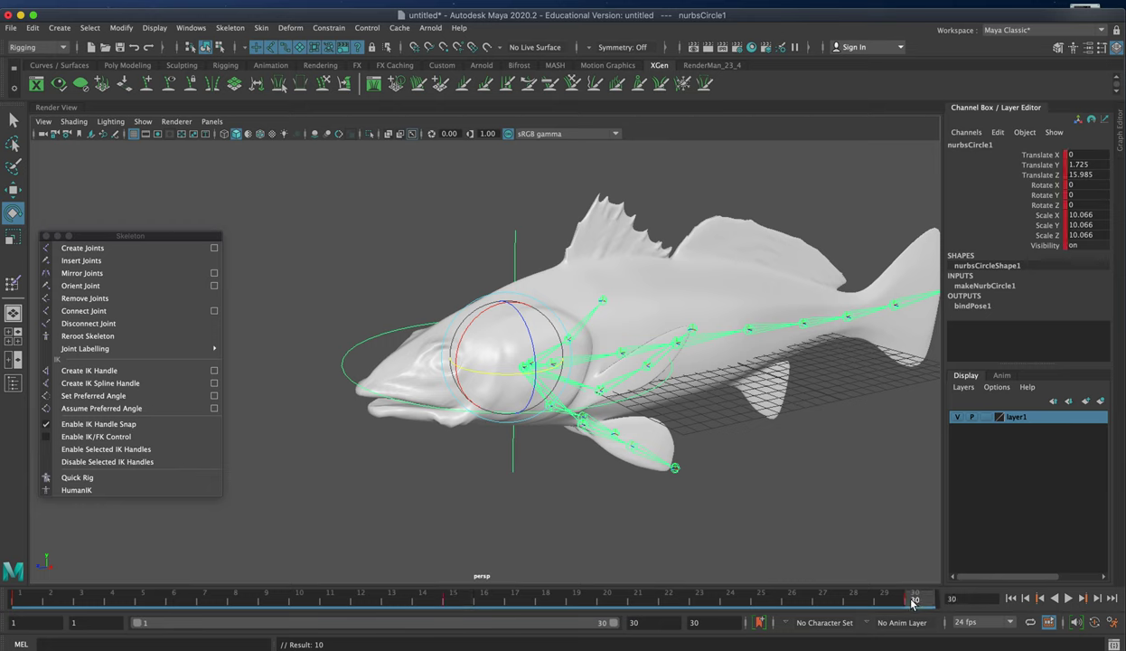
# Turn the fish on Rotate Y, keying -5.202 at frame 8 and 6.177 at frame 23
pyautogui.click(249, 597)
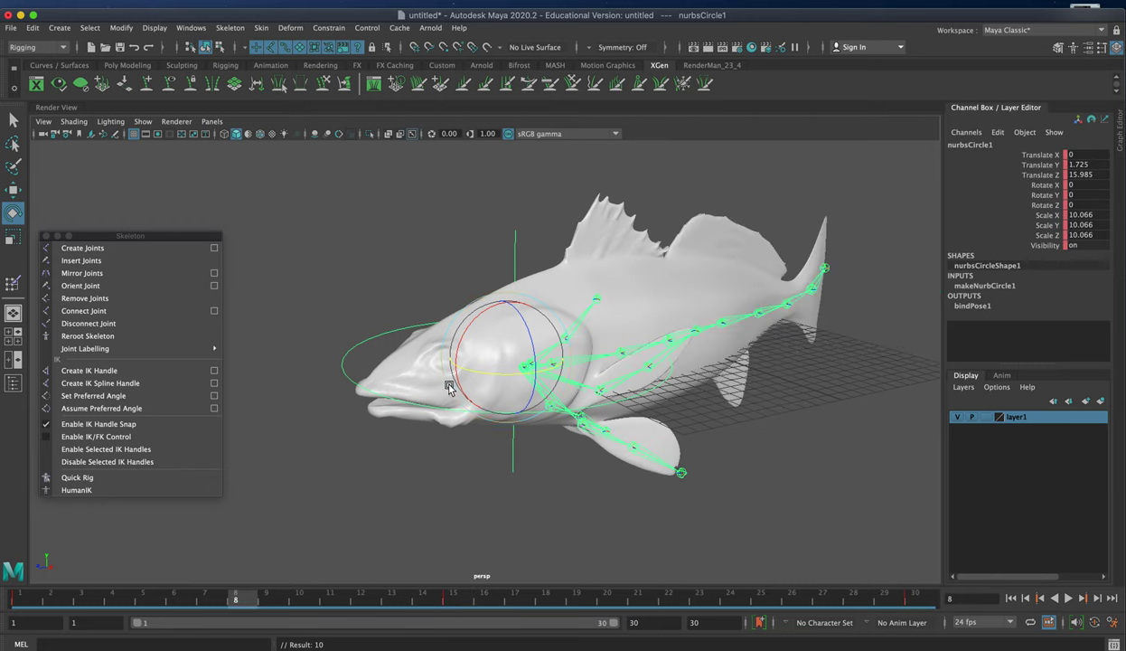
pyautogui.moveTo(474, 366); pyautogui.dragTo(483, 378)
pyautogui.press('s')
pyautogui.click(698, 596)
pyautogui.moveTo(489, 372); pyautogui.dragTo(495, 375)
pyautogui.press('s')
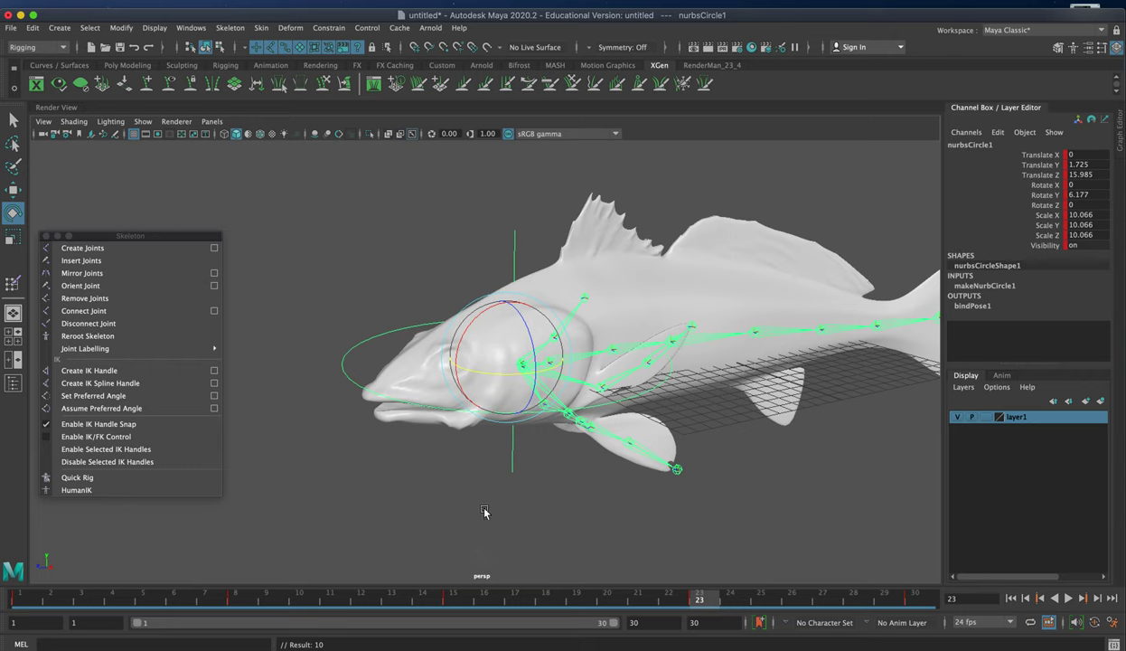
# Raise and lower the control's Translate Y at frames 23, 8 and 15 so the fish bobs
pyautogui.press('w')
pyautogui.moveTo(505, 312)
pyautogui.mouseDown()
pyautogui.moveTo(505, 297)
pyautogui.moveTo(505, 309)
pyautogui.mouseUp()
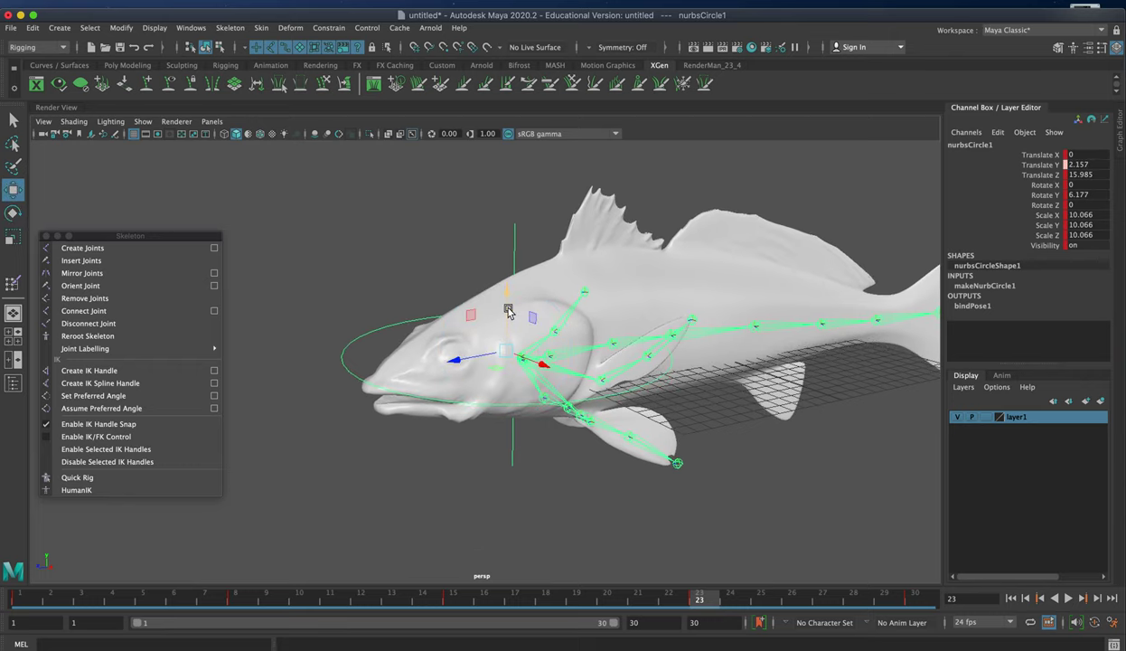
pyautogui.click(238, 600)
pyautogui.moveTo(510, 298); pyautogui.dragTo(512, 287)
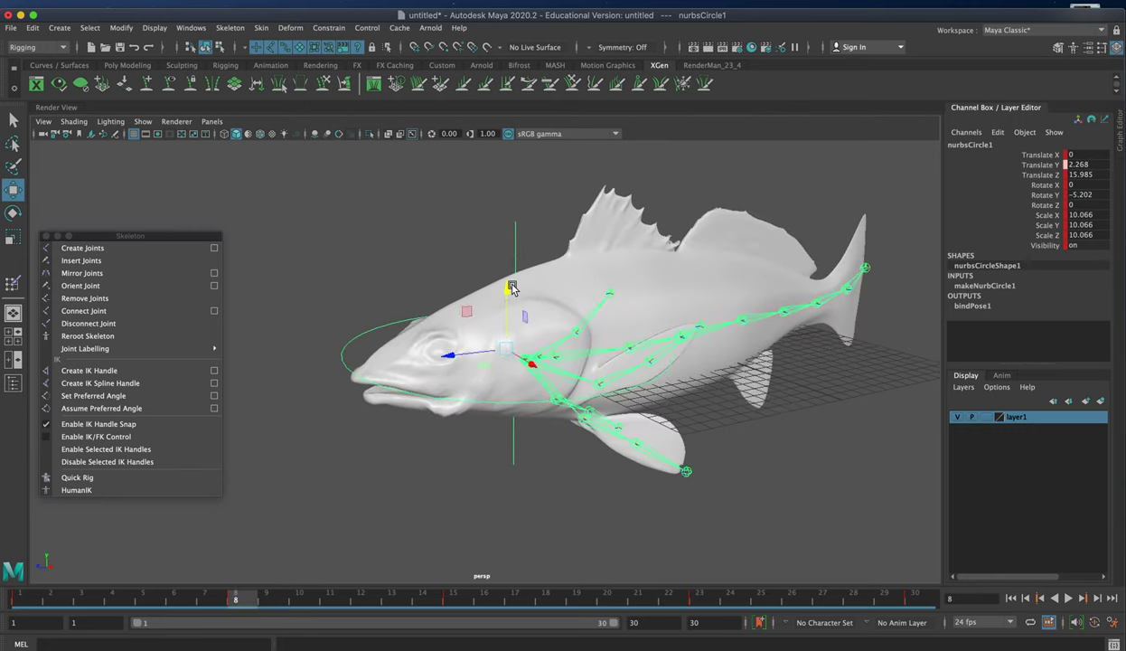
pyautogui.press('s')
pyautogui.click(451, 600)
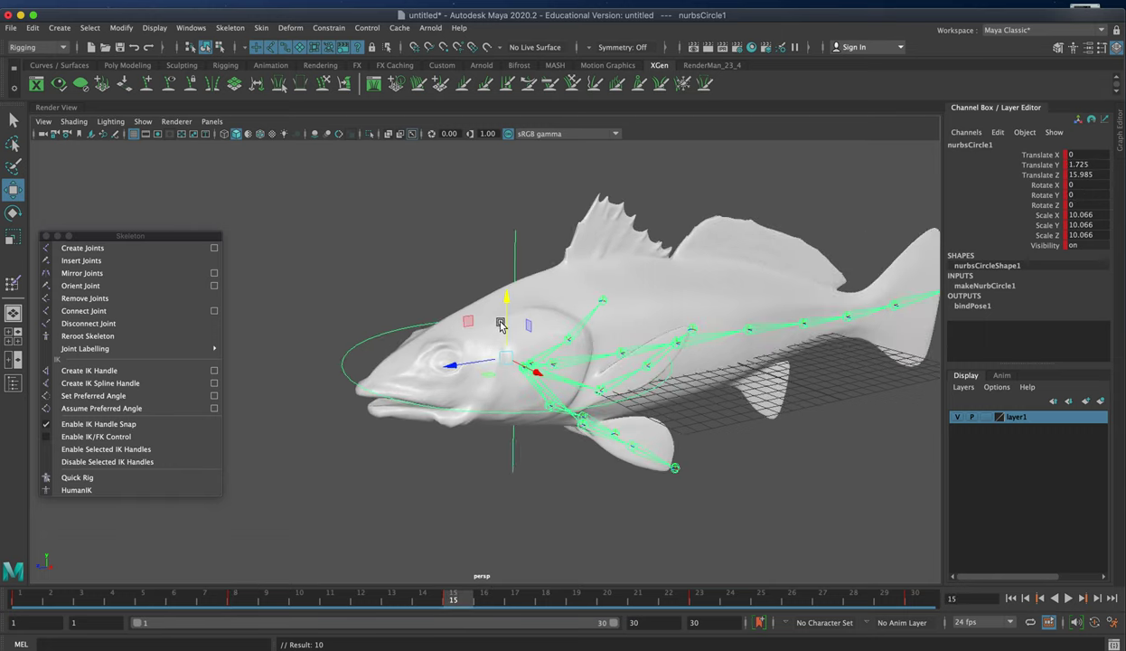
pyautogui.moveTo(505, 317); pyautogui.dragTo(505, 322)
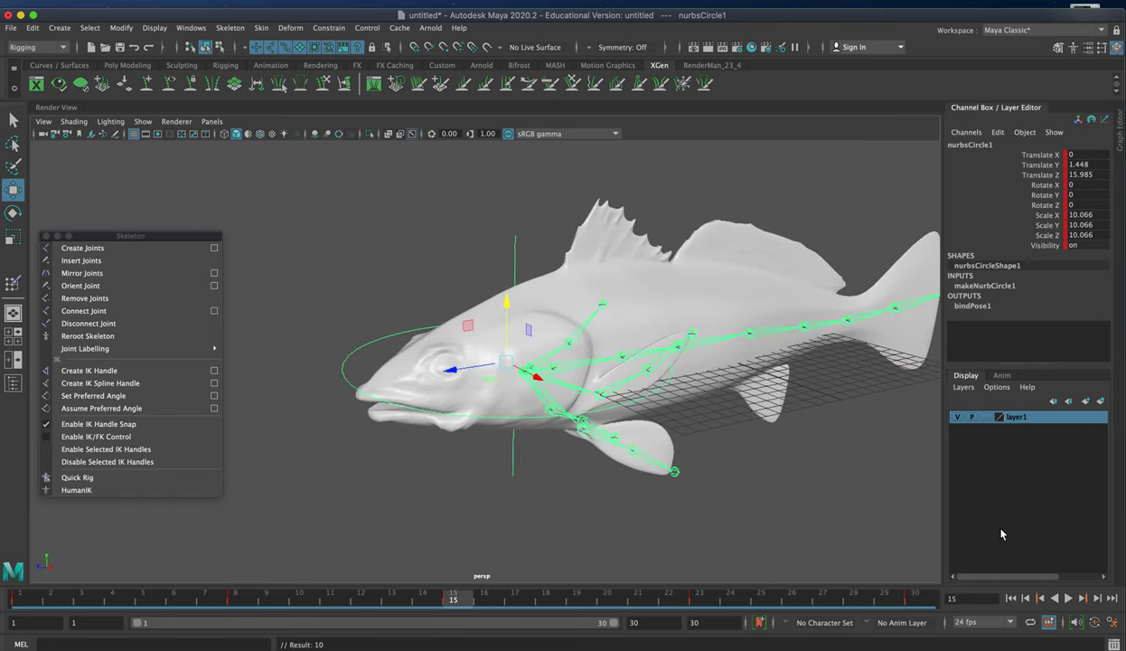
pyautogui.click(1010, 598)
pyautogui.click(884, 518)
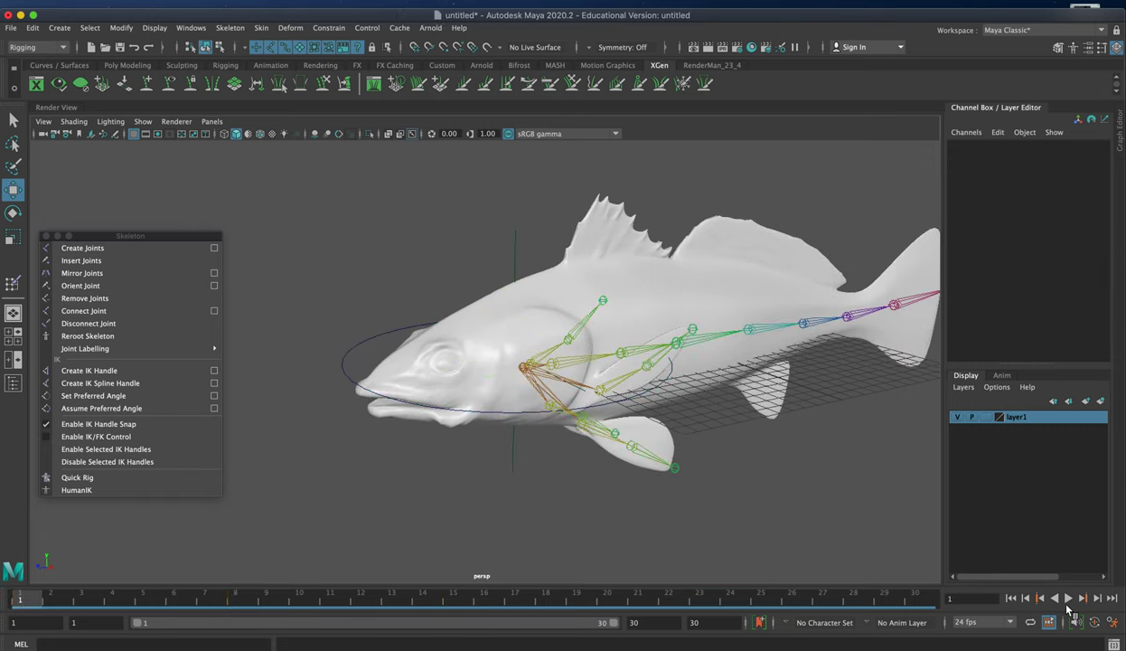
pyautogui.click(1068, 598)
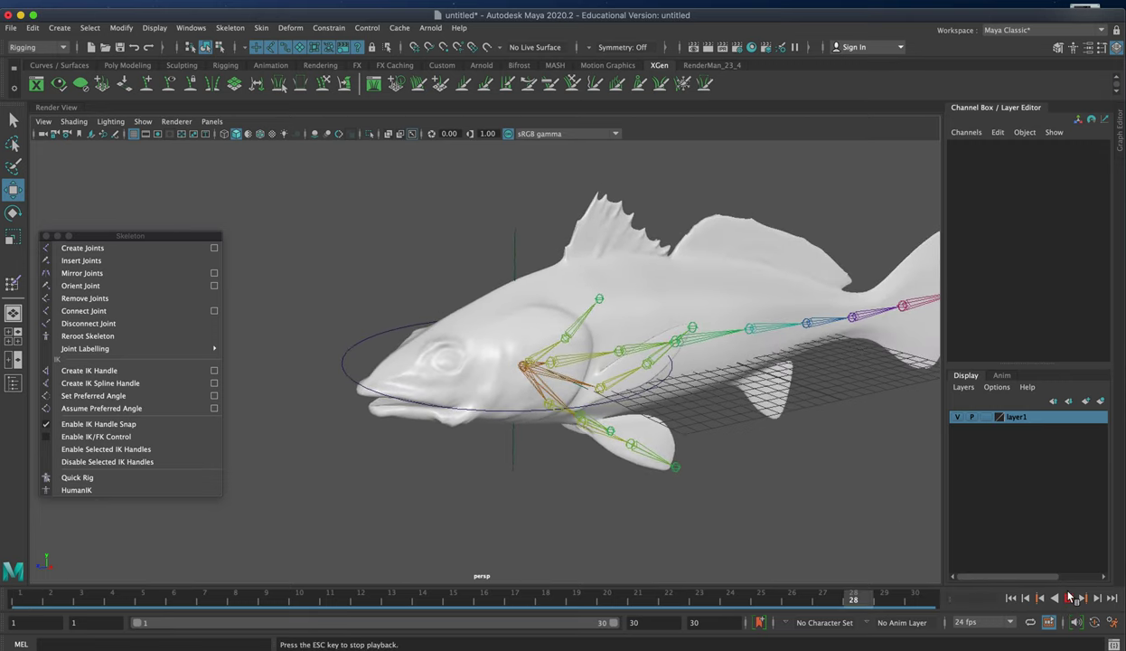
pyautogui.press('Escape')
pyautogui.hotkey('ctrl', 'z')
pyautogui.hotkey('ctrl', 'z')
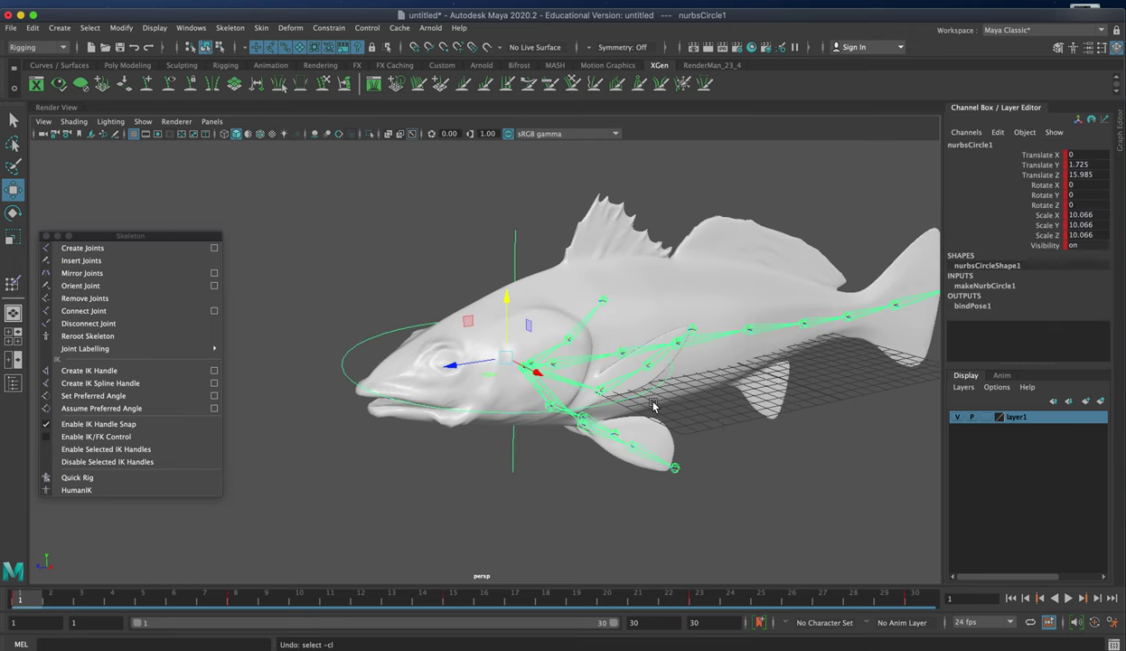
pyautogui.hotkey('ctrl', 'z')
pyautogui.hotkey('ctrl', 'z')
pyautogui.hotkey('ctrl', 'z')
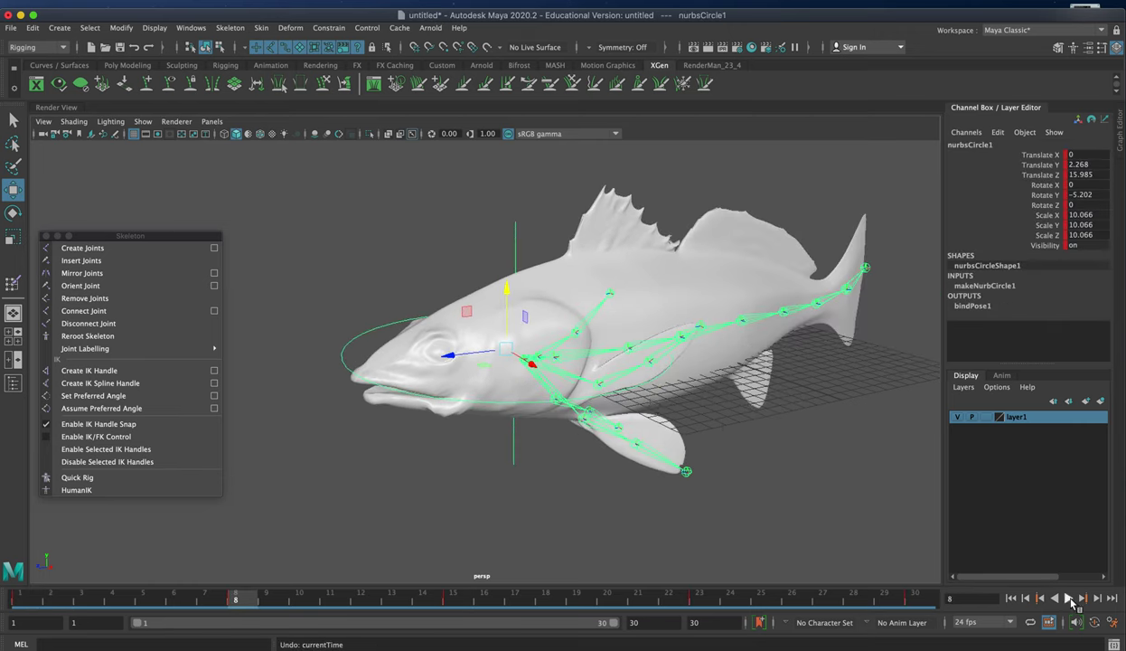
pyautogui.click(1069, 600)
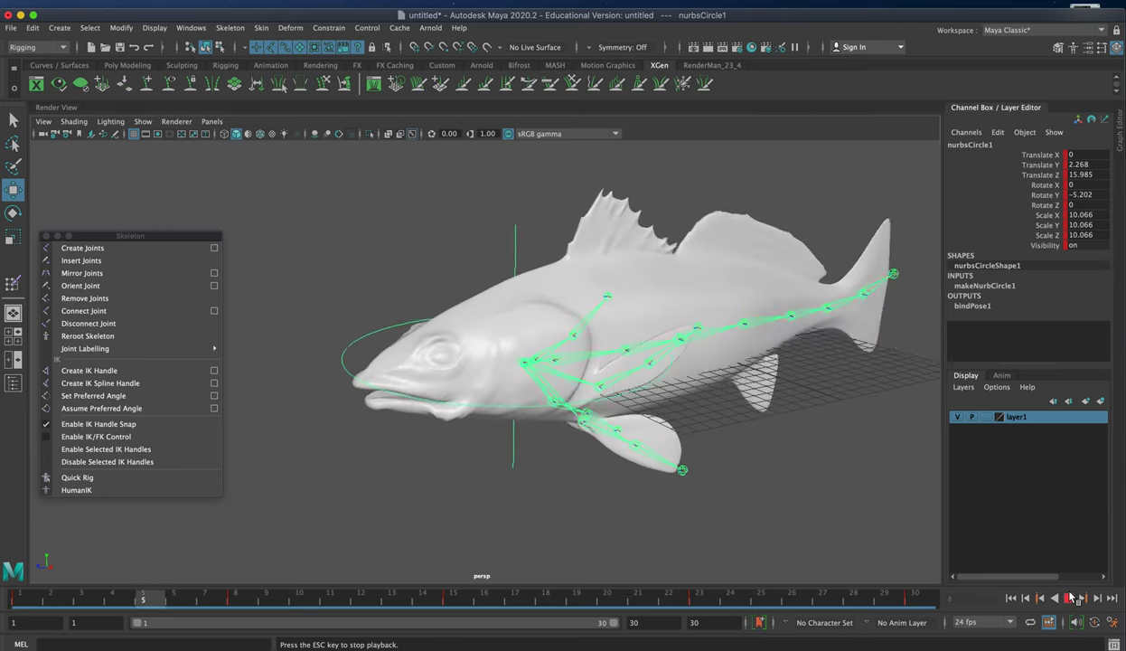
pyautogui.click(1069, 597)
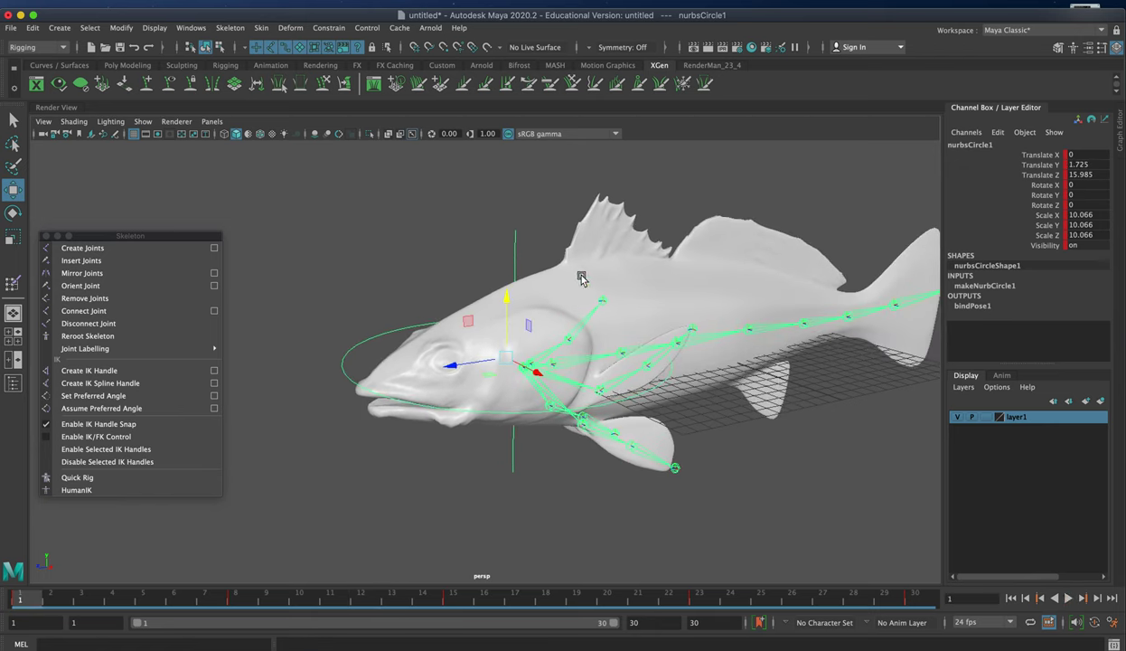
# In the Graph Editor, soften the Rotate Y keys at frames 8 and 23 while playing back
pyautogui.click(195, 28)
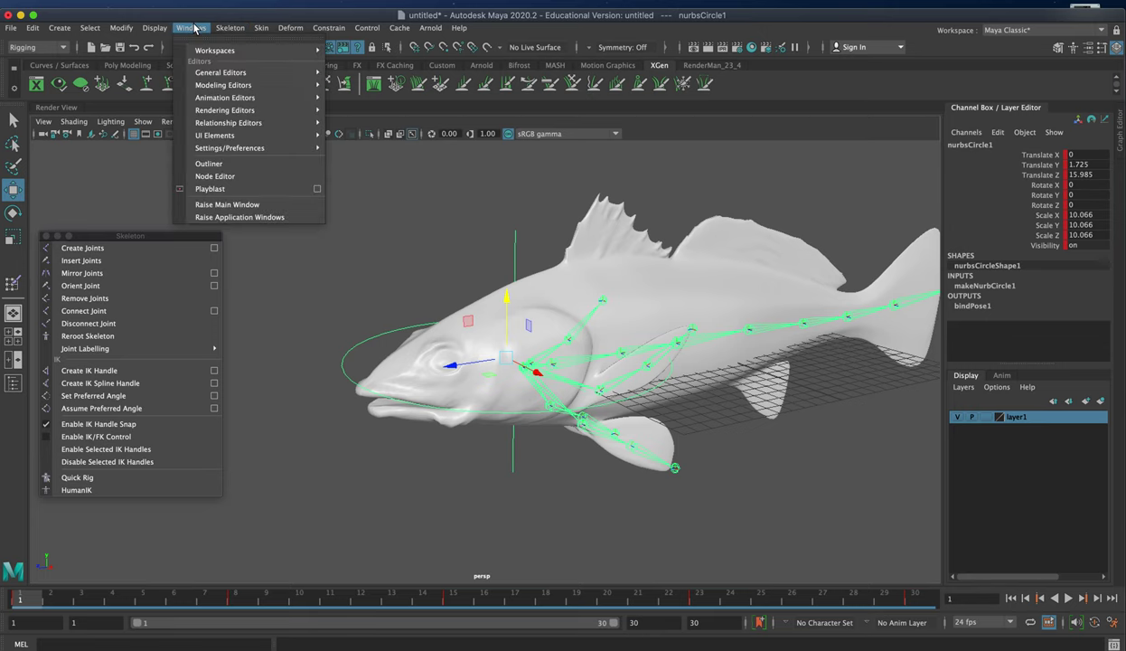
pyautogui.moveTo(267, 97)
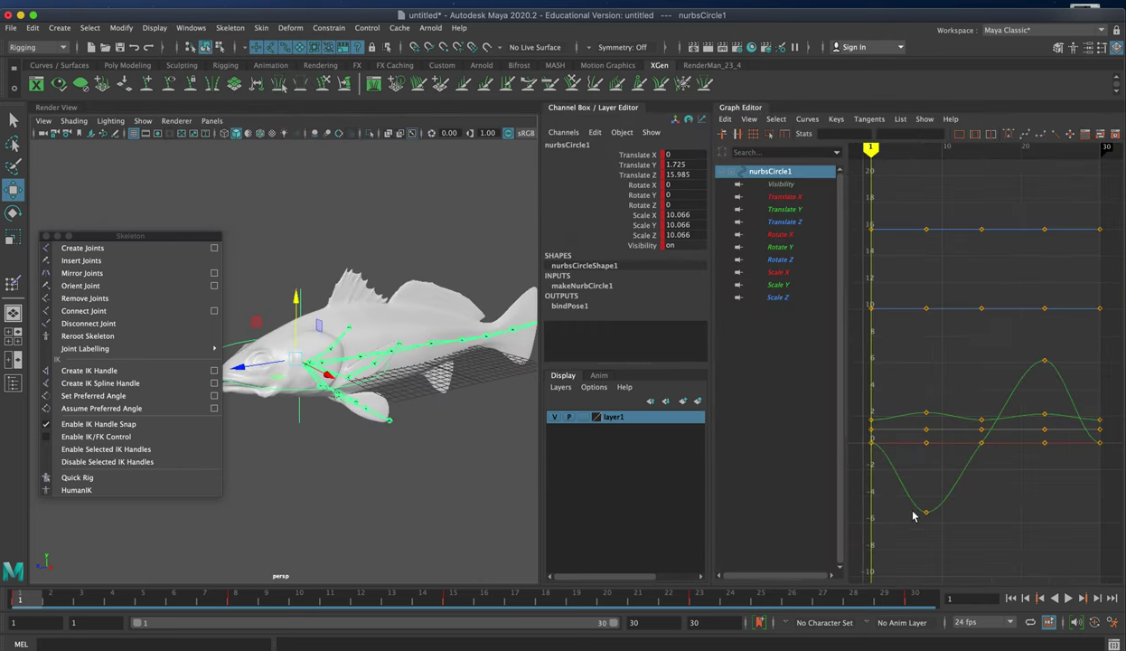
pyautogui.moveTo(886, 494); pyautogui.dragTo(925, 489)
pyautogui.moveTo(1017, 332); pyautogui.dragTo(1040, 385)
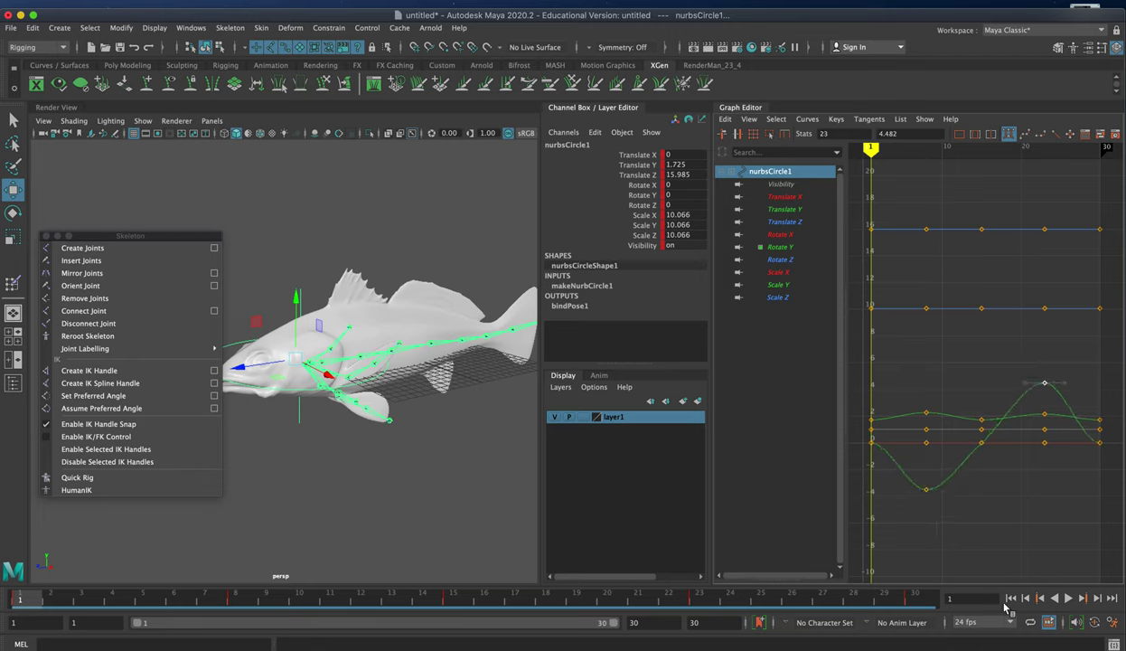
pyautogui.click(1067, 599)
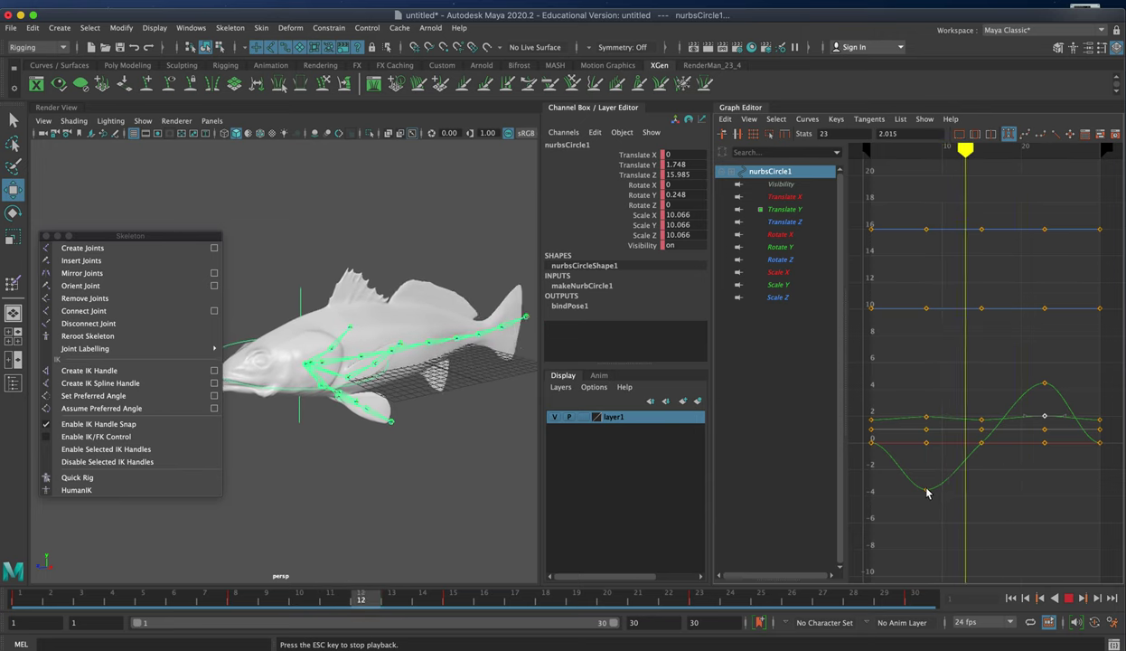
pyautogui.moveTo(928, 491); pyautogui.dragTo(927, 477)
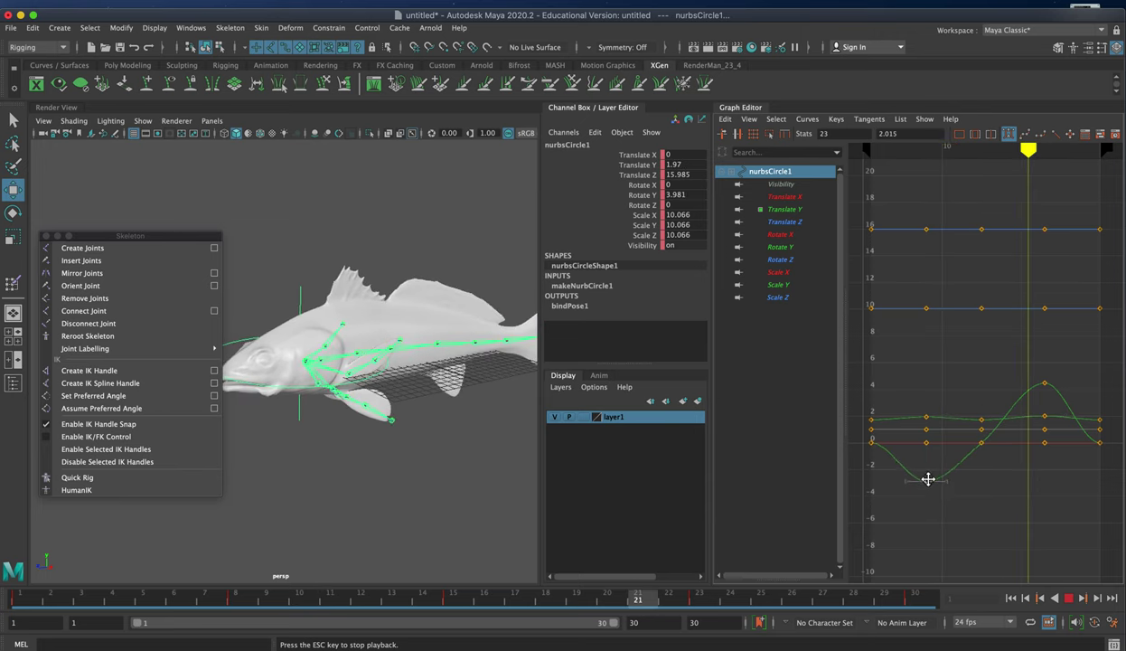
pyautogui.click(1044, 383)
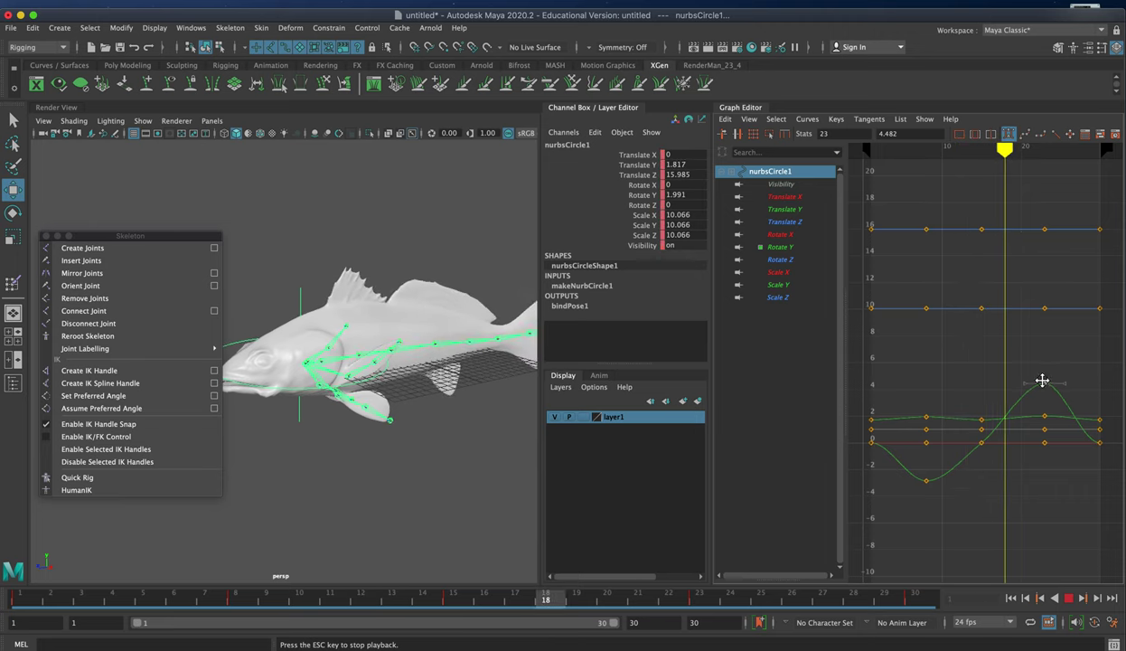
pyautogui.moveTo(1041, 380); pyautogui.dragTo(1042, 393)
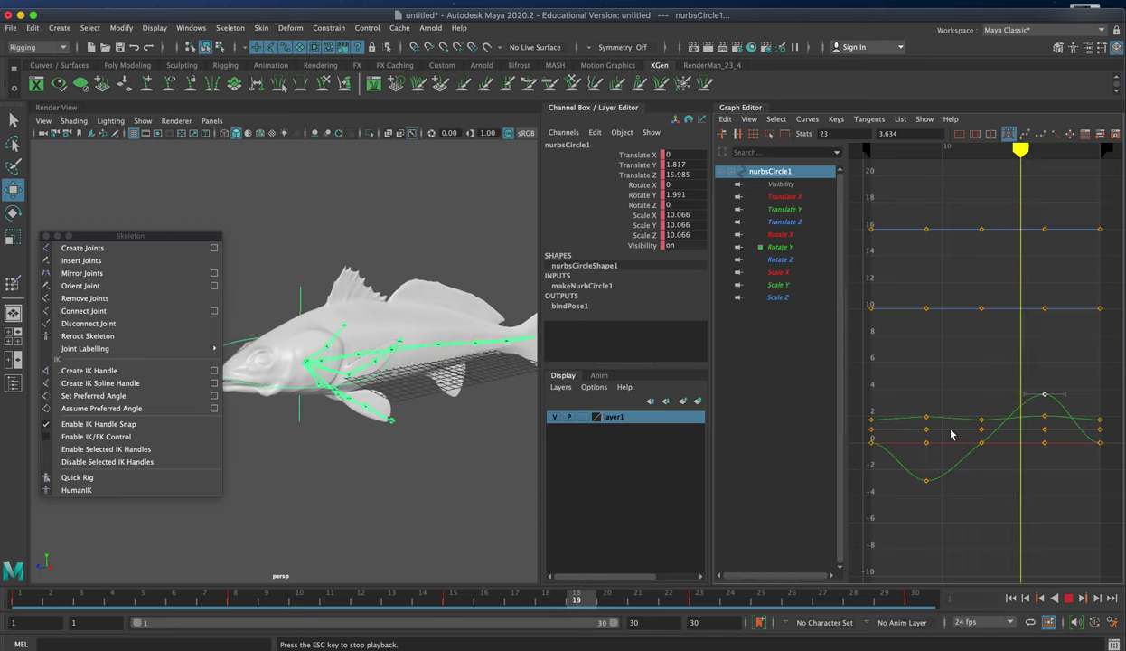
# Nudge the frame-8 Translate Y key up to 1.866, then stop playback
pyautogui.click(1043, 418)
pyautogui.click(926, 418)
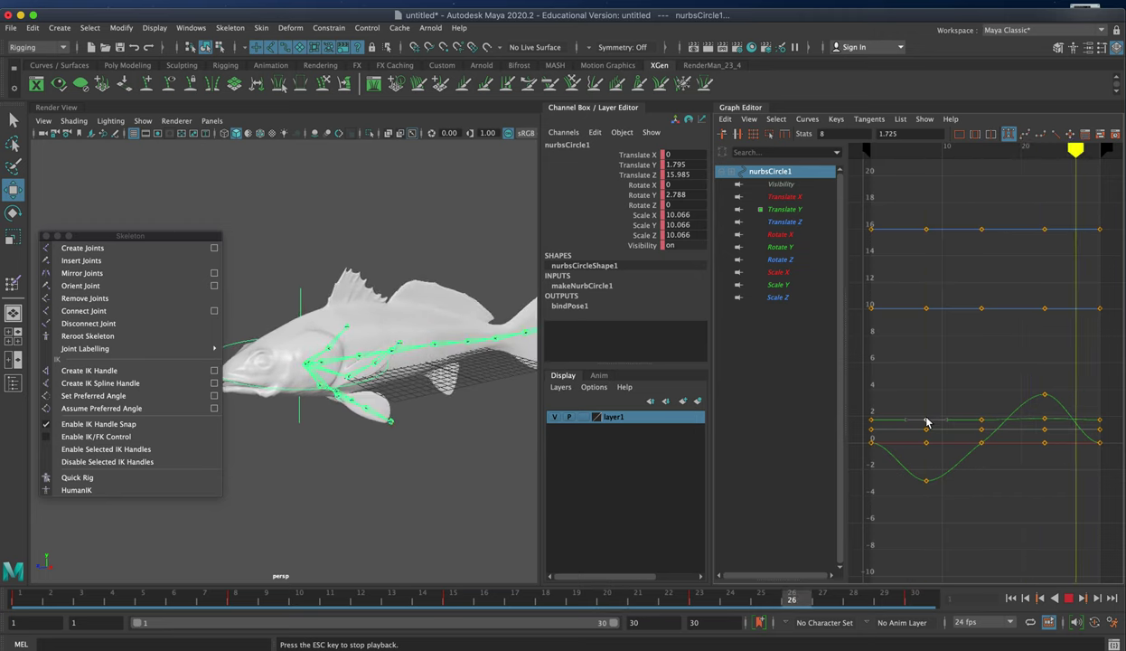
pyautogui.moveTo(926, 419); pyautogui.dragTo(928, 420)
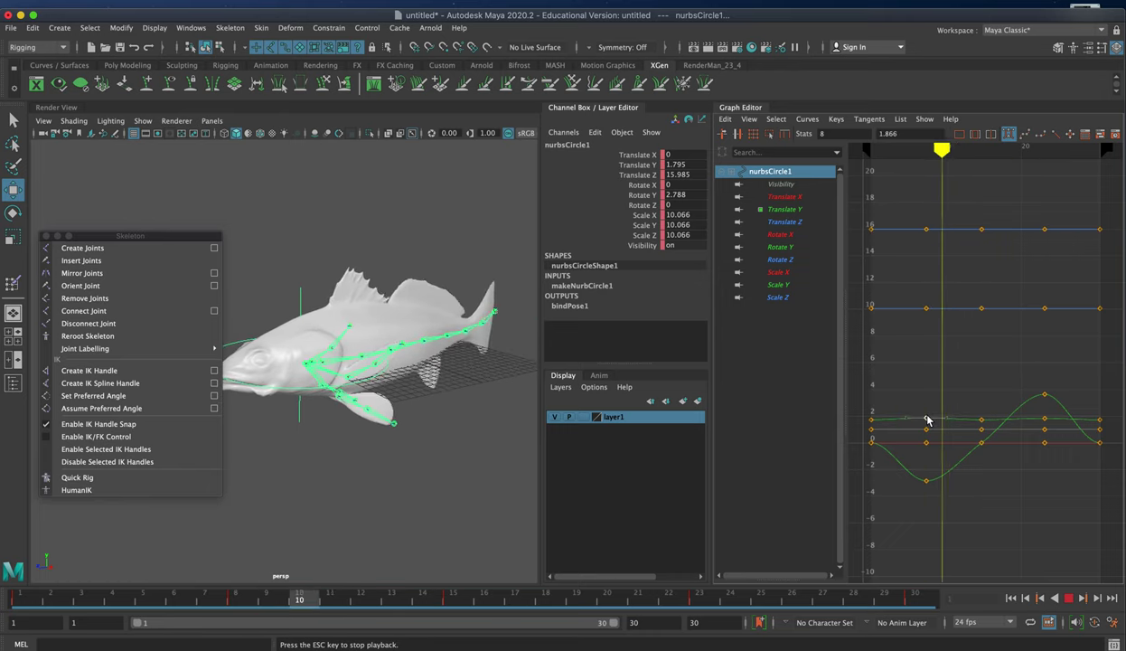
pyautogui.click(1068, 598)
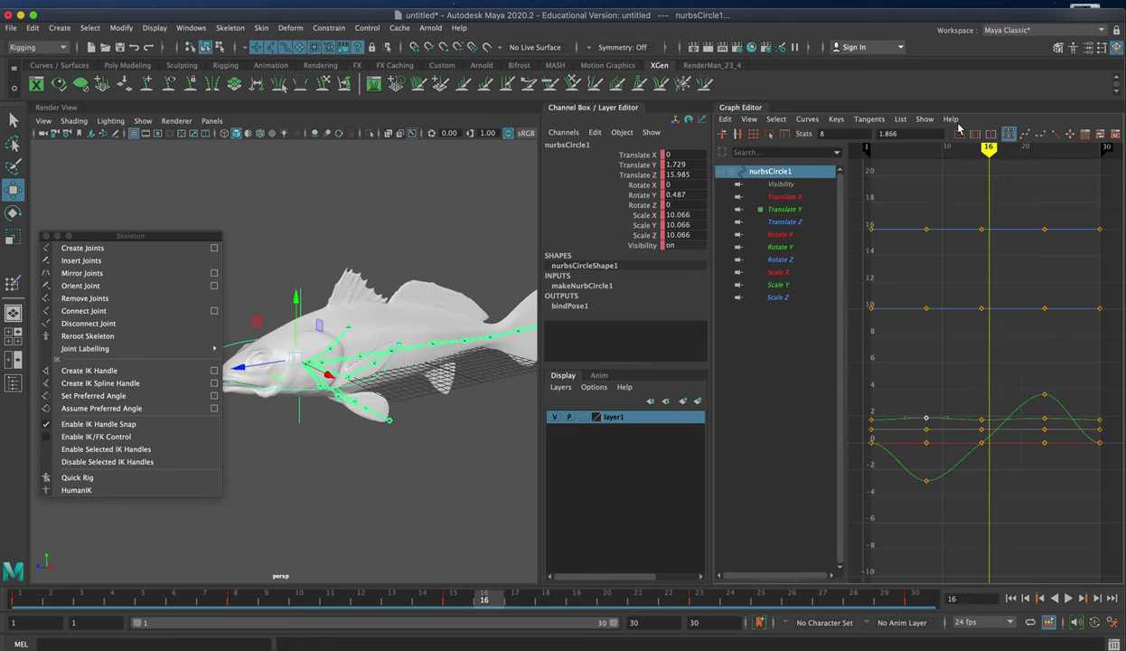
# Save the scene as Final_Rig_2.mb in Desktop > Miami Presentation > Redfish > Final_Rig
pyautogui.click(11, 28)
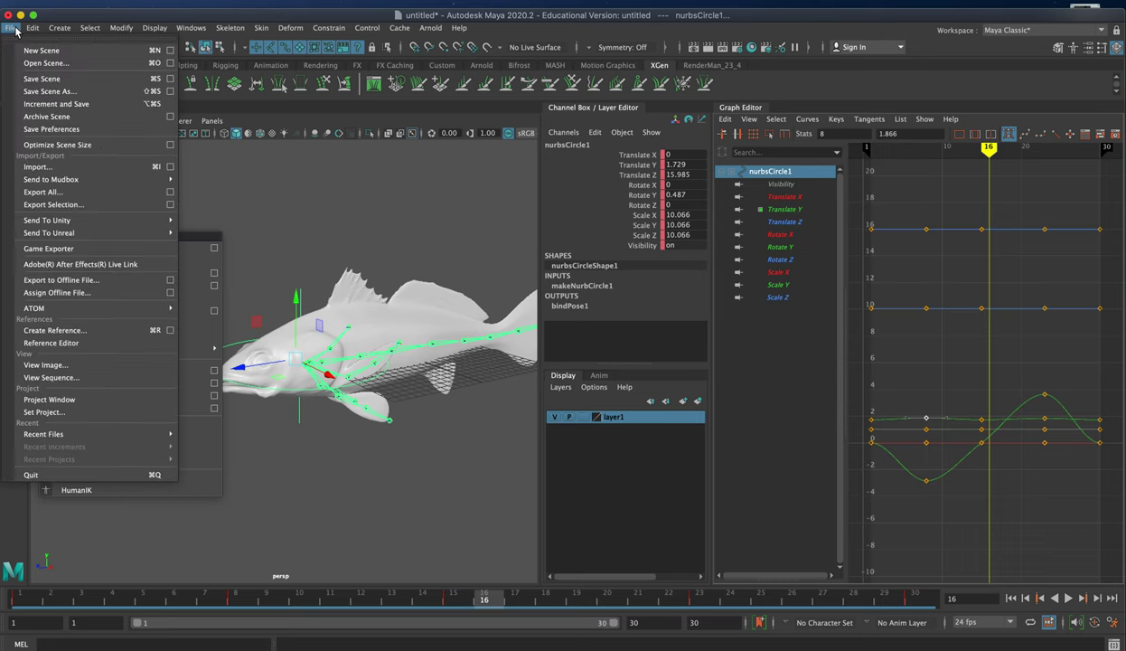
pyautogui.click(68, 91)
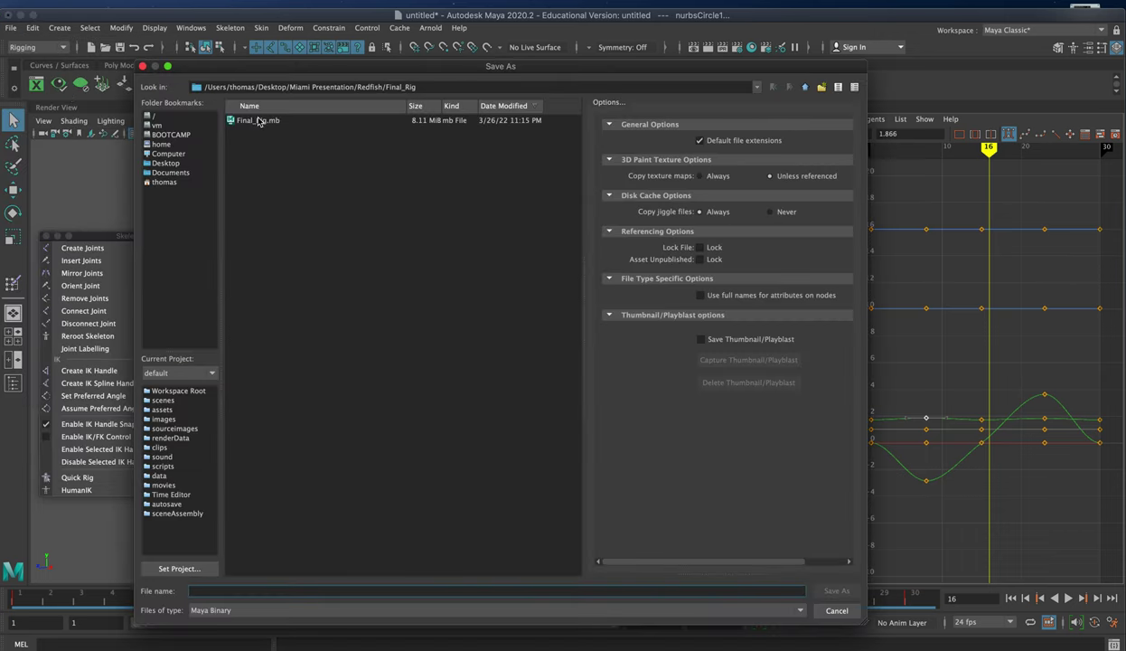
pyautogui.click(176, 162)
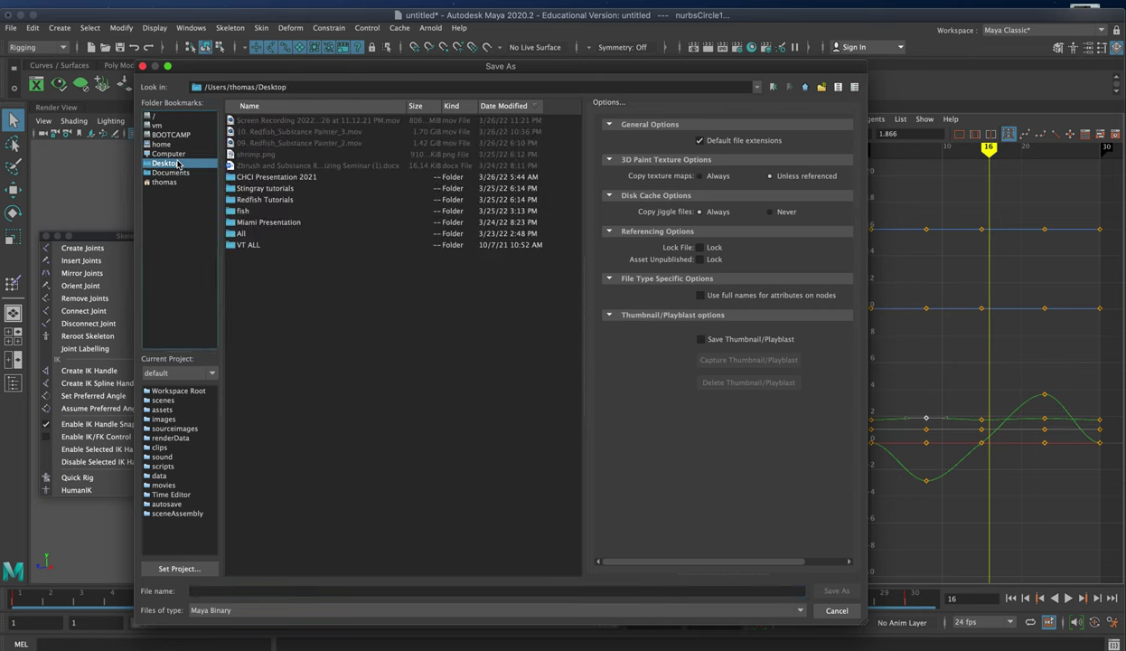
pyautogui.click(284, 203)
pyautogui.doubleClick(283, 223)
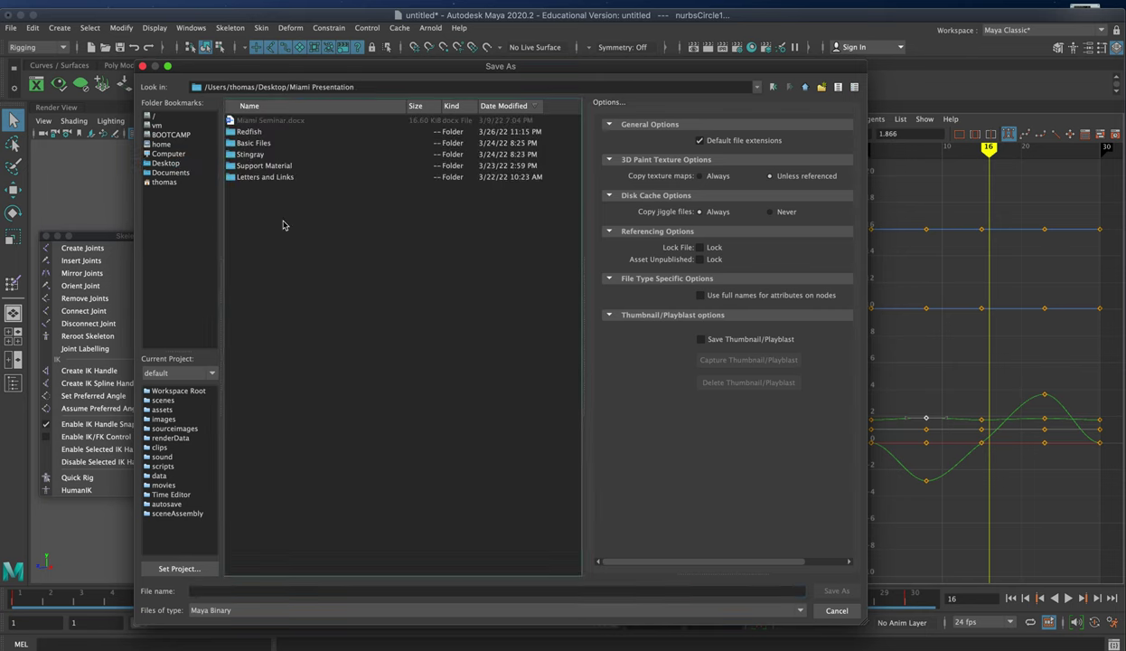
pyautogui.doubleClick(269, 131)
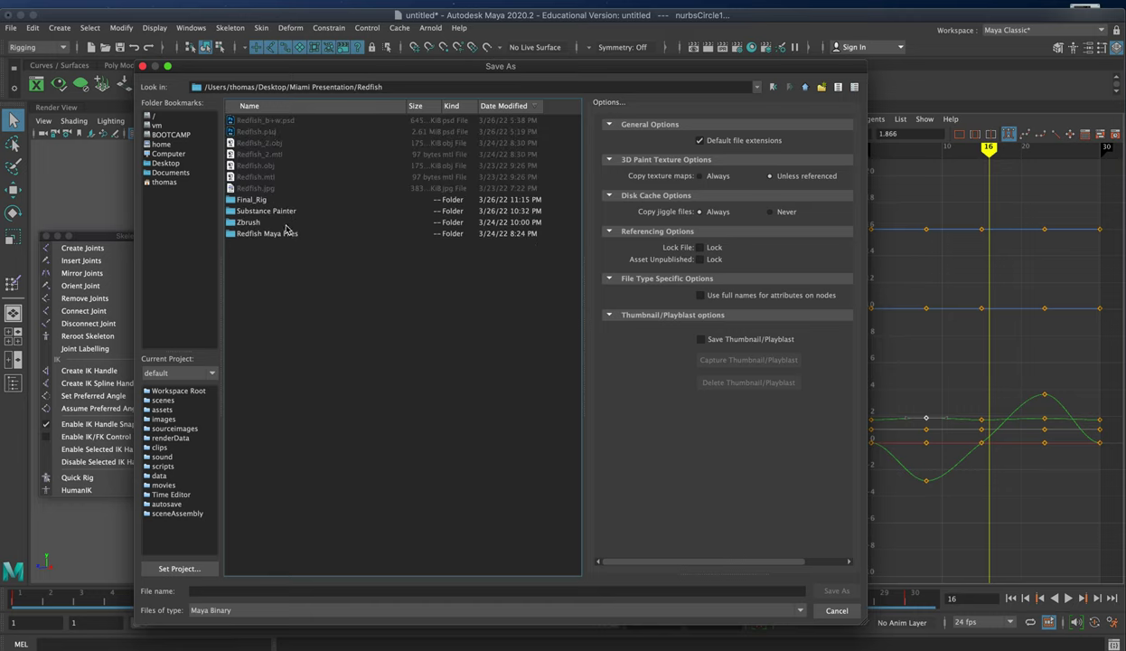
pyautogui.doubleClick(253, 200)
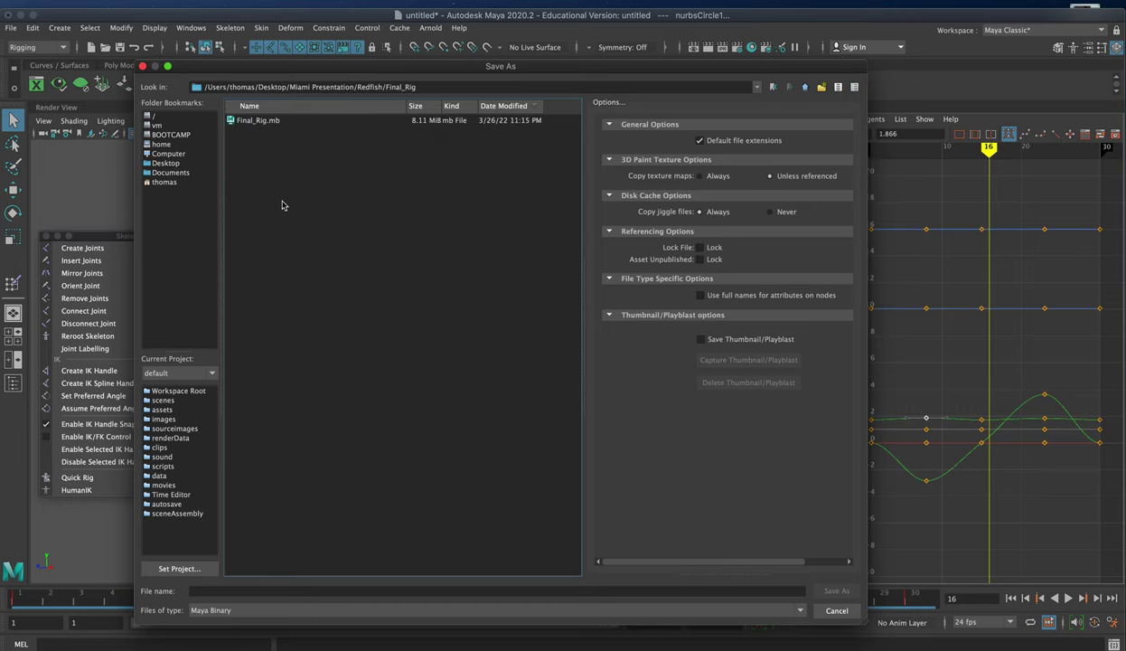
pyautogui.click(259, 124)
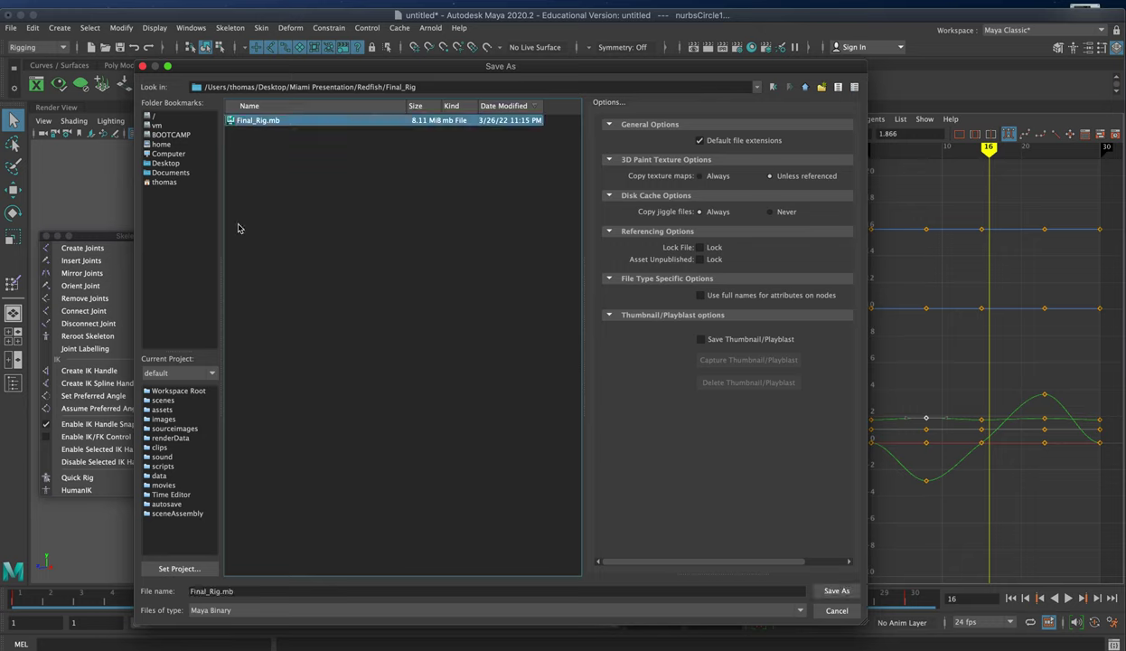
pyautogui.click(221, 592)
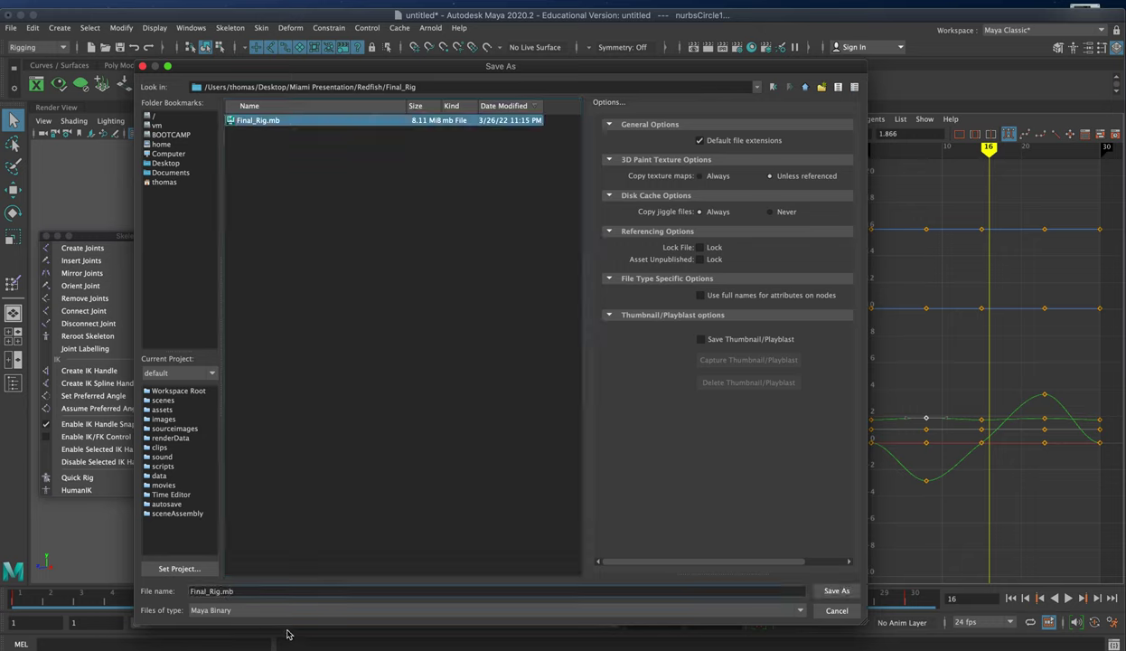
pyautogui.write('_')
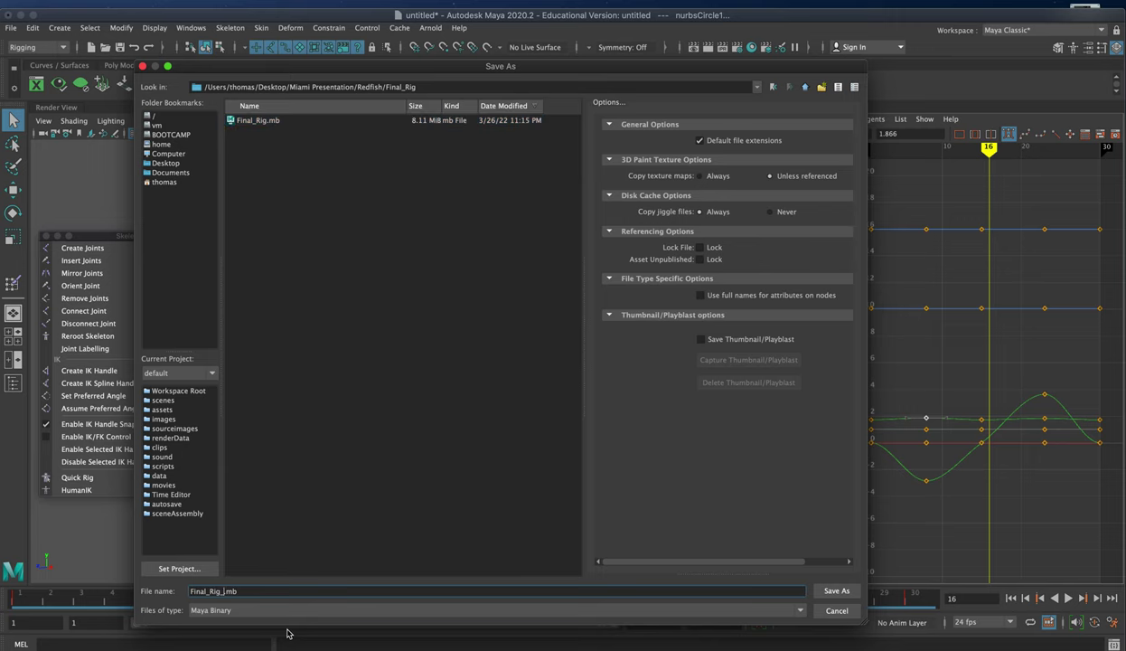
pyautogui.write('2')
pyautogui.click(823, 590)
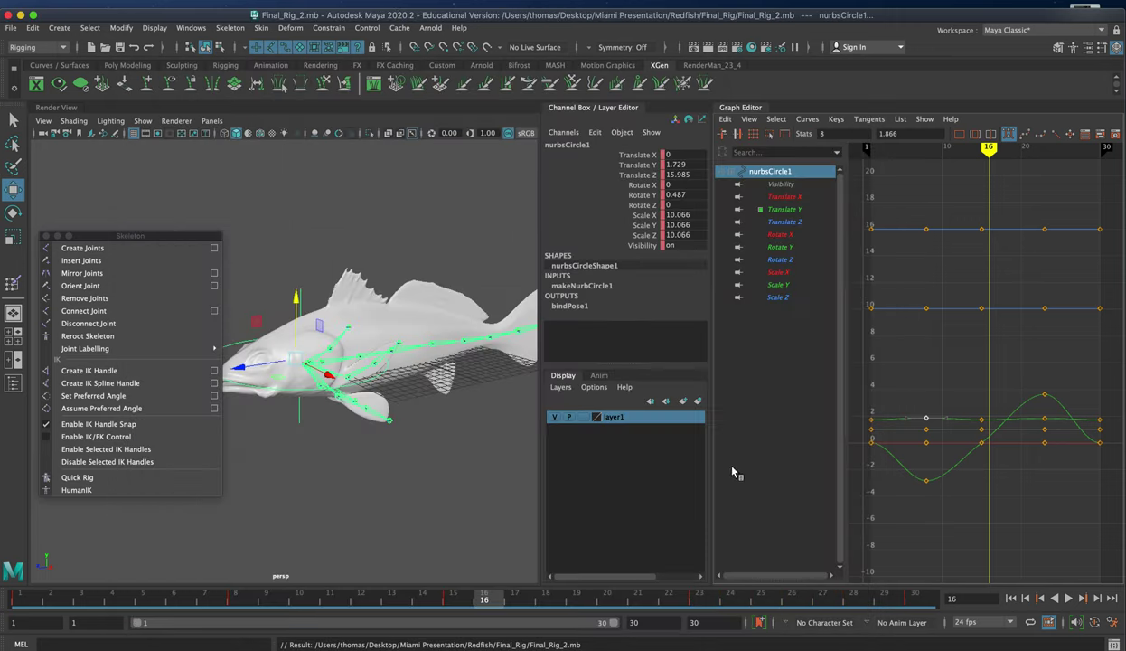
# Hide the Graph Editor and deselect the control circle
pyautogui.click(732, 107)
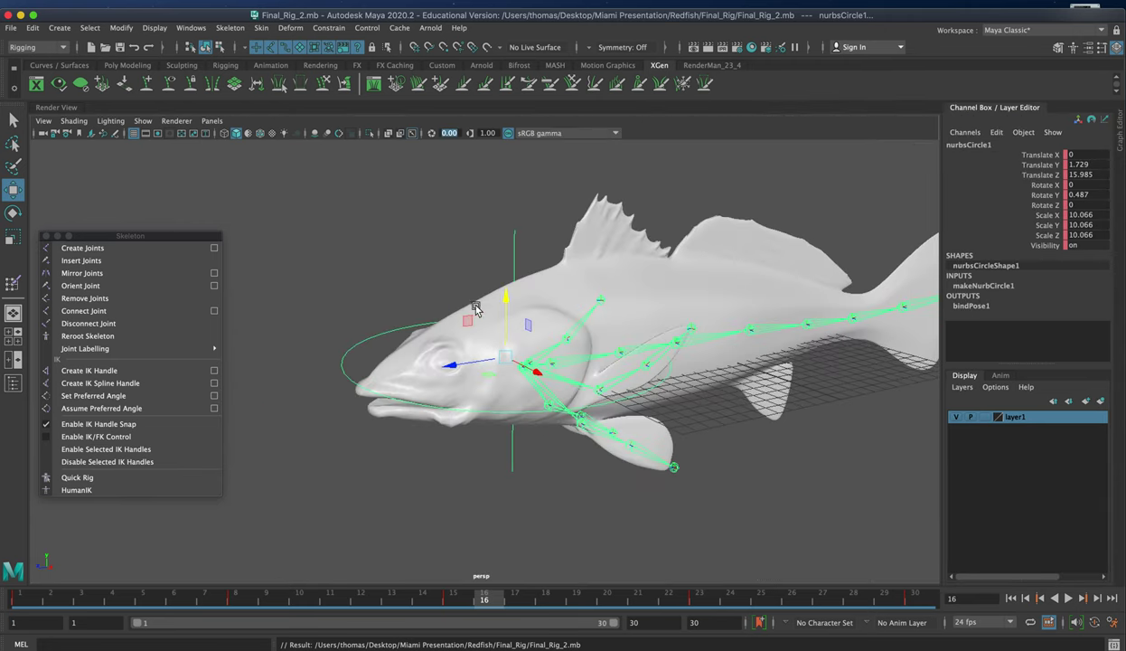
pyautogui.click(440, 258)
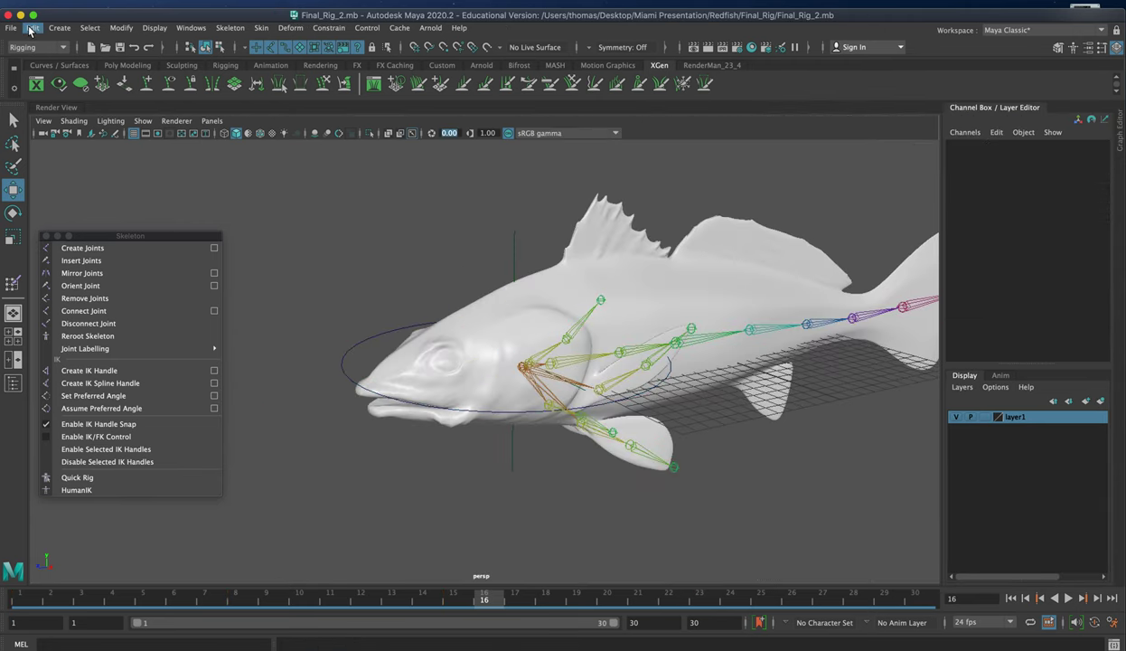
pyautogui.click(12, 28)
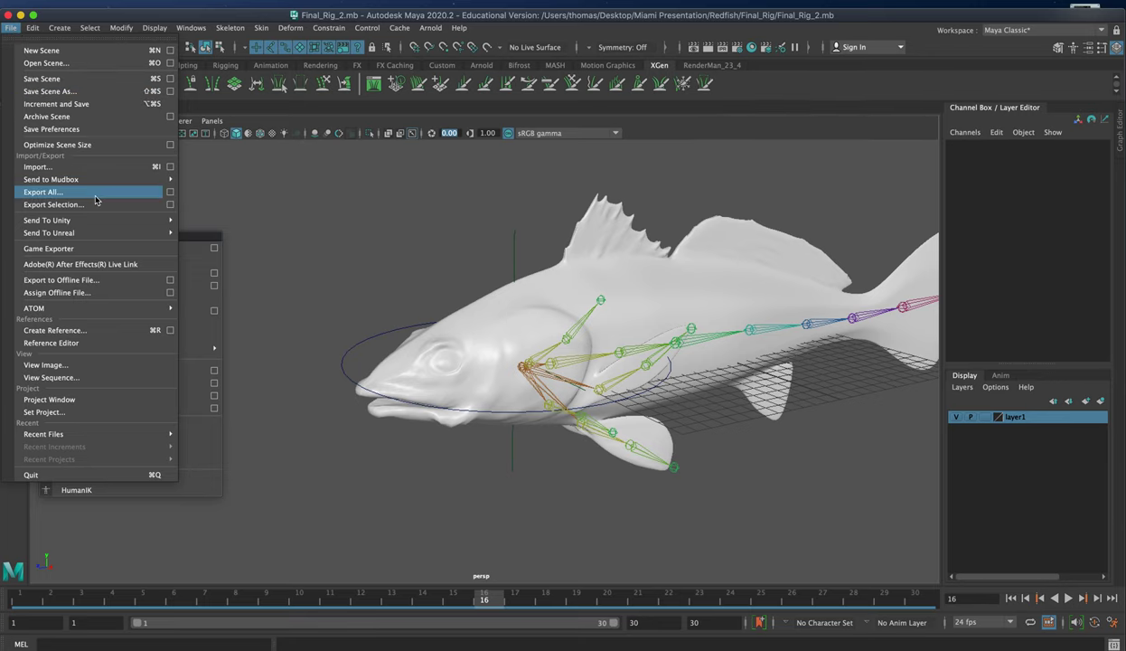
pyautogui.click(170, 204)
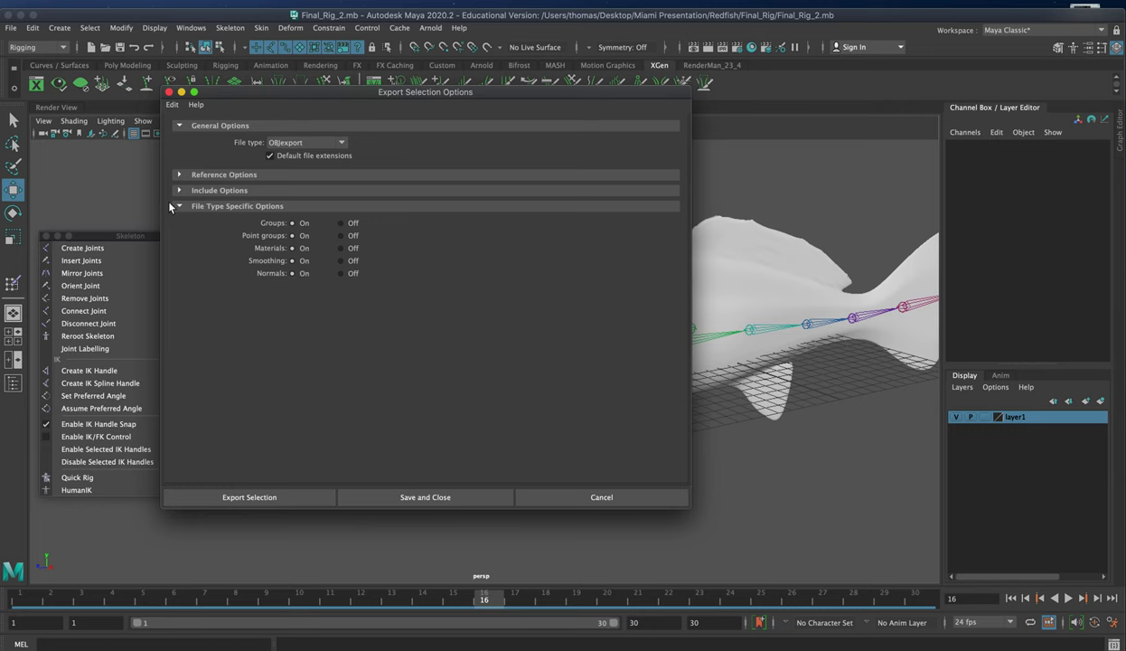
pyautogui.click(536, 496)
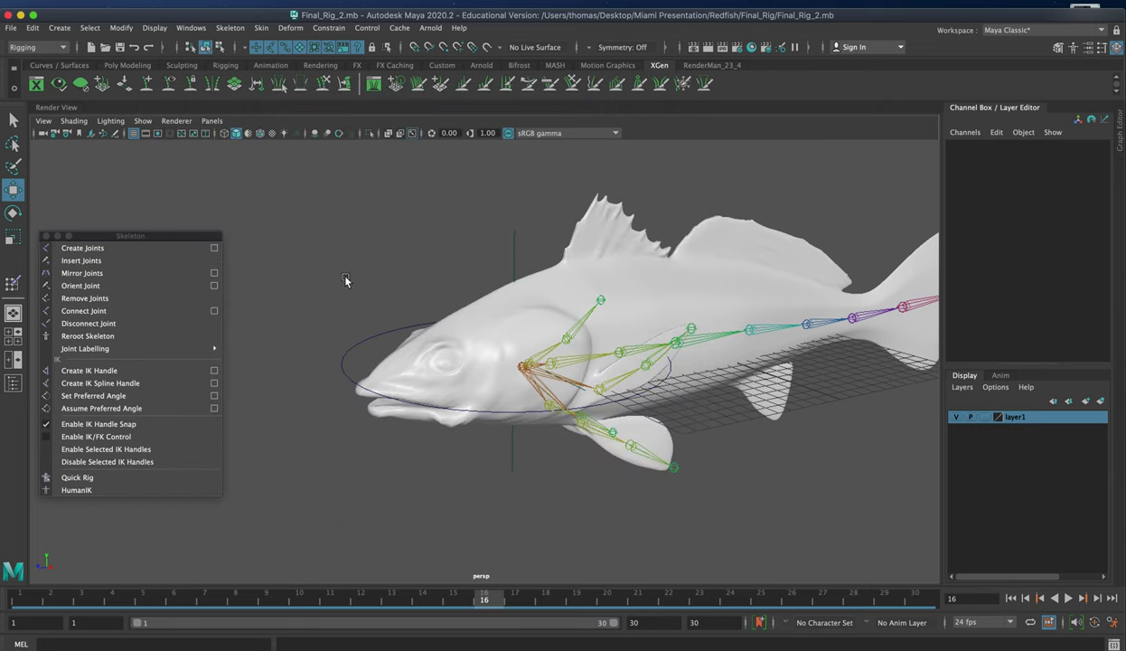
# Select the fish mesh and open Export Selection options with the file type list shown
pyautogui.click(481, 306)
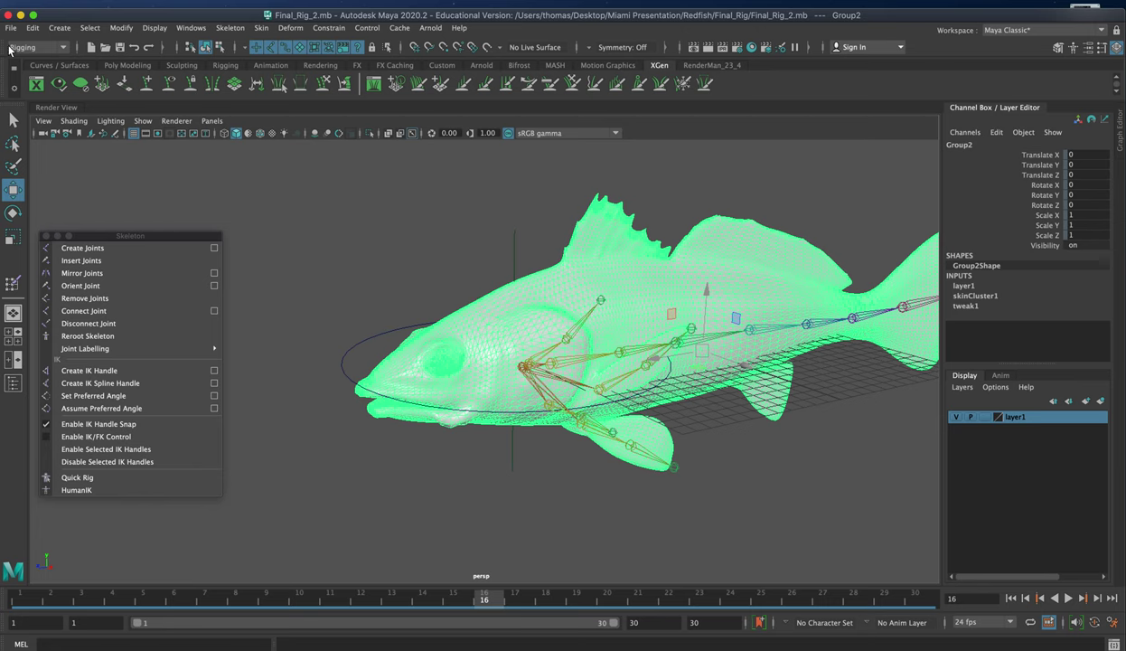
pyautogui.click(9, 28)
pyautogui.moveTo(122, 239)
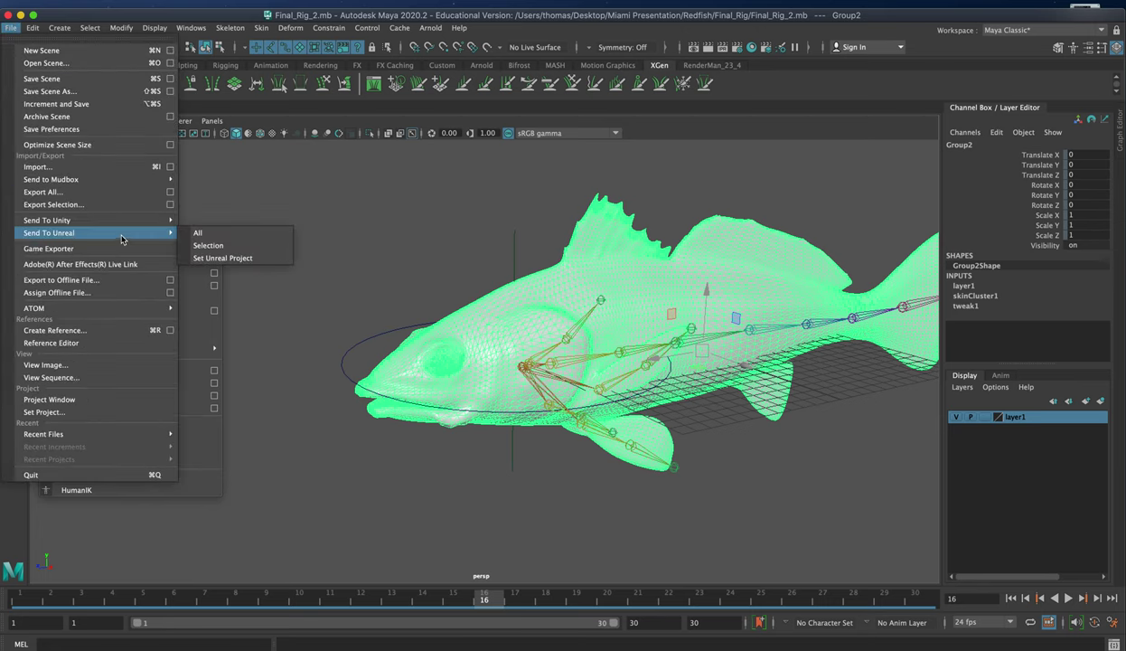
pyautogui.click(170, 204)
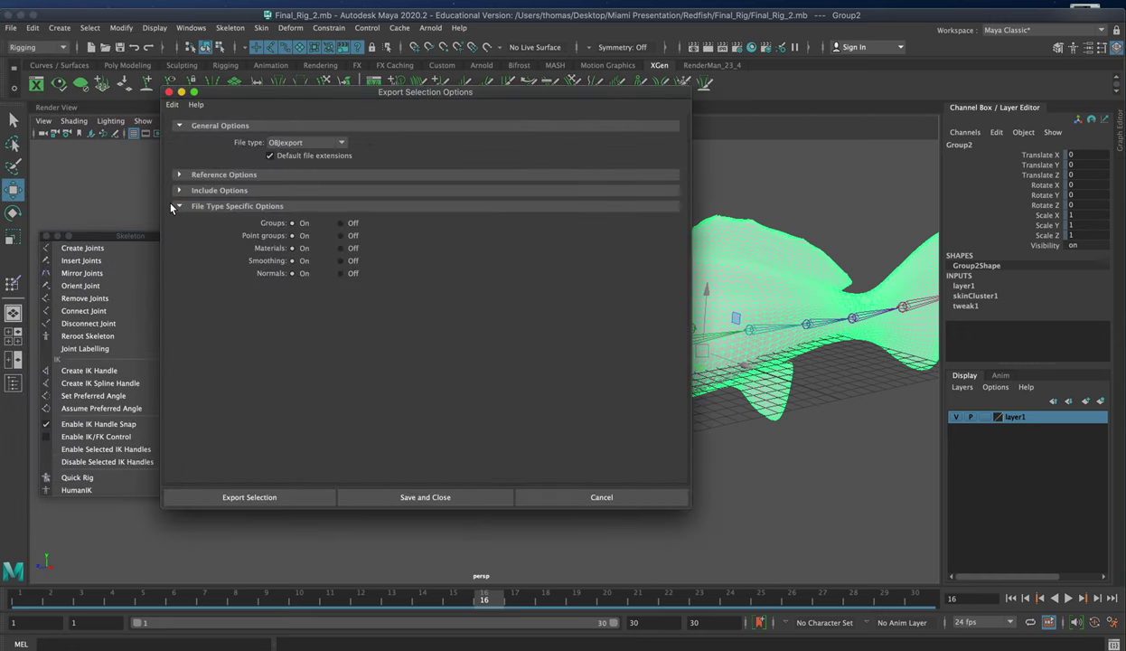
pyautogui.click(298, 143)
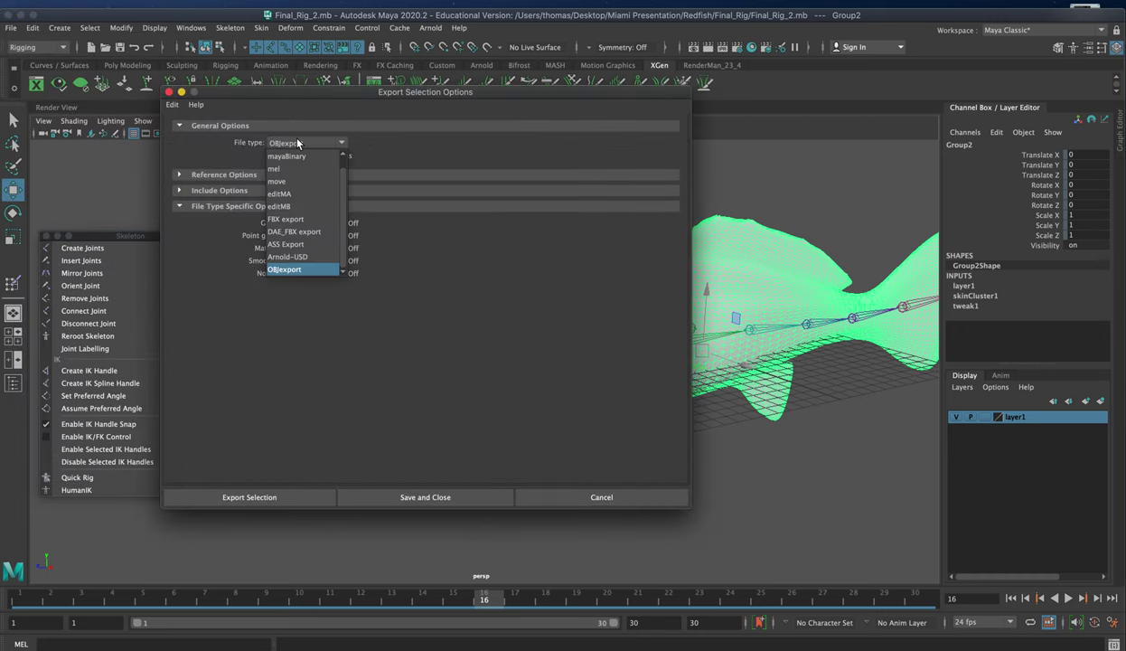
pyautogui.scroll(1, 341, 196)
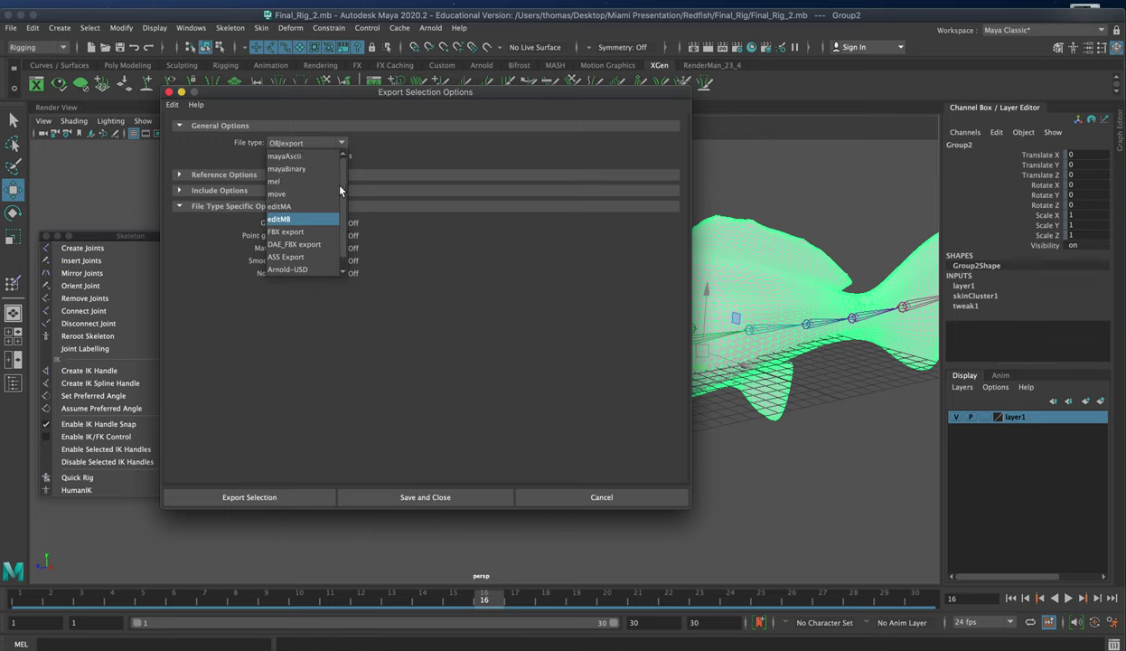
pyautogui.moveTo(341, 191); pyautogui.dragTo(340, 261)
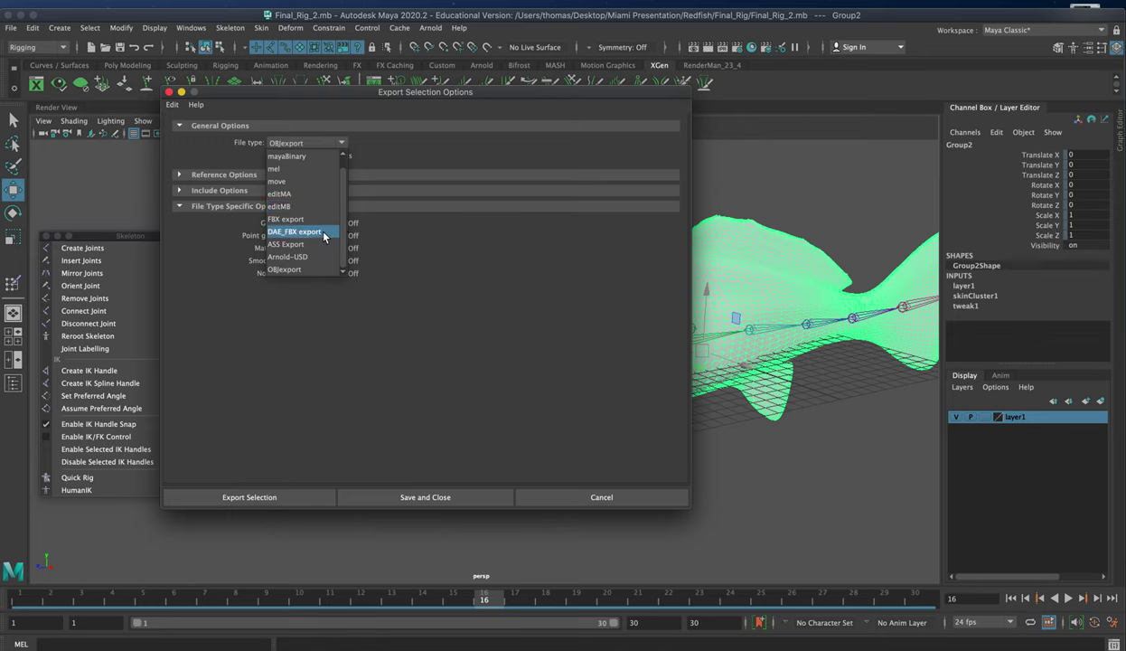
# Set the file type to FBX export, keeping animation export enabled
pyautogui.click(323, 223)
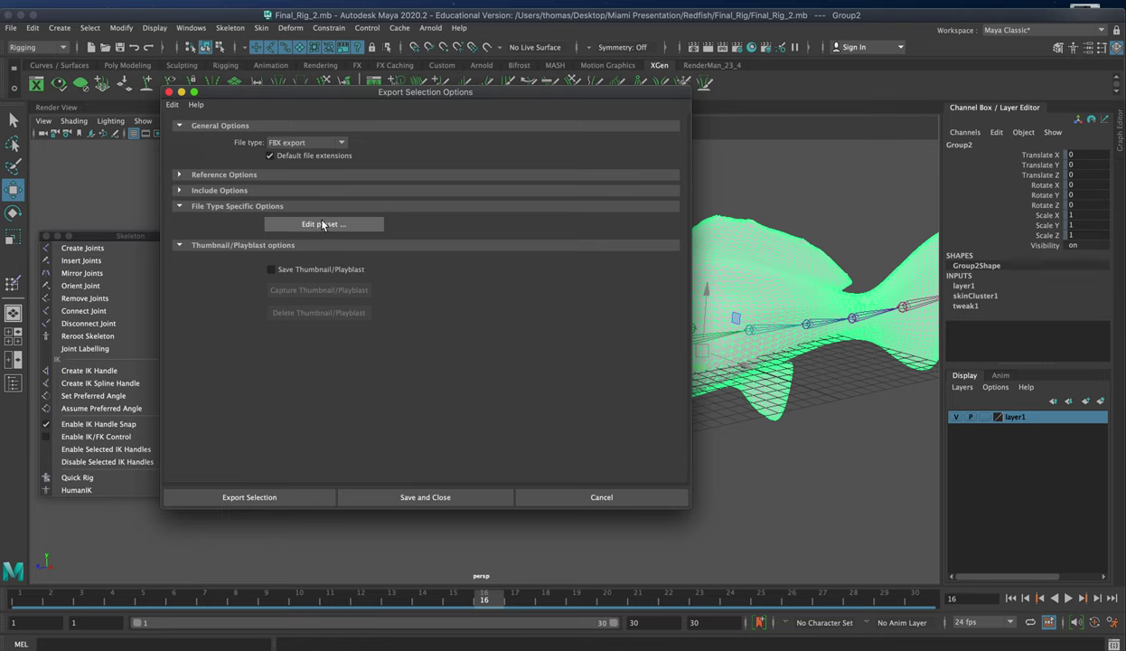
pyautogui.click(299, 497)
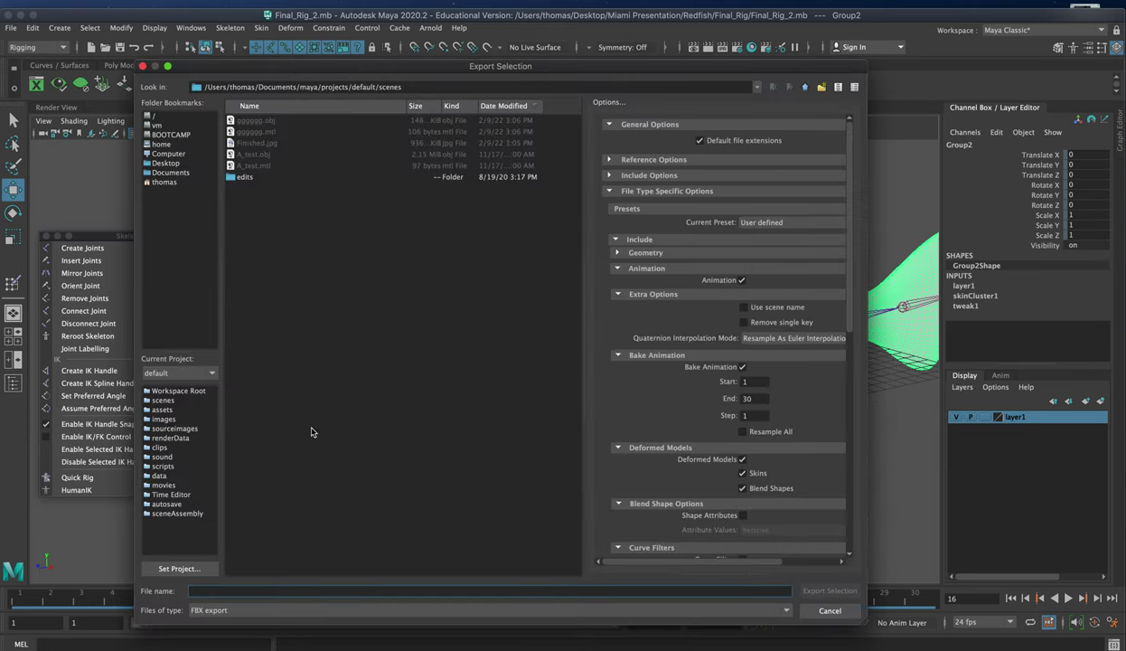
pyautogui.click(618, 269)
pyautogui.click(618, 268)
pyautogui.click(742, 280)
pyautogui.click(742, 280)
pyautogui.scroll(-3, 794, 405)
pyautogui.scroll(-9, 777, 394)
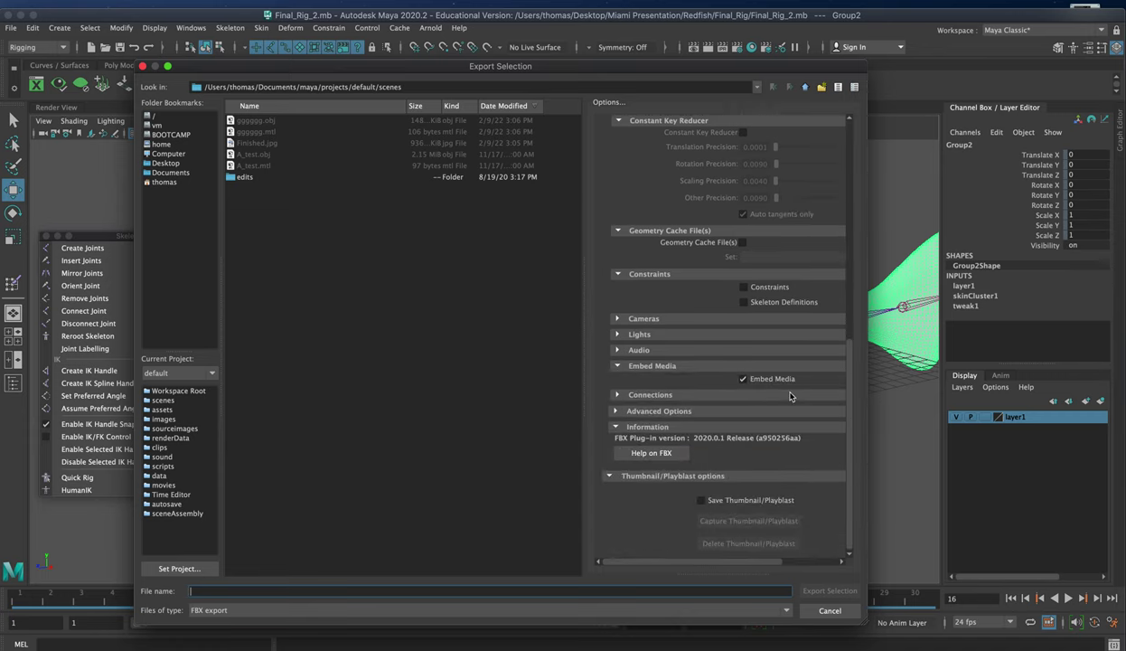
# Enter Animation_Redfish_test as the export file name
pyautogui.click(276, 591)
pyautogui.write('Te')
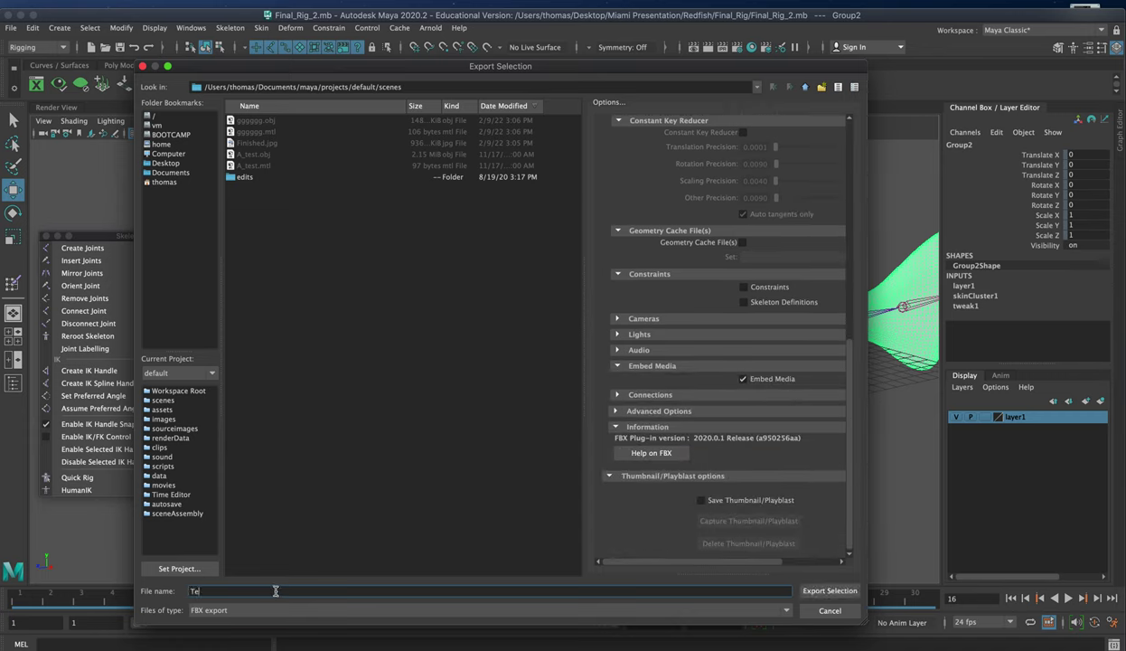
pyautogui.press('BackSpace')
pyautogui.press('BackSpace')
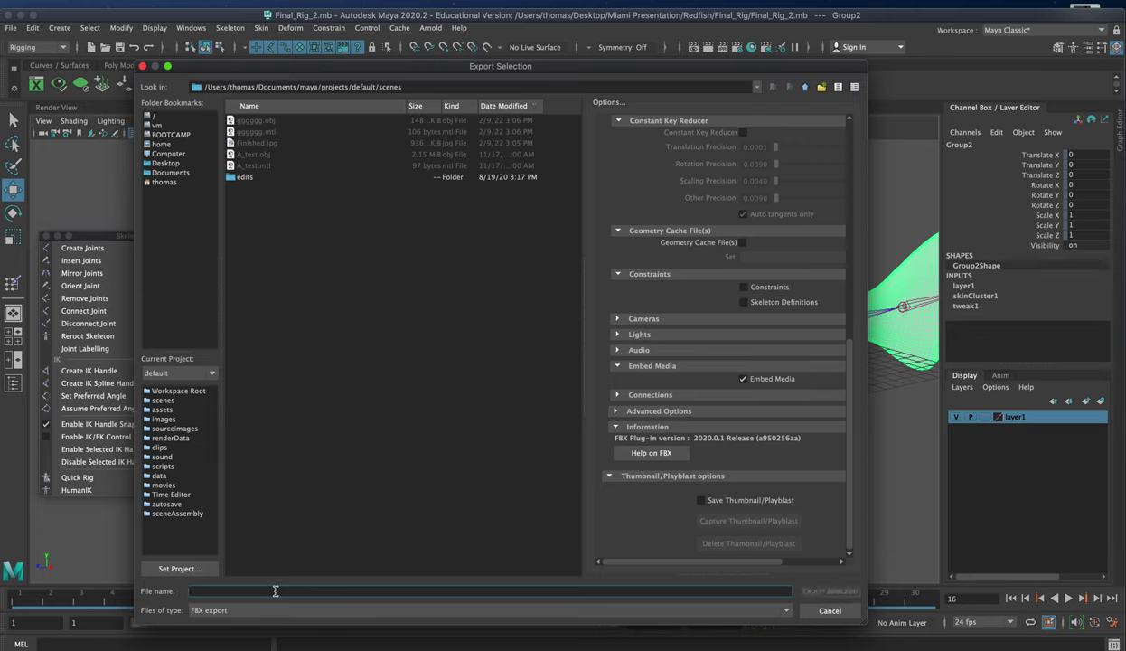
pyautogui.write('Animation_Redfish_test')
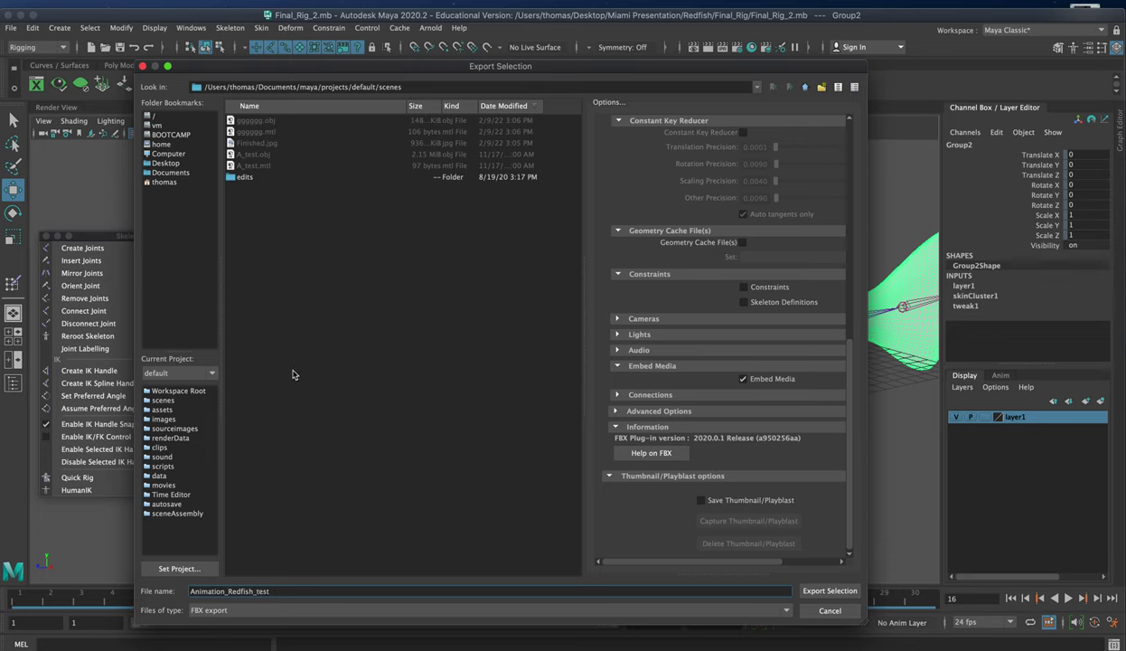
# Export the fish with baked animation as Animation_Redfish_test.fbx into Desktop > Miami Presentation > Redfish > Final_Rig
pyautogui.click(164, 163)
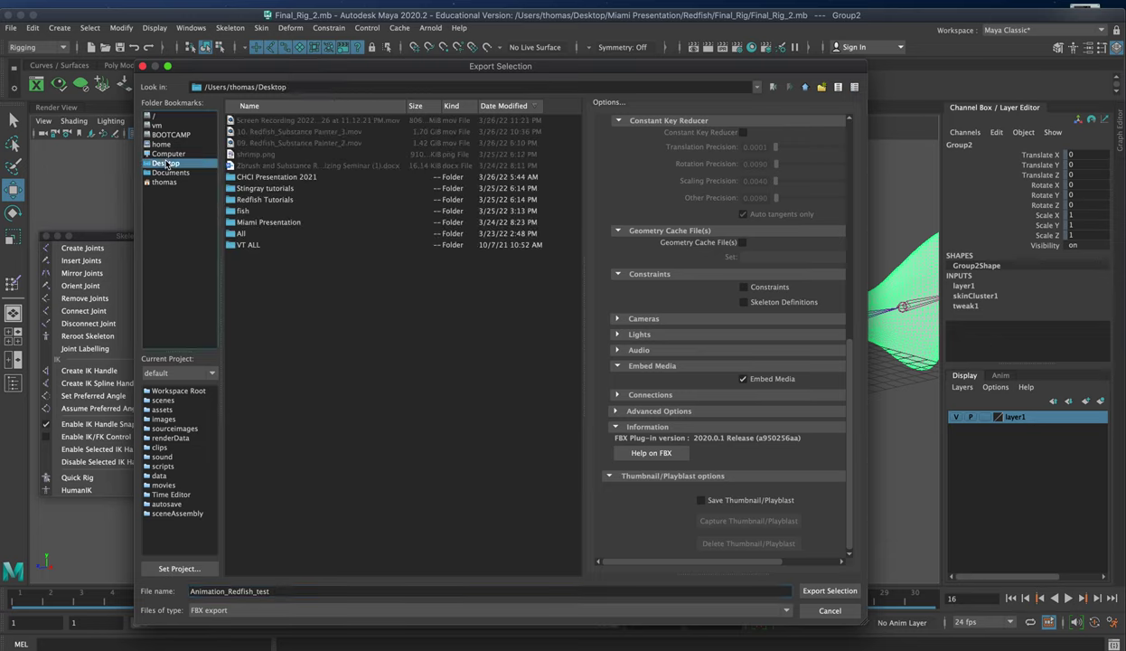
pyautogui.doubleClick(271, 221)
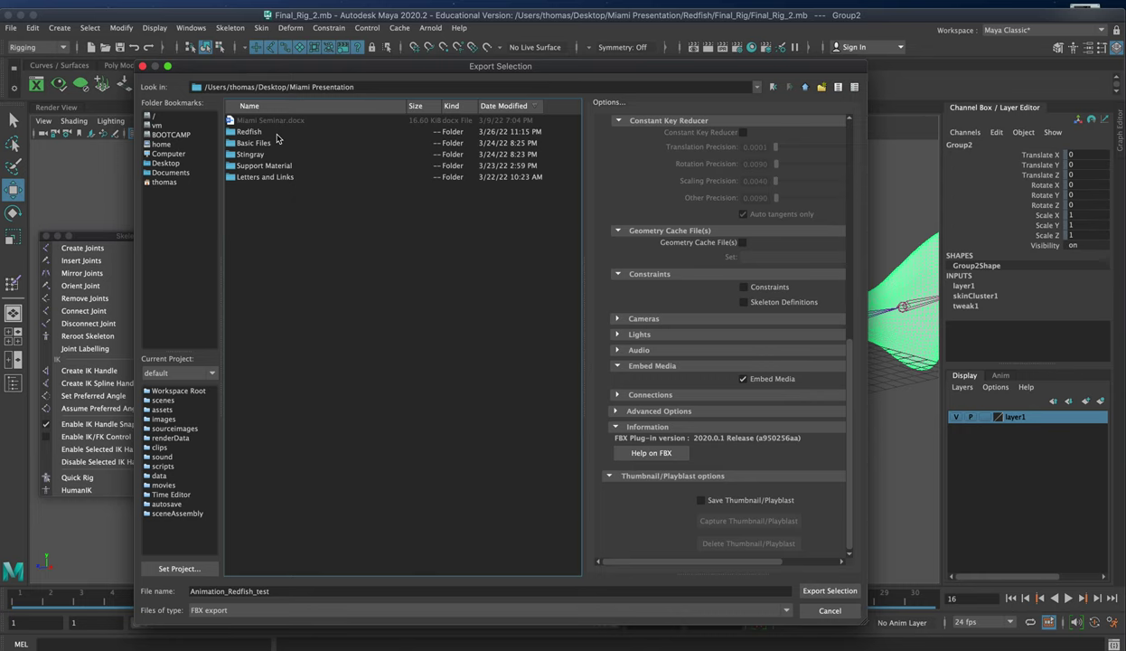
pyautogui.doubleClick(249, 132)
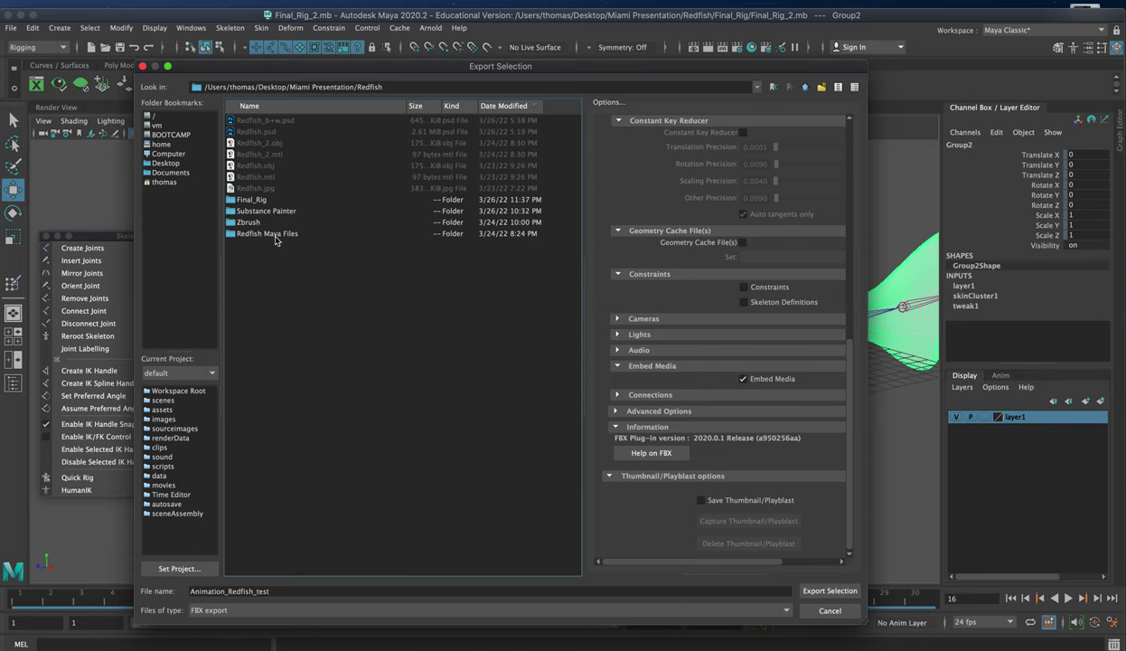
pyautogui.doubleClick(260, 201)
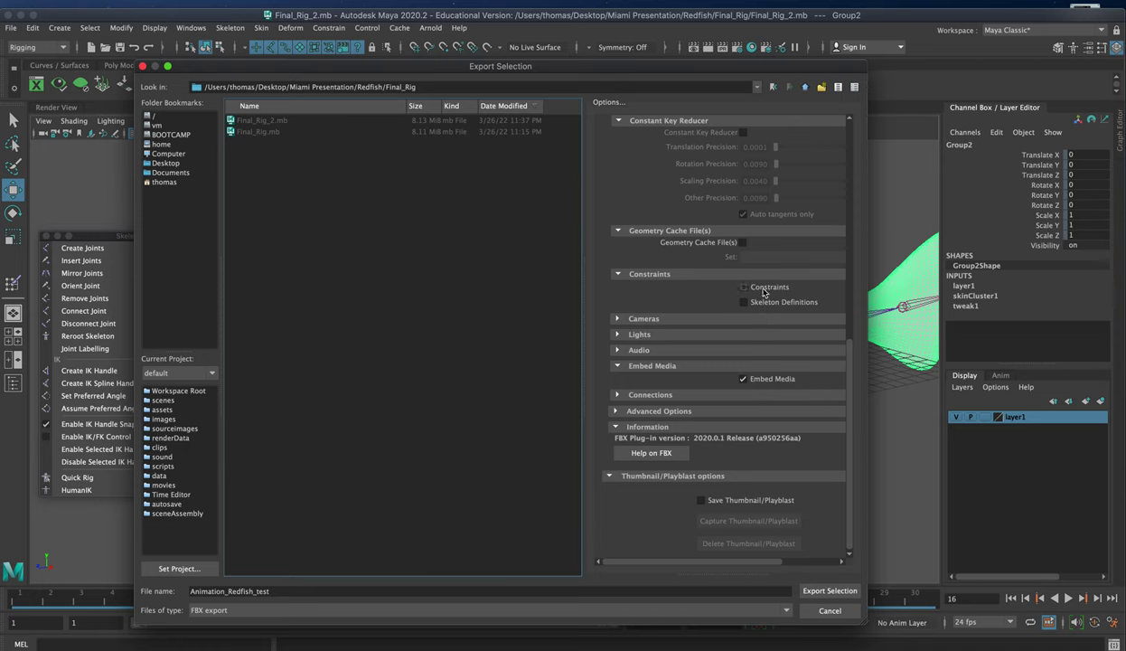
pyautogui.scroll(5, 750, 276)
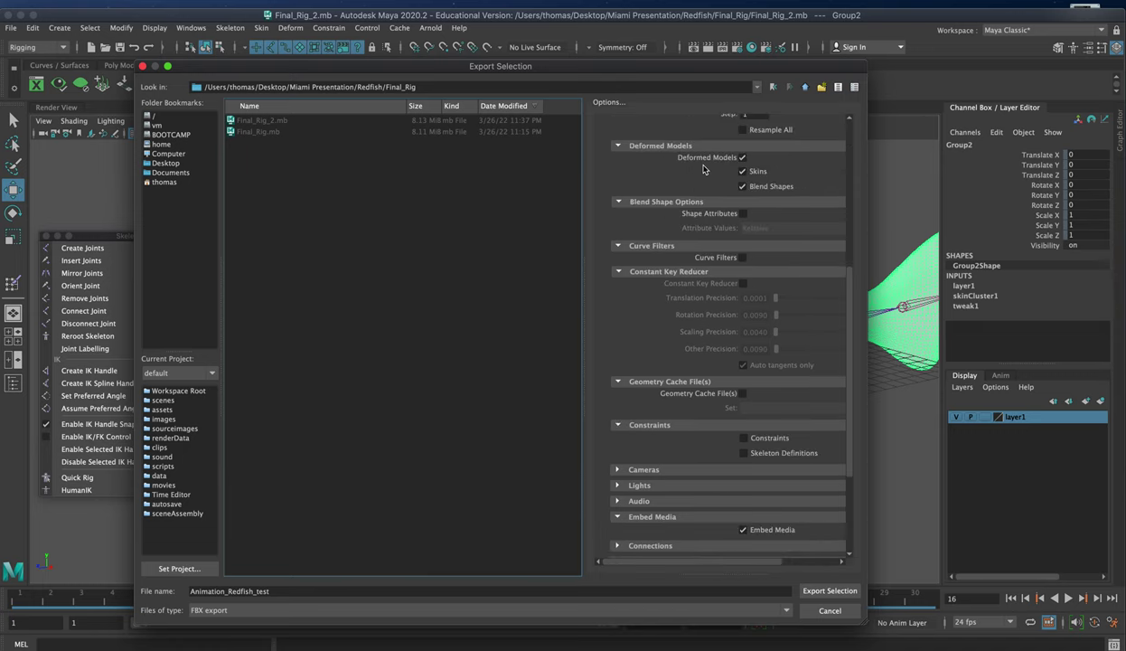
pyautogui.scroll(3, 704, 170)
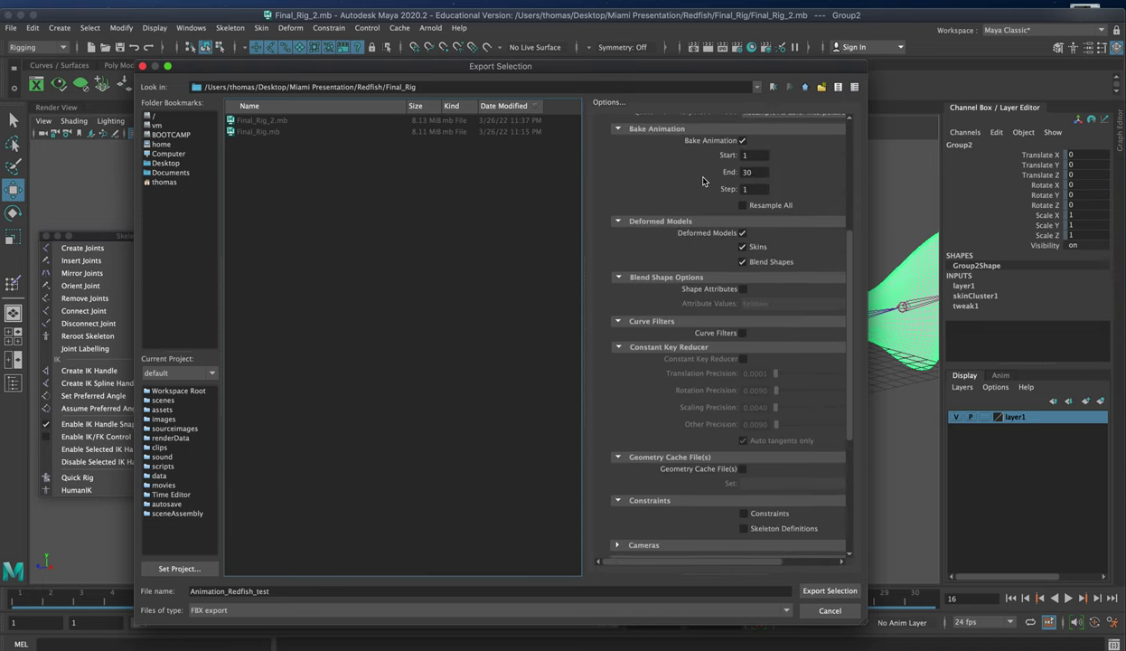
pyautogui.click(824, 590)
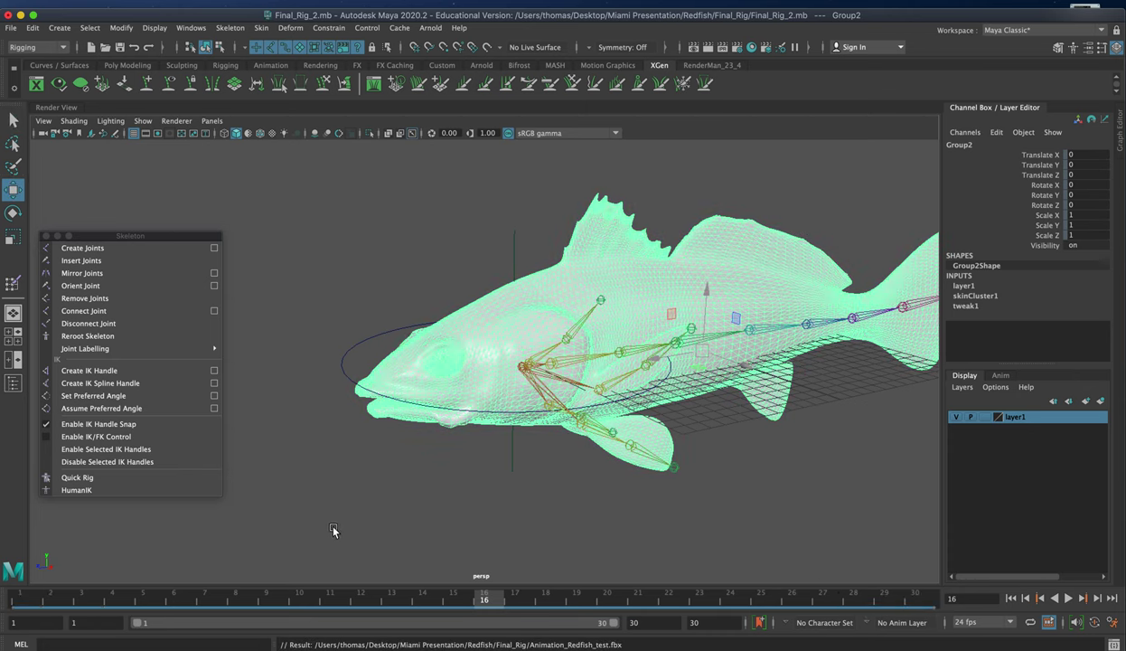
# Start a new scene, discarding unsaved changes to the rig
pyautogui.scroll(-2, 346, 507)
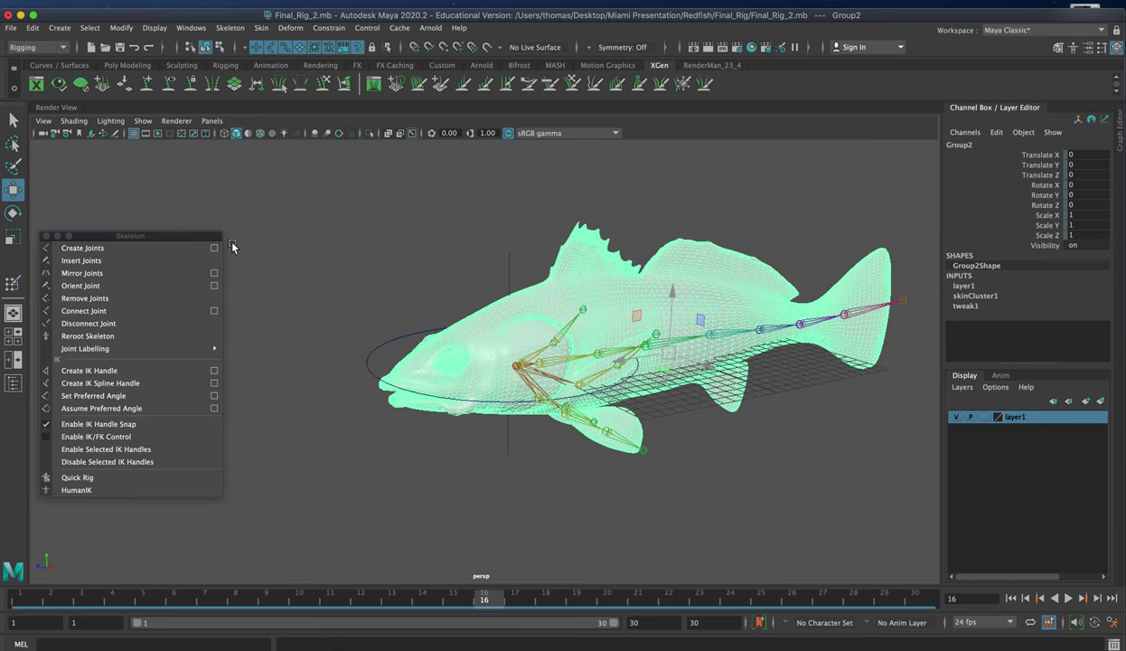
pyautogui.click(12, 28)
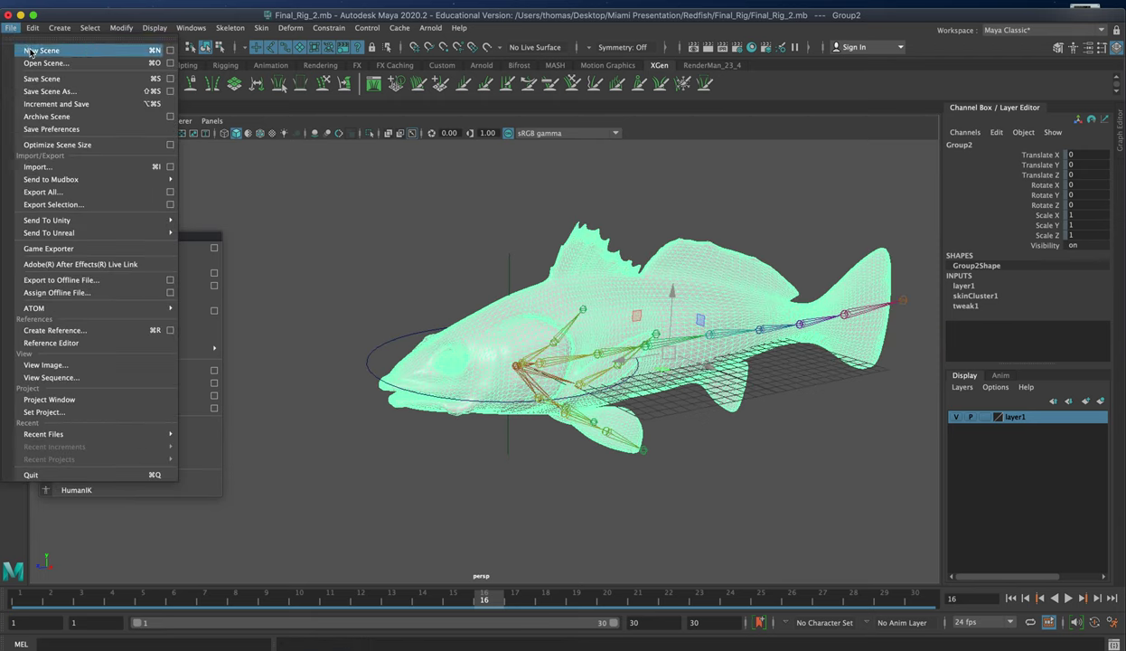
pyautogui.click(30, 50)
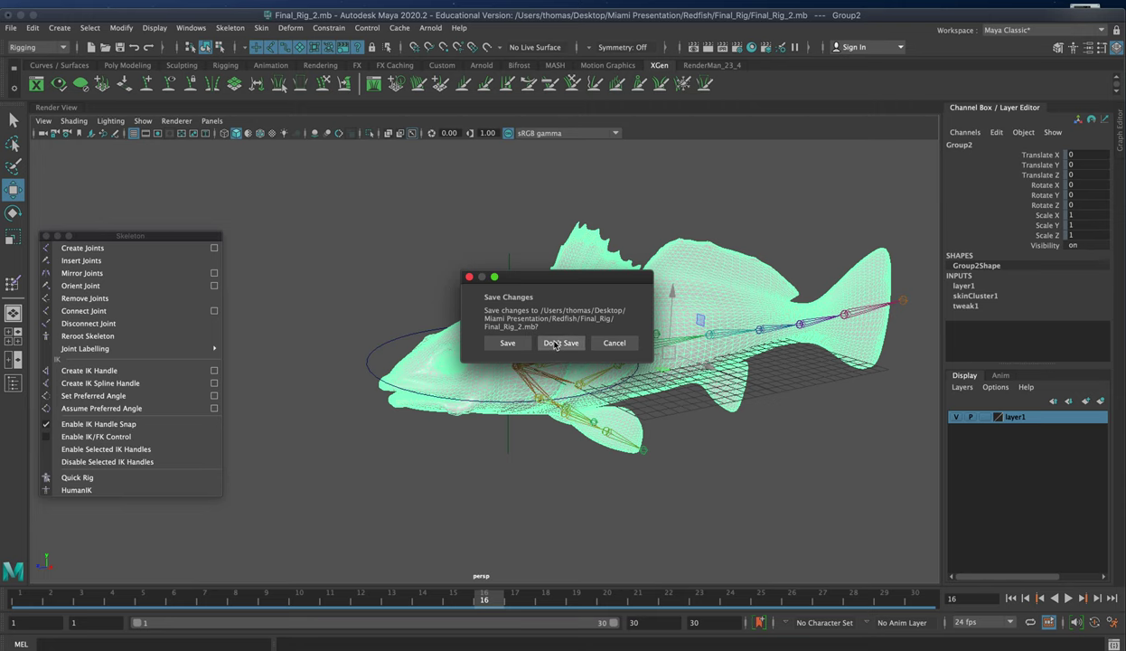
pyautogui.click(559, 343)
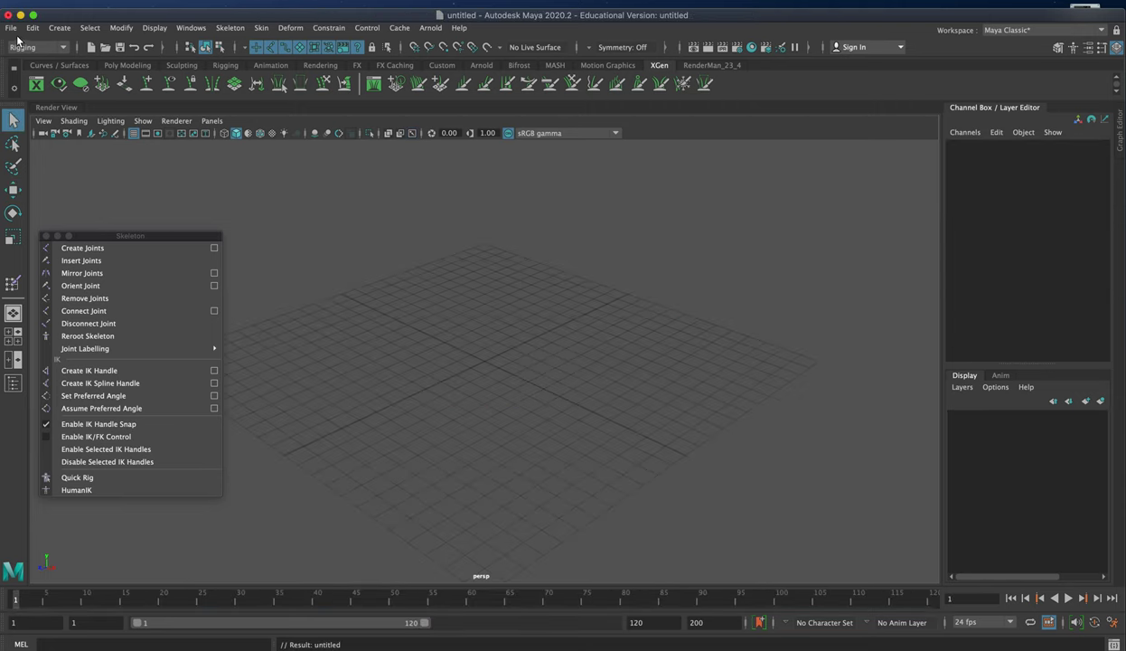
# Import Animation_Redfish_test.fbx from the Redfish Final_Rig folder
pyautogui.click(12, 28)
pyautogui.click(83, 164)
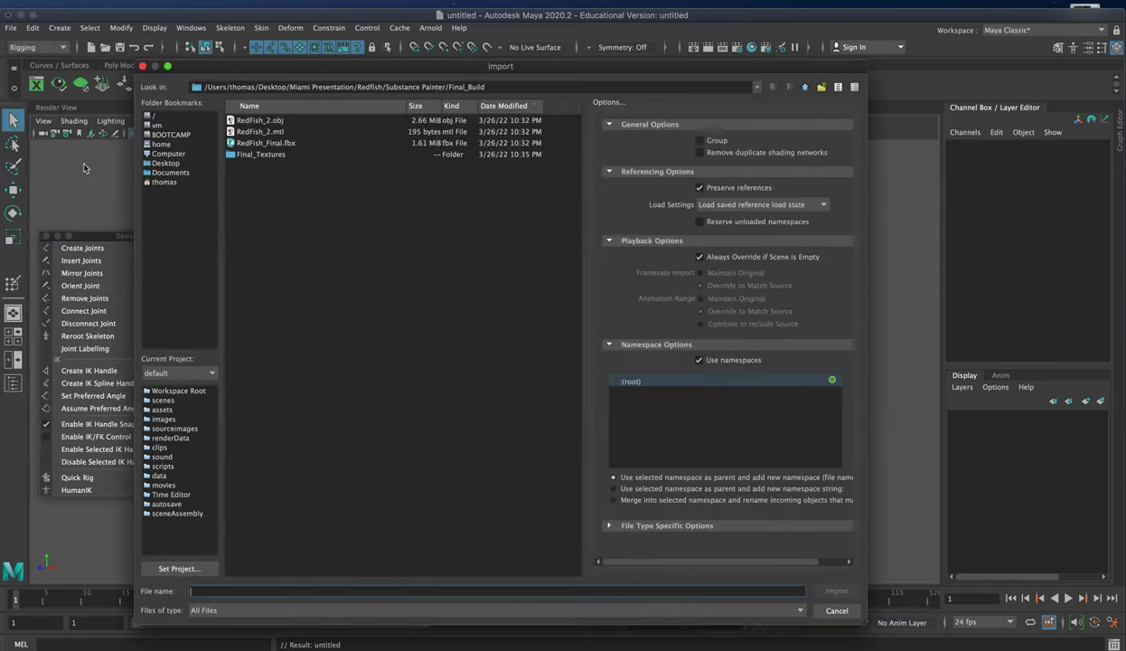
pyautogui.click(246, 145)
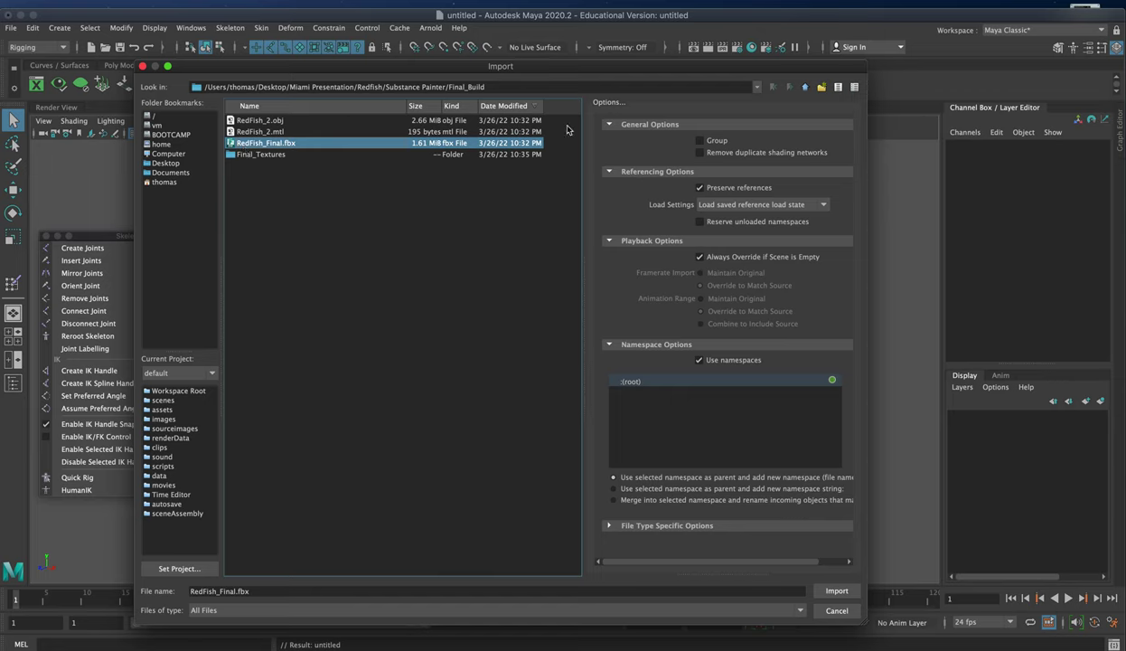
pyautogui.click(741, 89)
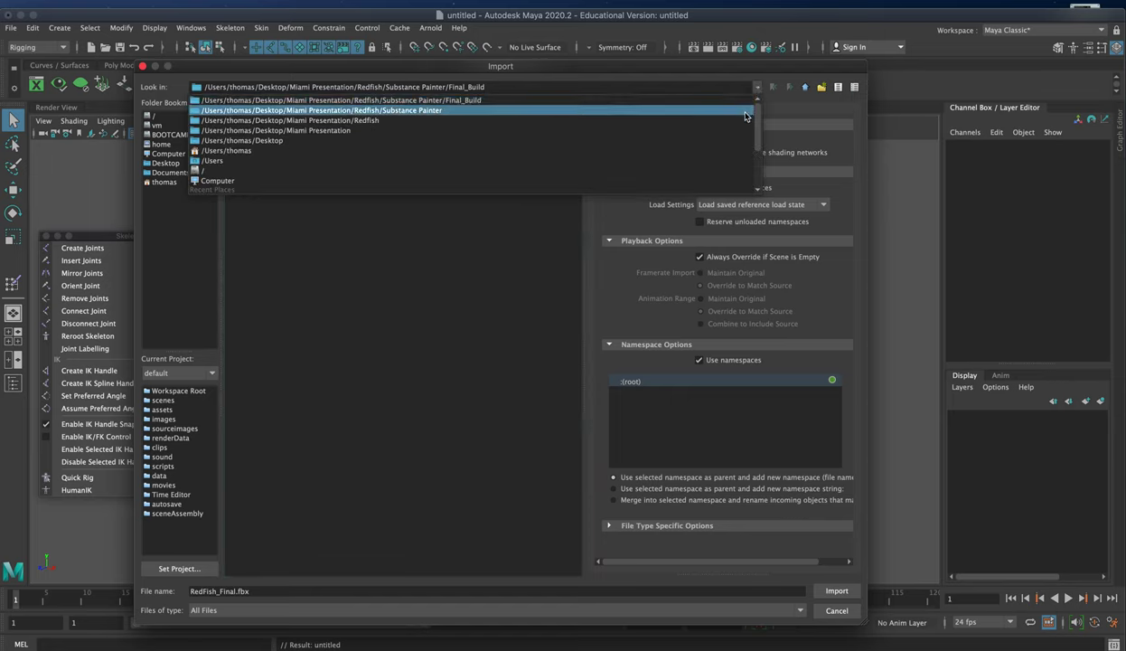
pyautogui.click(744, 115)
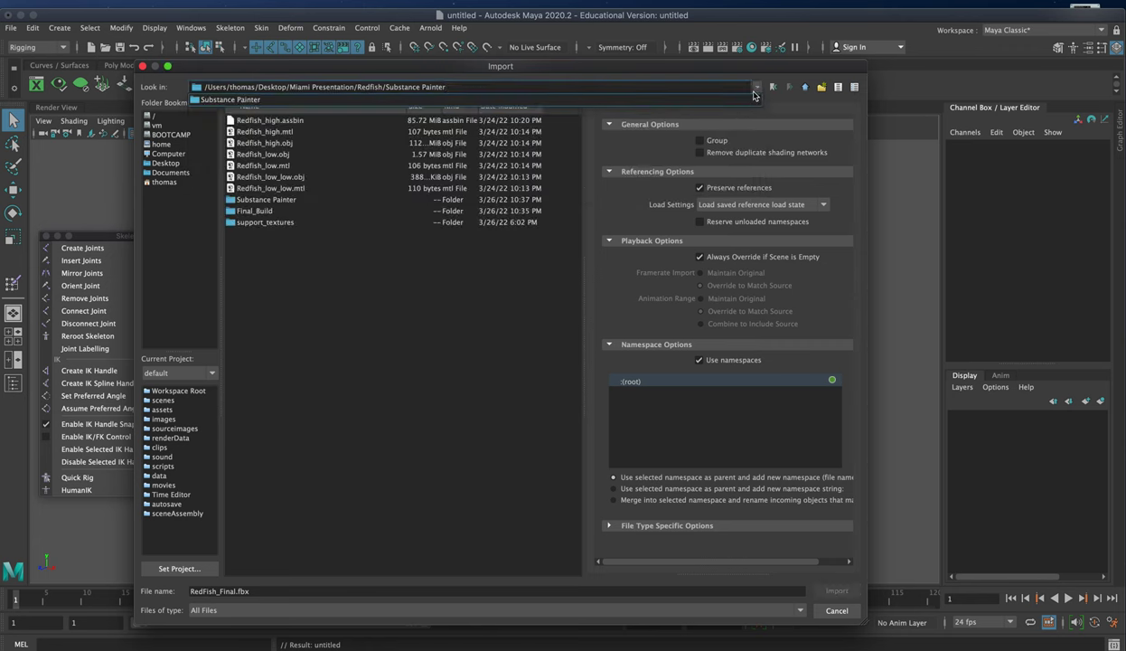
pyautogui.click(755, 88)
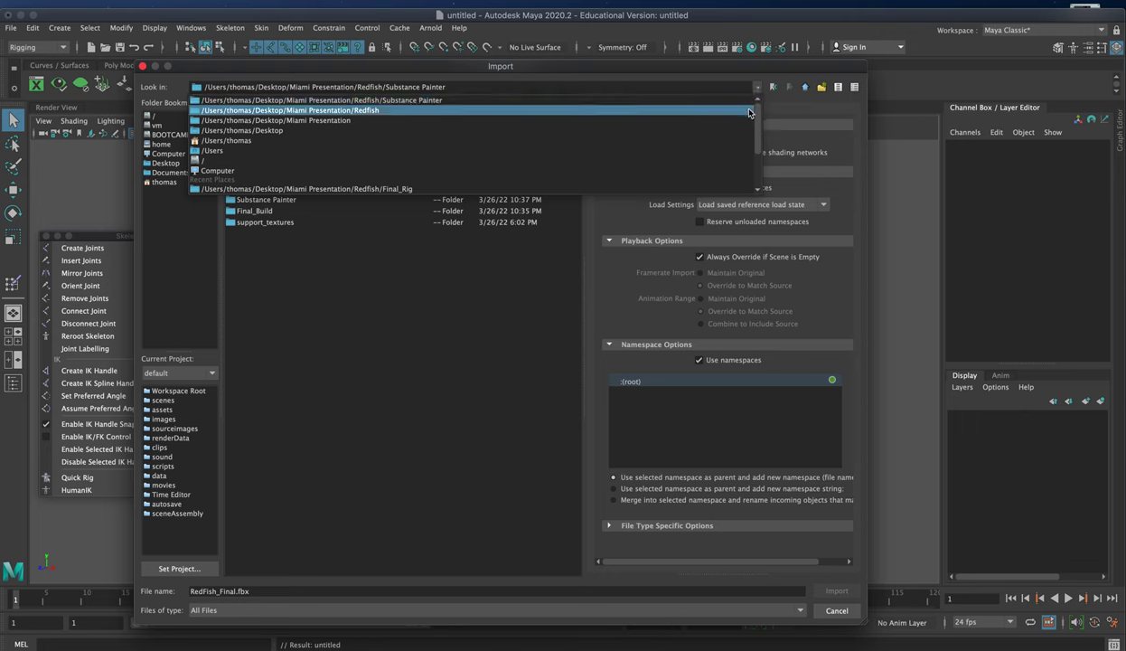
pyautogui.click(749, 111)
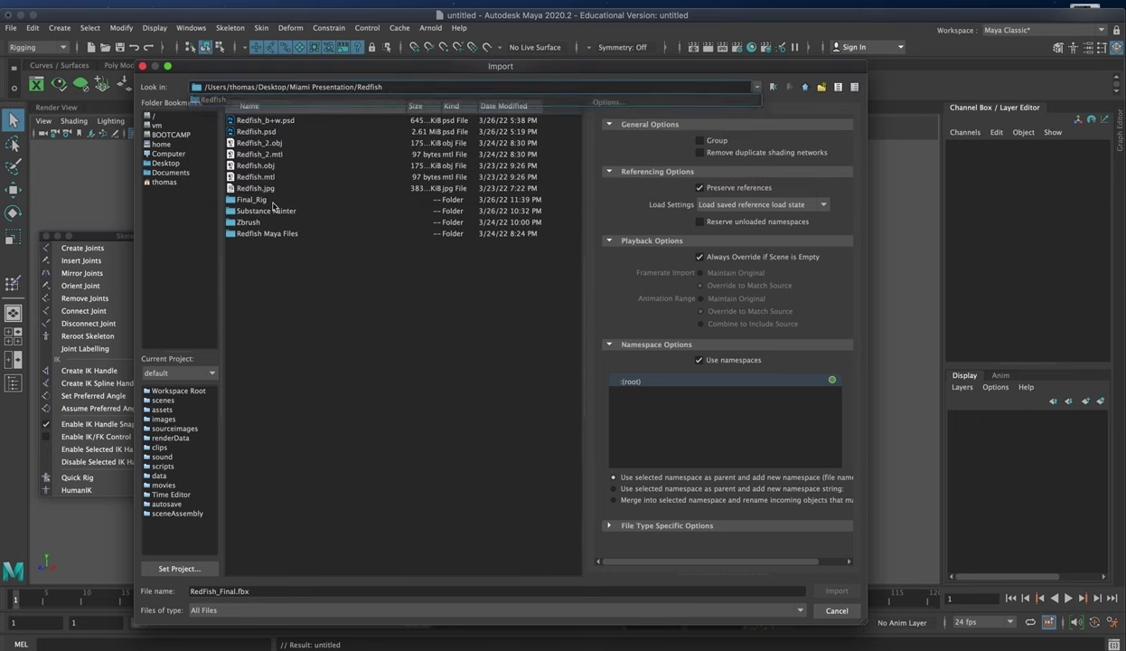
pyautogui.click(270, 200)
pyautogui.doubleClick(238, 201)
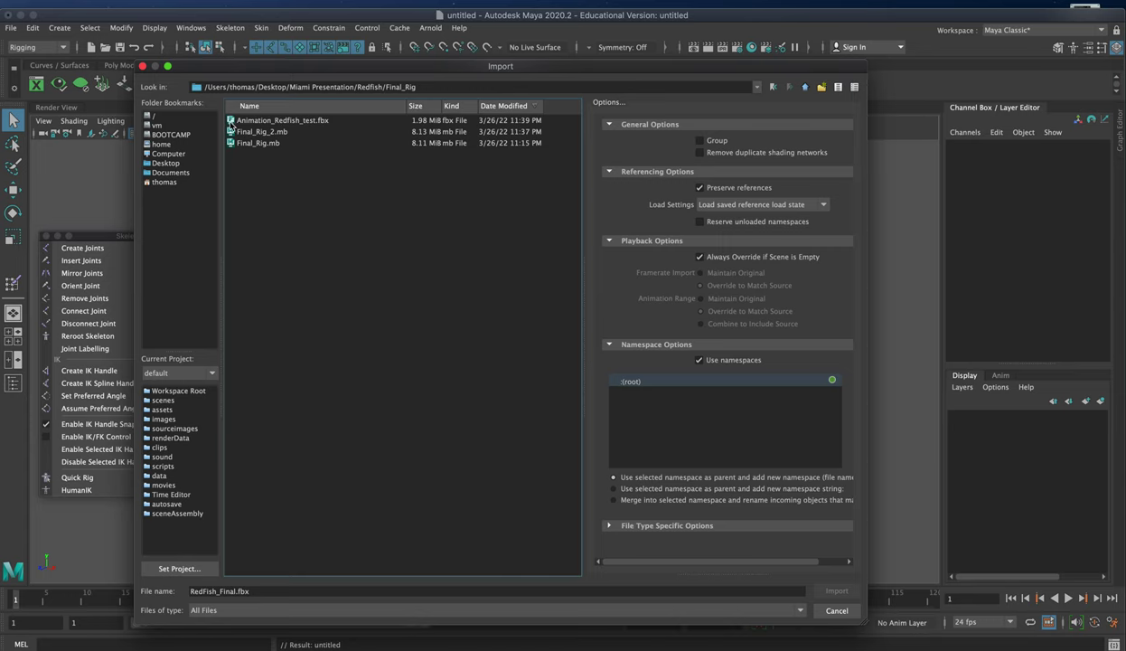
pyautogui.click(233, 121)
pyautogui.click(826, 590)
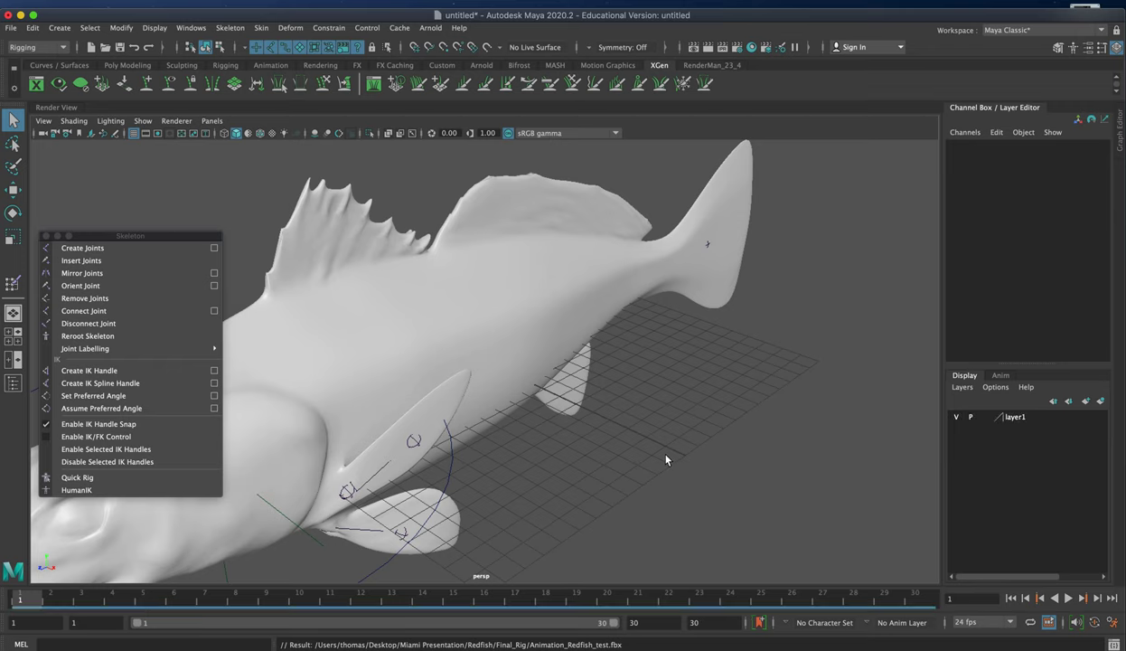
# Frame the imported fish and its rig, then play its baked 30-frame swim cycle
pyautogui.press('a')
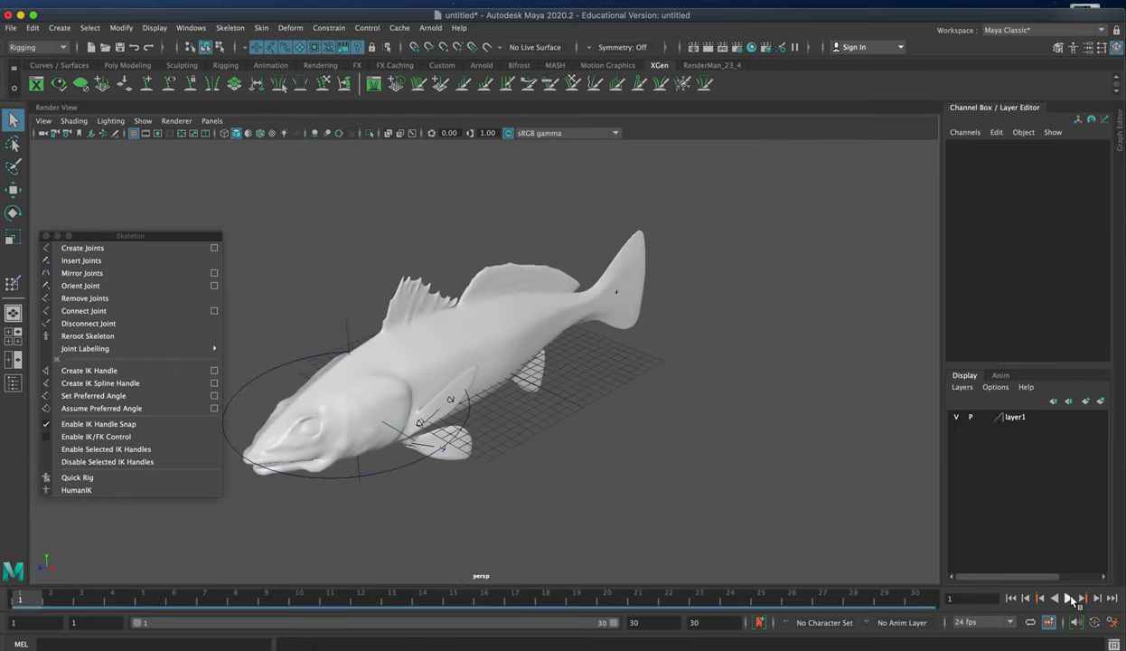
pyautogui.click(1069, 598)
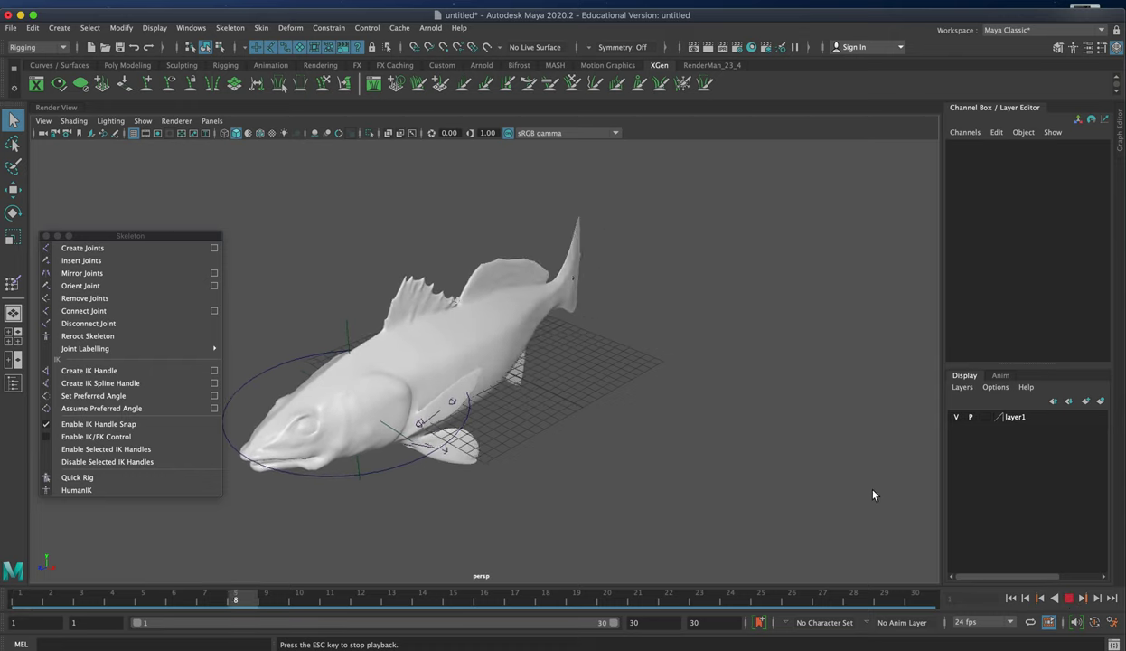